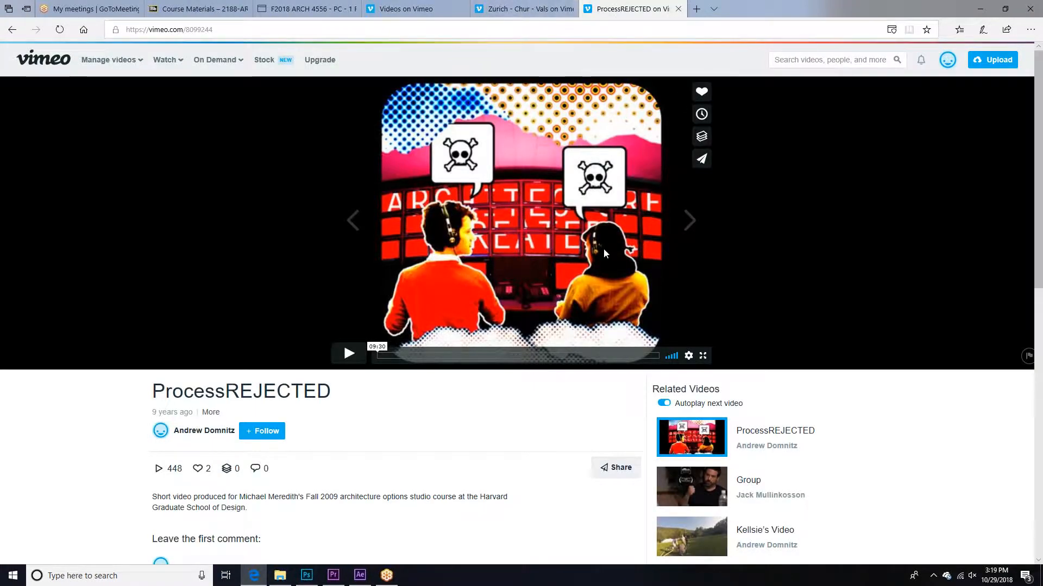
# Step: Switch to Photoshop and delete Layer 3, Layer 4 and Layer 1, keeping only the Background layer
pyautogui.click(307, 575)
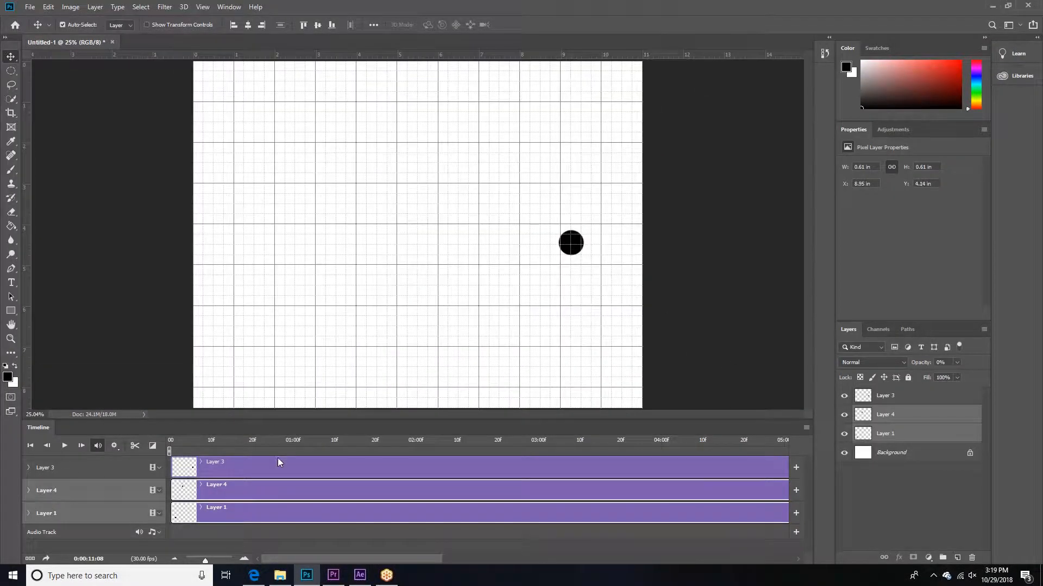
pyautogui.click(282, 464)
pyautogui.press('Delete')
pyautogui.press('Delete')
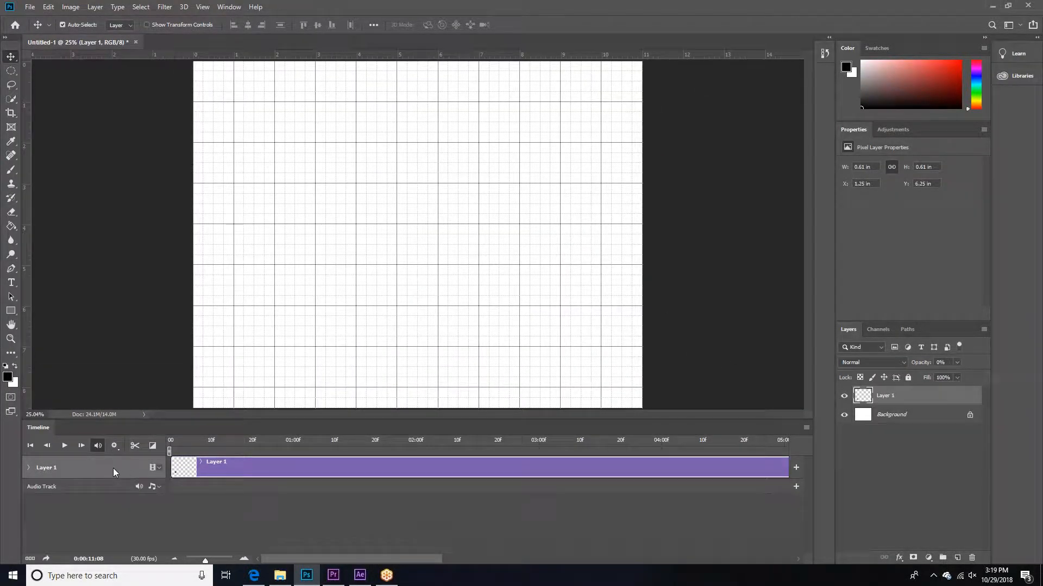
pyautogui.press('Delete')
# Step: Reduce the height of the Timeline panel and hide the grid over the canvas
pyautogui.moveTo(704, 420); pyautogui.dragTo(700, 500)
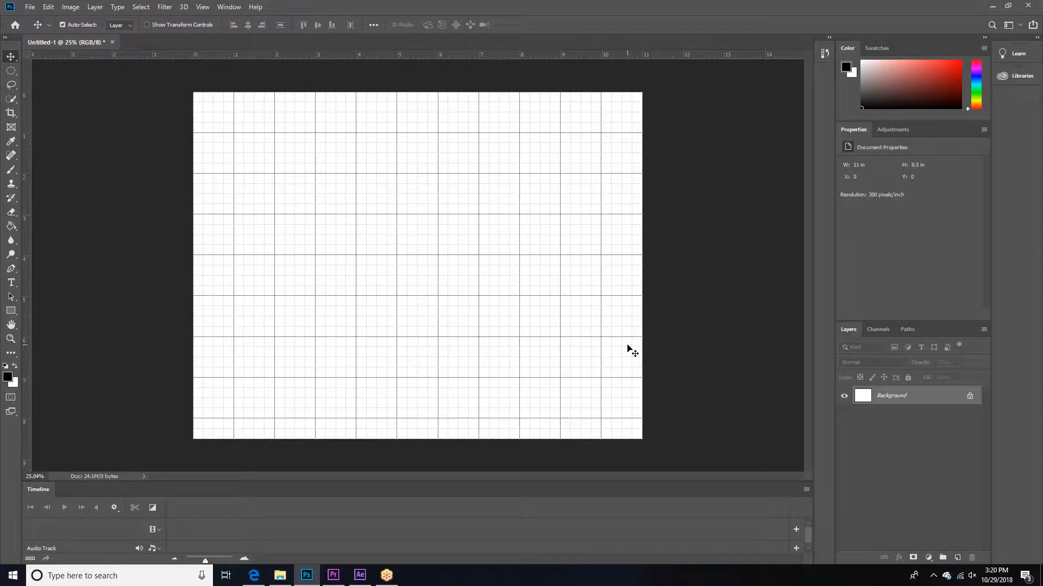
pyautogui.hotkey('ctrl', 'l')
pyautogui.press('Escape')
pyautogui.hotkey('ctrl', "'")
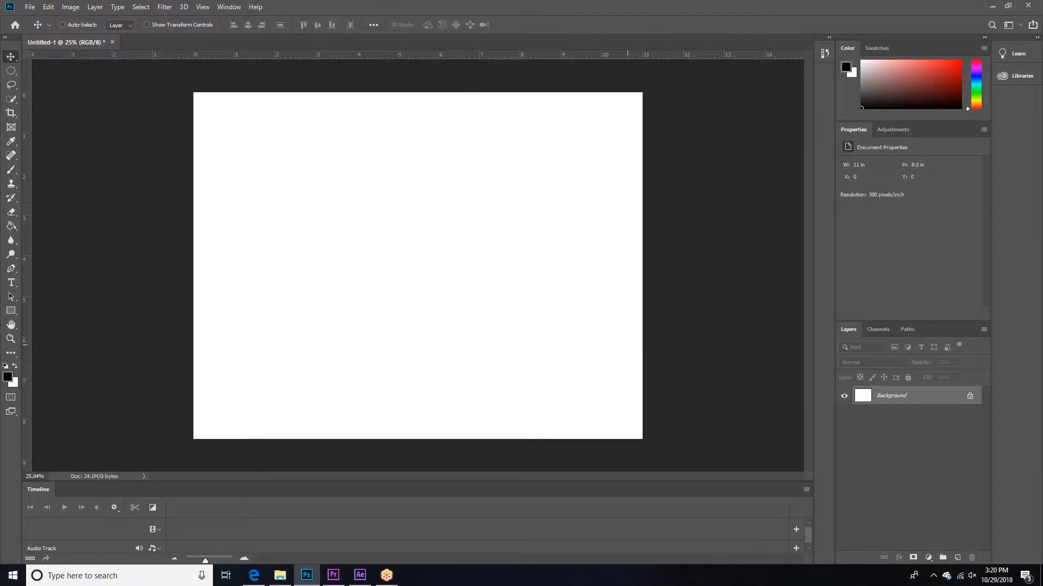
pyautogui.hotkey('ctrl', "'")
pyautogui.hotkey('ctrl', "'")
pyautogui.hotkey('ctrl', "'")
pyautogui.hotkey('ctrl', "'")
# Step: Close the Timeline panel and display it again below the canvas
pyautogui.click(229, 7)
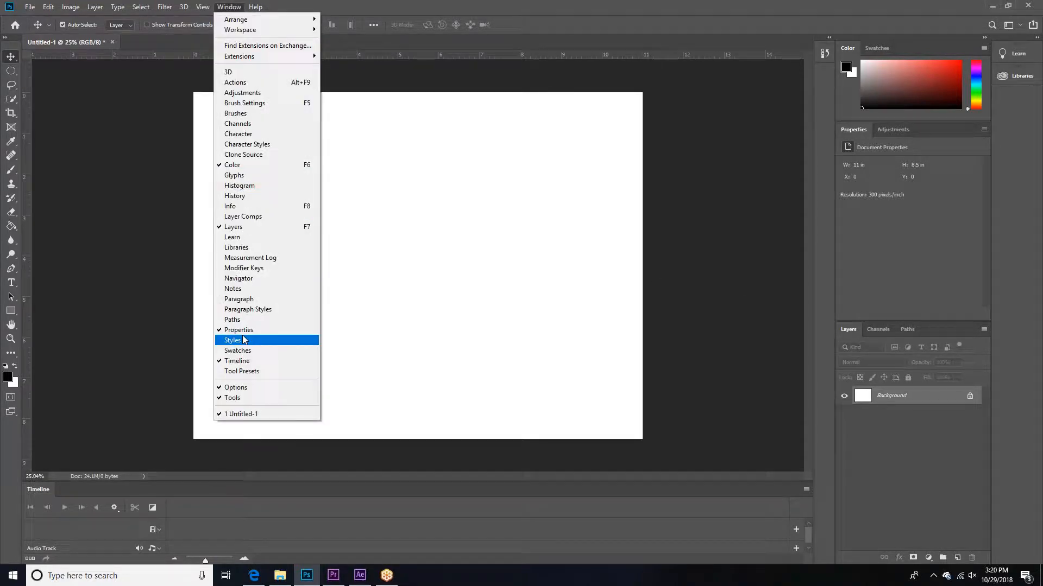
pyautogui.click(239, 360)
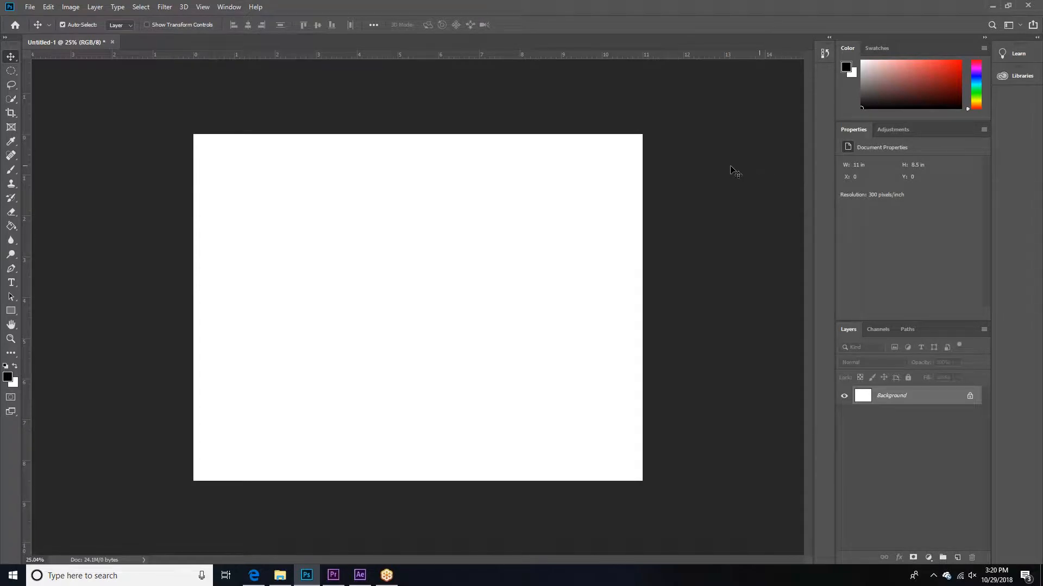
pyautogui.click(229, 7)
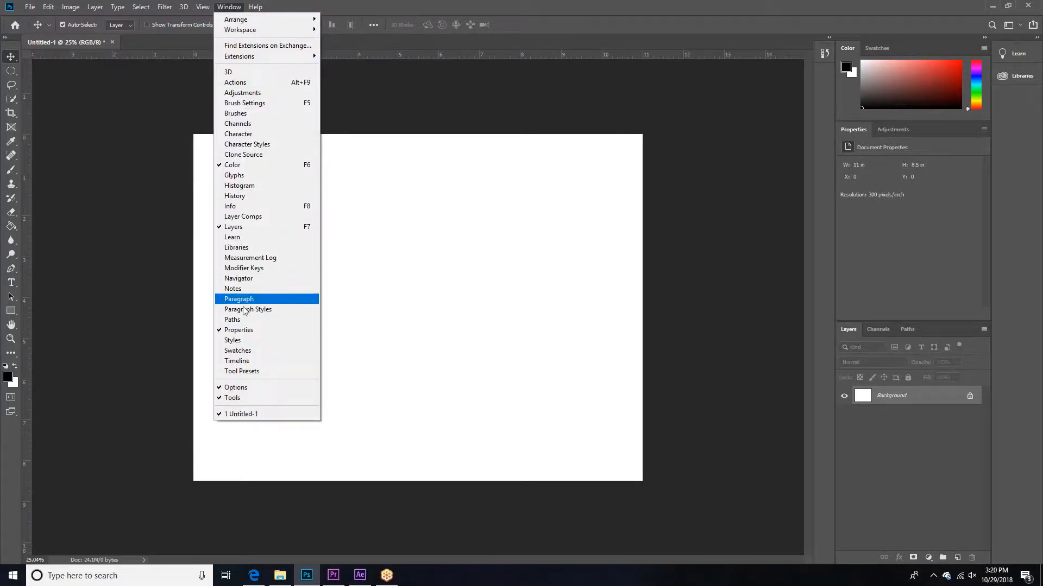
pyautogui.click(248, 367)
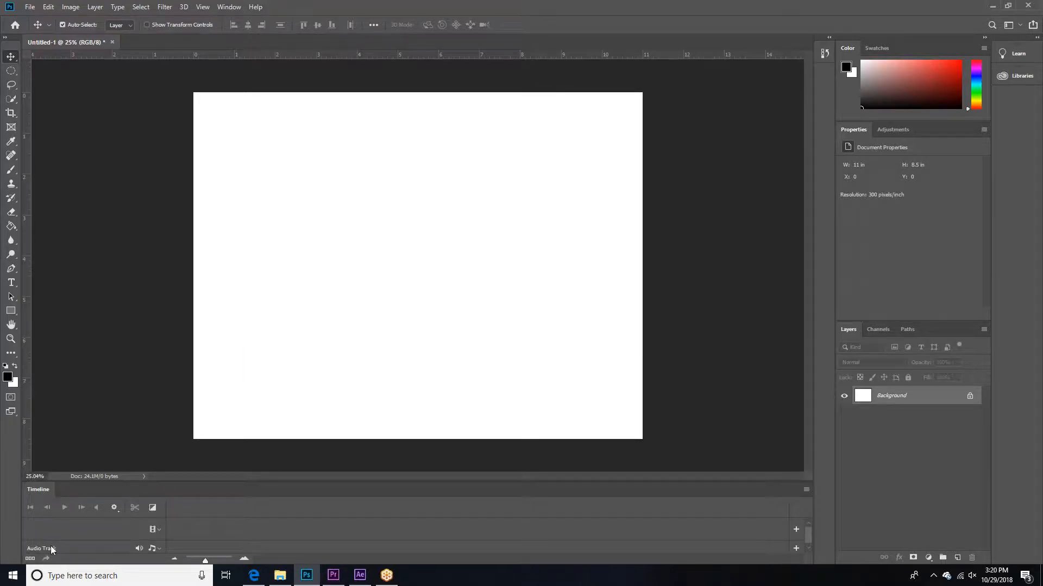
pyautogui.moveTo(221, 480)
pyautogui.mouseDown()
pyautogui.moveTo(223, 298)
pyautogui.moveTo(226, 491)
pyautogui.mouseUp()
# Step: Switch to the web browser, search for "old dallas map" in a new tab and open the first image result
pyautogui.click(253, 576)
pyautogui.click(695, 8)
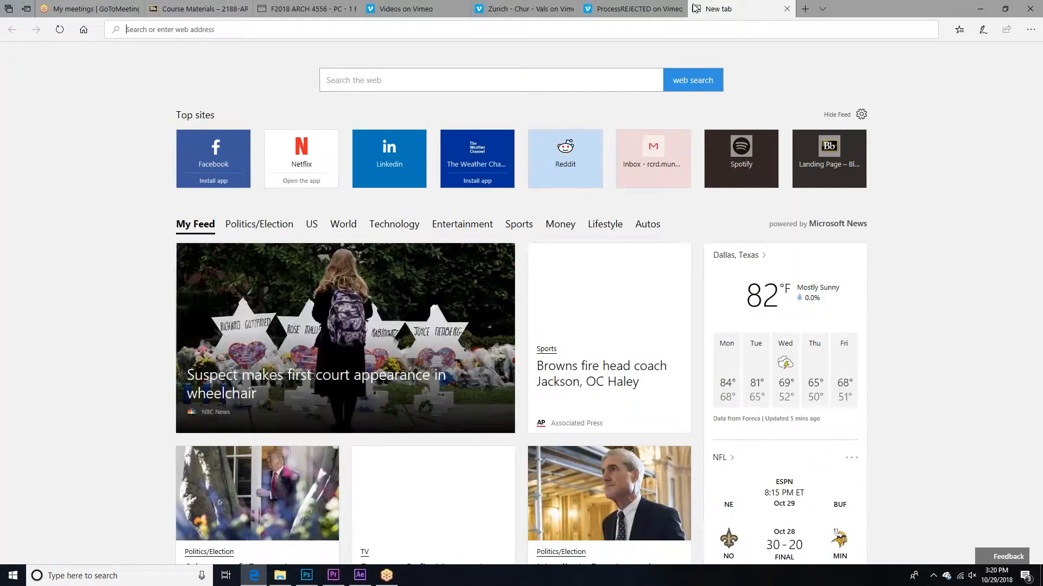
pyautogui.write('old dallas map')
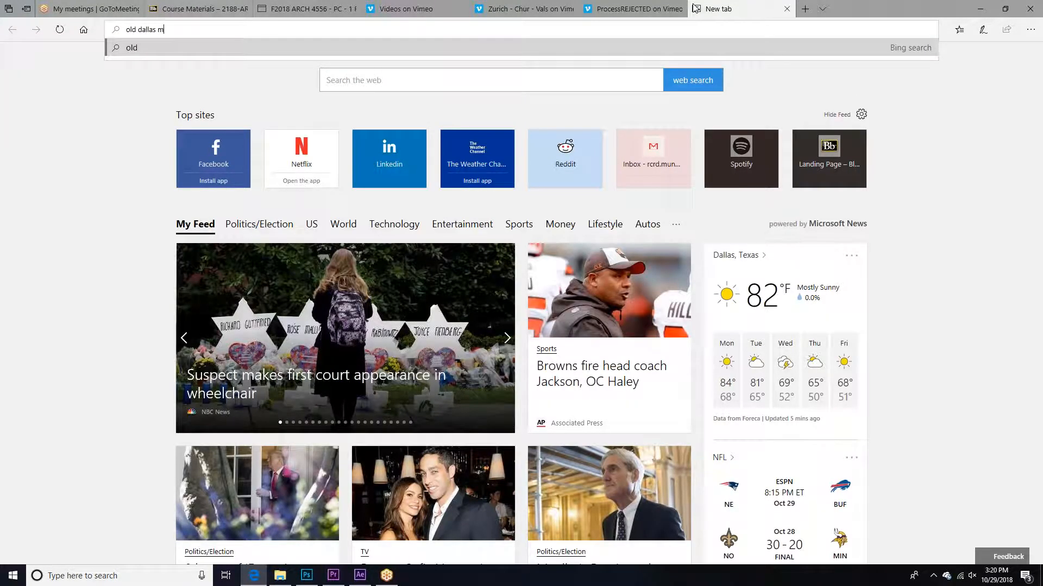
pyautogui.press('Return')
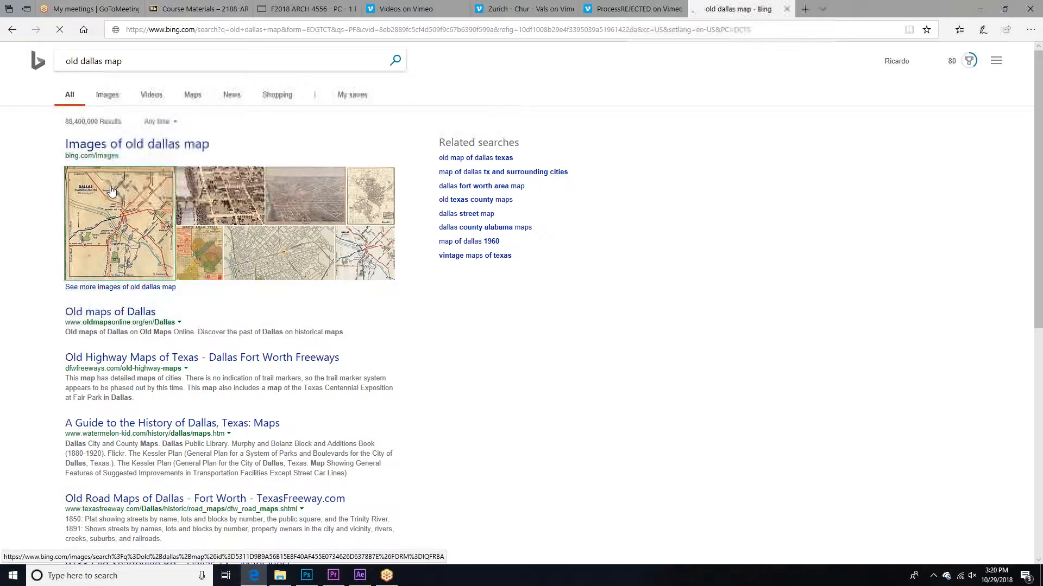
pyautogui.click(69, 214)
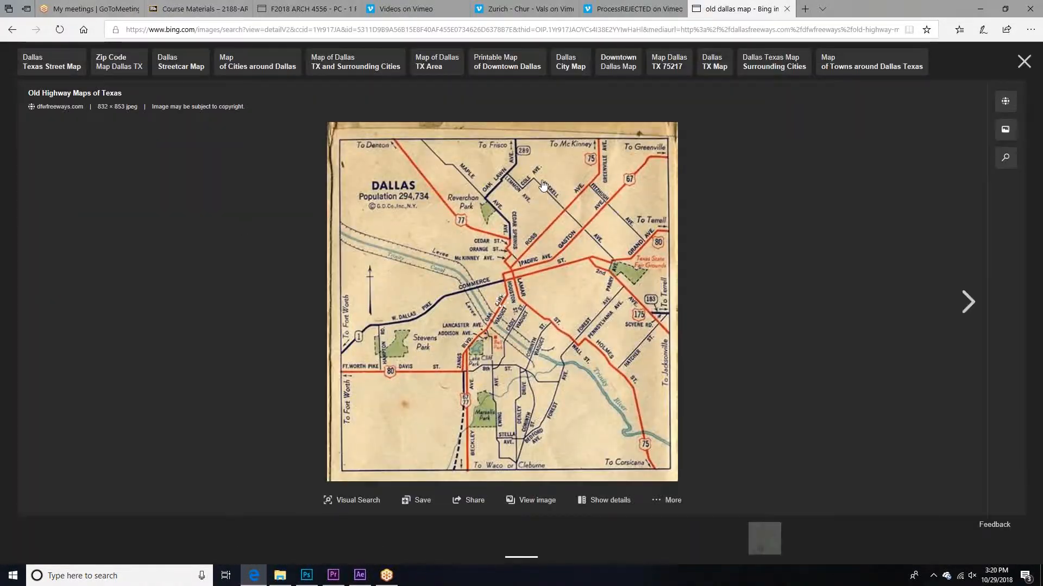
# Step: Return to the image results, open the Historic City Maps picture of Dallas and try to save it
pyautogui.click(13, 30)
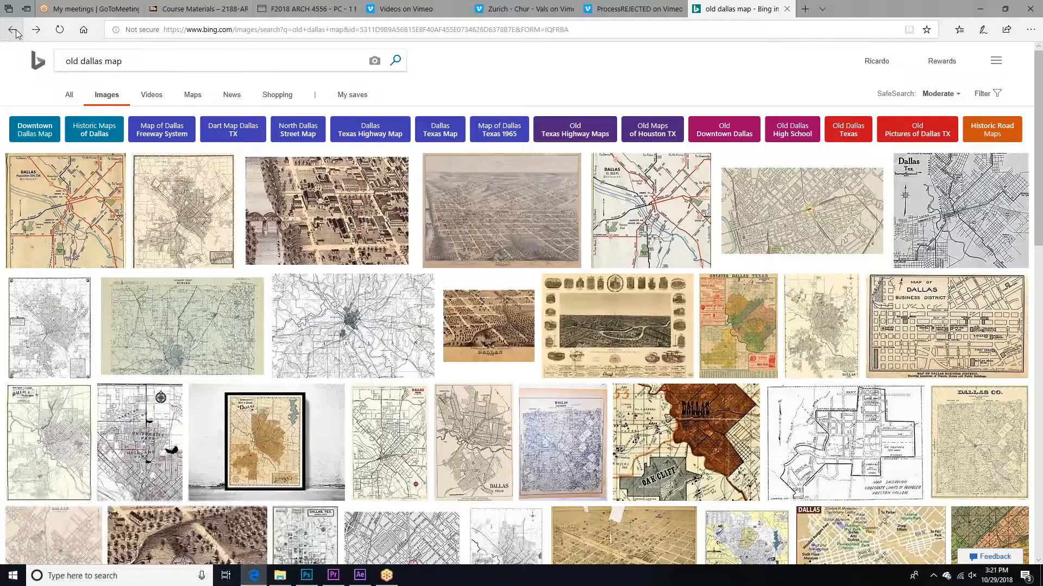
pyautogui.click(201, 201)
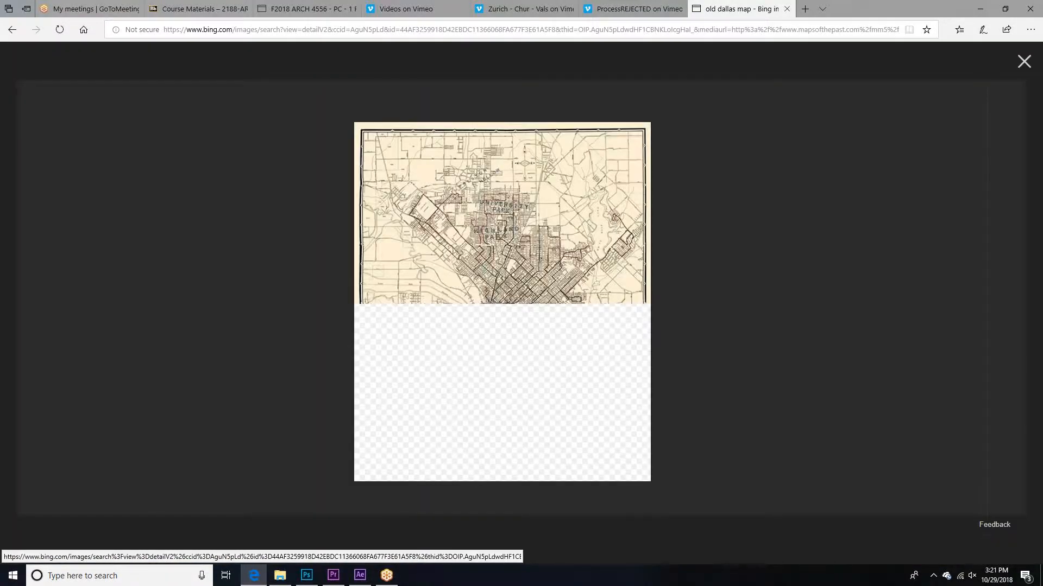
pyautogui.rightClick(521, 193)
pyautogui.click(564, 226)
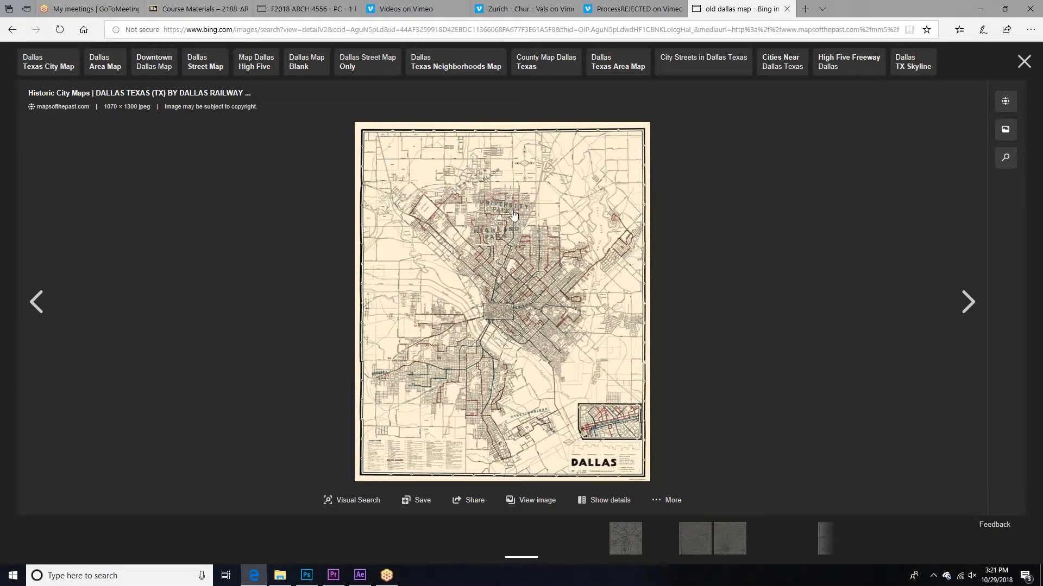
pyautogui.rightClick(492, 208)
pyautogui.click(515, 300)
pyautogui.rightClick(492, 232)
pyautogui.click(473, 264)
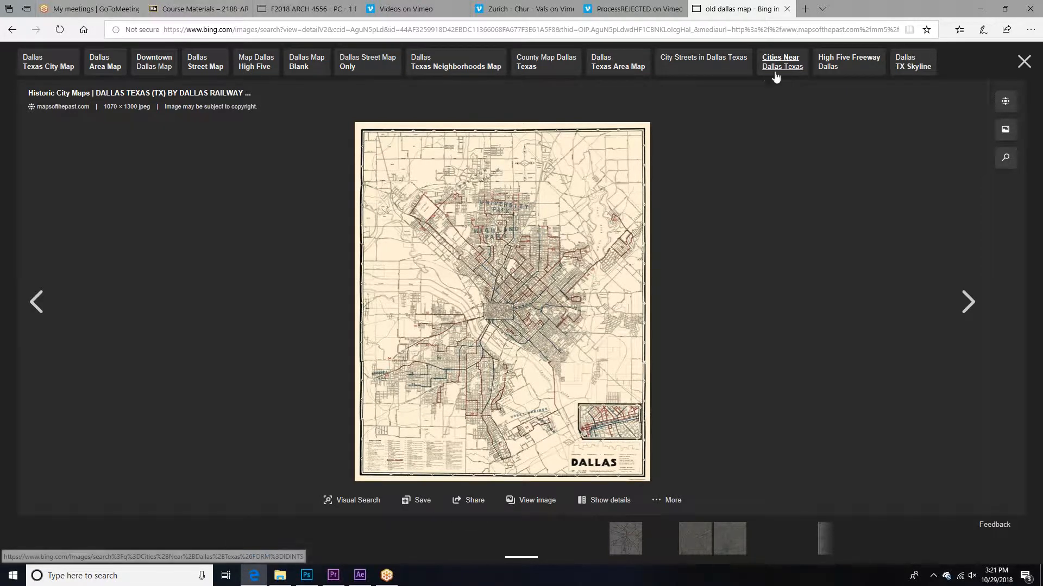
# Step: Go to Google and search for images of "old dallas map"
pyautogui.click(769, 30)
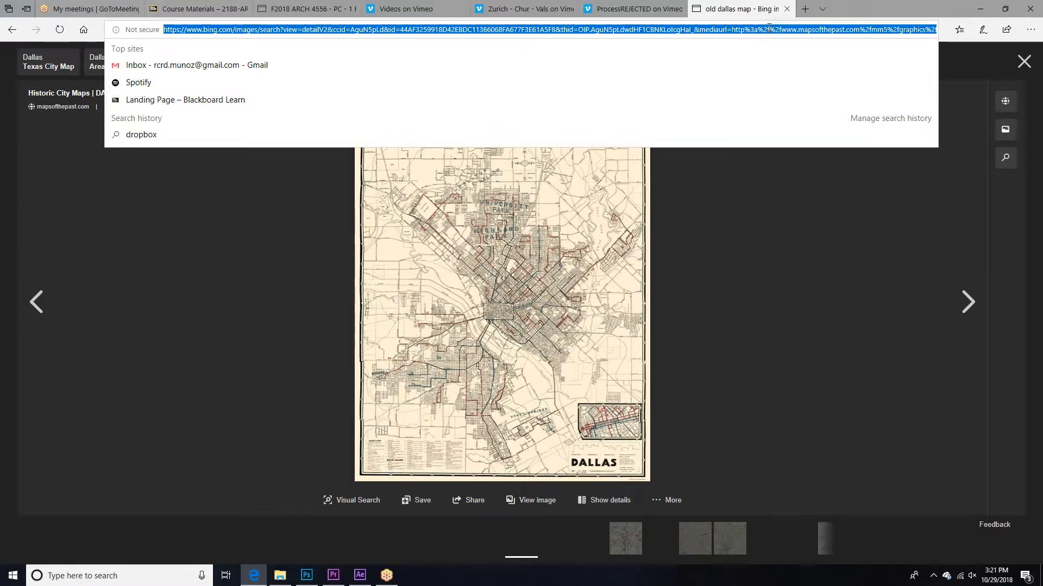
pyautogui.write('google.')
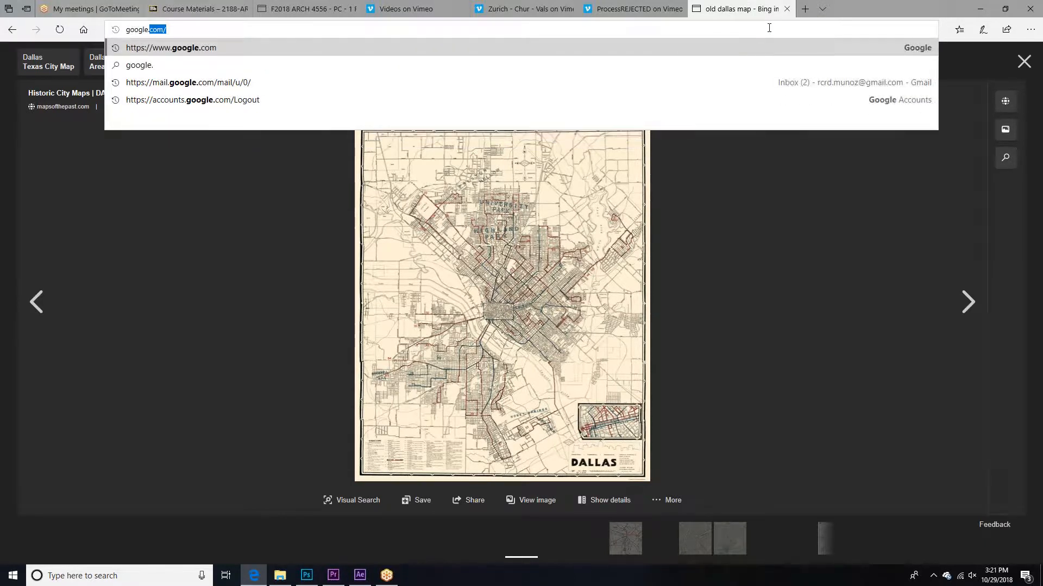
pyautogui.press('Return')
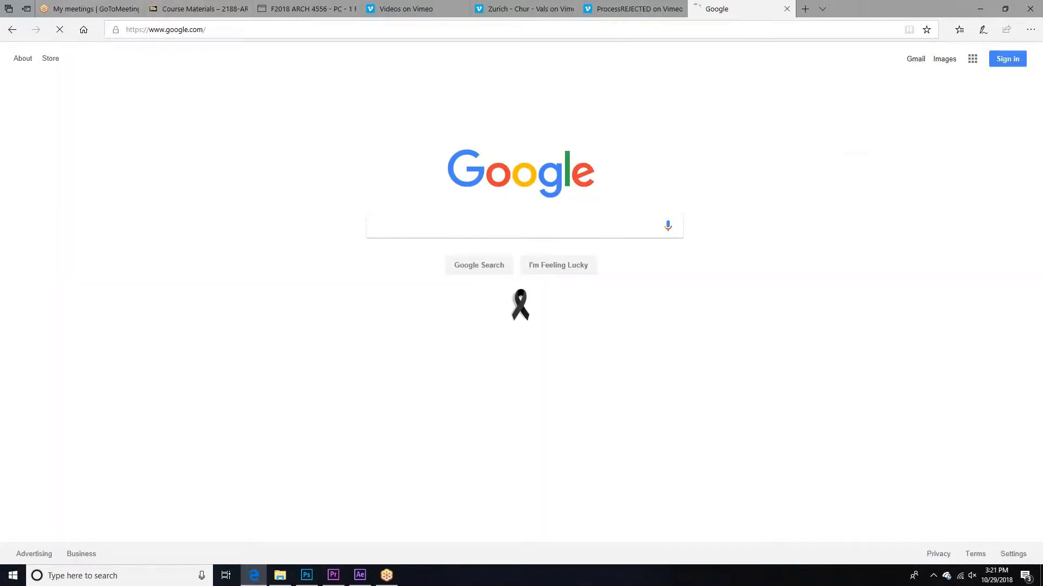
pyautogui.write('allas map')
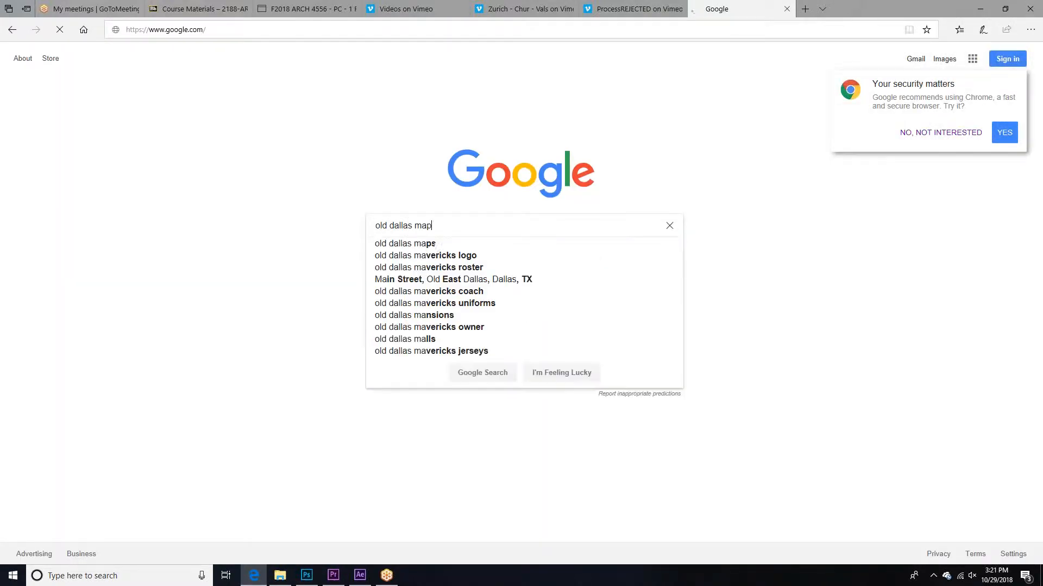
pyautogui.press('Return')
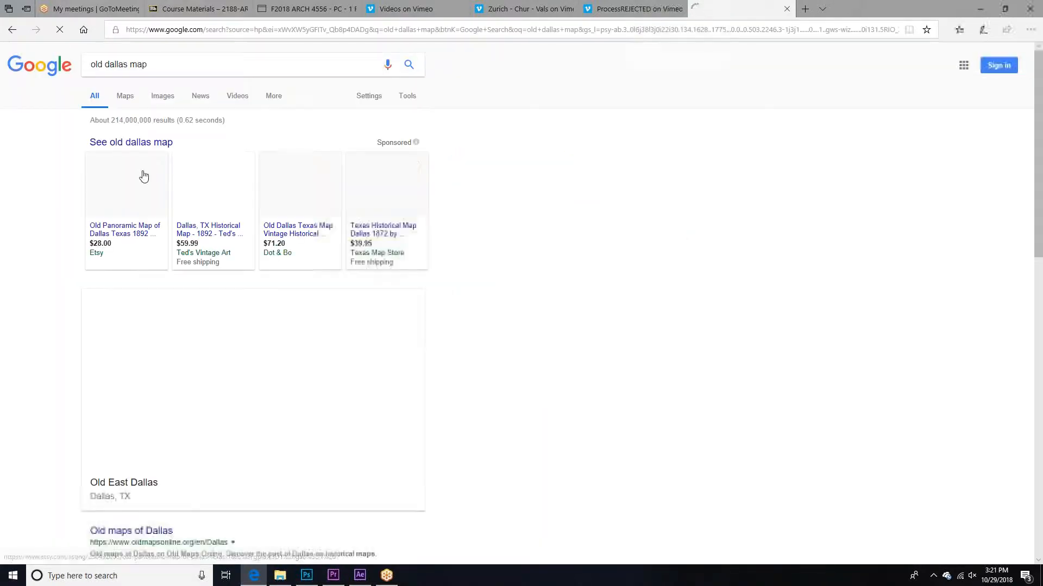
pyautogui.click(163, 97)
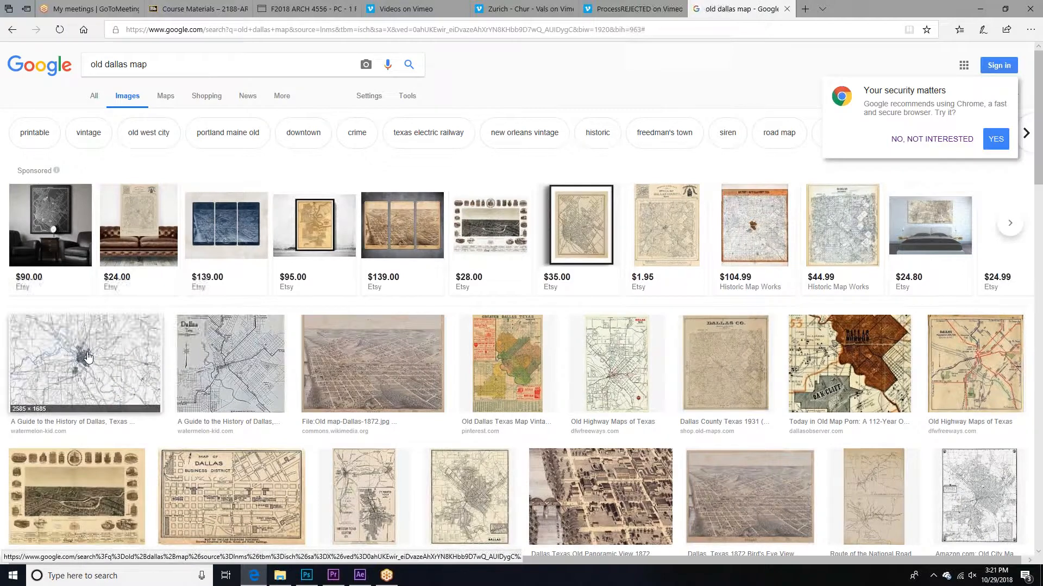
# Step: Save the U.S. Geological Survey map of Dallas County as a PNG with a Dallas map file name in the Fall 2018 Studio Animation folder
pyautogui.click(88, 357)
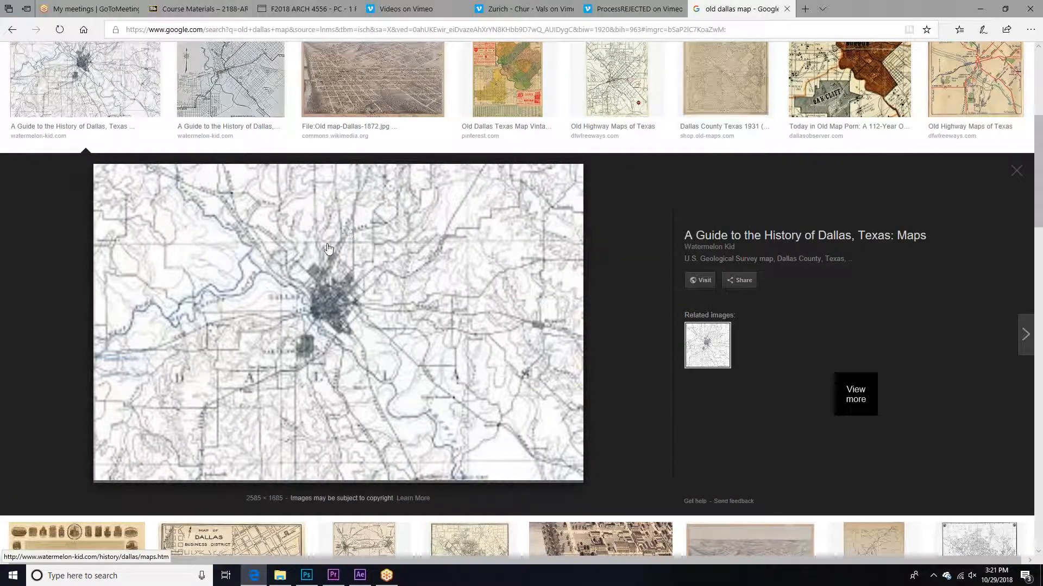
pyautogui.rightClick(347, 228)
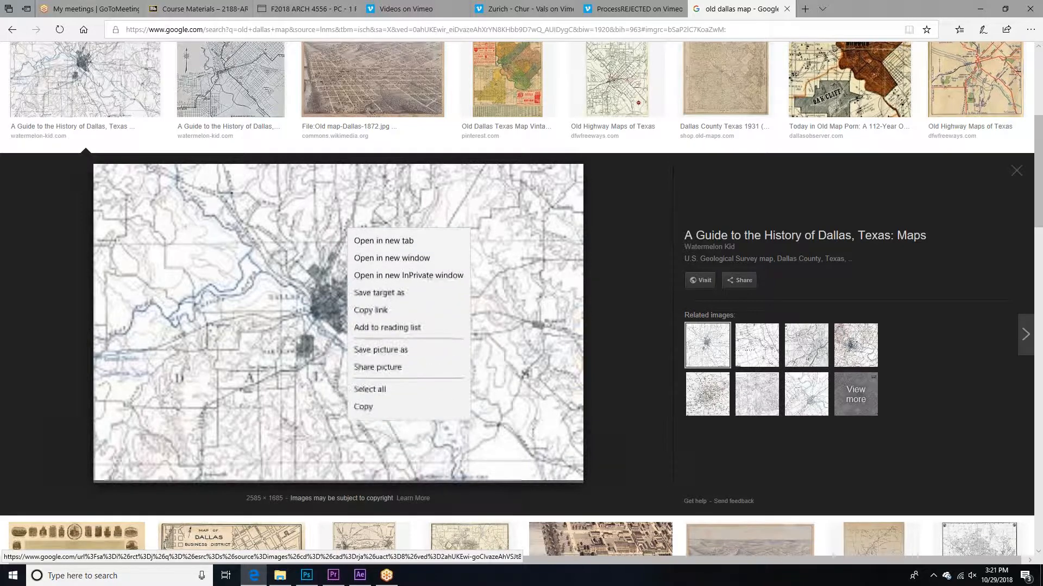
pyautogui.click(380, 350)
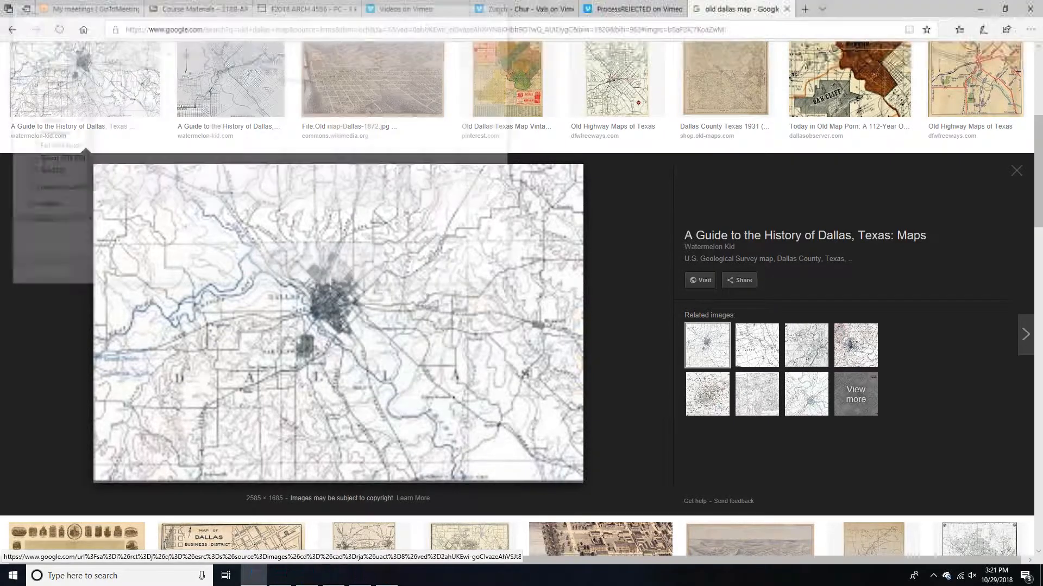
pyautogui.click(54, 145)
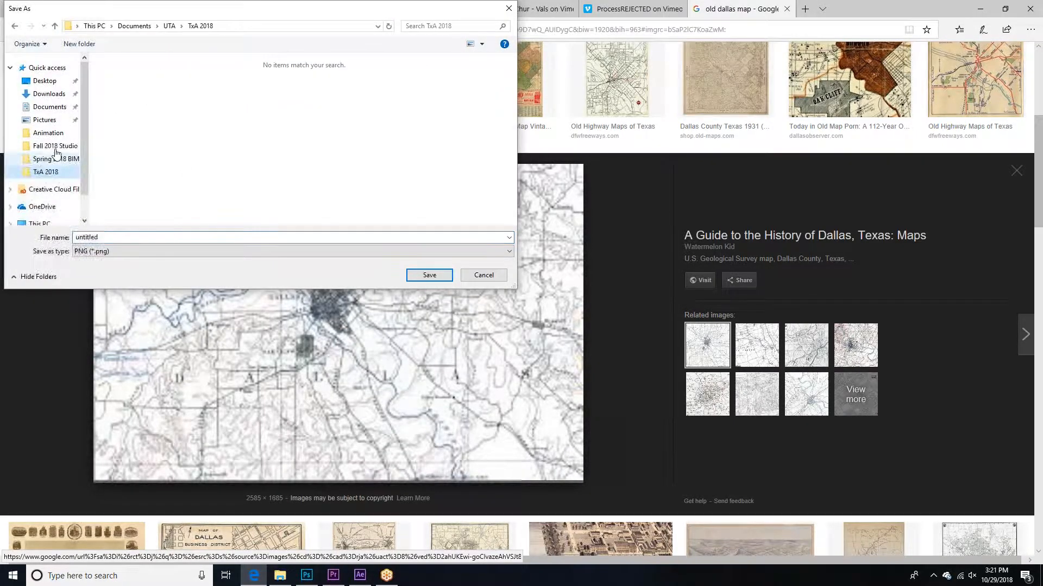
pyautogui.doubleClick(127, 87)
pyautogui.click(152, 238)
pyautogui.write('Dallas M')
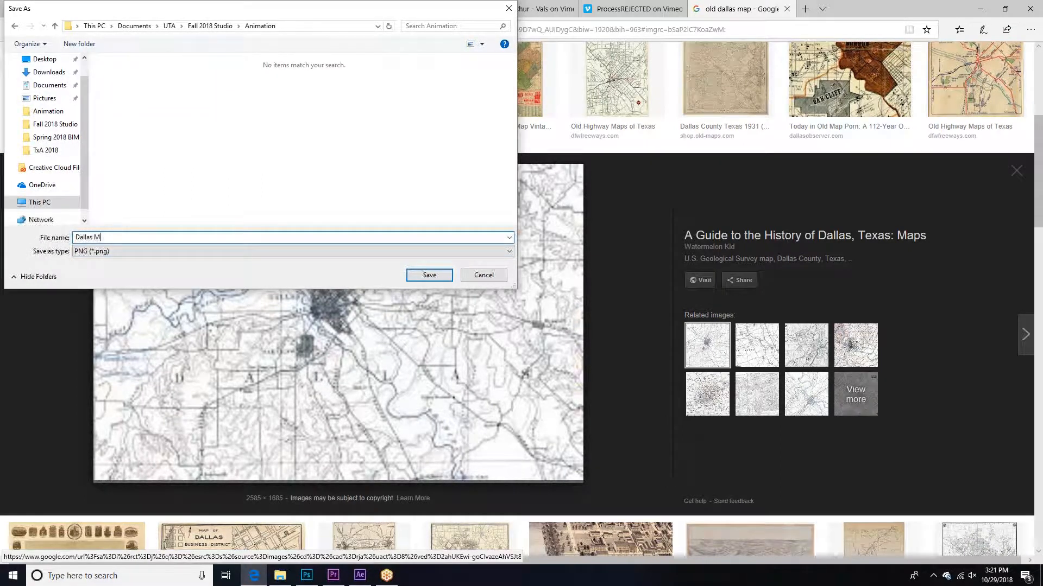
pyautogui.press('Return')
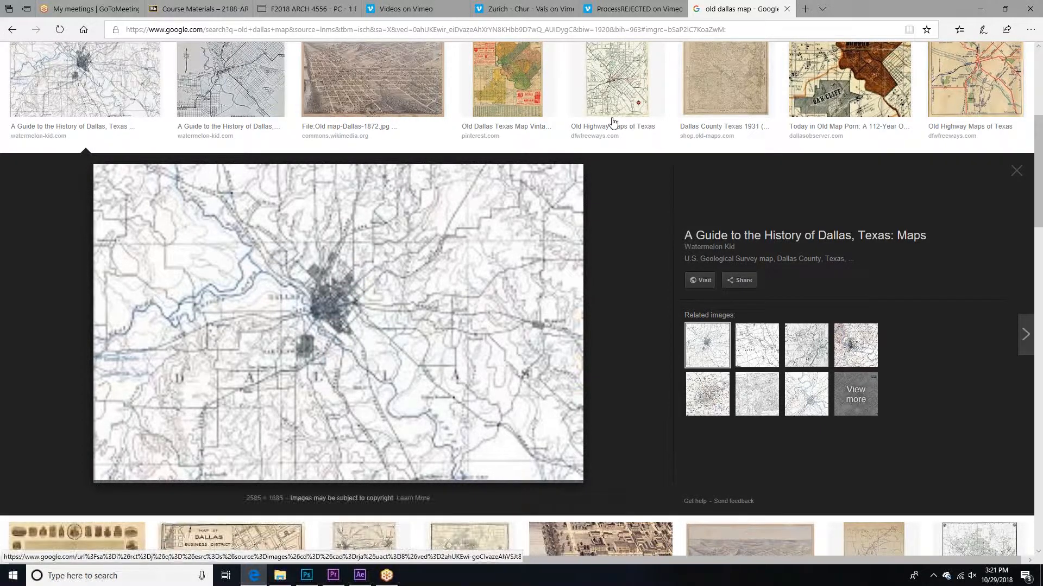
# Step: Find the "Old map of Dallas 1905 Texas" picture among the image results and save it as a JPEG in the Animation folder
pyautogui.click(627, 90)
pyautogui.scroll(-5, 579, 230)
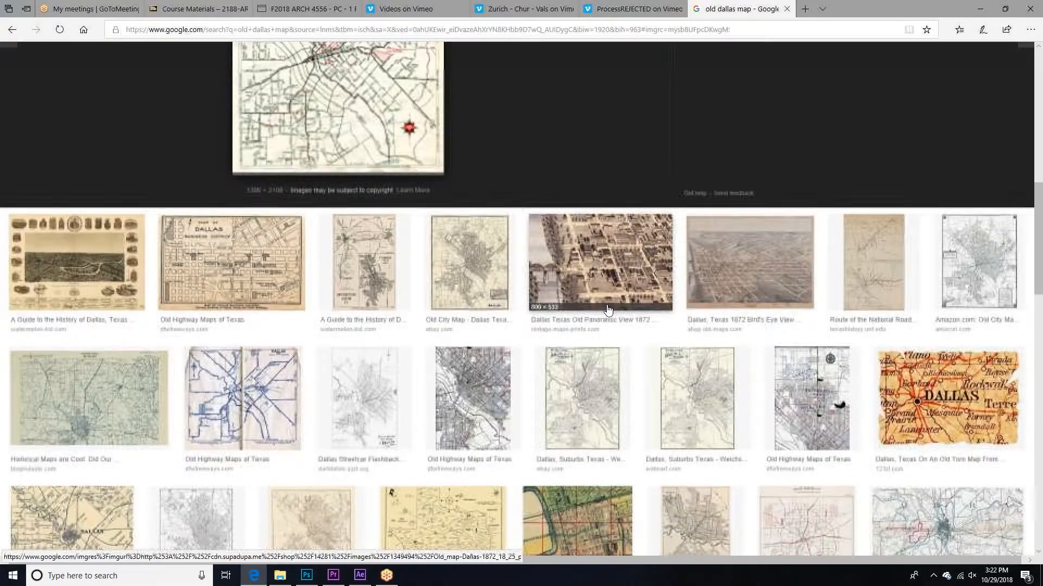
pyautogui.scroll(-3, 94, 387)
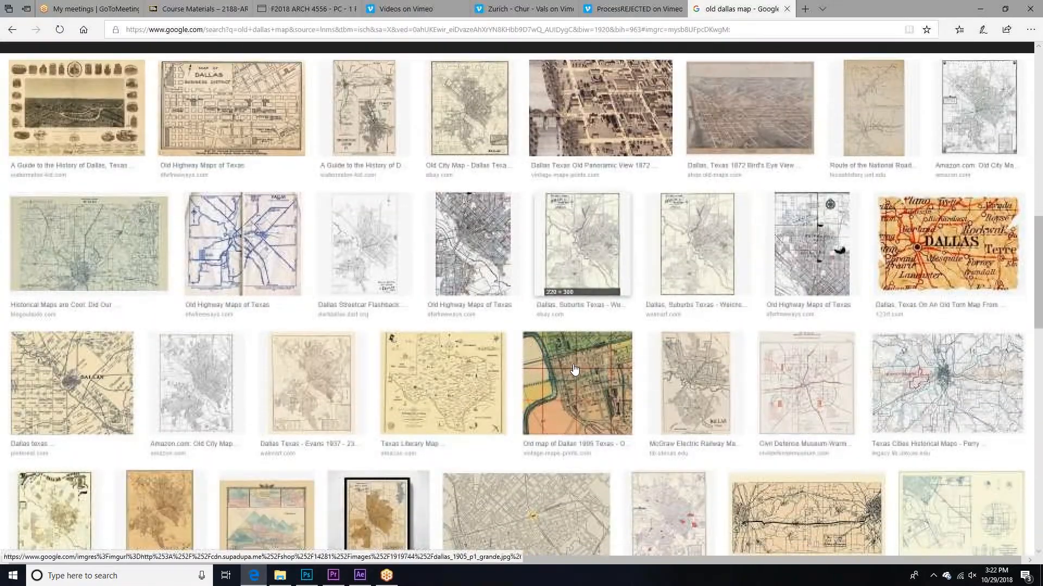
pyautogui.scroll(-2, 277, 355)
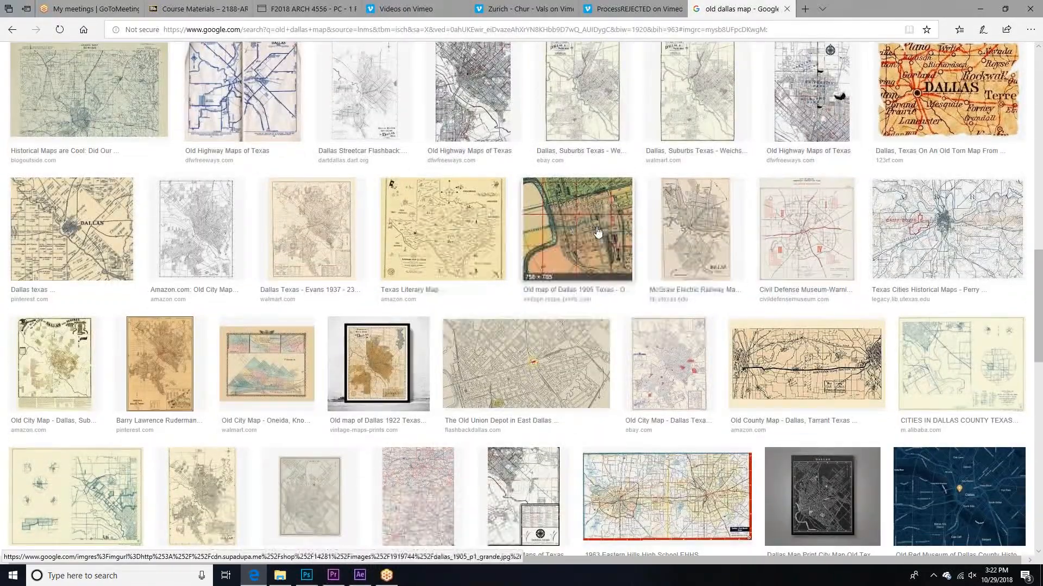
pyautogui.click(577, 231)
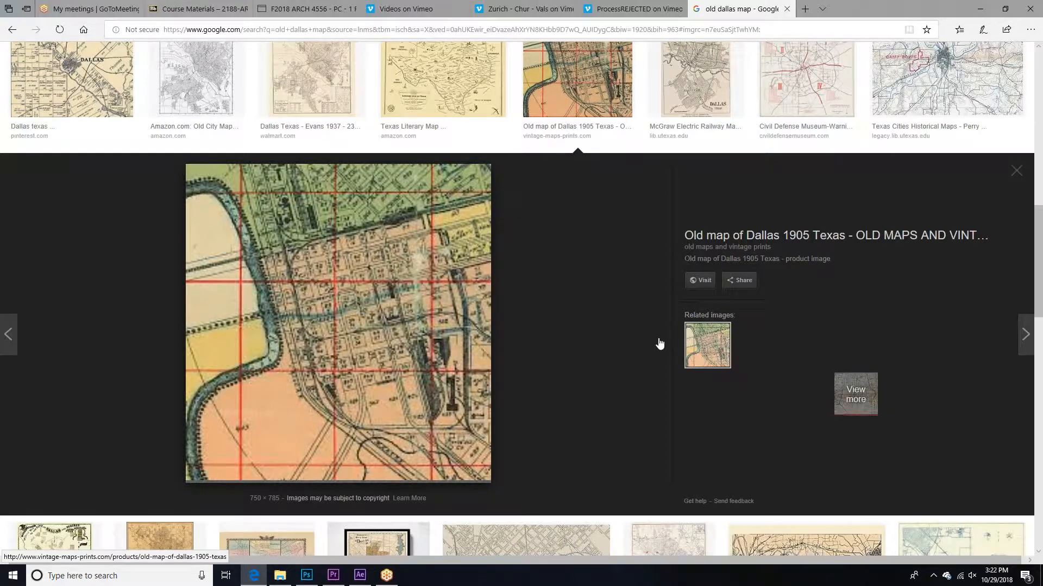
pyautogui.rightClick(300, 247)
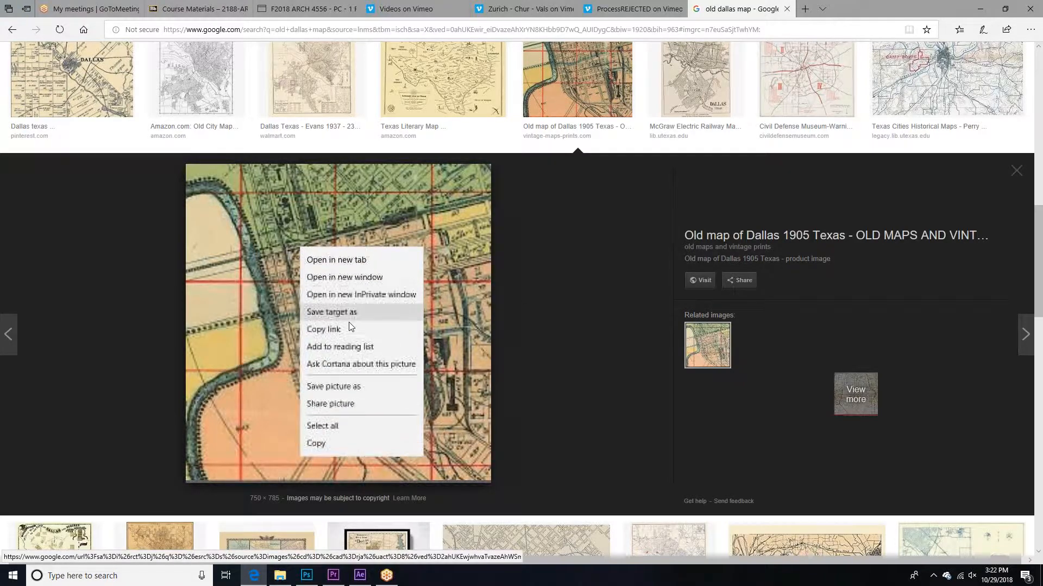
pyautogui.click(358, 387)
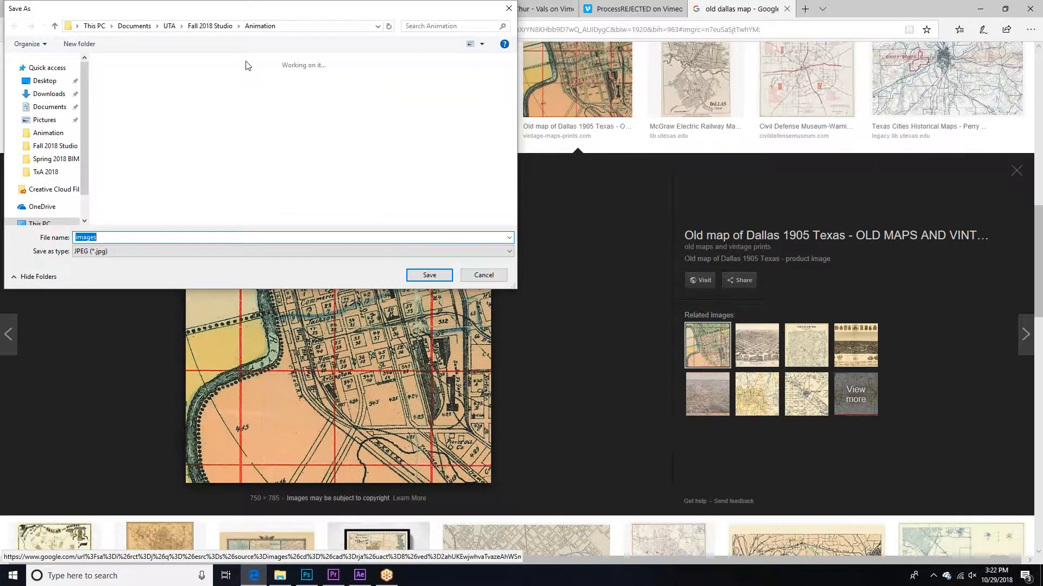
pyautogui.click(429, 275)
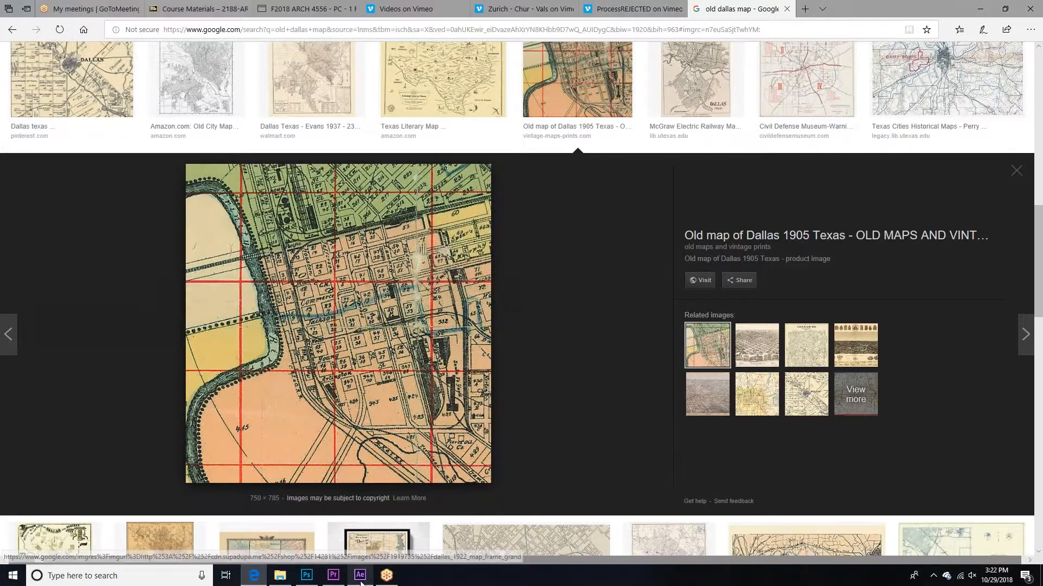
# Step: Switch to Photoshop and open the Dallas Map and images files together from the Animation folder
pyautogui.click(306, 576)
pyautogui.hotkey('ctrl', 'o')
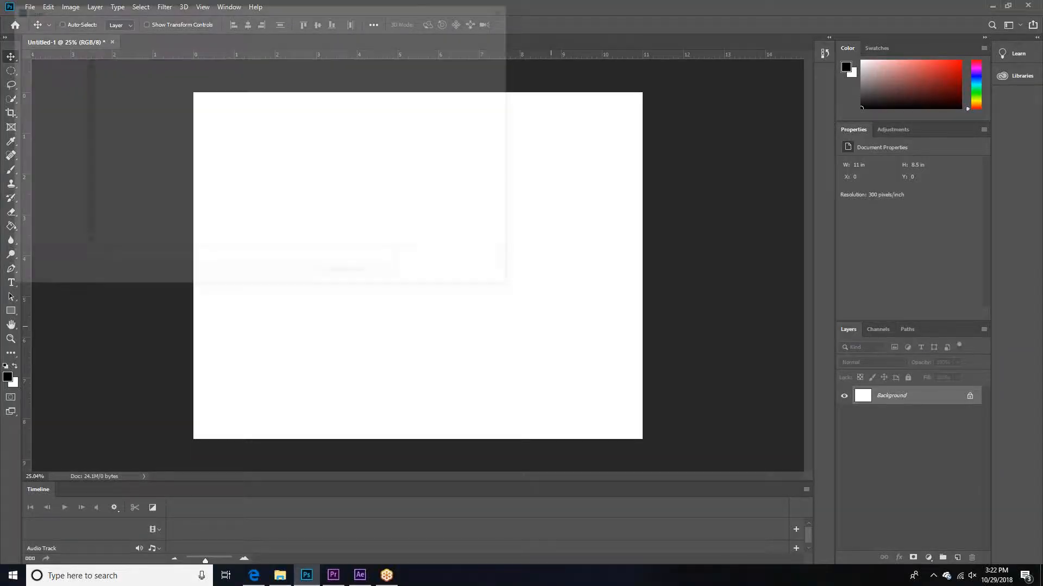
pyautogui.moveTo(217, 200); pyautogui.dragTo(135, 114)
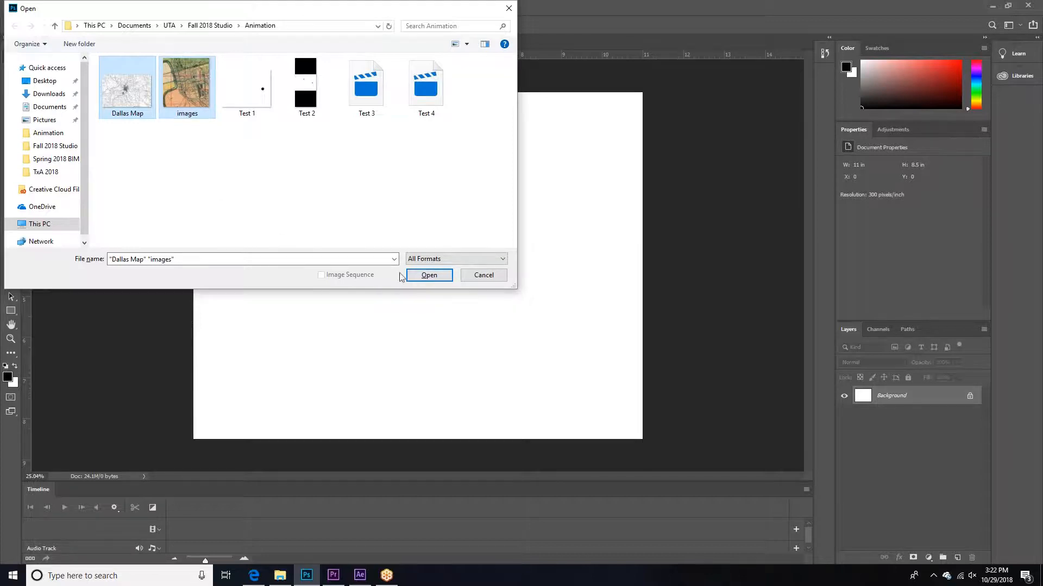
pyautogui.click(429, 275)
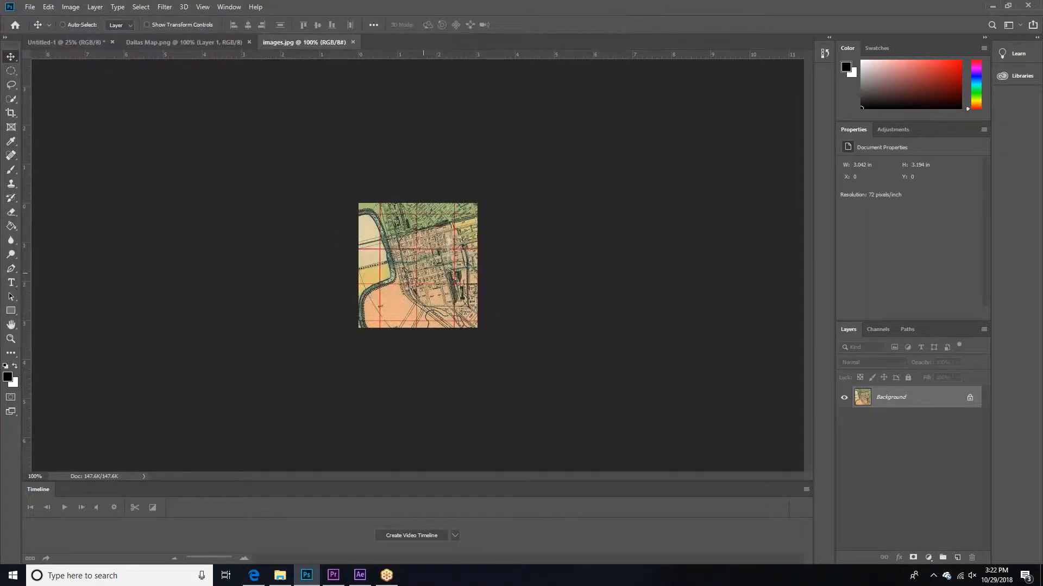
# Step: Check the image quality of images.jpg and Dallas Map.png enlarged to fit the window, closing each file
pyautogui.hotkey('ctrl', '0')
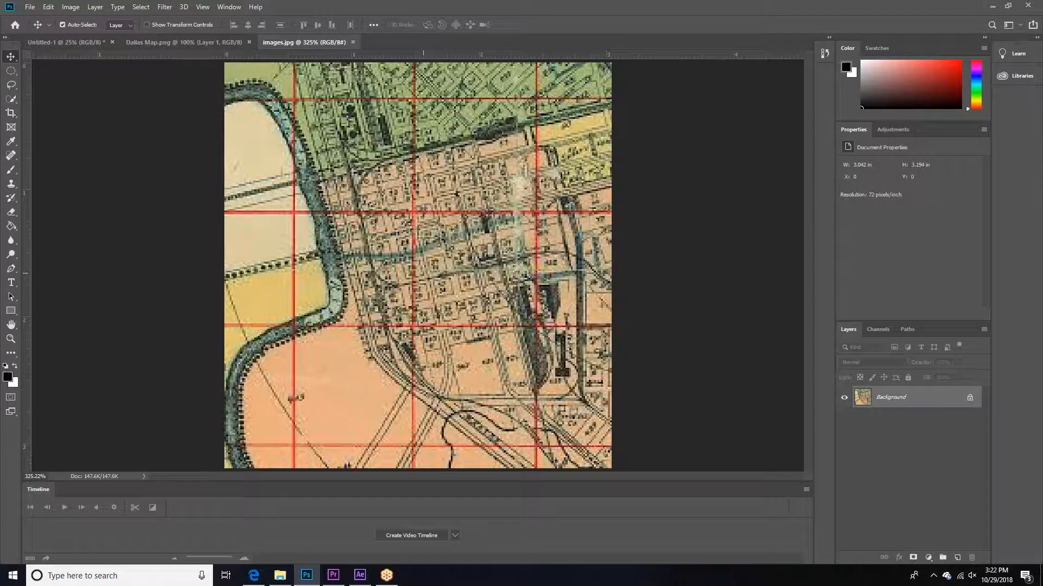
pyautogui.click(353, 43)
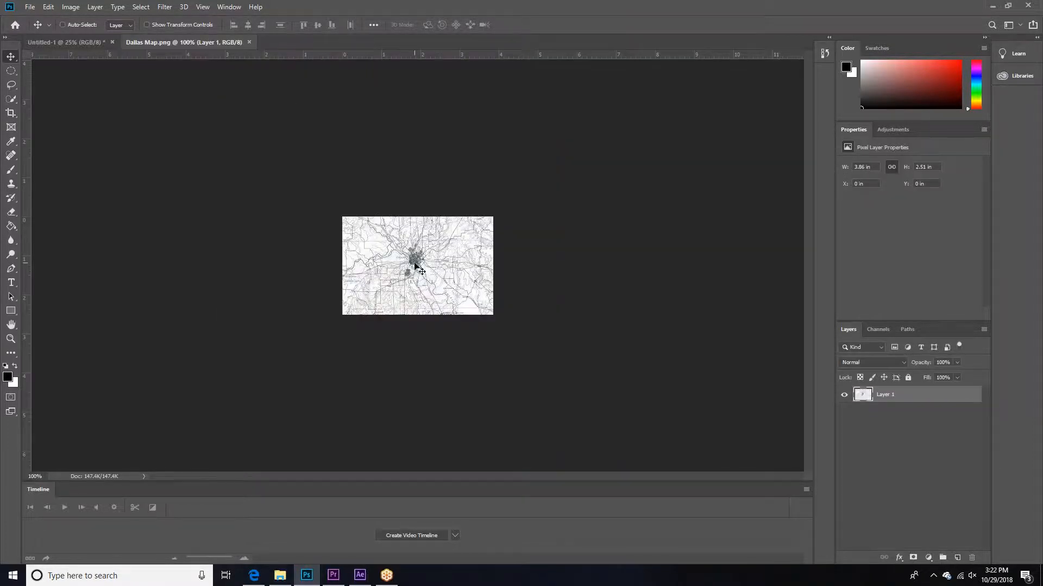
pyautogui.hotkey('ctrl', '0')
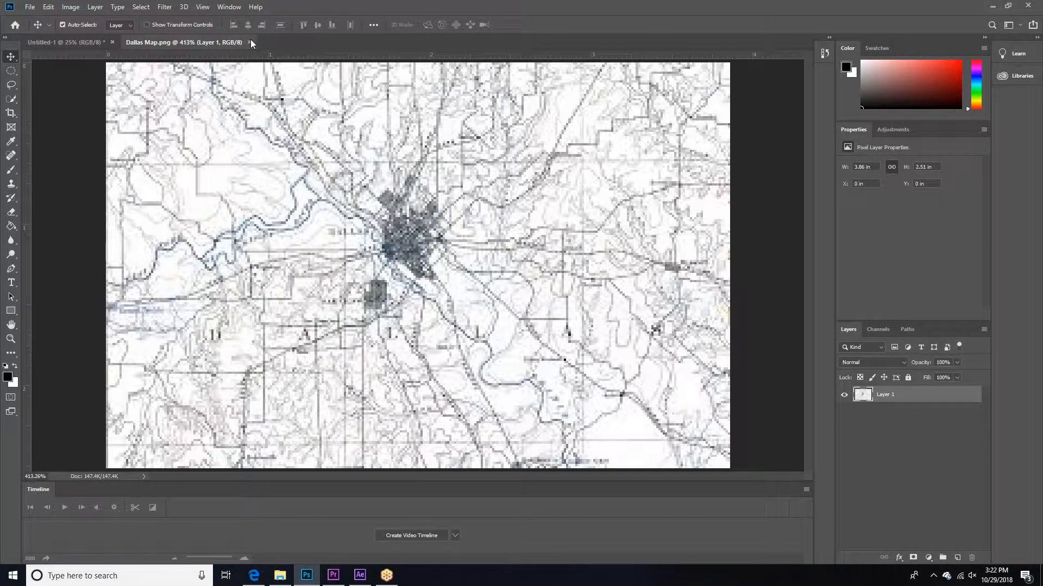
pyautogui.click(249, 43)
# Step: Return to the browser and save the full 1905 Dallas map as the JPEG dallas_1905_p1_grande in the Animation folder
pyautogui.hotkey('alt', 'Tab')
pyautogui.rightClick(371, 288)
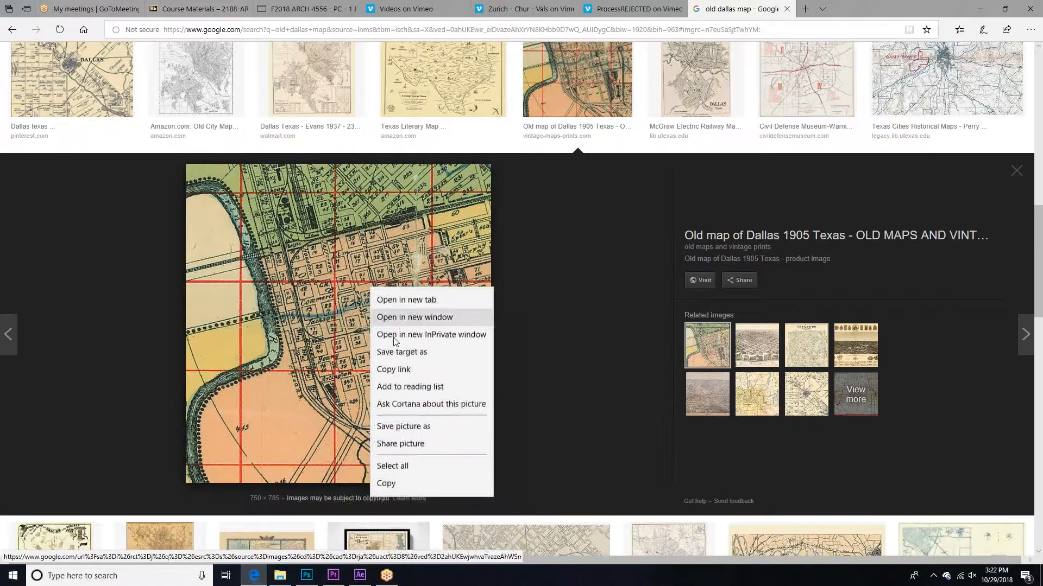
pyautogui.click(405, 426)
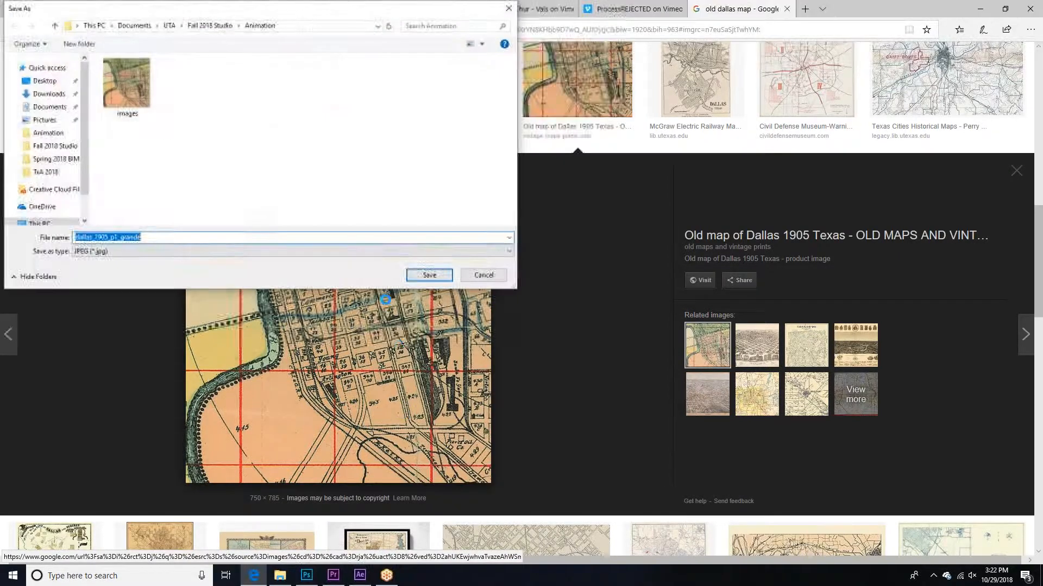
pyautogui.click(429, 276)
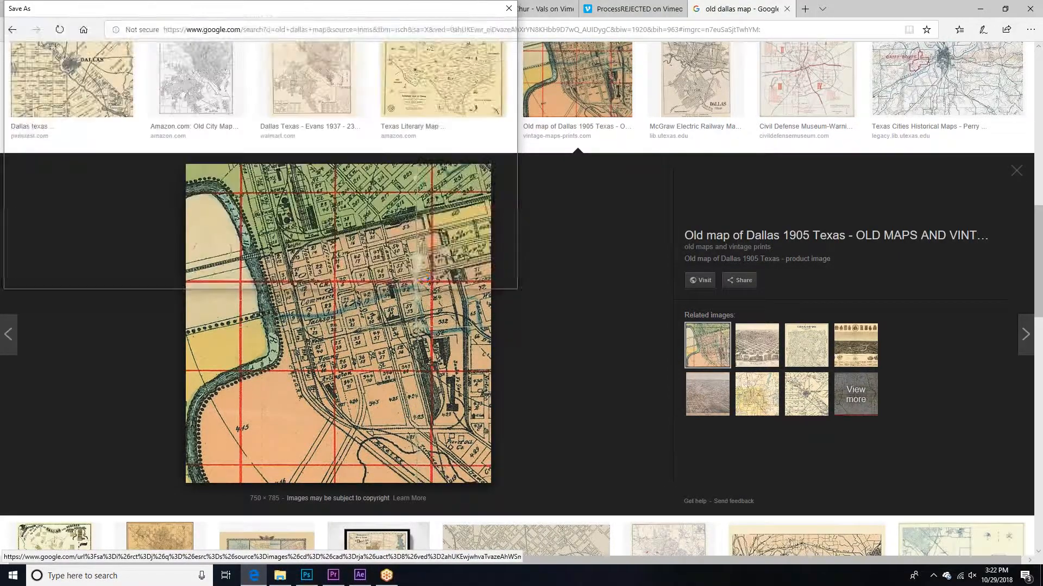
# Step: Open the U.S. Geological Survey Dallas County map in the image results and save its full-size picture as dallas09 in the Animation folder
pyautogui.scroll(7, 662, 201)
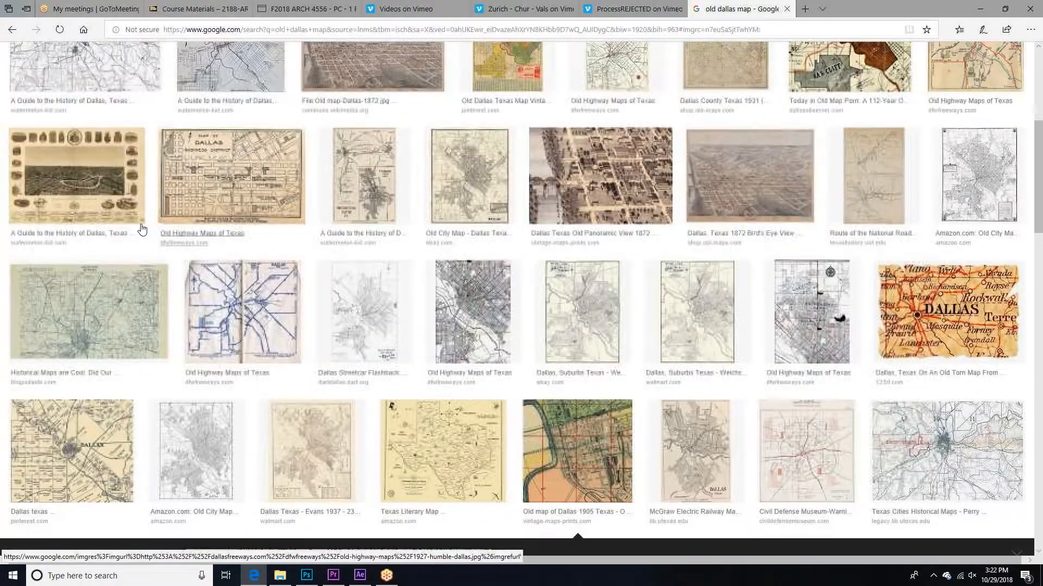
pyautogui.scroll(10, 142, 230)
pyautogui.click(107, 345)
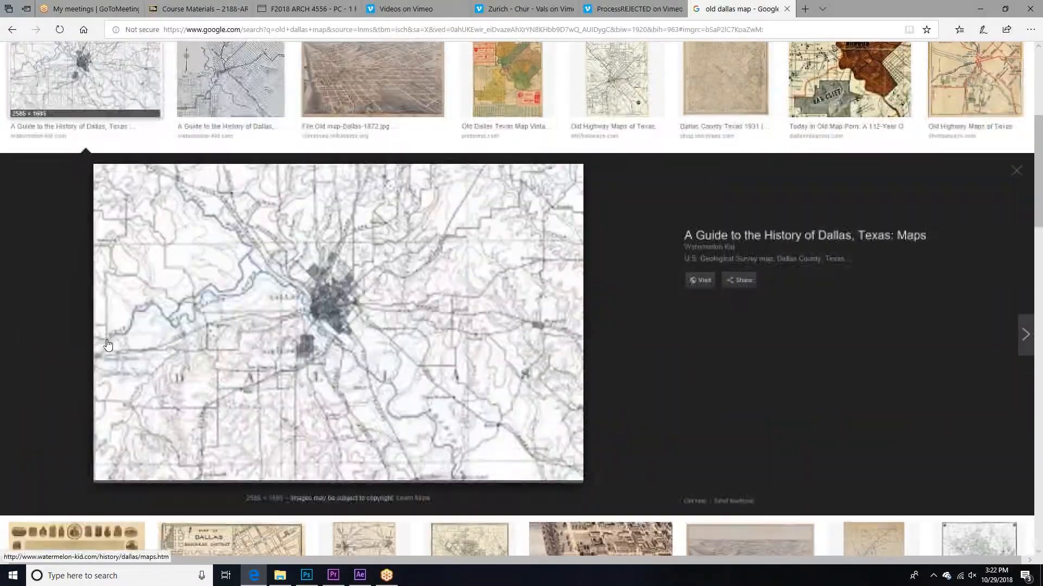
pyautogui.click(438, 204)
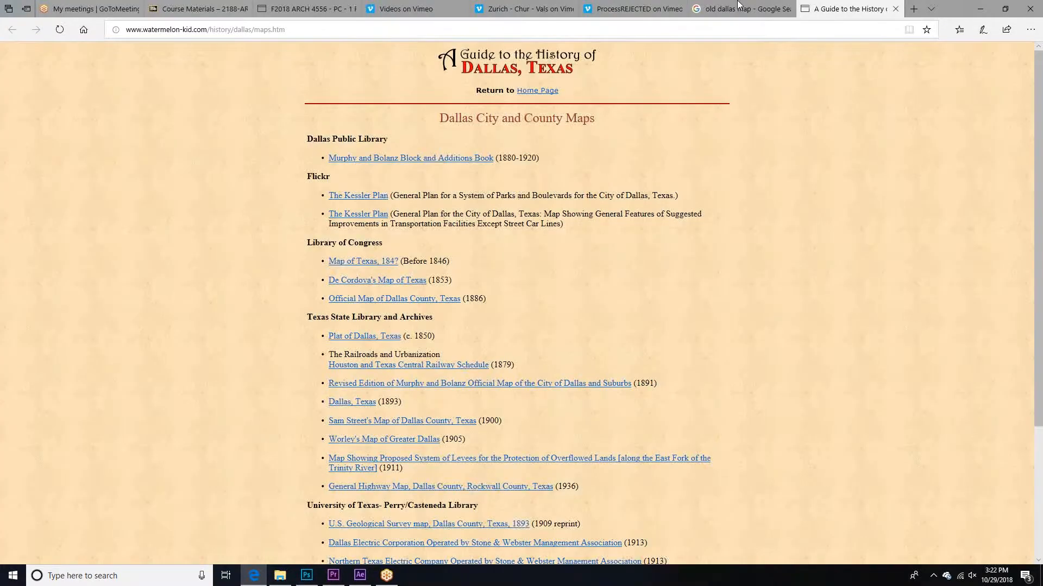
pyautogui.click(738, 9)
pyautogui.rightClick(286, 227)
pyautogui.click(410, 388)
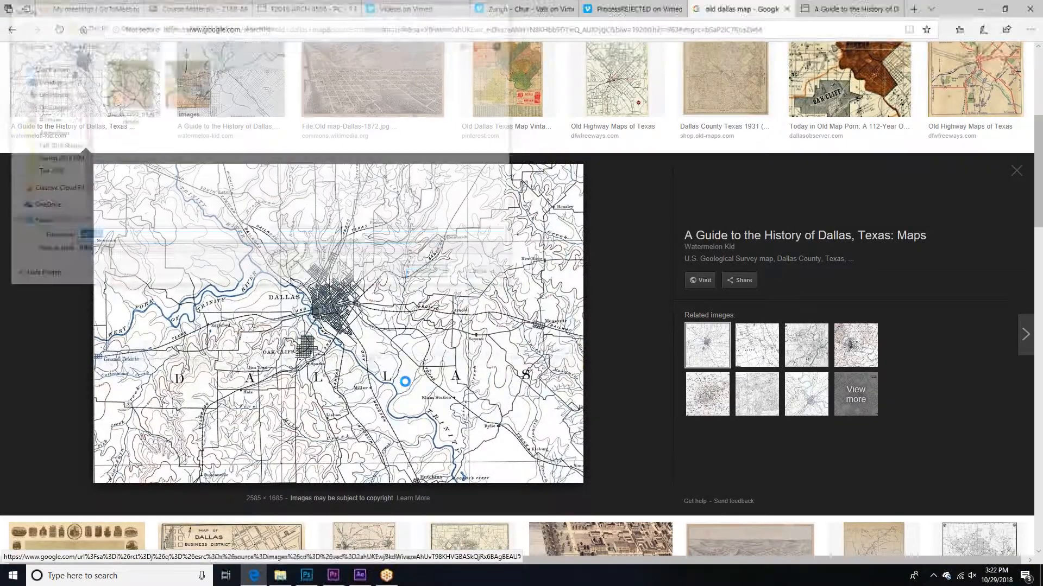
pyautogui.click(416, 272)
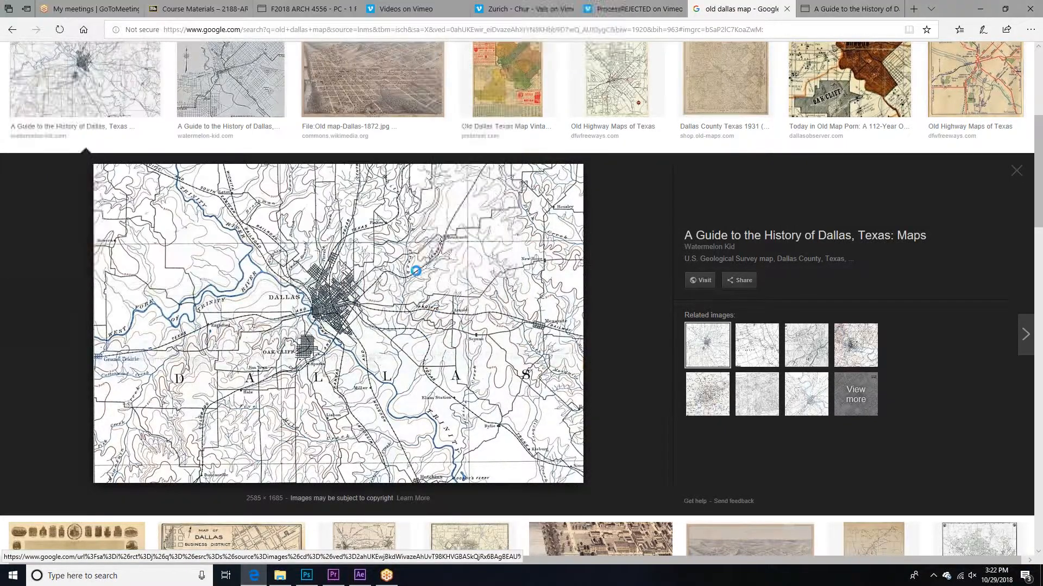
# Step: Switch to Photoshop and open dallas_1905_p1_grande and dallas09 together from the Animation folder
pyautogui.hotkey('alt', 'Tab')
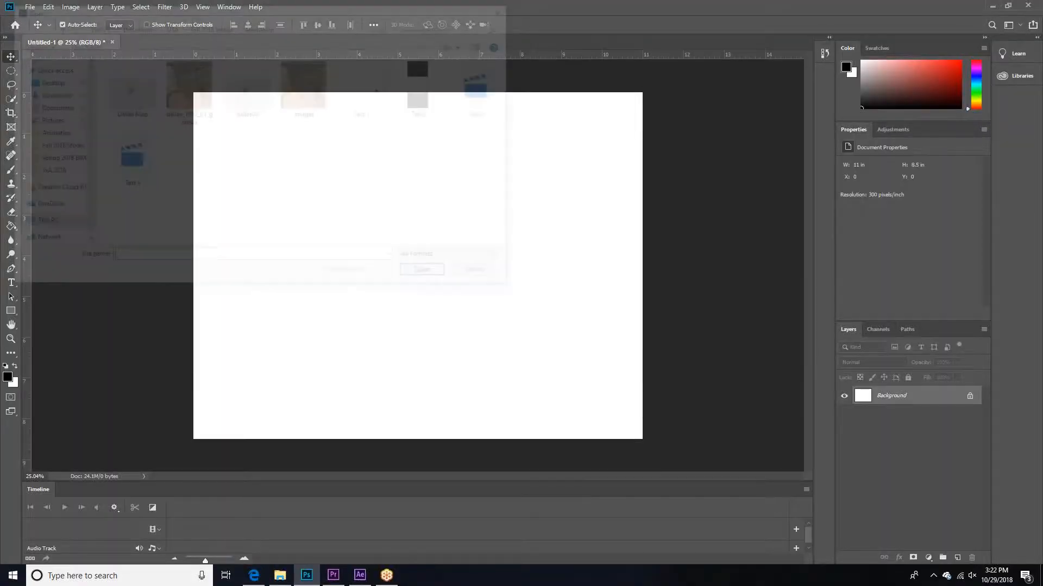
pyautogui.click(251, 108)
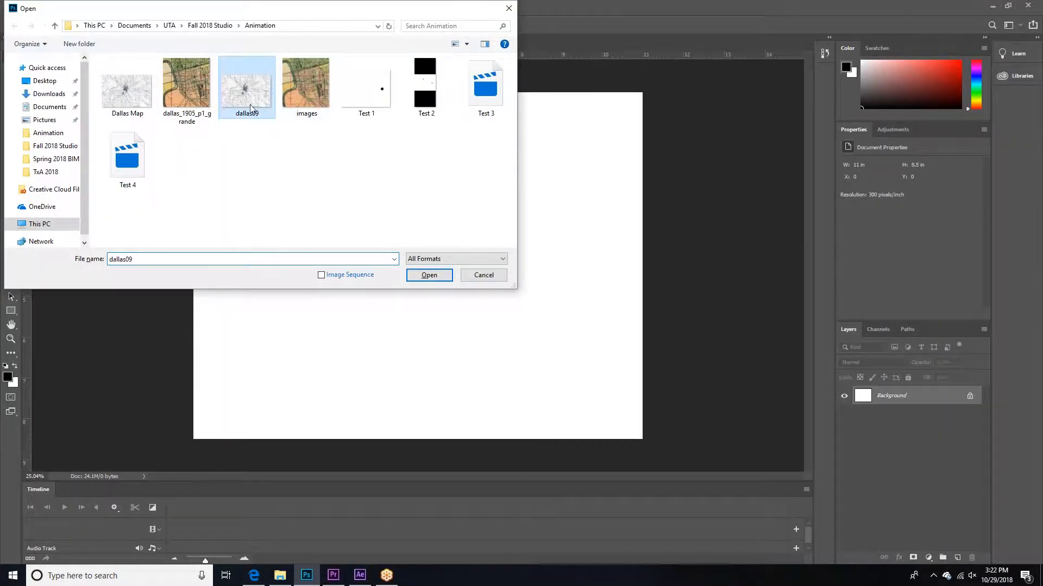
pyautogui.keyDown('ctrl'); pyautogui.click(191, 90); pyautogui.keyUp('ctrl')
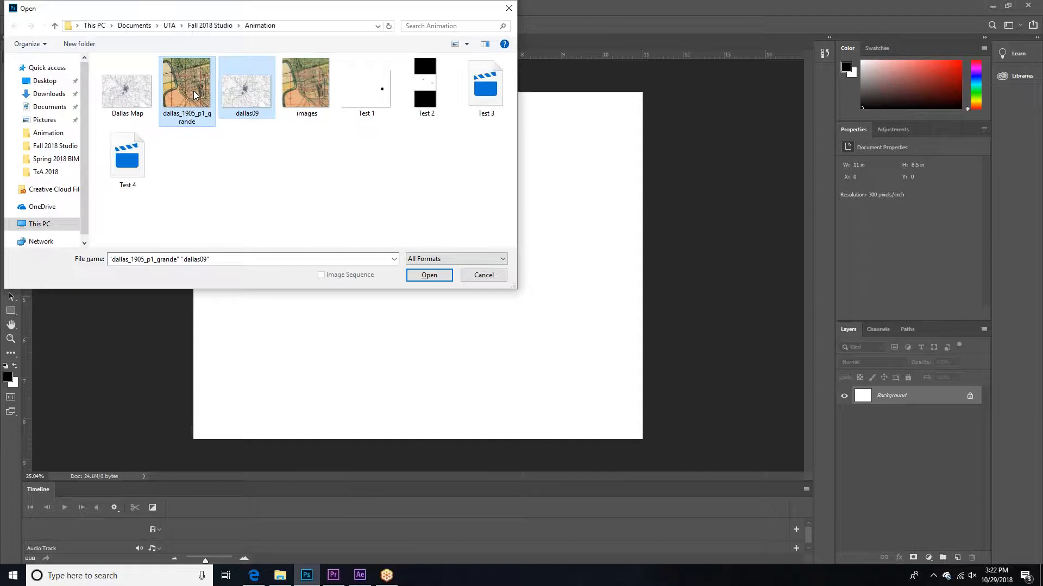
pyautogui.click(433, 275)
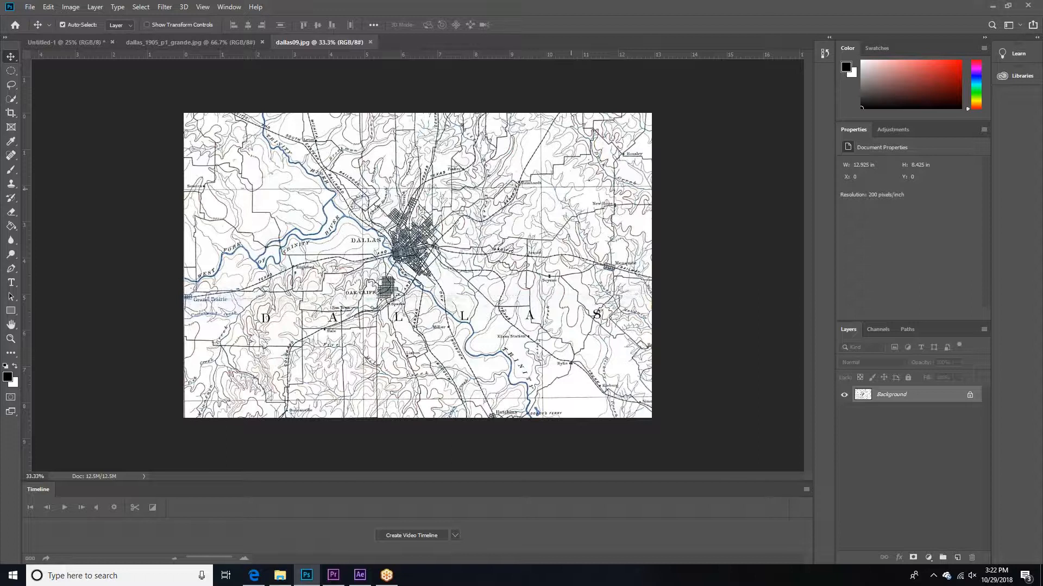
pyautogui.rightClick(883, 400)
pyautogui.click(918, 419)
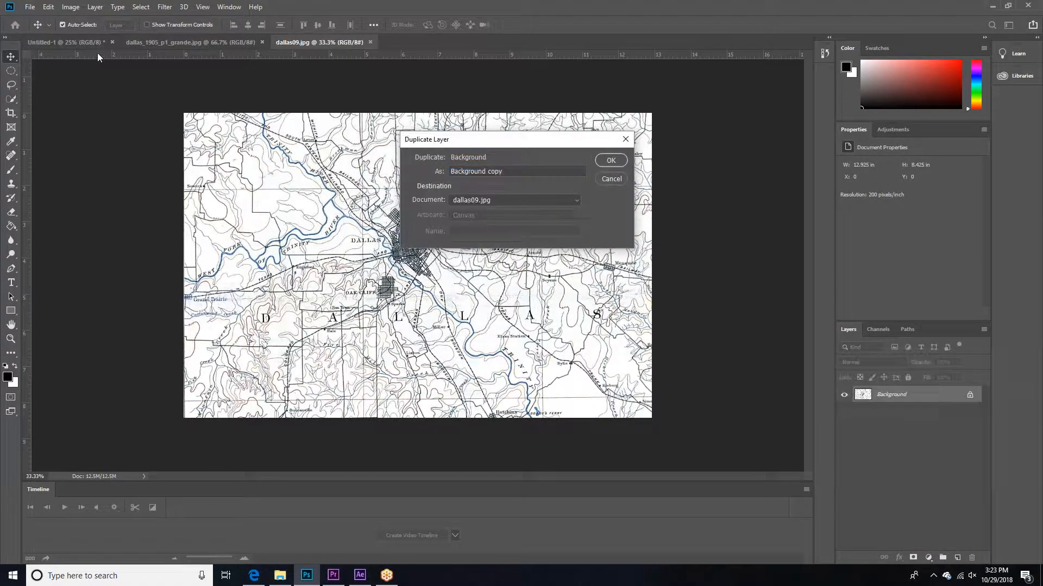
pyautogui.click(611, 177)
# Step: Save the blank Untitled-1 document as "Animation Test 01" in Photoshop format in the Animation folder
pyautogui.click(88, 43)
pyautogui.click(29, 6)
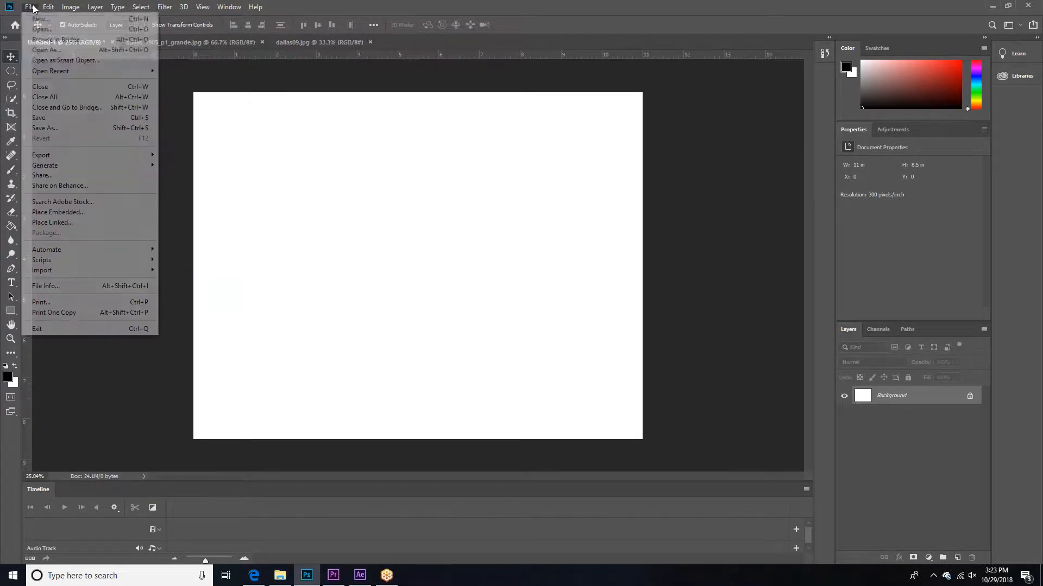
pyautogui.click(49, 128)
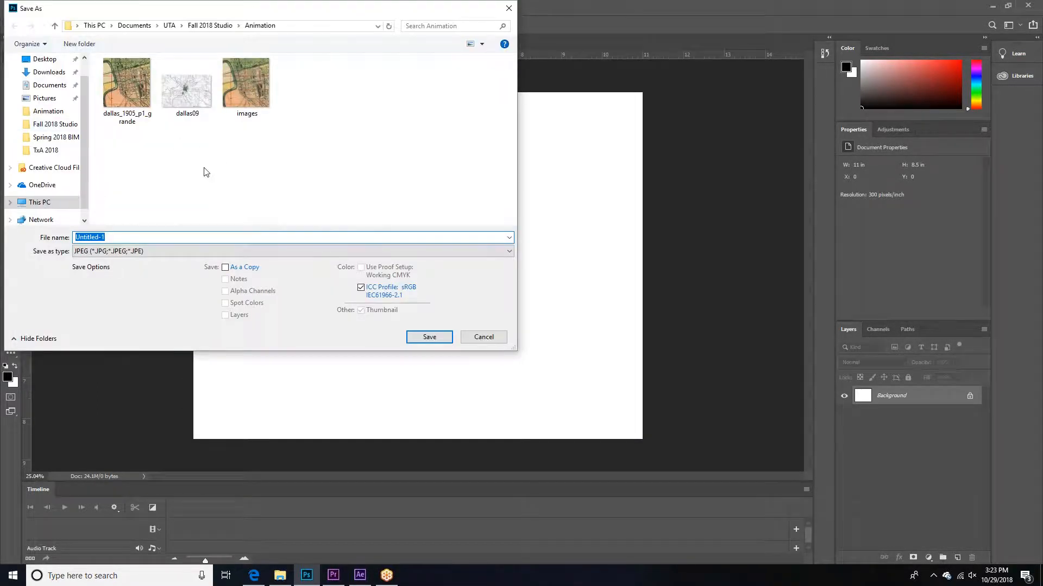
pyautogui.write('Animation Test 01')
pyautogui.press('Tab')
pyautogui.press('p')
pyautogui.press('p')
pyautogui.press('p')
pyautogui.press('p')
pyautogui.press('p')
pyautogui.press('p')
pyautogui.press('p')
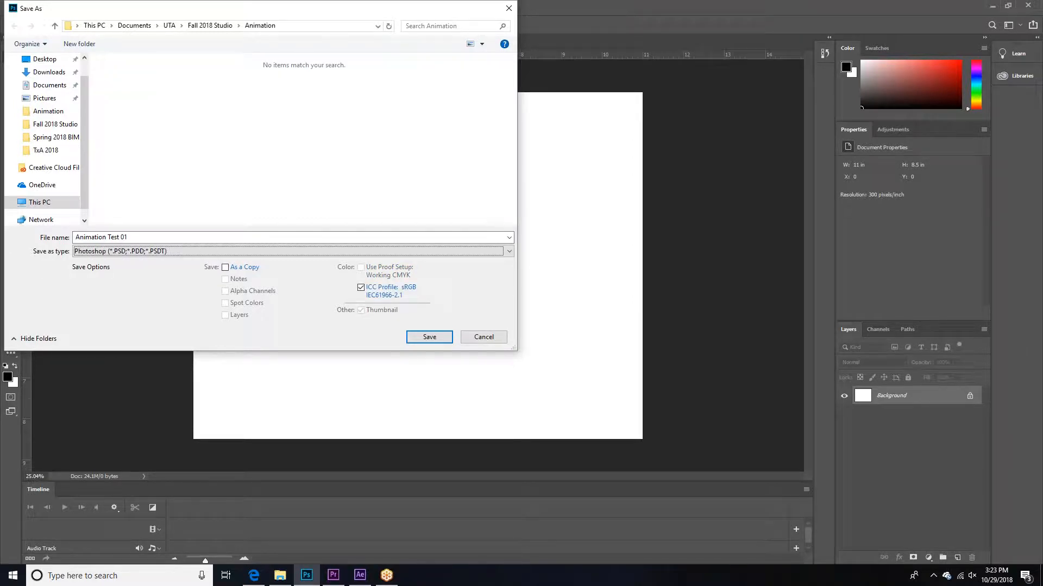
pyautogui.click(430, 336)
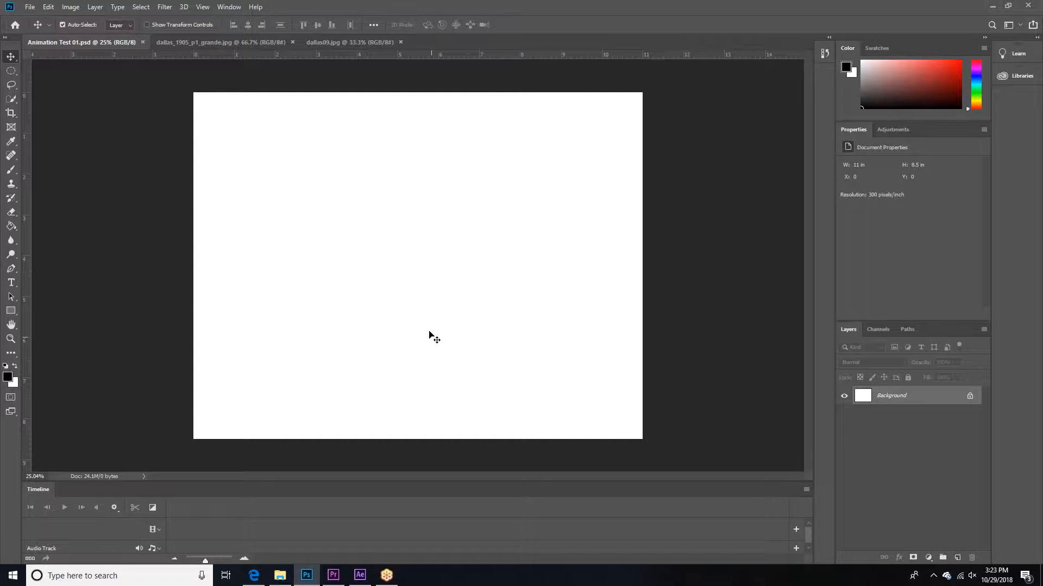
# Step: Duplicate the Background layer of dallas_1905_p1_grande.jpg into Animation Test 01.psd and go to that document
pyautogui.hotkey('ctrl', 'Tab')
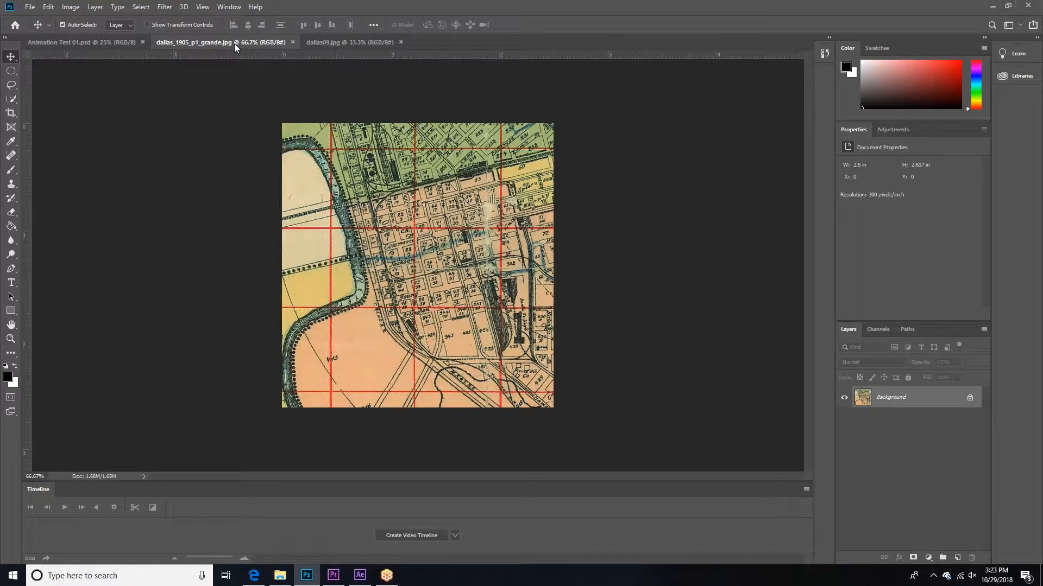
pyautogui.rightClick(872, 402)
pyautogui.click(897, 427)
pyautogui.click(461, 200)
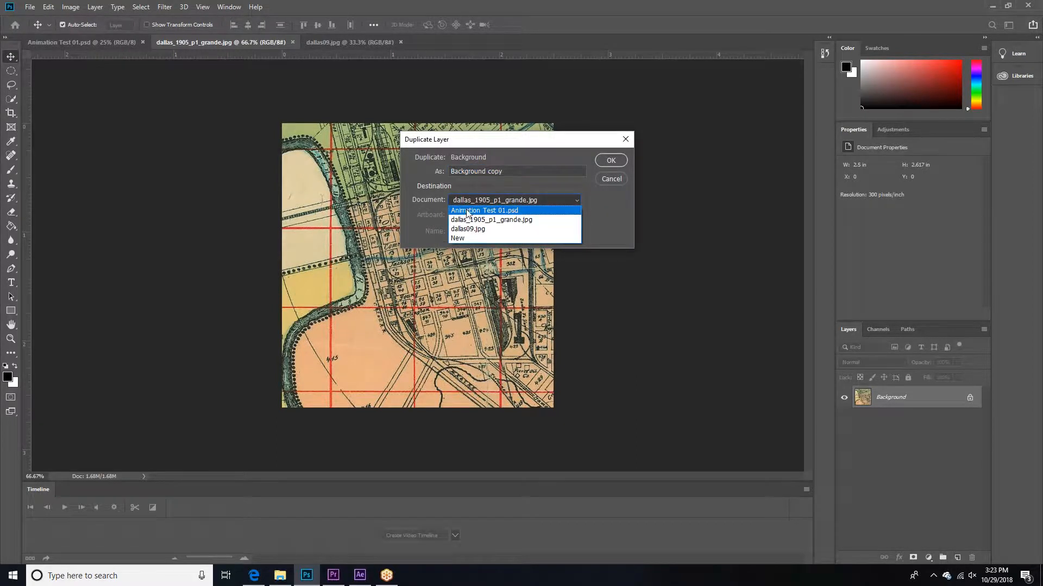
pyautogui.click(479, 211)
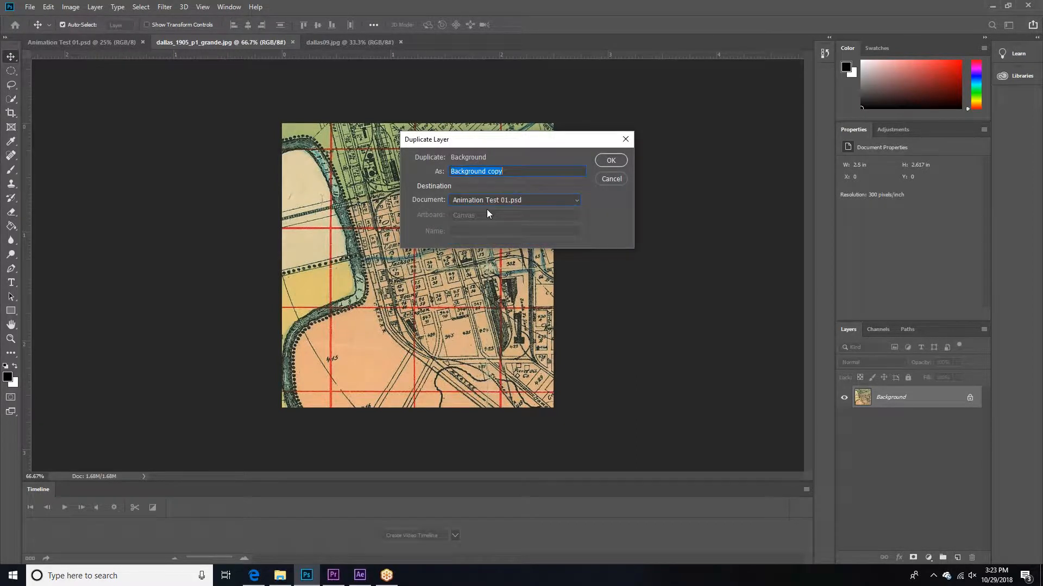
pyautogui.click(610, 161)
pyautogui.click(122, 38)
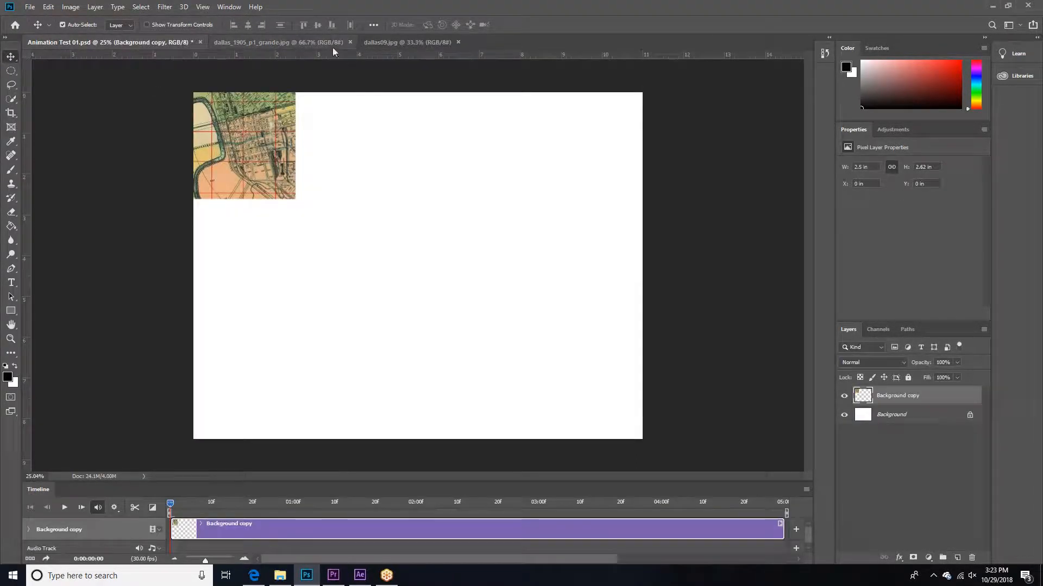
# Step: Duplicate the Background layer of dallas09.jpg into Animation Test 01.psd and return to that document
pyautogui.click(298, 39)
pyautogui.click(402, 41)
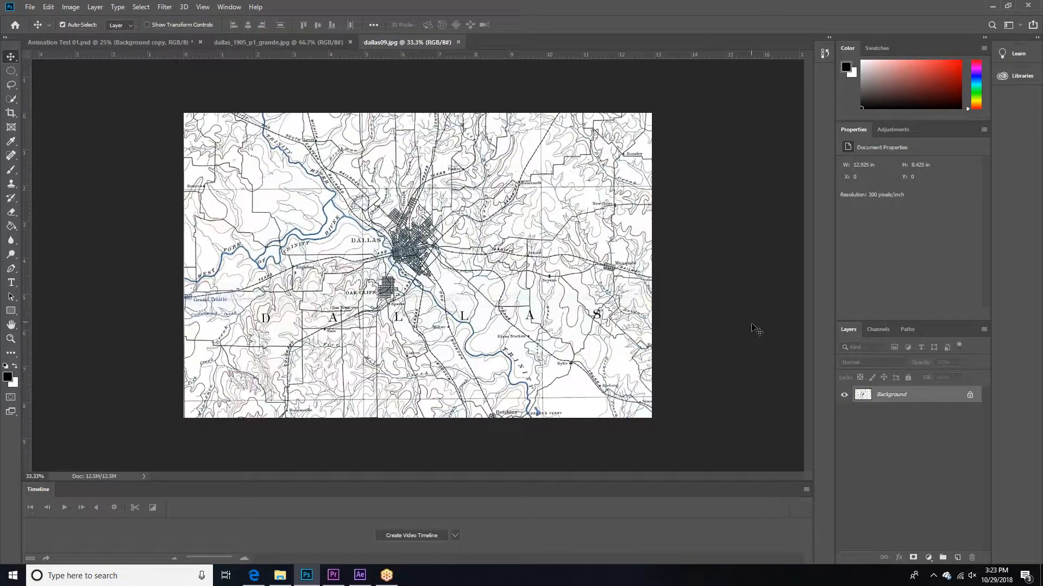
pyautogui.rightClick(888, 395)
pyautogui.click(888, 415)
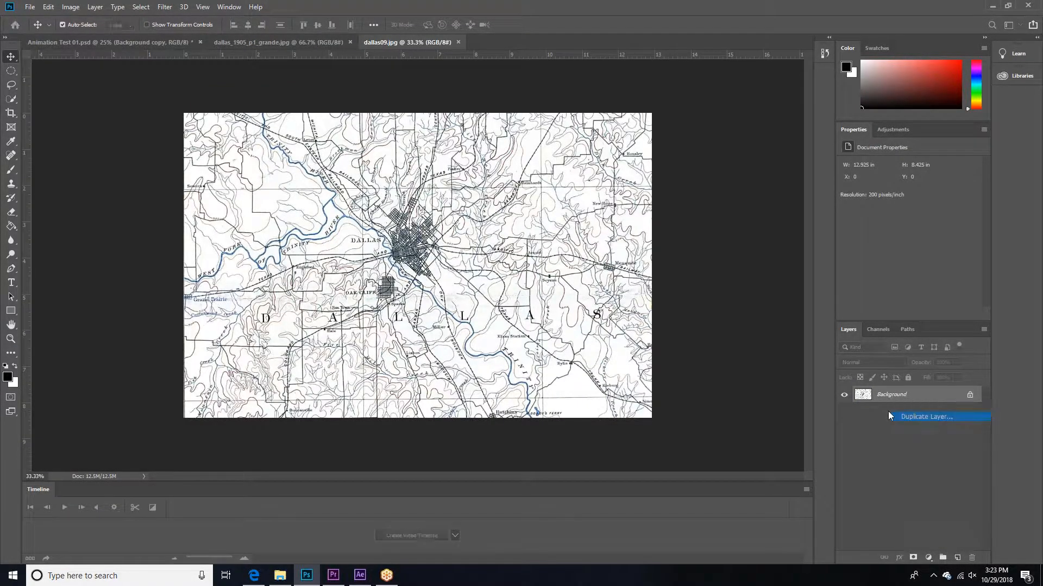
pyautogui.click(513, 200)
pyautogui.click(493, 209)
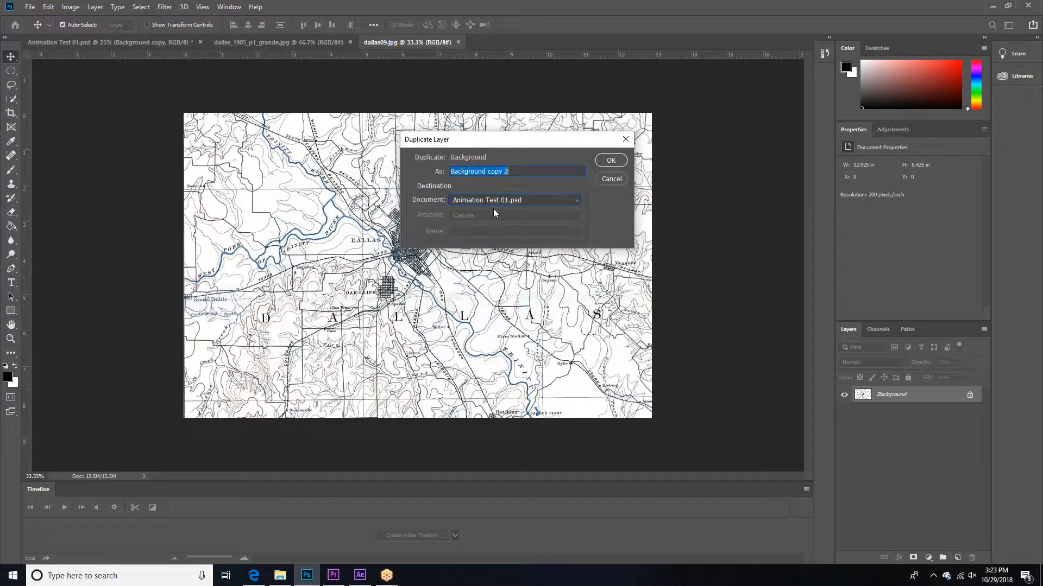
pyautogui.click(610, 160)
pyautogui.click(84, 41)
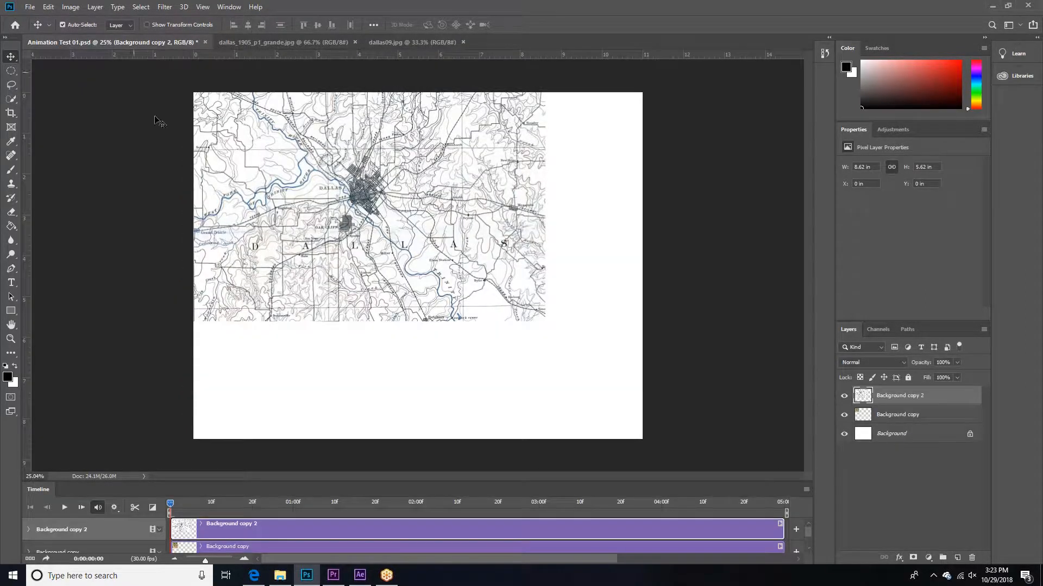
pyautogui.moveTo(325, 181)
pyautogui.mouseDown()
pyautogui.moveTo(368, 233)
pyautogui.moveTo(325, 180)
pyautogui.mouseUp()
pyautogui.hotkey('ctrl', 't')
pyautogui.moveTo(545, 323); pyautogui.dragTo(751, 402)
pyautogui.press('Escape')
pyautogui.hotkey('ctrl', 't')
pyautogui.moveTo(545, 322); pyautogui.dragTo(693, 420)
pyautogui.press('Escape')
# Step: Scale the Dallas County map layer to about 13.63 by 8.83 in and position it to cover the whole canvas
pyautogui.hotkey('ctrl', 't')
pyautogui.moveTo(545, 321); pyautogui.dragTo(726, 476)
pyautogui.moveTo(427, 363); pyautogui.dragTo(397, 362)
pyautogui.moveTo(164, 448); pyautogui.dragTo(155, 452)
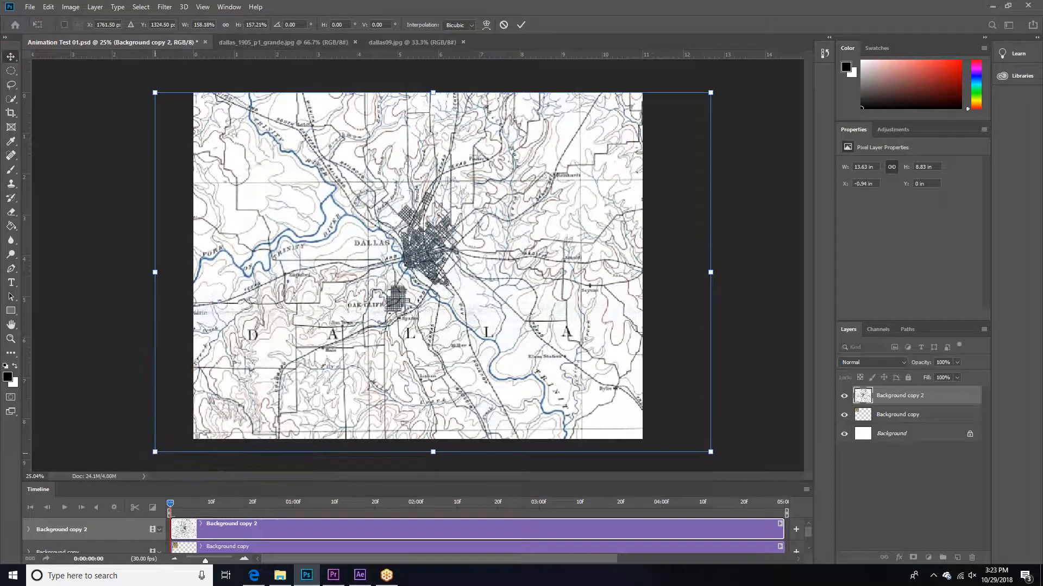
pyautogui.press('Return')
# Step: Rename the Background copy 2 layer to "Street Map"
pyautogui.doubleClick(902, 395)
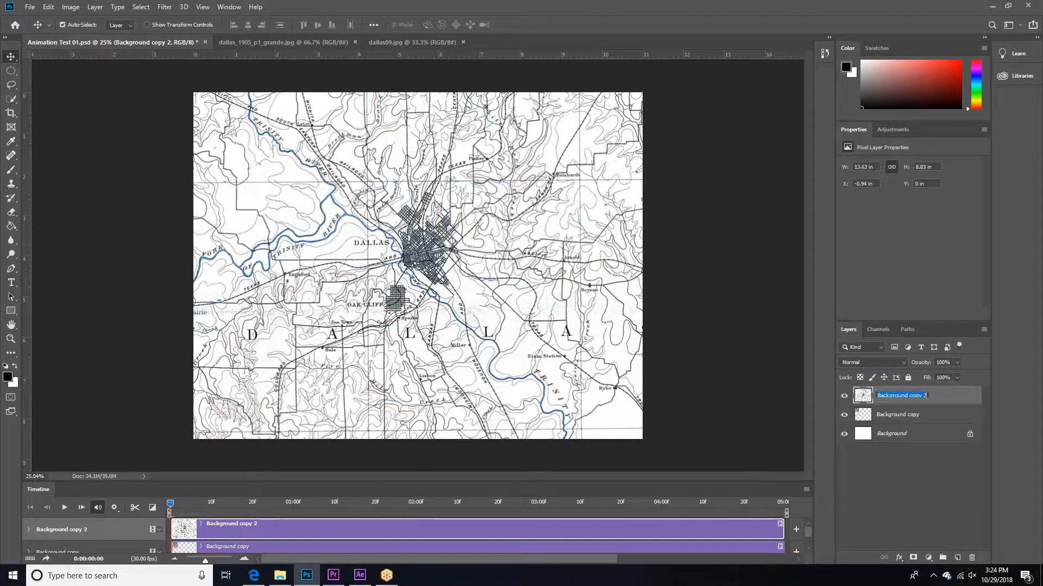
pyautogui.write('Street Map')
pyautogui.press('Return')
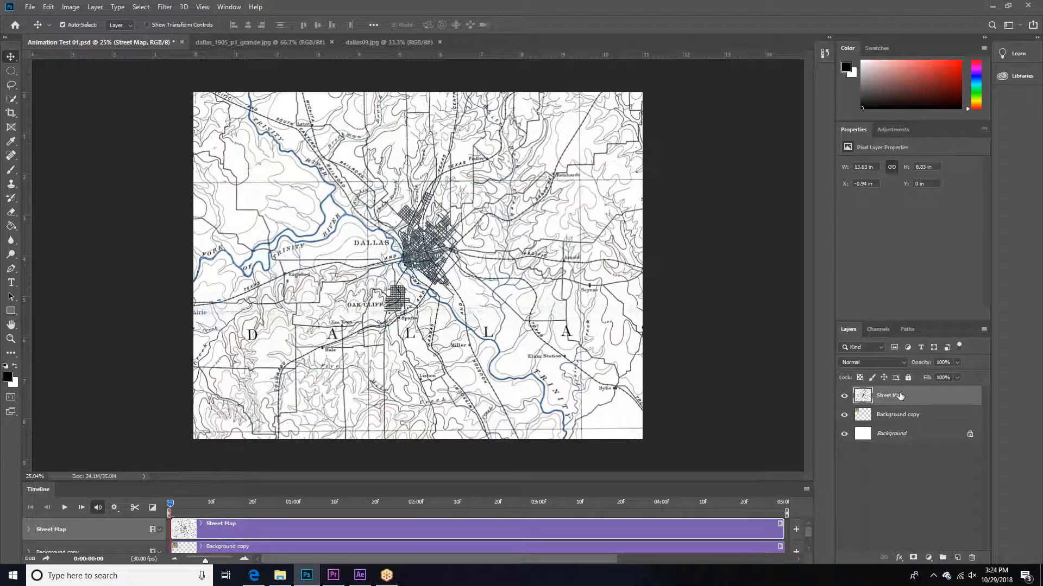
# Step: Hide the Street Map layer and enlarge the 1905 map on the Background copy layer to about 8.87 by 7.98 in
pyautogui.click(844, 397)
pyautogui.rightClick(237, 147)
pyautogui.click(248, 160)
pyautogui.rightClick(310, 149)
pyautogui.click(332, 156)
pyautogui.hotkey('ctrl', 't')
pyautogui.moveTo(294, 198); pyautogui.dragTo(554, 418)
pyautogui.press('Return')
pyautogui.moveTo(496, 333)
pyautogui.mouseDown()
pyautogui.moveTo(522, 349)
pyautogui.moveTo(496, 332)
pyautogui.mouseUp()
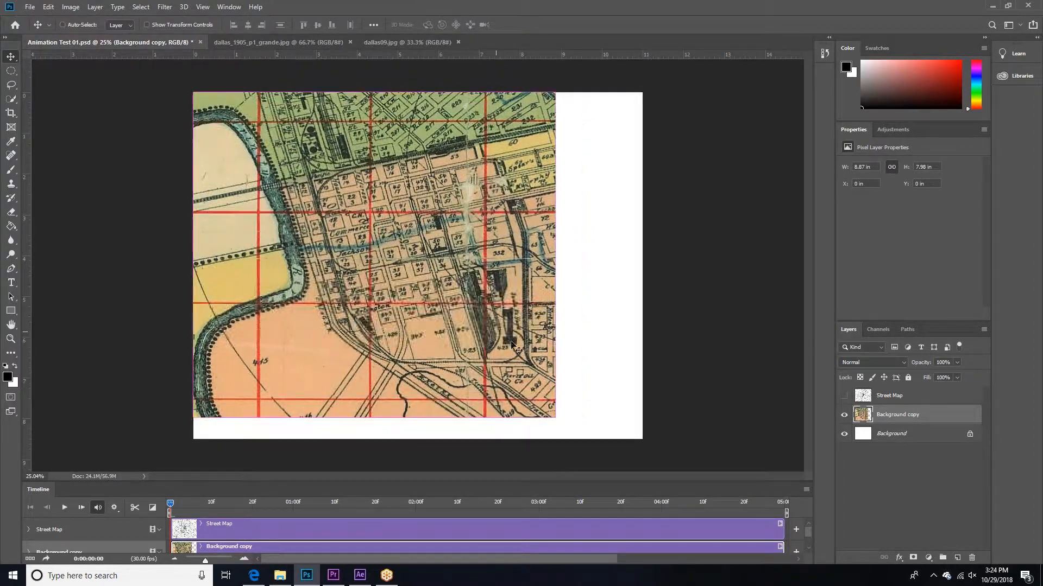
pyautogui.hotkey('ctrl', 't')
pyautogui.moveTo(554, 418); pyautogui.dragTo(643, 439)
pyautogui.press('Escape')
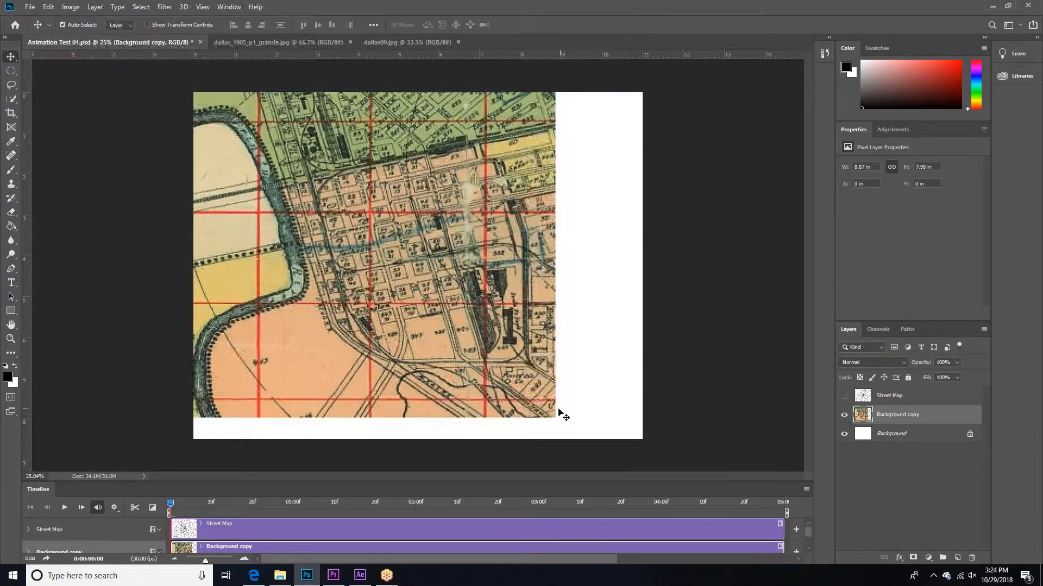
pyautogui.hotkey('ctrl', 't')
pyautogui.moveTo(555, 418); pyautogui.dragTo(653, 471)
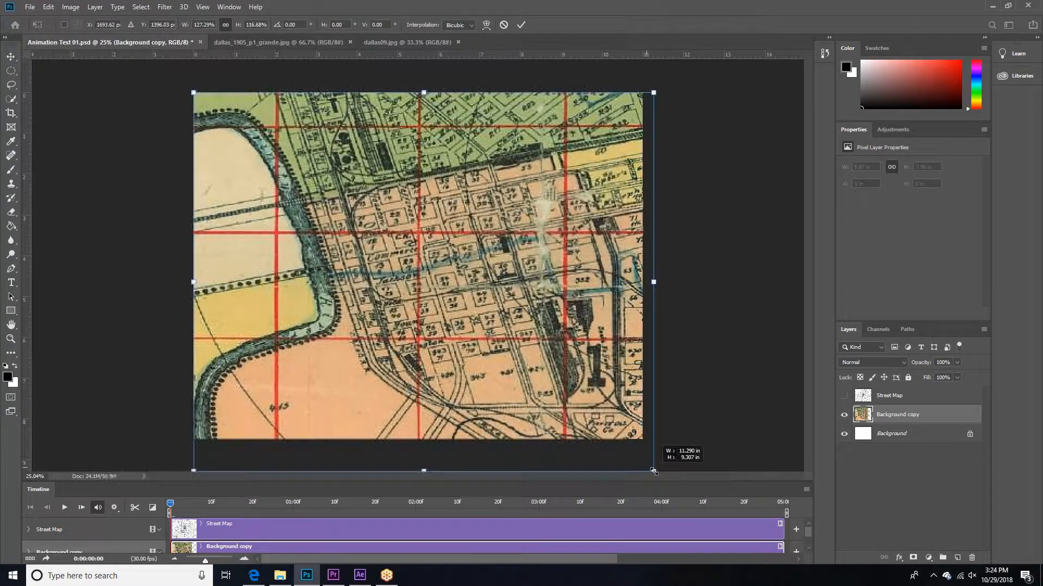
pyautogui.press('Escape')
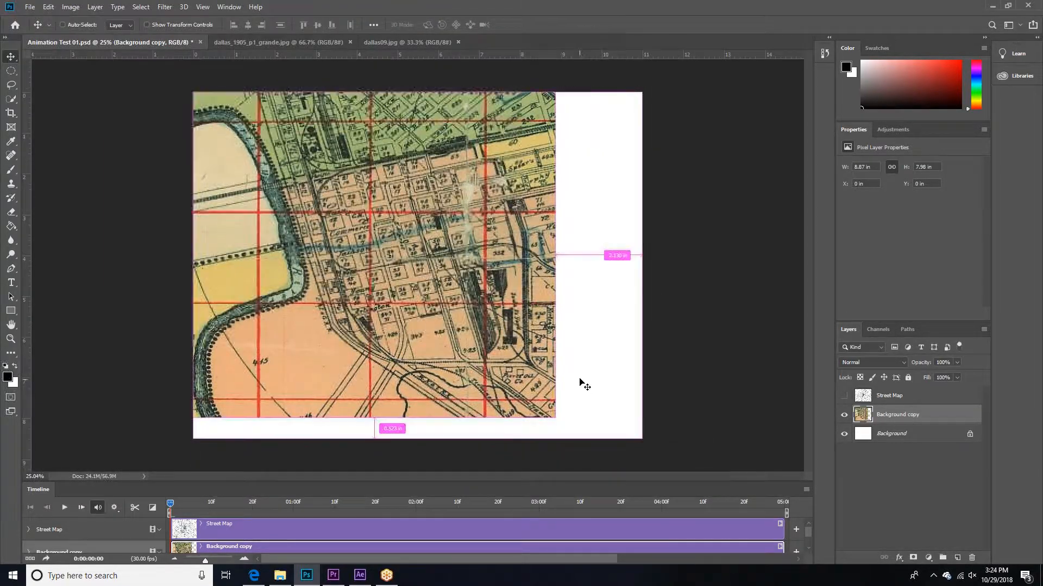
# Step: Scale the Background copy layer to about 11.15 by 10.03 in and position it to cover the whole canvas
pyautogui.hotkey('ctrl', 't')
pyautogui.moveTo(555, 418); pyautogui.dragTo(672, 476)
pyautogui.moveTo(587, 397); pyautogui.dragTo(587, 365)
pyautogui.press('Return')
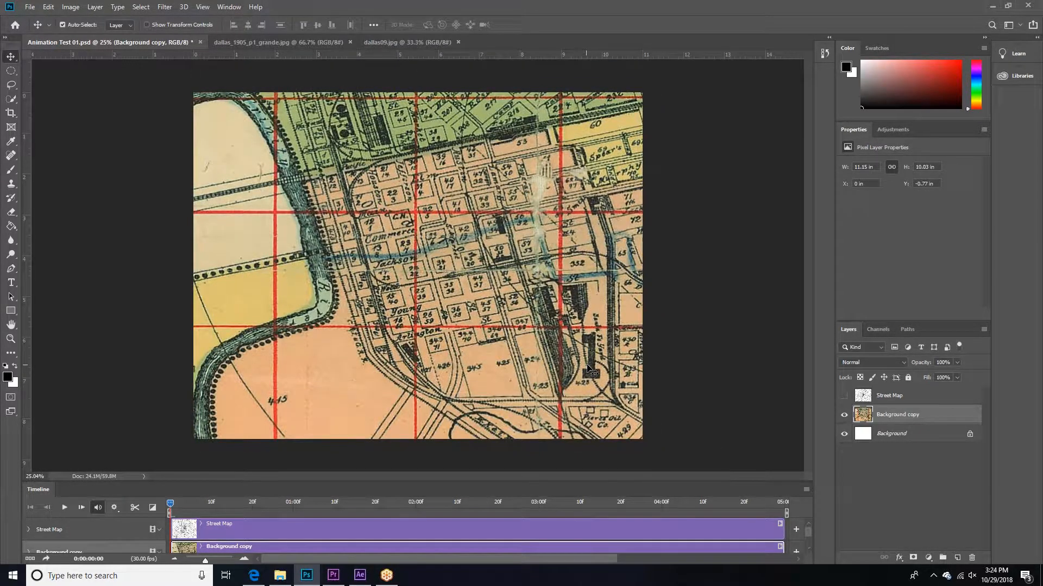
# Step: Toggle the two map layers on and off, leave both hidden, and enlarge the timeline area to show all tracks
pyautogui.click(844, 415)
pyautogui.click(844, 397)
pyautogui.click(843, 397)
pyautogui.click(844, 415)
pyautogui.click(844, 414)
pyautogui.moveTo(457, 482); pyautogui.dragTo(456, 372)
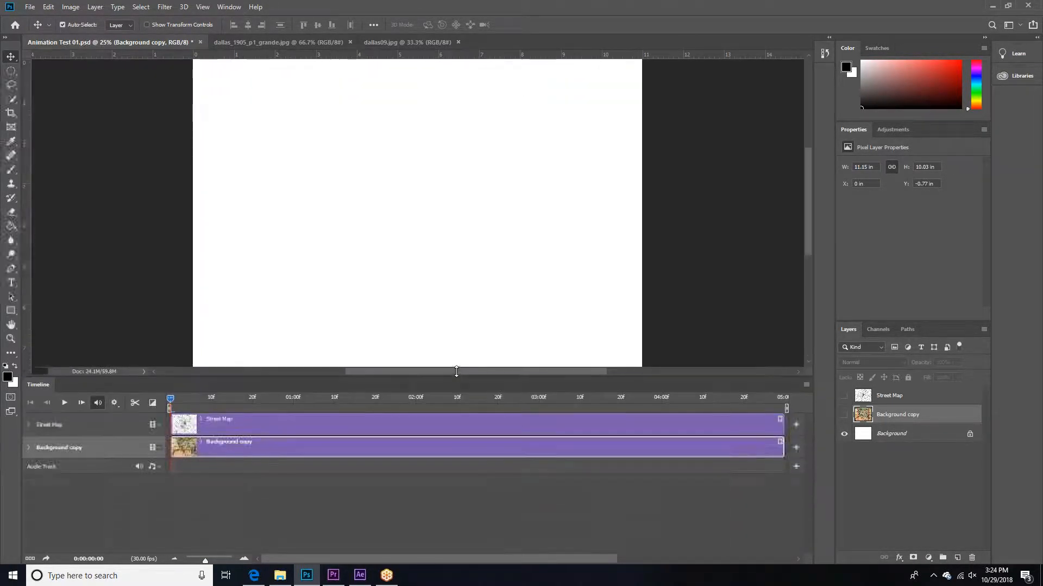
pyautogui.click(32, 559)
pyautogui.click(33, 558)
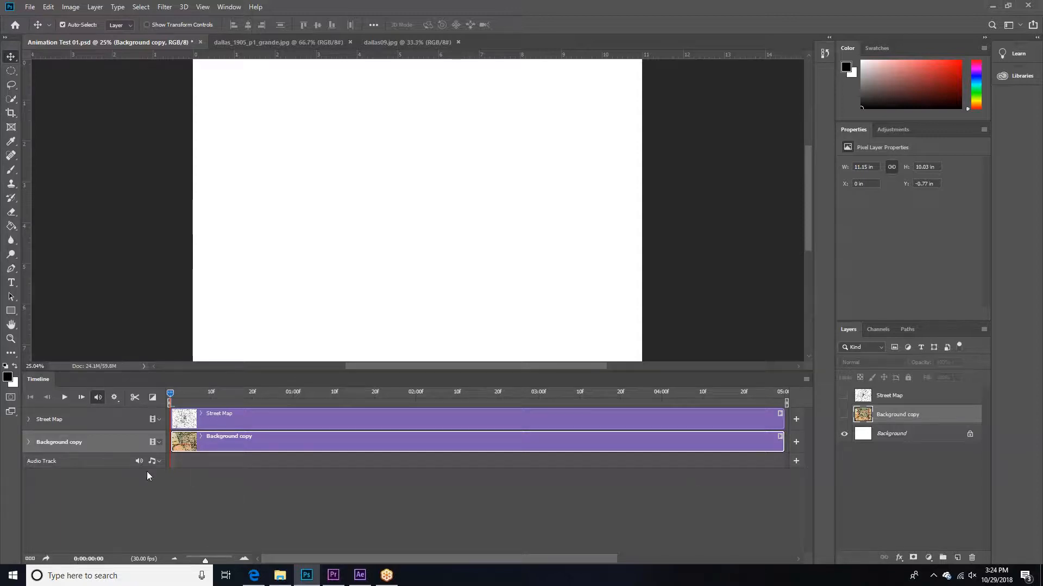
pyautogui.click(195, 490)
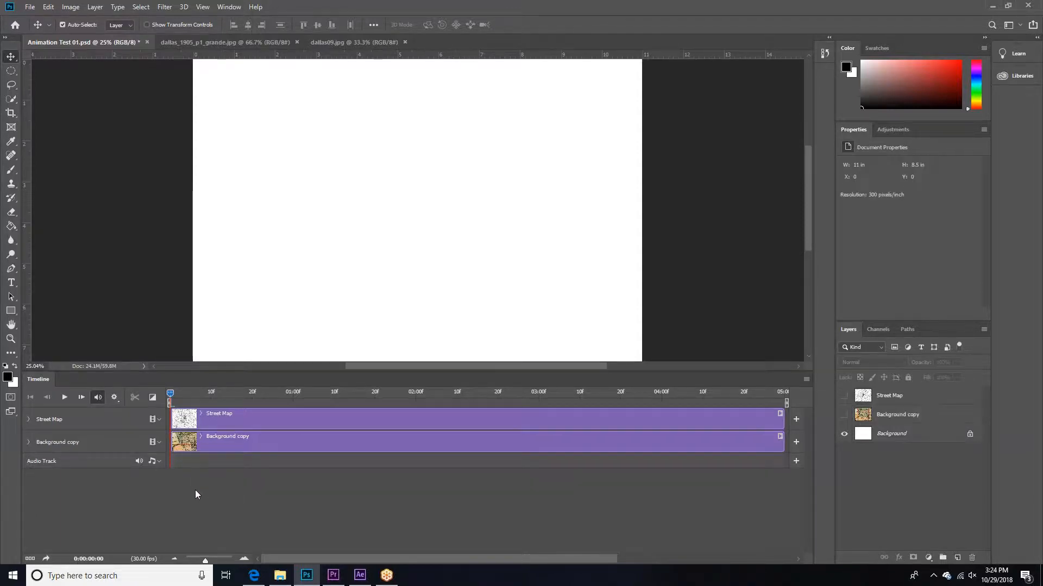
pyautogui.click(203, 423)
pyautogui.click(203, 443)
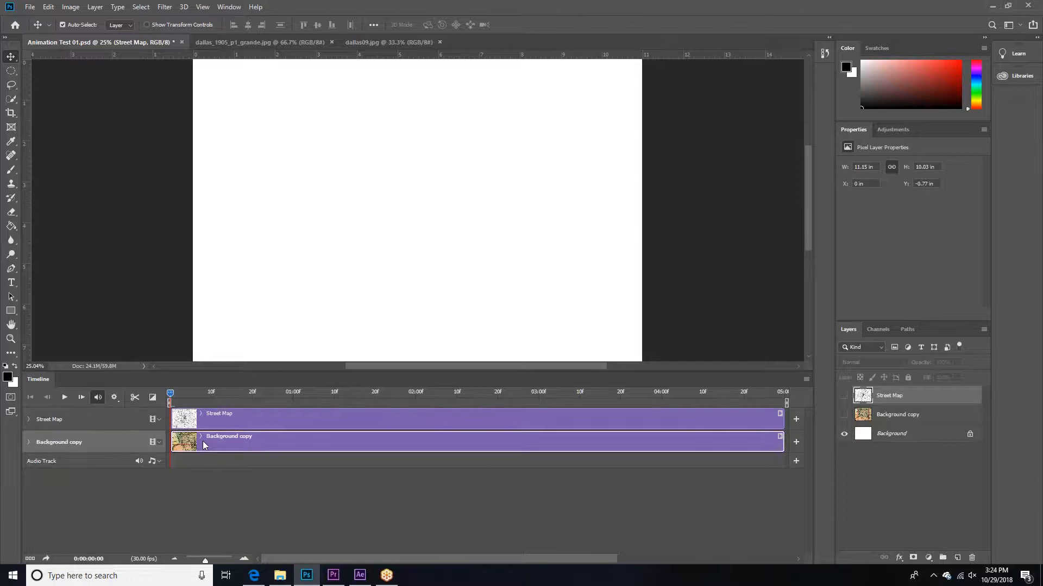
pyautogui.click(200, 487)
pyautogui.click(213, 422)
pyautogui.click(197, 485)
pyautogui.click(195, 443)
pyautogui.click(213, 425)
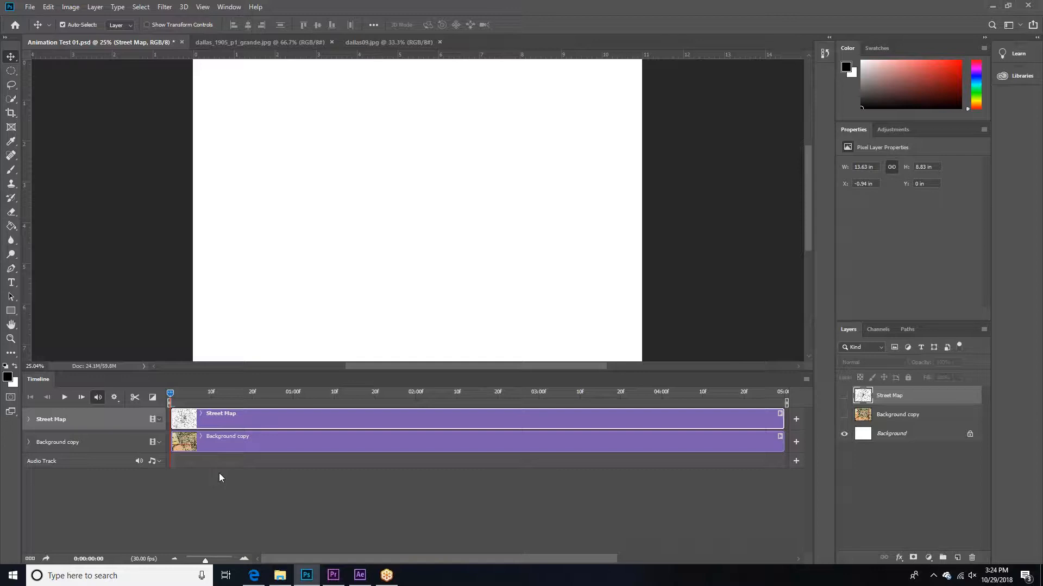
pyautogui.click(236, 441)
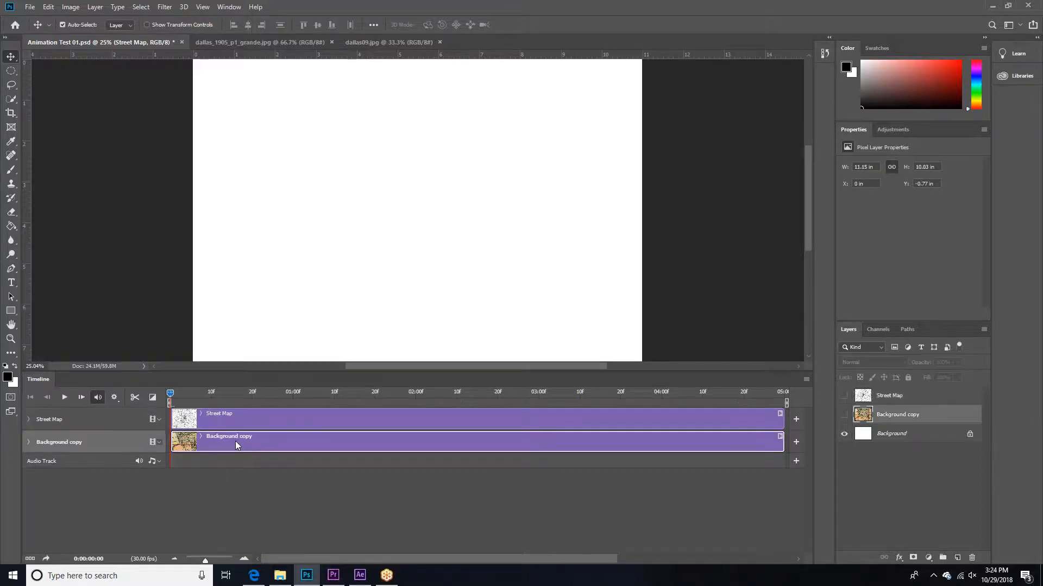
pyautogui.click(241, 419)
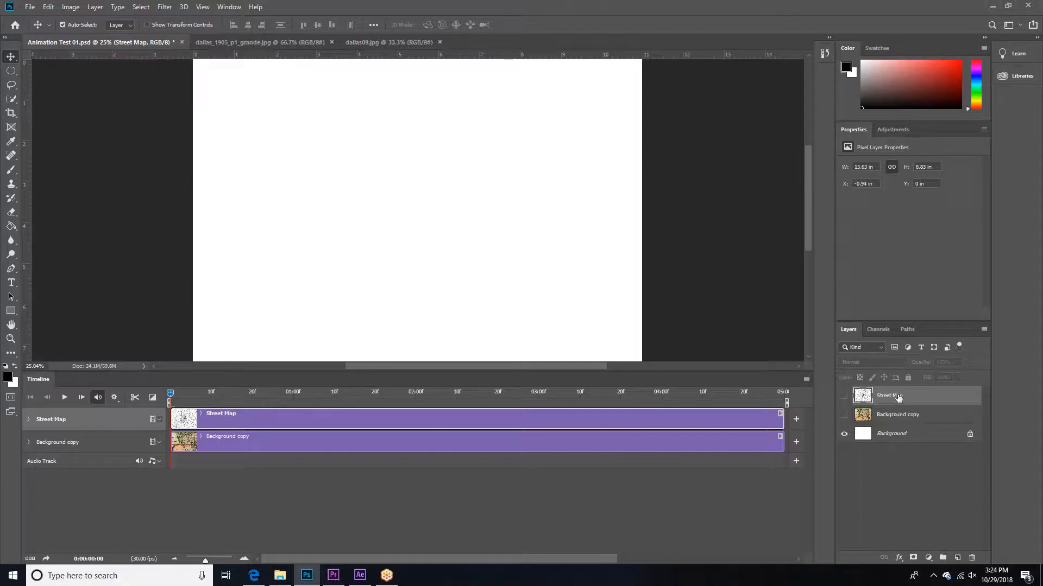
# Step: Make the Background copy layer visible and keep the Street Map layer hidden while scrubbing the first frames
pyautogui.moveTo(185, 395); pyautogui.dragTo(199, 395)
pyautogui.moveTo(218, 393); pyautogui.dragTo(219, 393)
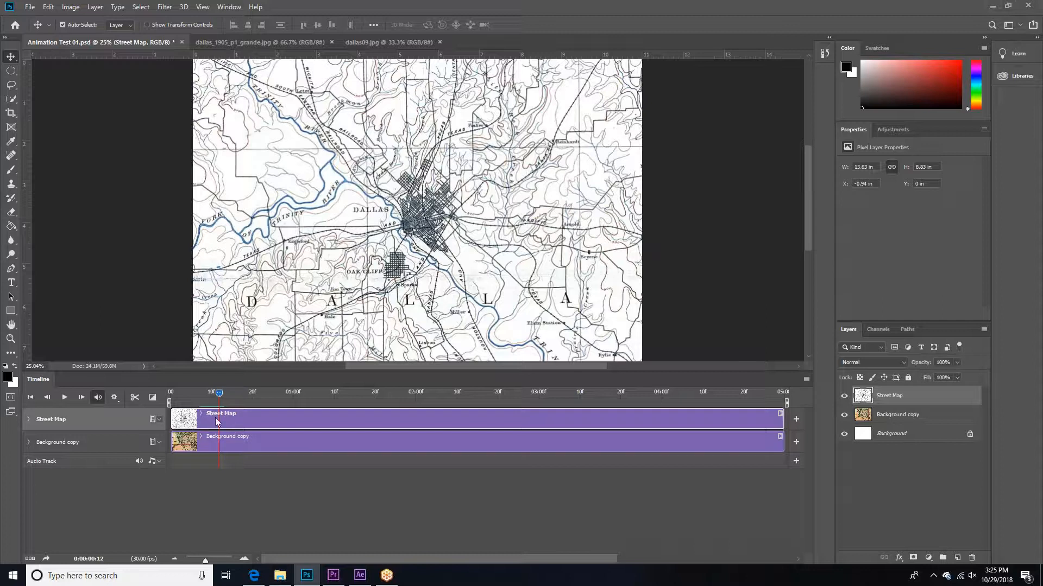
pyautogui.click(843, 396)
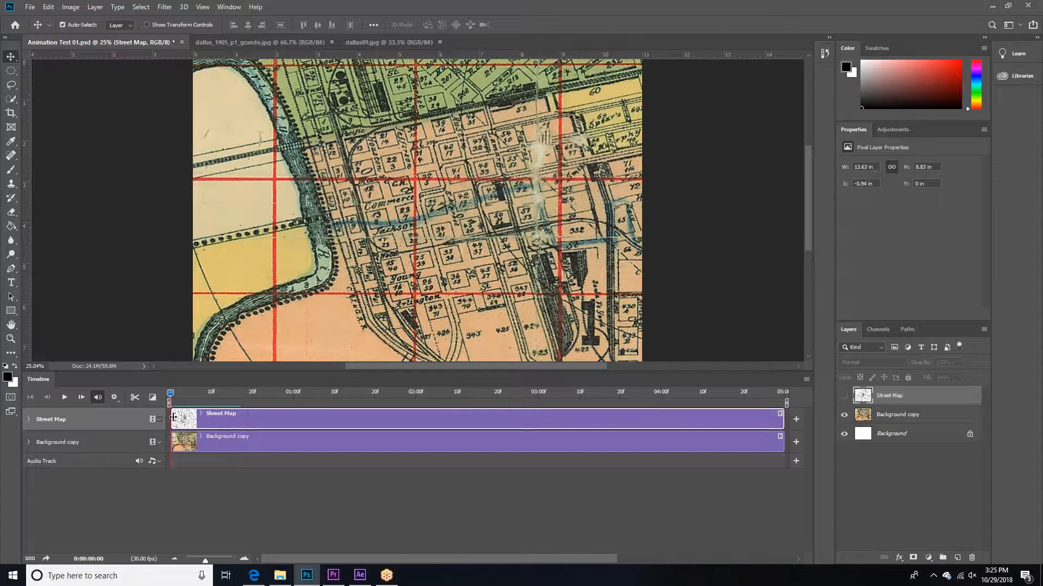
# Step: Scrub through the timeline at different zoom levels to examine the length of the two map clips
pyautogui.moveTo(171, 394); pyautogui.dragTo(308, 392)
pyautogui.rightClick(305, 393)
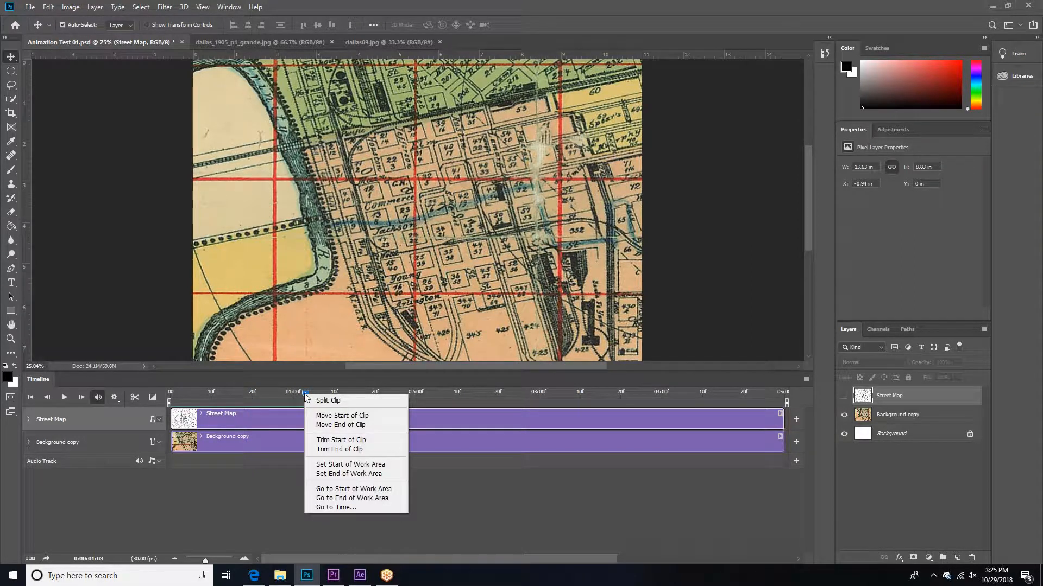
pyautogui.click(303, 390)
pyautogui.moveTo(303, 390); pyautogui.dragTo(345, 397)
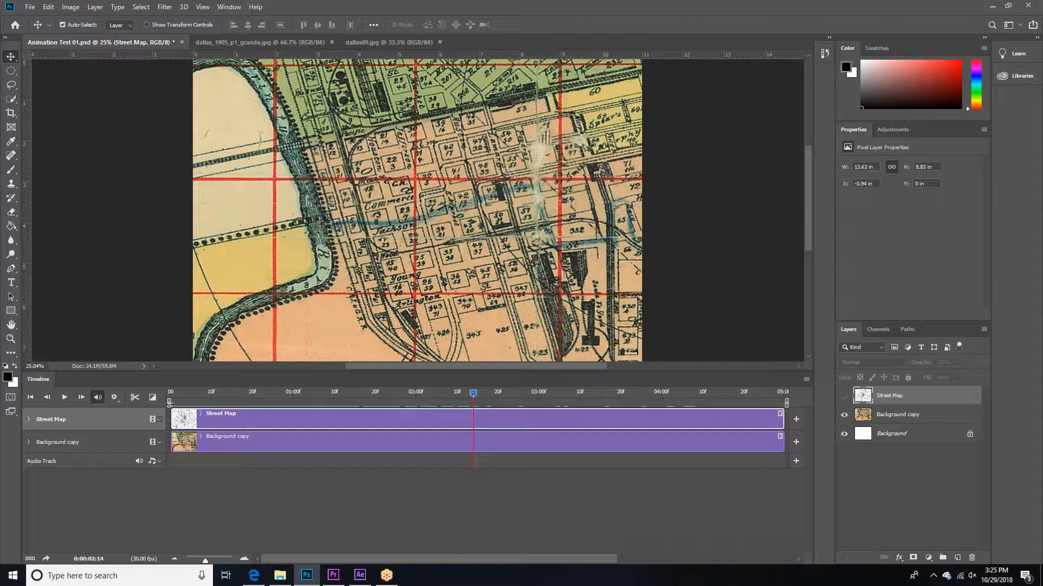
pyautogui.hotkey('alt', '[')
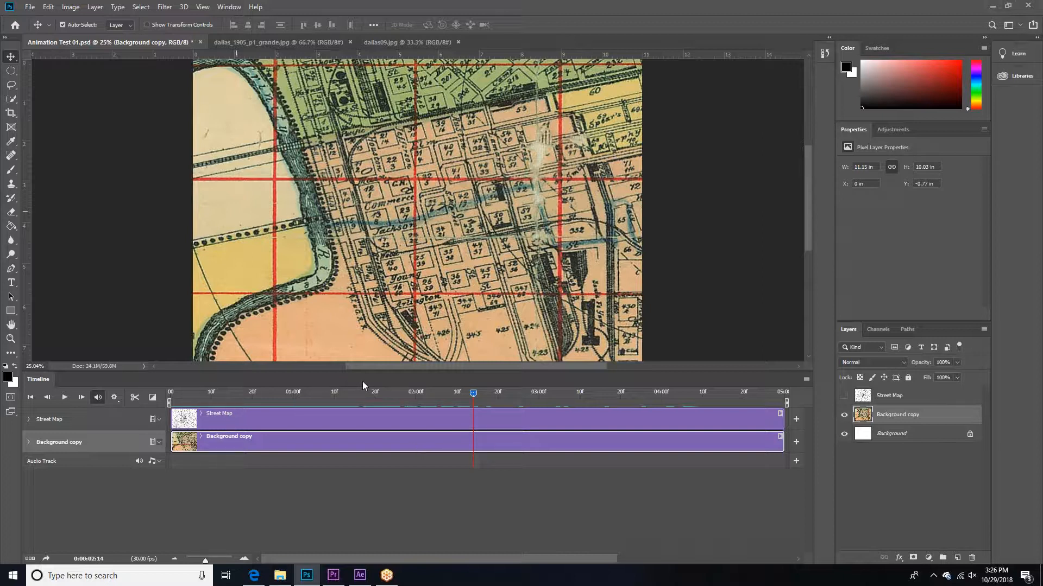
pyautogui.click(224, 392)
pyautogui.moveTo(223, 394); pyautogui.dragTo(342, 397)
pyautogui.moveTo(339, 393); pyautogui.dragTo(268, 393)
pyautogui.moveTo(206, 562)
pyautogui.mouseDown()
pyautogui.moveTo(193, 565)
pyautogui.moveTo(223, 558)
pyautogui.moveTo(199, 562)
pyautogui.mouseUp()
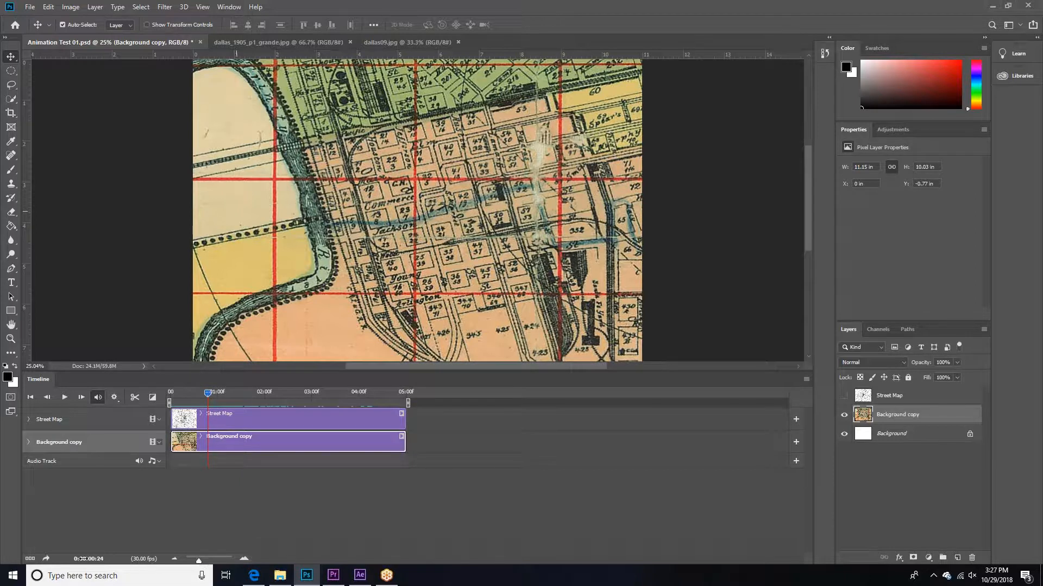
pyautogui.moveTo(96, 560)
pyautogui.mouseDown()
pyautogui.moveTo(121, 560)
pyautogui.moveTo(87, 559)
pyautogui.moveTo(140, 560)
pyautogui.moveTo(91, 560)
pyautogui.moveTo(103, 560)
pyautogui.mouseUp()
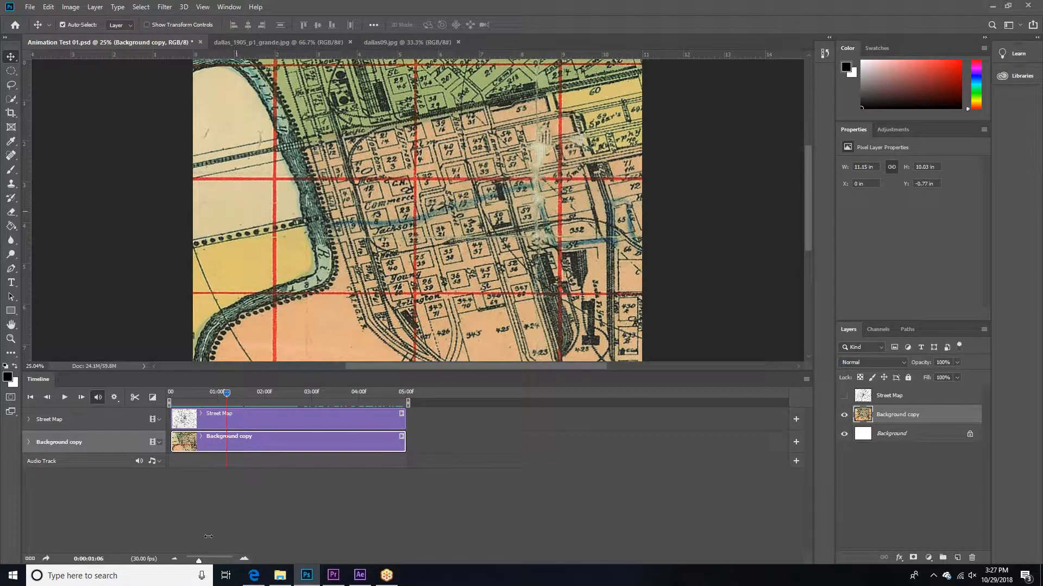
pyautogui.moveTo(199, 560); pyautogui.dragTo(204, 563)
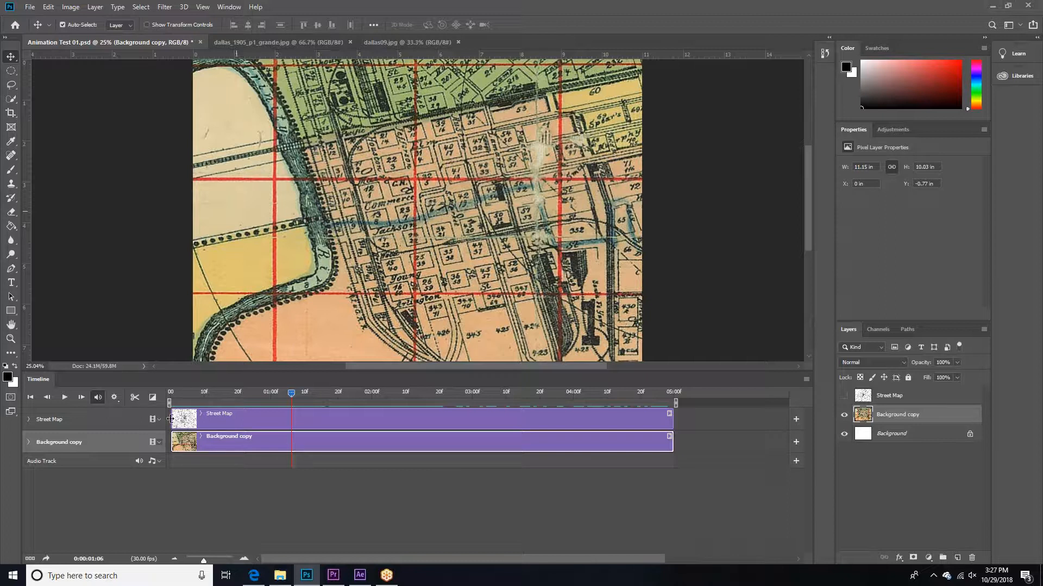
# Step: Trim the Street Map clip to run from 01:00 to 02:00, show its layer, and end the Background copy clip at 01:00
pyautogui.moveTo(170, 419); pyautogui.dragTo(272, 422)
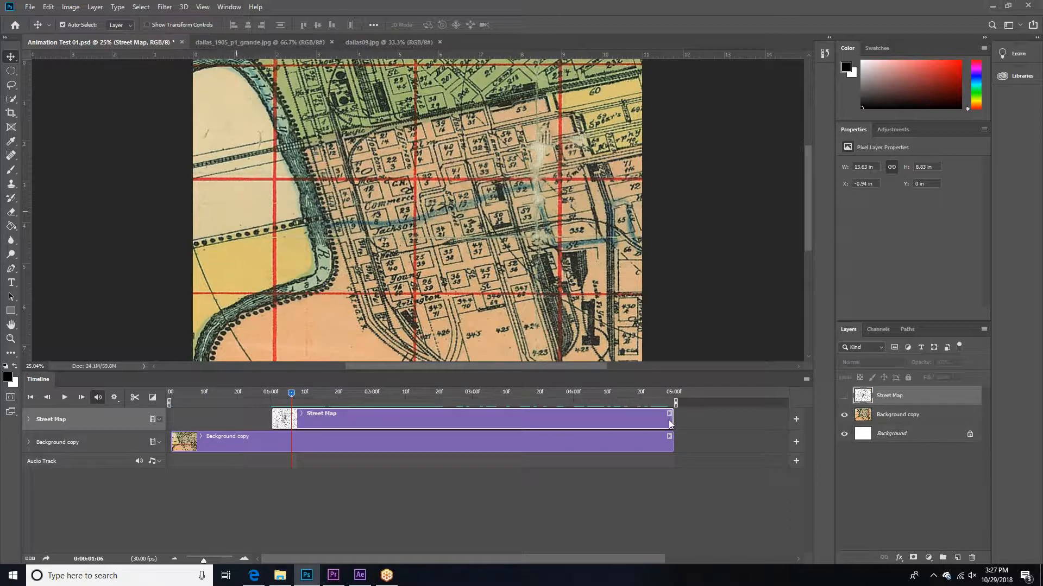
pyautogui.moveTo(671, 422); pyautogui.dragTo(374, 419)
pyautogui.click(844, 395)
pyautogui.moveTo(671, 442); pyautogui.dragTo(270, 442)
# Step: Play the animation from the first frame to check the switch between the two maps
pyautogui.moveTo(288, 396); pyautogui.dragTo(168, 396)
pyautogui.click(64, 396)
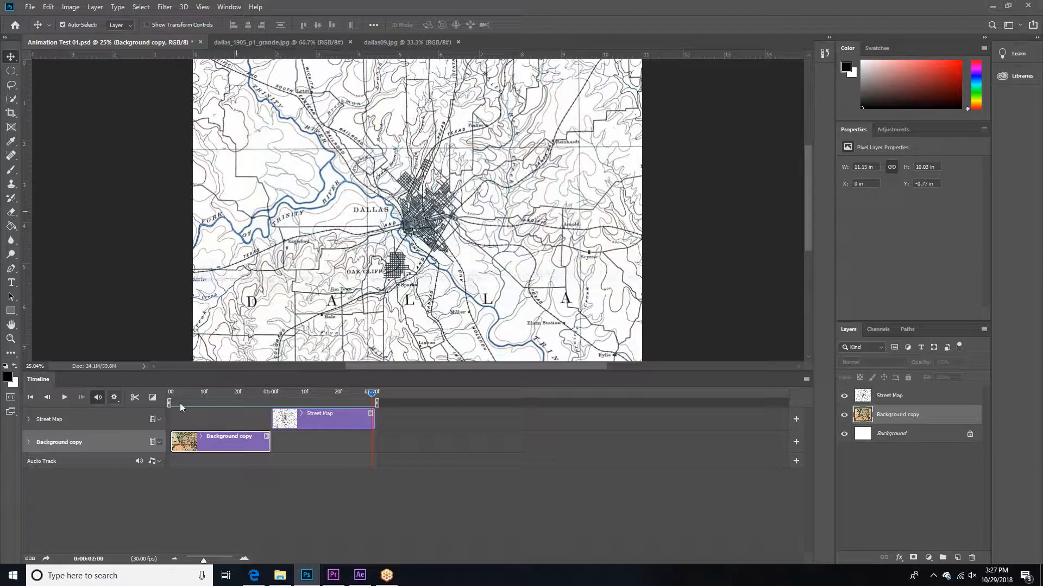
pyautogui.click(64, 397)
pyautogui.click(159, 419)
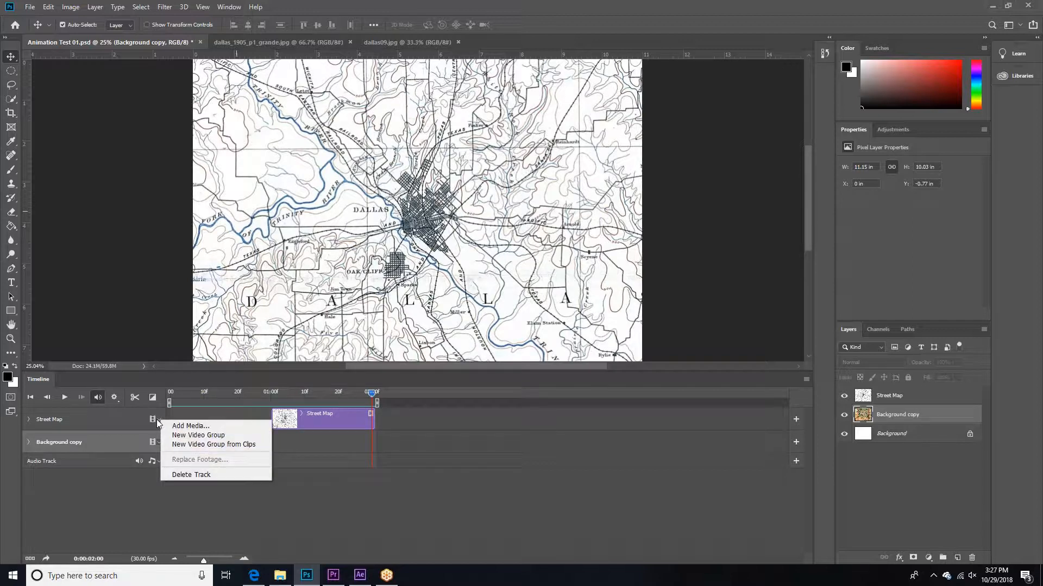
pyautogui.click(213, 512)
pyautogui.click(114, 398)
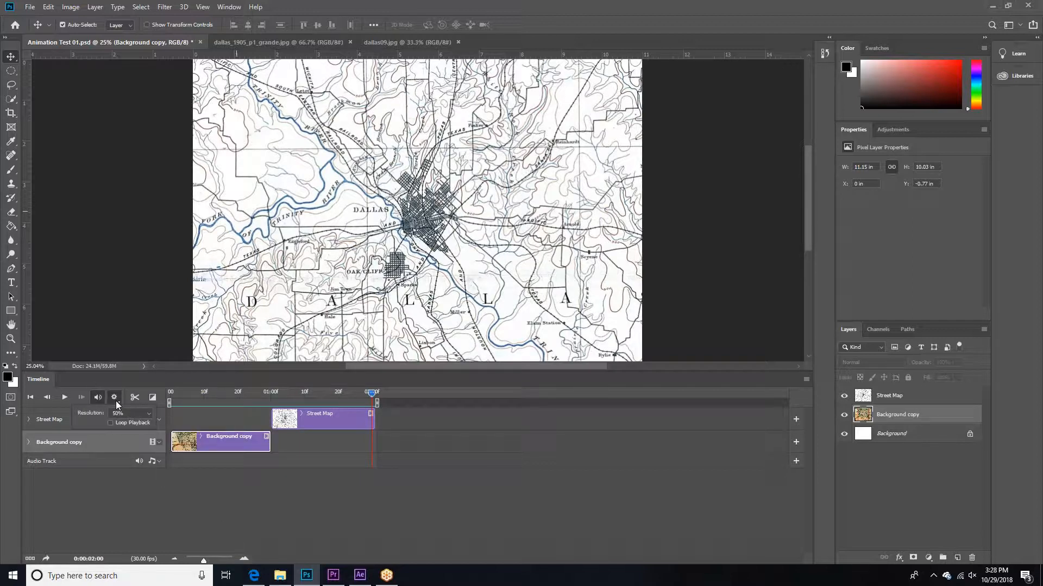
pyautogui.click(246, 484)
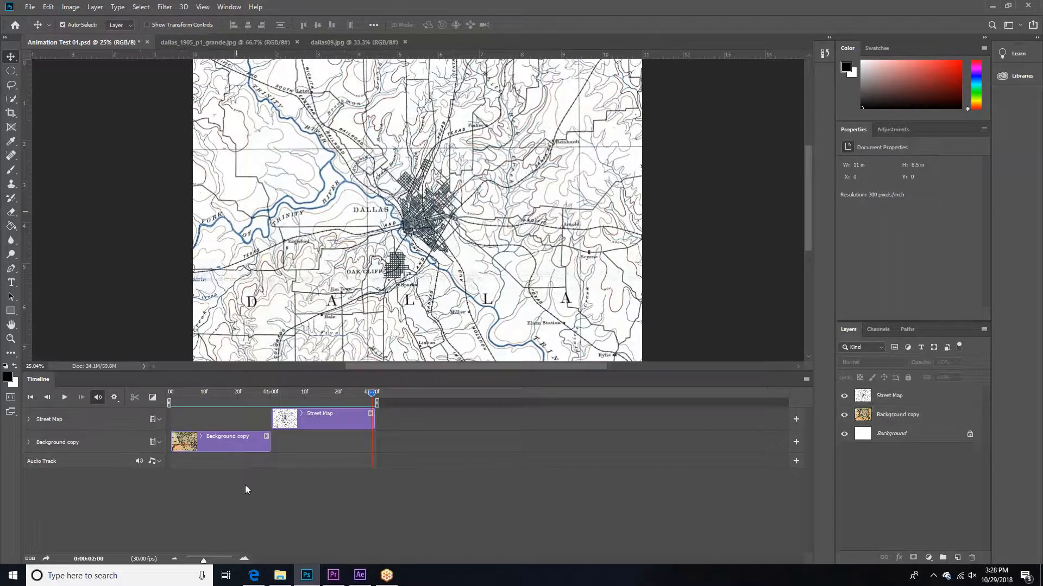
# Step: Scrub back and forth from the start of the timeline to review when each map is shown
pyautogui.moveTo(369, 401); pyautogui.dragTo(157, 390)
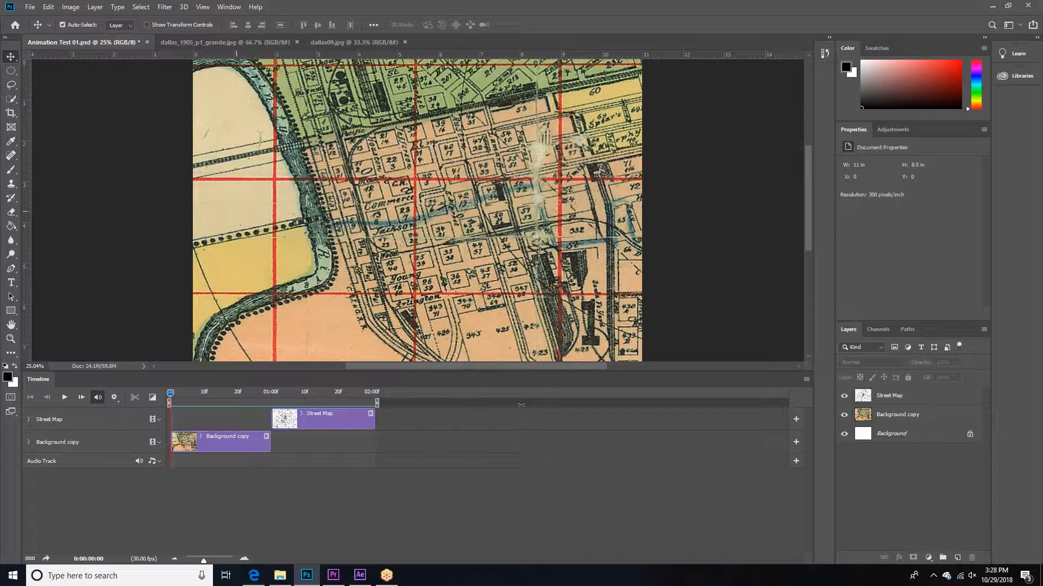
pyautogui.moveTo(171, 398); pyautogui.dragTo(342, 405)
pyautogui.moveTo(266, 397); pyautogui.dragTo(190, 395)
pyautogui.moveTo(187, 394); pyautogui.dragTo(170, 395)
pyautogui.click(171, 392)
pyautogui.moveTo(175, 393); pyautogui.dragTo(194, 392)
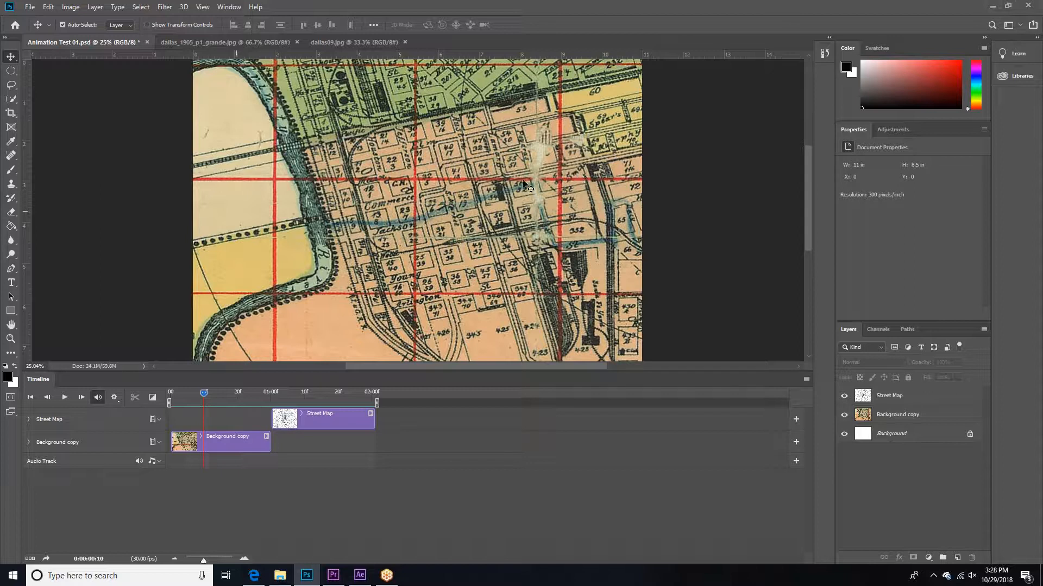
pyautogui.moveTo(205, 391); pyautogui.dragTo(220, 391)
pyautogui.moveTo(244, 392); pyautogui.dragTo(207, 410)
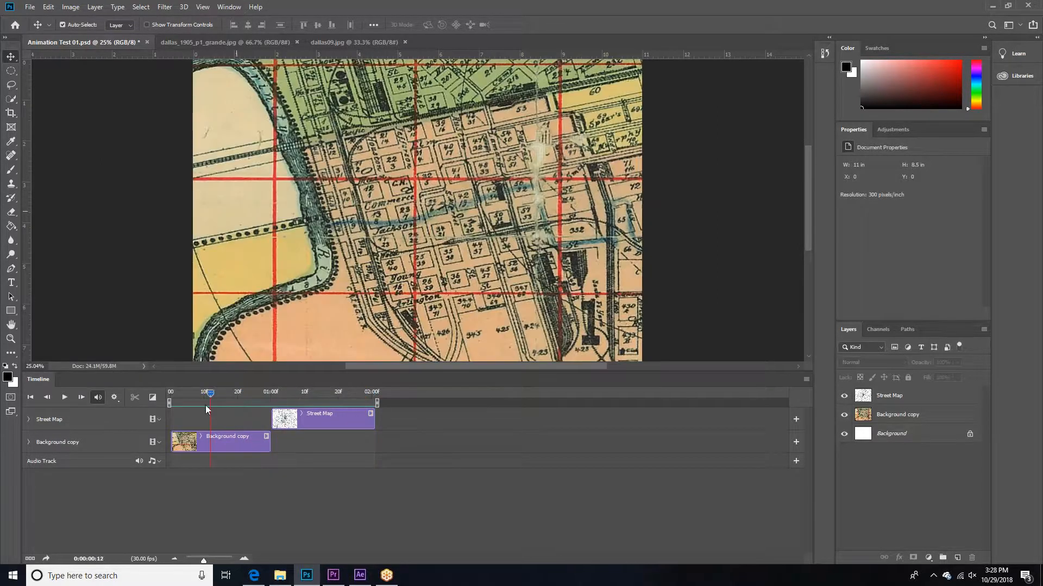
pyautogui.click(877, 413)
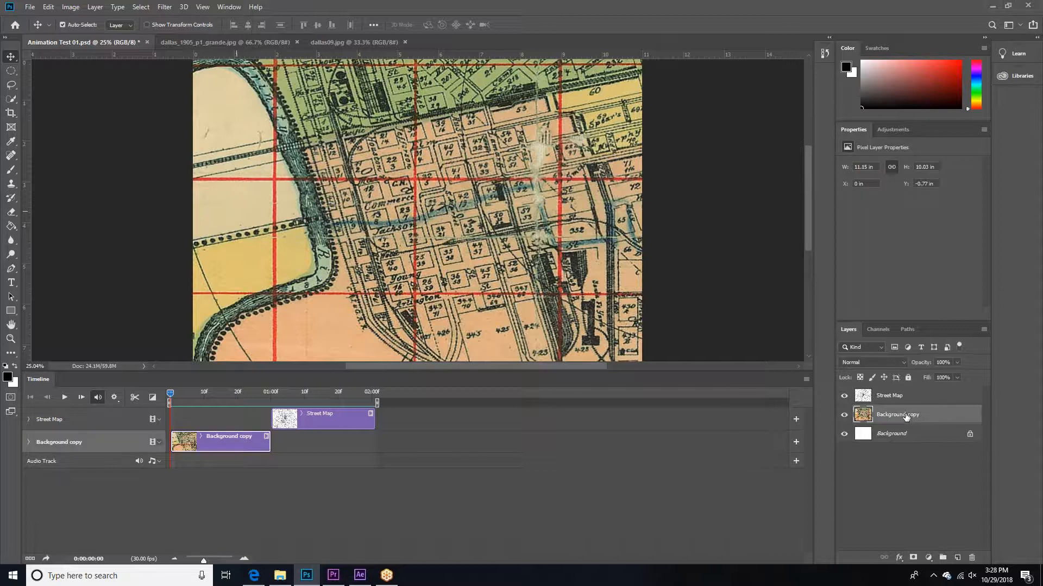
pyautogui.click(895, 396)
pyautogui.click(111, 442)
pyautogui.click(98, 422)
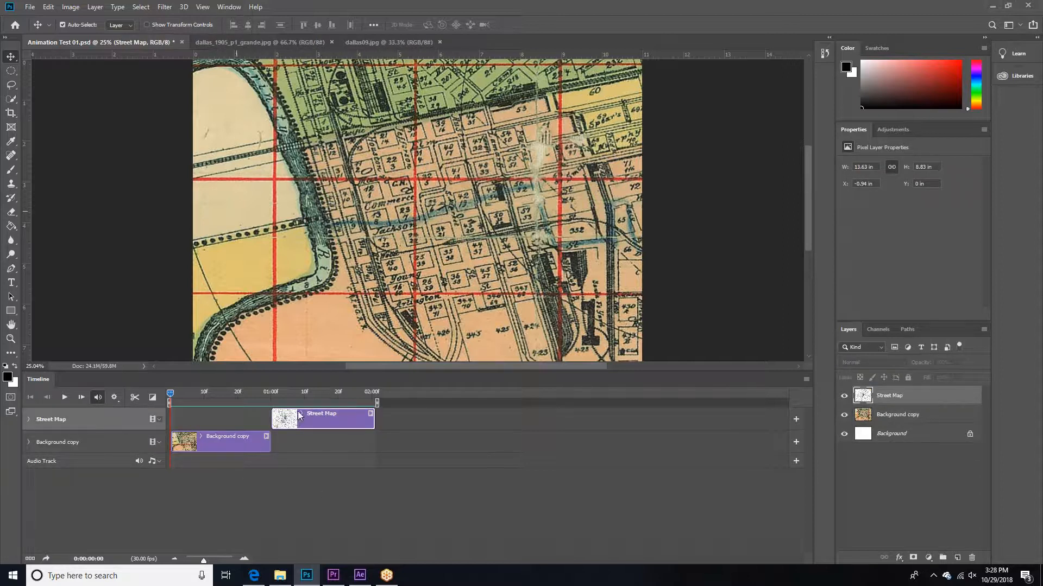
pyautogui.click(221, 412)
# Step: Fine-tune the end of the Street Map clip at the 02:00 mark, using a magnified timeline
pyautogui.moveTo(174, 393); pyautogui.dragTo(331, 383)
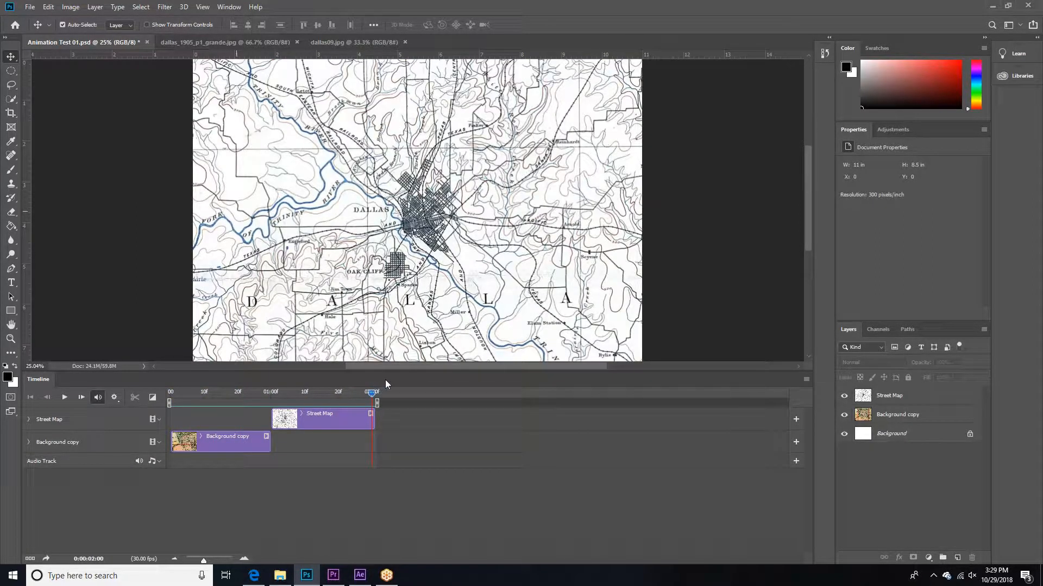
pyautogui.moveTo(372, 417); pyautogui.dragTo(370, 414)
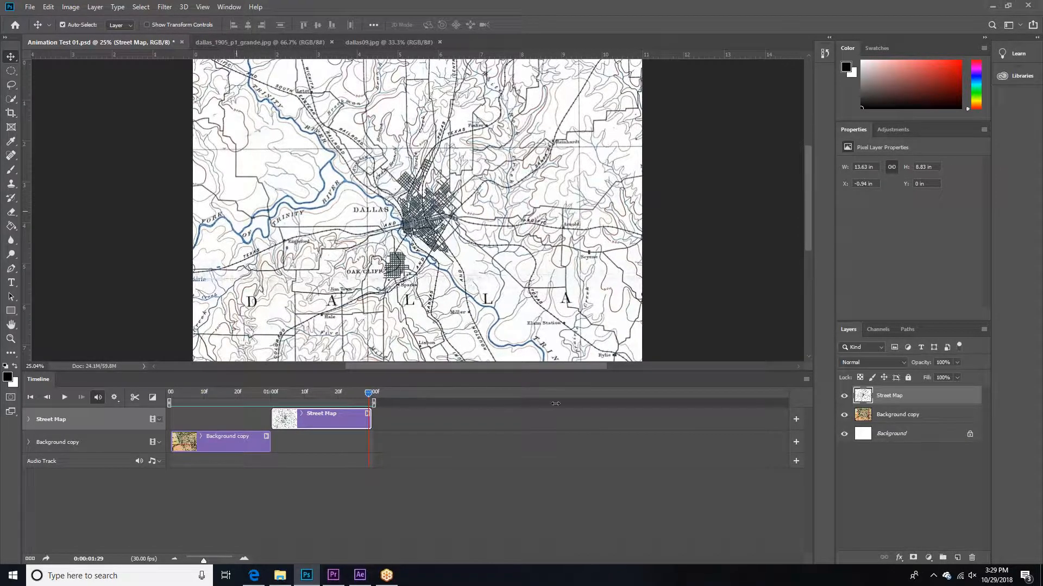
pyautogui.moveTo(367, 424)
pyautogui.mouseDown()
pyautogui.moveTo(470, 423)
pyautogui.moveTo(370, 424)
pyautogui.mouseUp()
pyautogui.moveTo(203, 560); pyautogui.dragTo(220, 558)
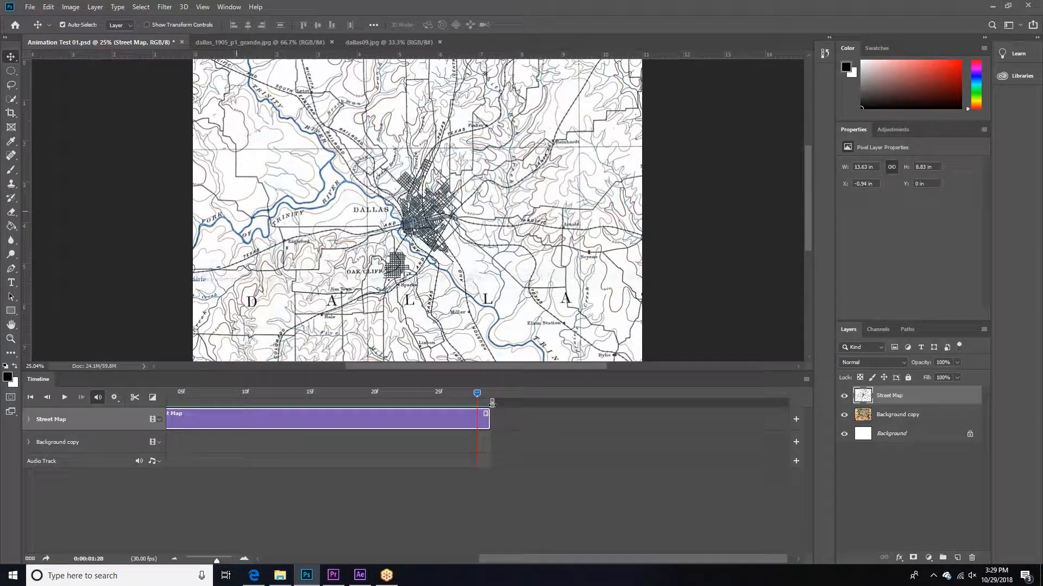
pyautogui.moveTo(490, 421); pyautogui.dragTo(616, 420)
pyautogui.moveTo(478, 392); pyautogui.dragTo(504, 392)
pyautogui.moveTo(617, 423); pyautogui.dragTo(506, 423)
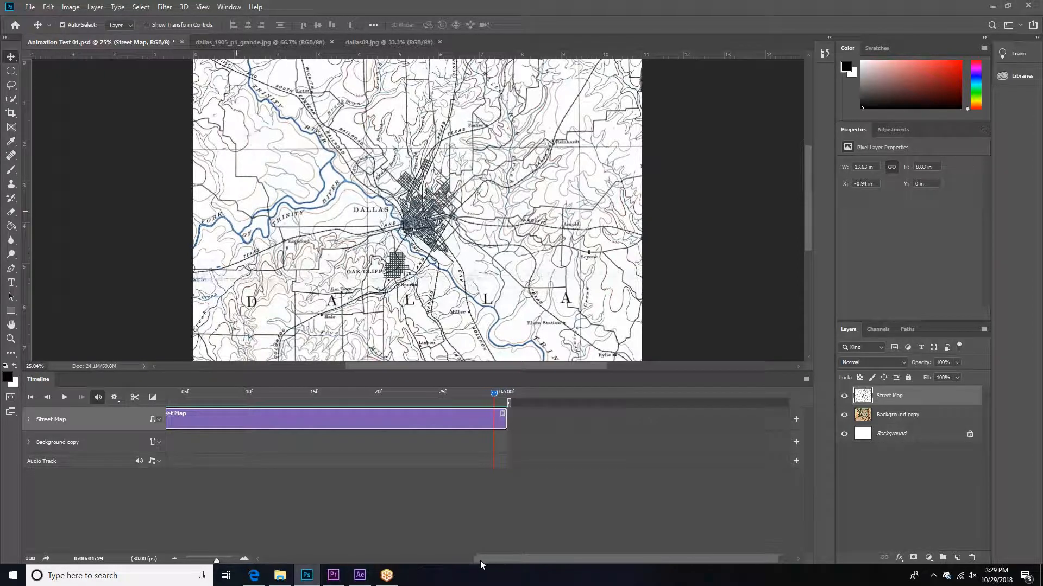
pyautogui.moveTo(217, 561); pyautogui.dragTo(203, 561)
pyautogui.click(211, 510)
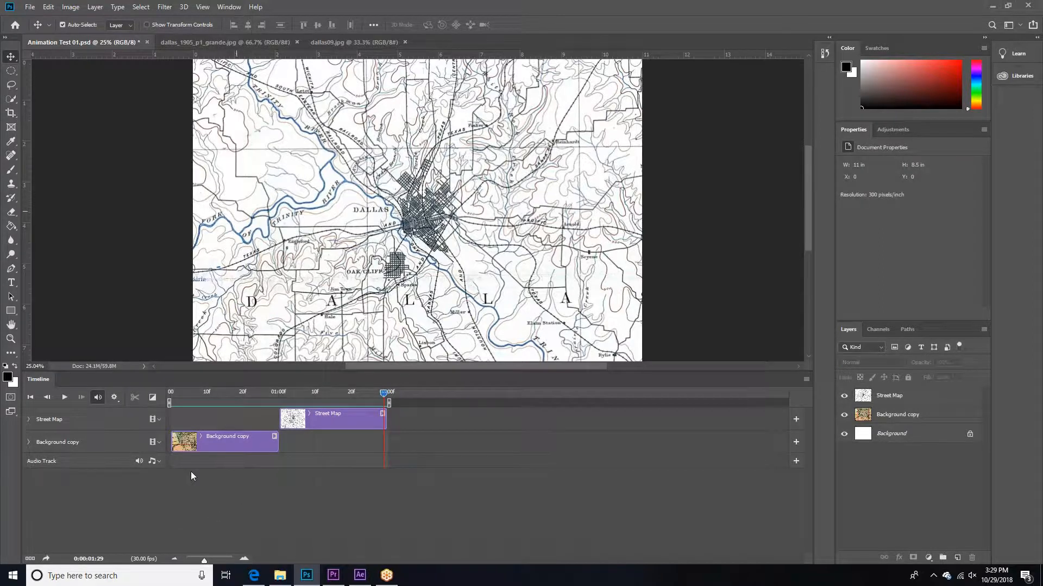
# Step: Convert the video timeline to a frame animation and show the Background copy layer in the second frame
pyautogui.click(30, 559)
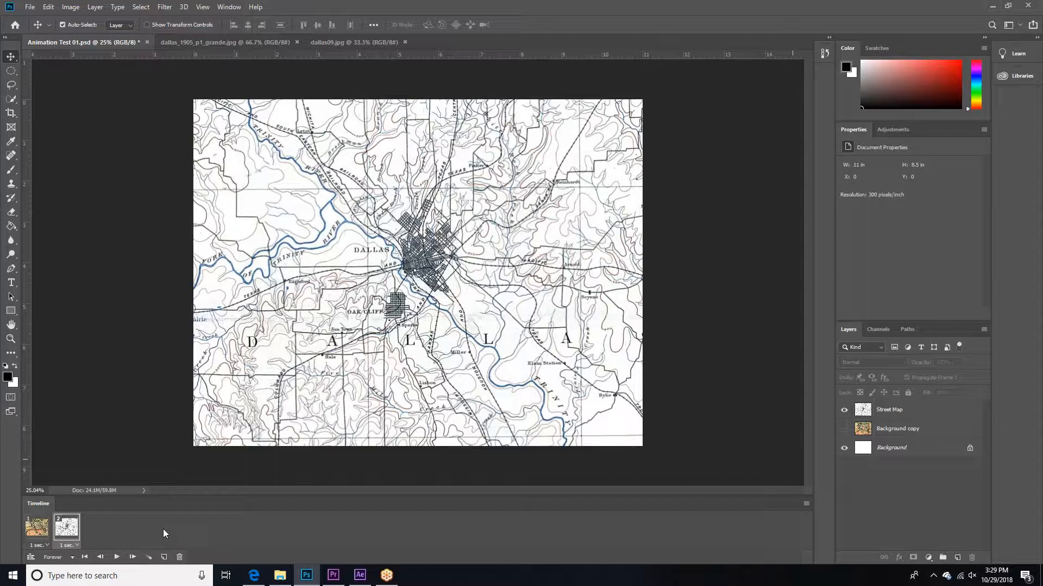
pyautogui.click(843, 429)
# Step: Tween the two map frames by adding 5 frames with the previous frame across all layers, and play the transition
pyautogui.click(902, 432)
pyautogui.keyDown('shift'); pyautogui.click(905, 416); pyautogui.keyUp('shift')
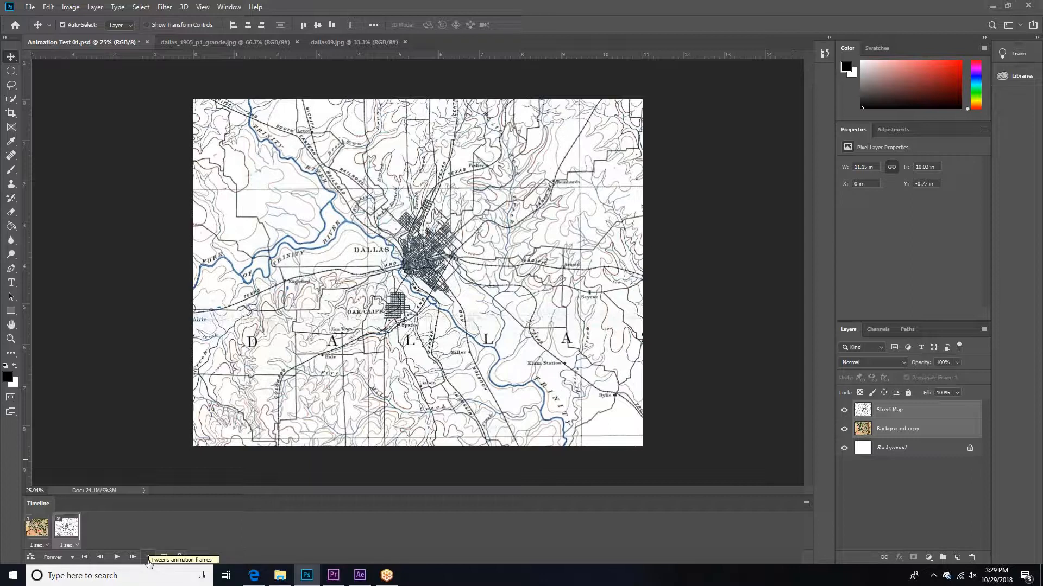
pyautogui.click(148, 558)
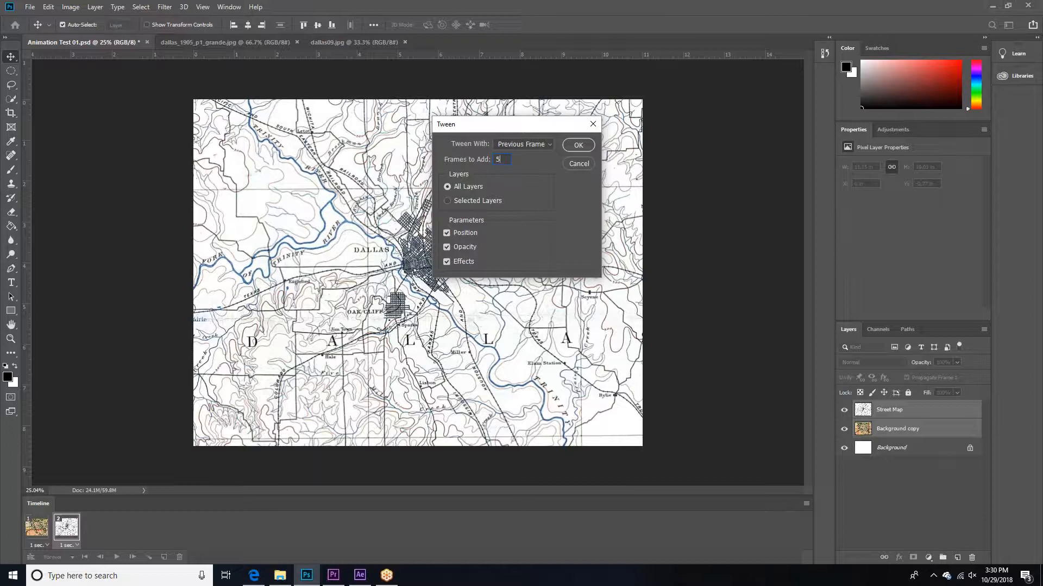
pyautogui.click(578, 145)
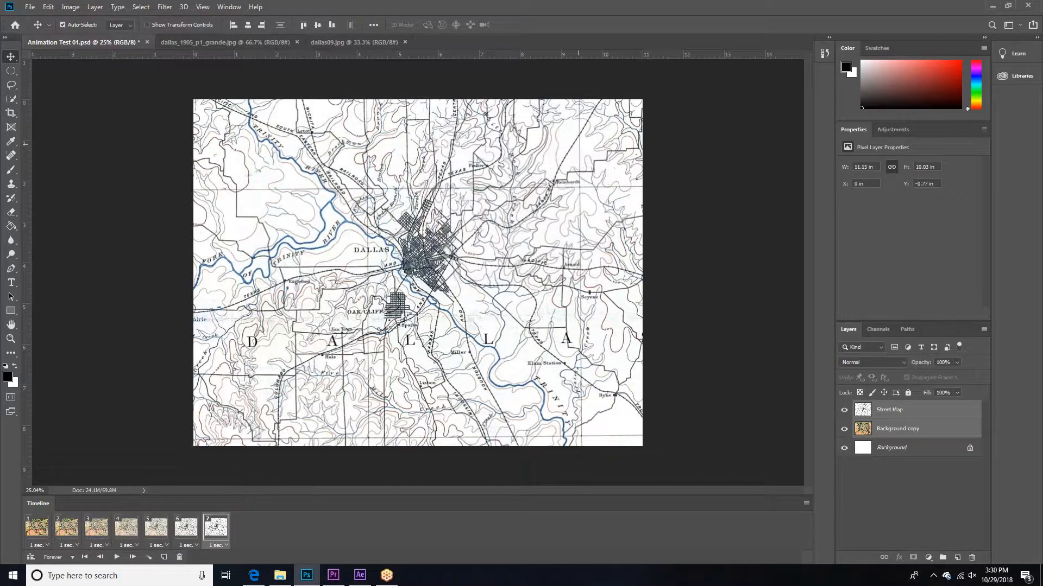
pyautogui.click(116, 557)
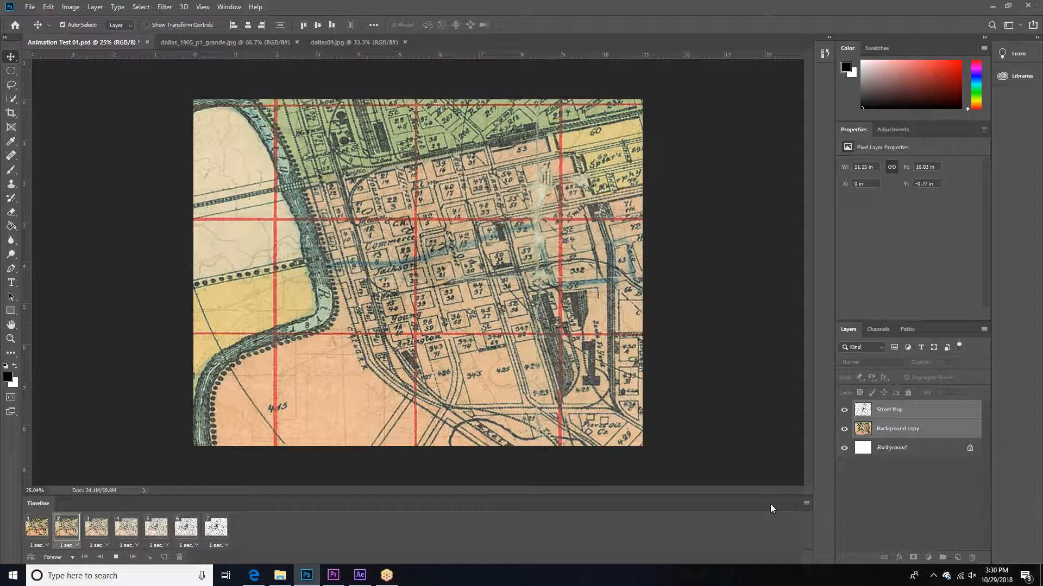
pyautogui.press('space')
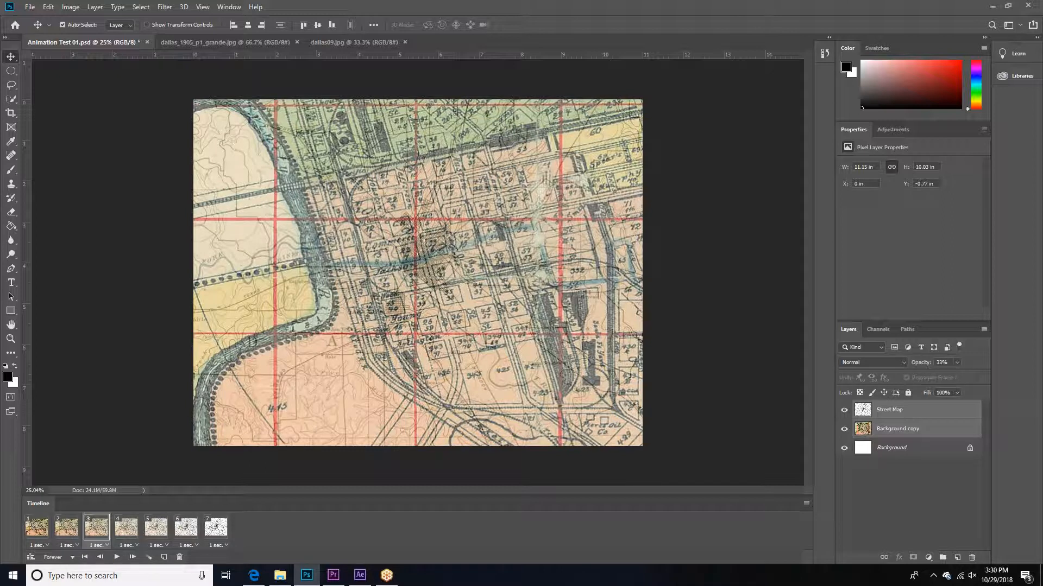
# Step: Set the delay of all seven animation frames to 0.2 seconds
pyautogui.click(43, 546)
pyautogui.click(43, 546)
pyautogui.click(42, 545)
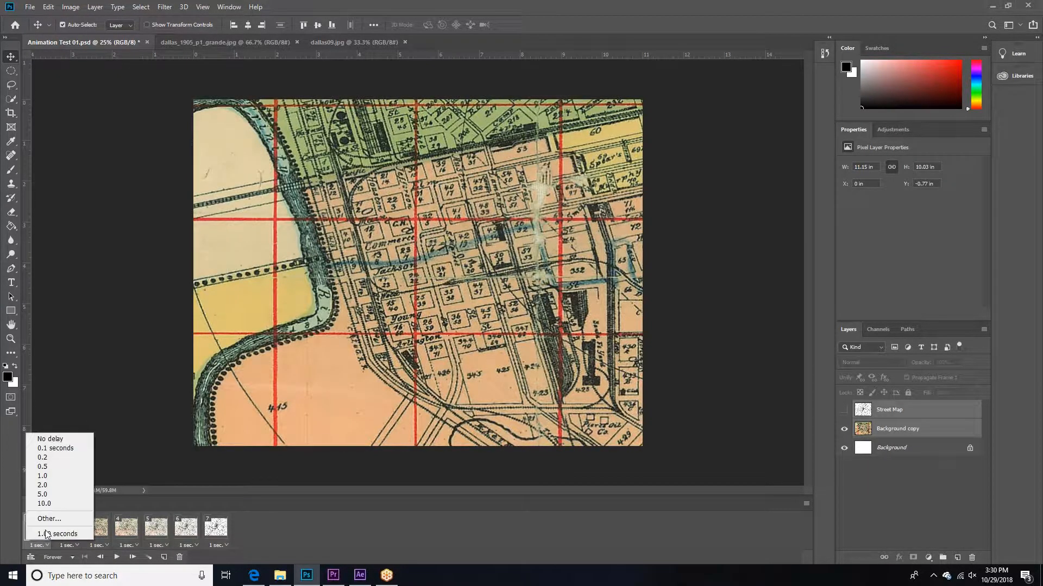
pyautogui.click(42, 458)
pyautogui.click(69, 545)
pyautogui.click(72, 457)
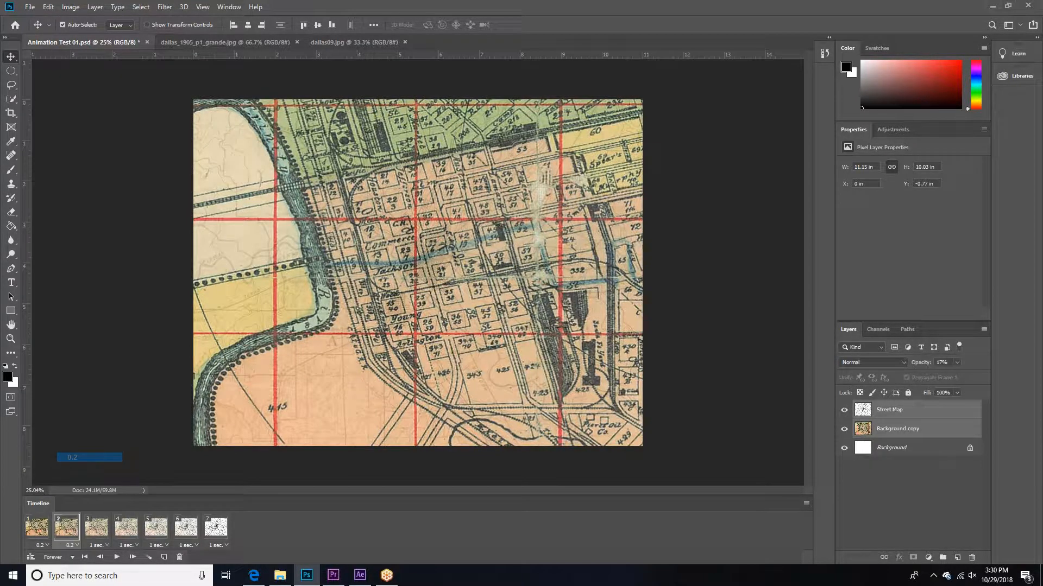
pyautogui.click(224, 534)
pyautogui.keyDown('shift'); pyautogui.click(100, 538); pyautogui.keyUp('shift')
pyautogui.click(106, 545)
pyautogui.click(104, 458)
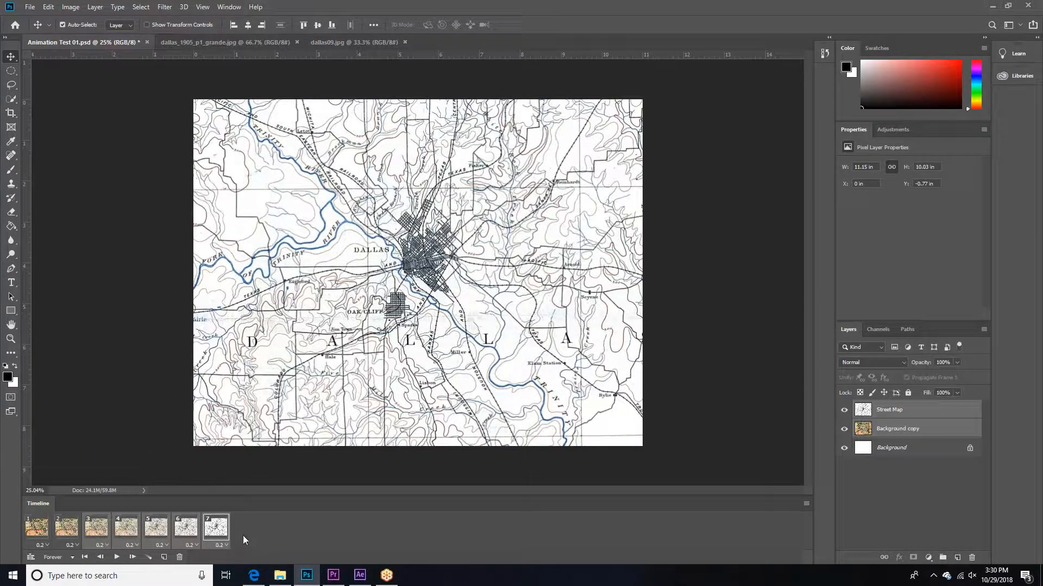
# Step: Reapply the 0.2-second delay to the last frame and play the animation to check the faster transition
pyautogui.click(215, 527)
pyautogui.click(43, 528)
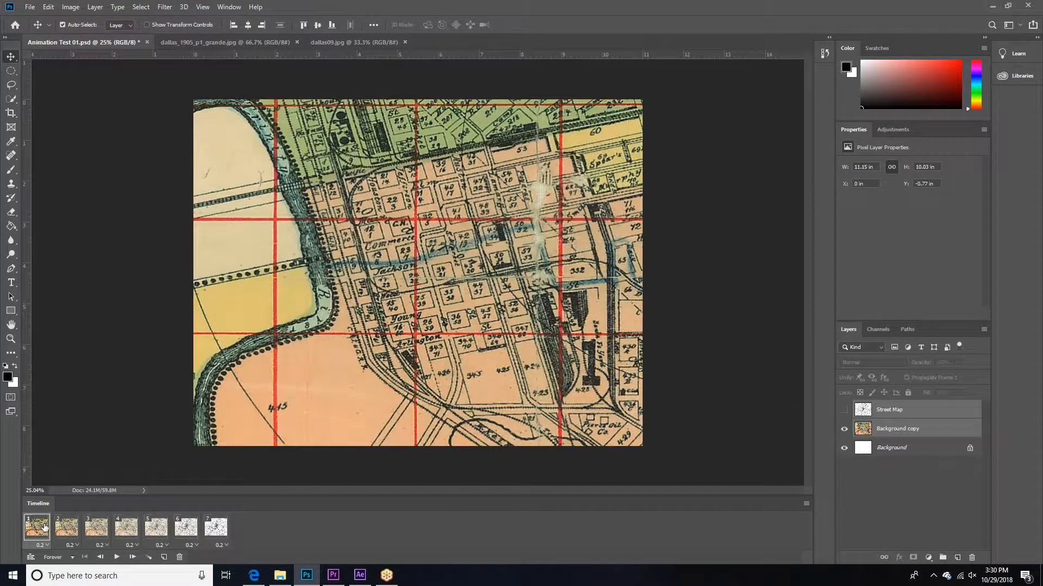
pyautogui.keyDown('shift'); pyautogui.click(217, 529); pyautogui.keyUp('shift')
pyautogui.click(221, 545)
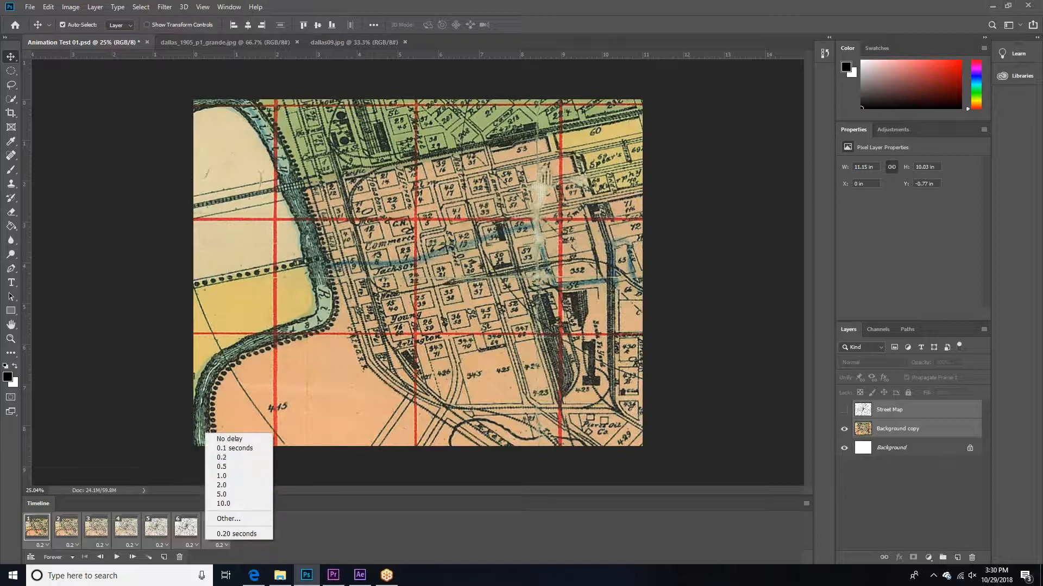
pyautogui.click(224, 458)
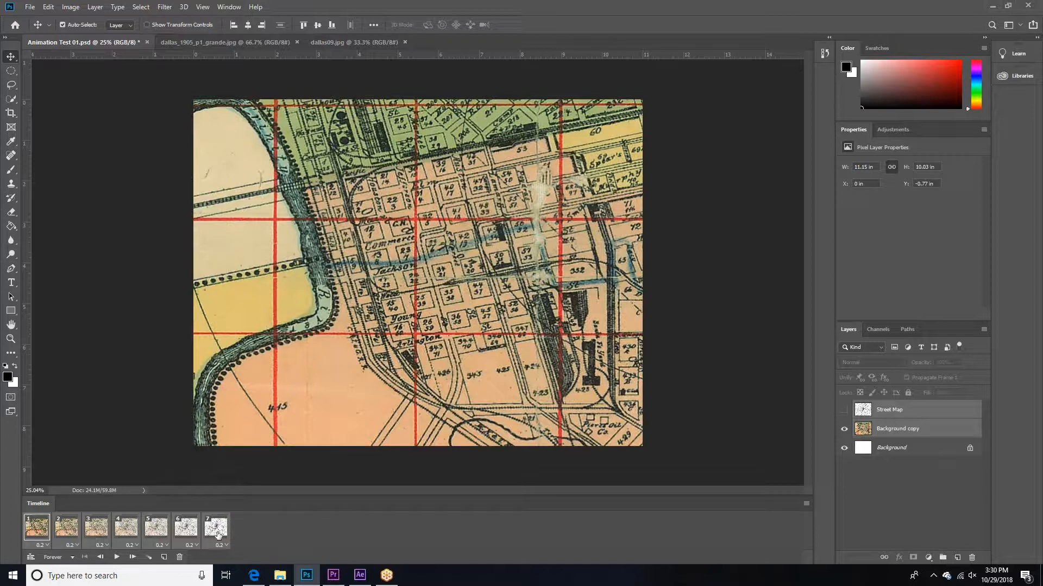
pyautogui.click(118, 558)
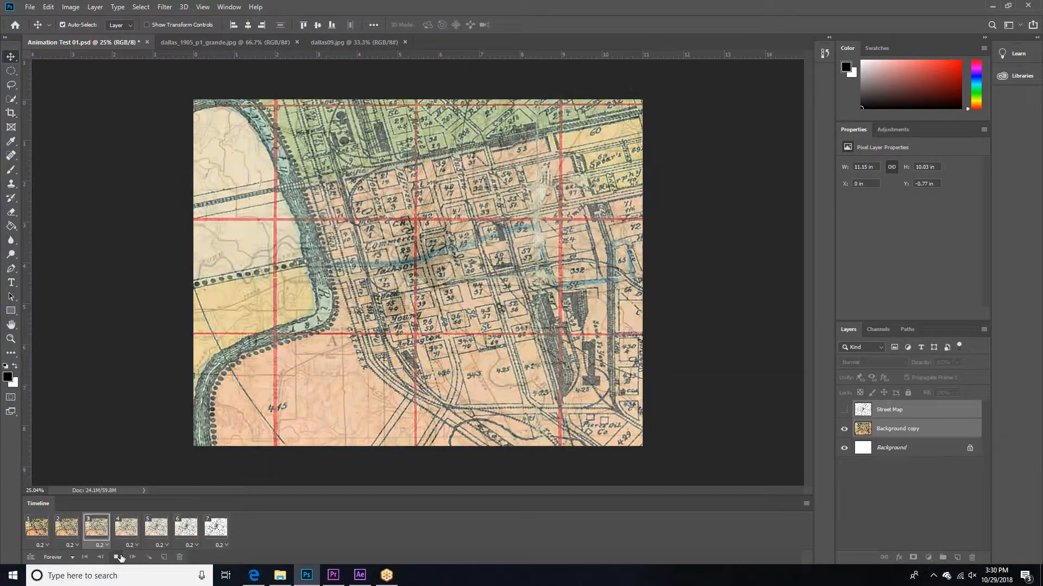
# Step: Duplicate the Background copy layer in the first frame and place the duplicate above the Street Map layer
pyautogui.click(55, 530)
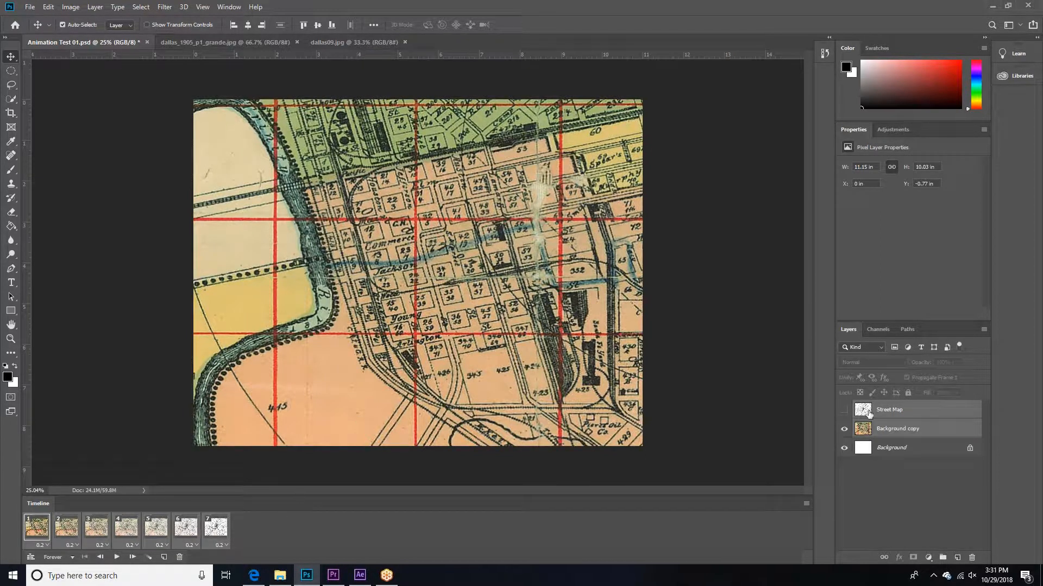
pyautogui.click(888, 429)
pyautogui.rightClick(888, 429)
pyautogui.click(947, 163)
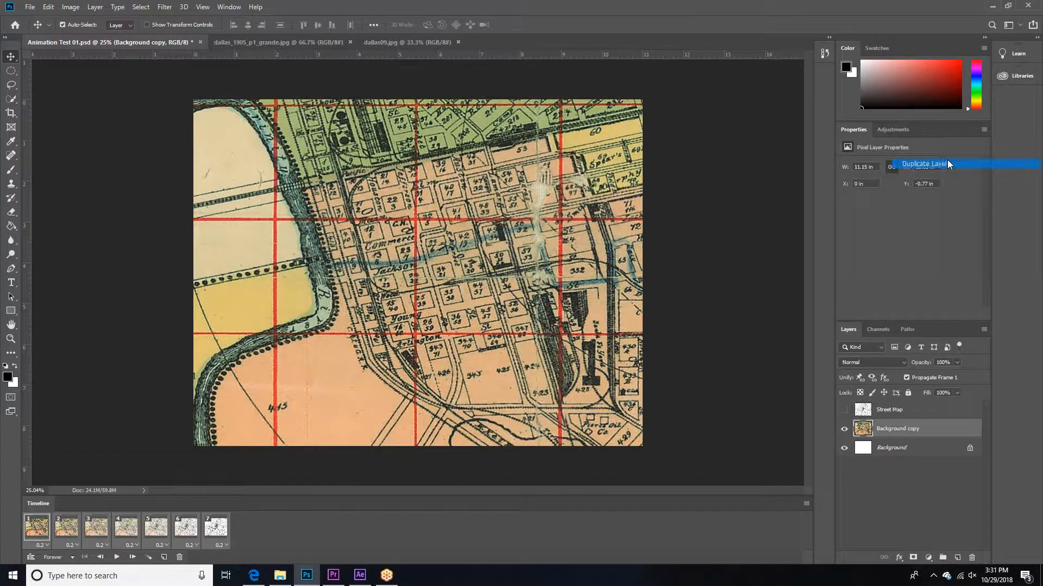
pyautogui.press('Return')
pyautogui.moveTo(932, 421); pyautogui.dragTo(932, 403)
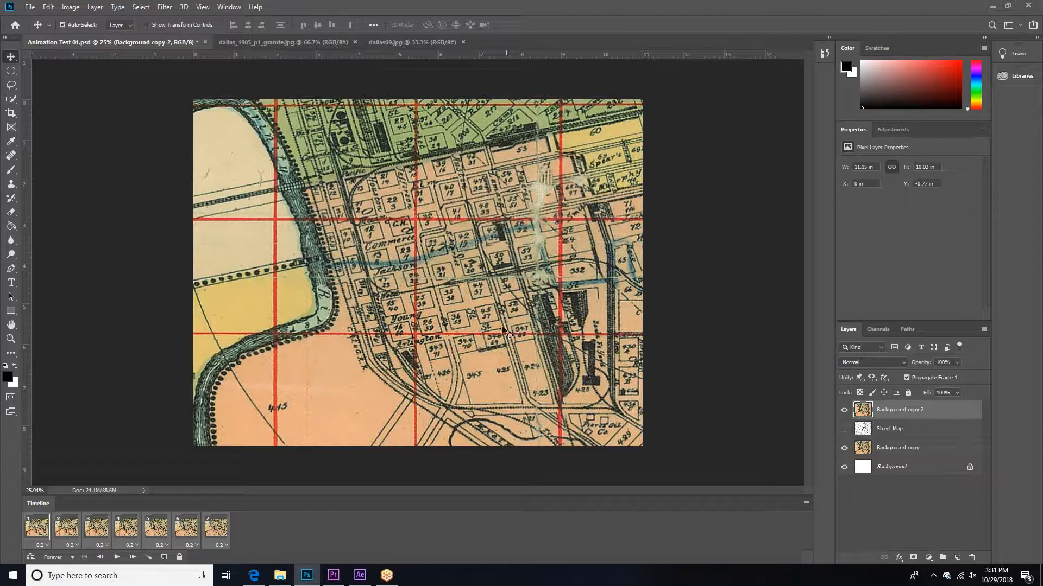
# Step: Select thin strips along the middle and lower horizontal red grid lines with the Rectangular Marquee tool
pyautogui.press('m')
pyautogui.moveTo(192, 334); pyautogui.dragTo(645, 335)
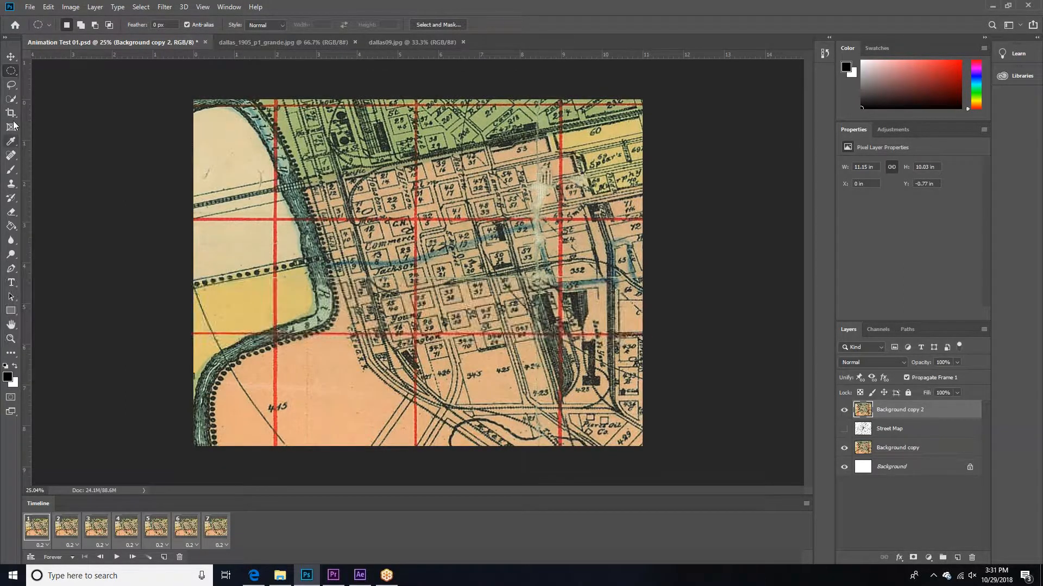
pyautogui.click(11, 71)
pyautogui.click(60, 70)
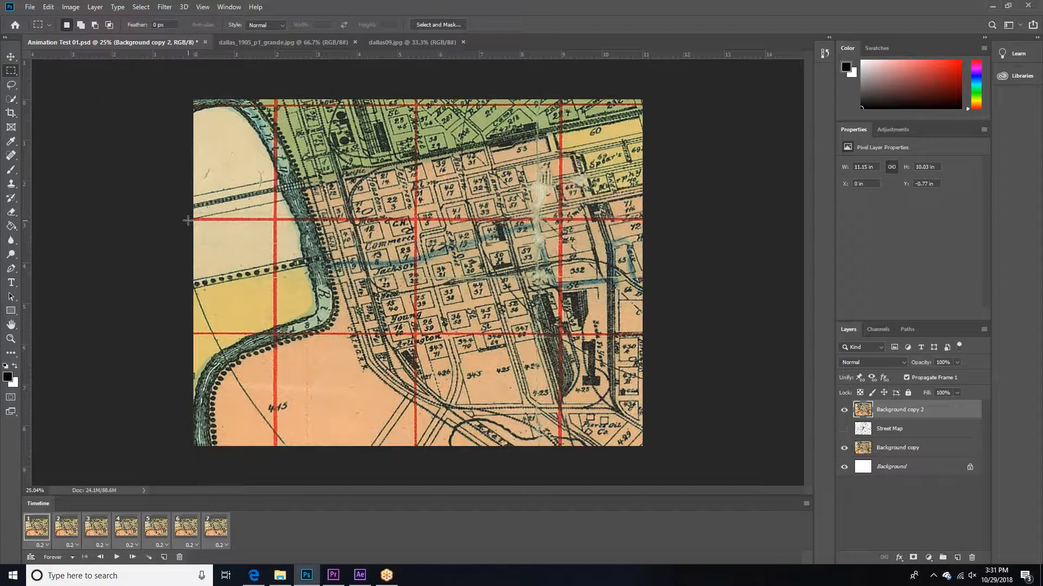
pyautogui.moveTo(214, 217); pyautogui.dragTo(671, 221)
pyautogui.moveTo(194, 331); pyautogui.dragTo(680, 335)
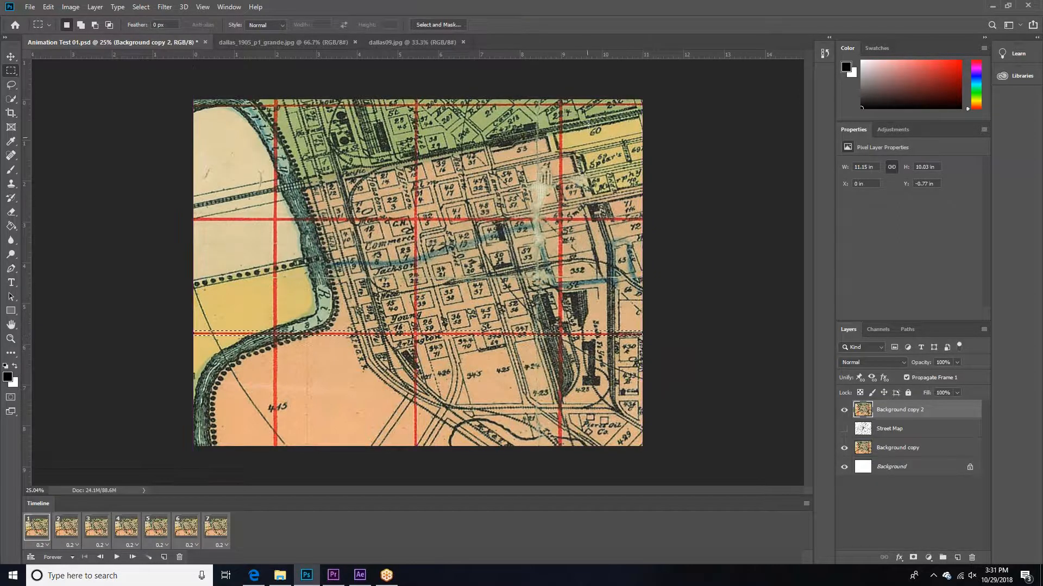
pyautogui.moveTo(195, 218); pyautogui.dragTo(318, 234)
pyautogui.moveTo(635, 228); pyautogui.dragTo(656, 227)
# Step: Add narrow strips along the three vertical red grid lines and the uppermost horizontal line to the selection
pyautogui.moveTo(563, 100); pyautogui.dragTo(568, 320)
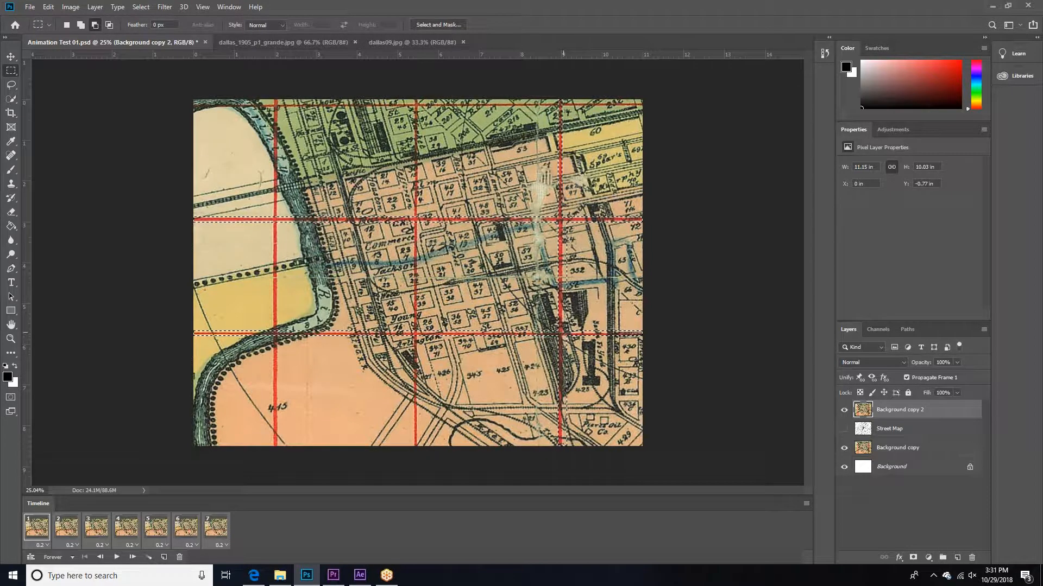
pyautogui.moveTo(569, 336); pyautogui.dragTo(564, 472)
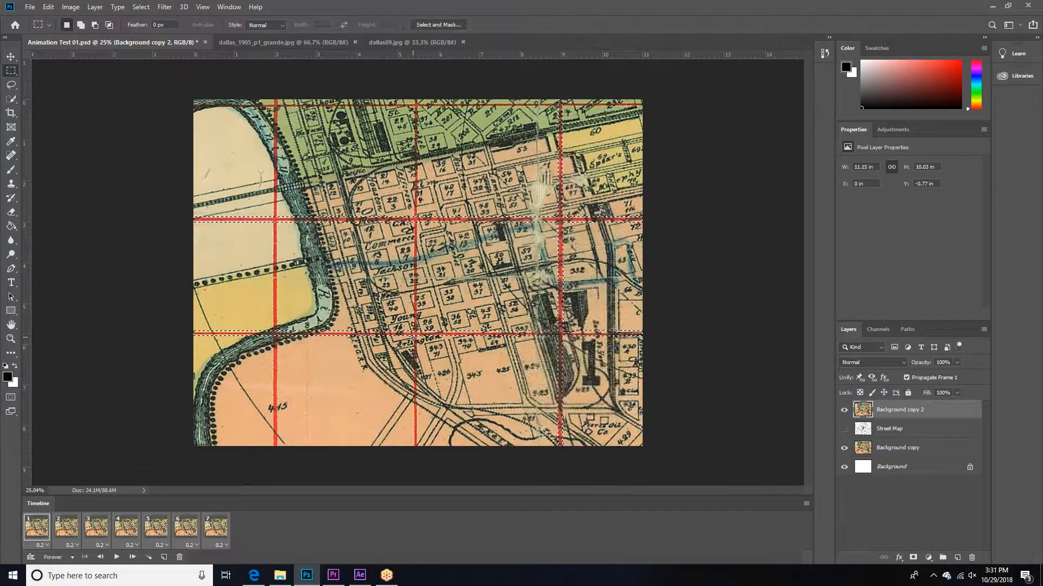
pyautogui.moveTo(414, 97); pyautogui.dragTo(417, 117)
pyautogui.moveTo(415, 184); pyautogui.dragTo(413, 464)
pyautogui.moveTo(275, 100); pyautogui.dragTo(274, 454)
pyautogui.moveTo(193, 104); pyautogui.dragTo(645, 111)
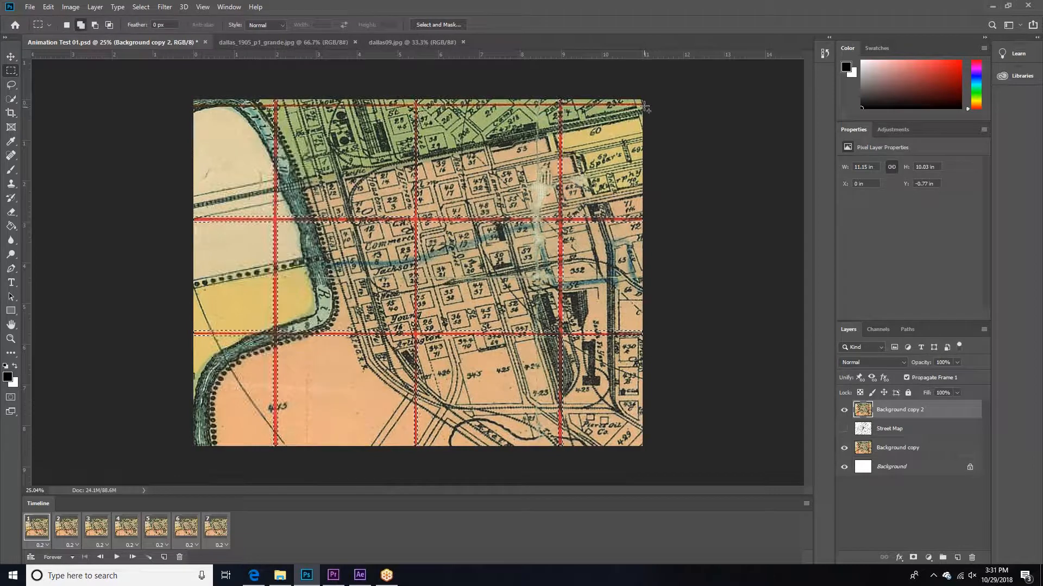
pyautogui.moveTo(194, 104); pyautogui.dragTo(188, 108)
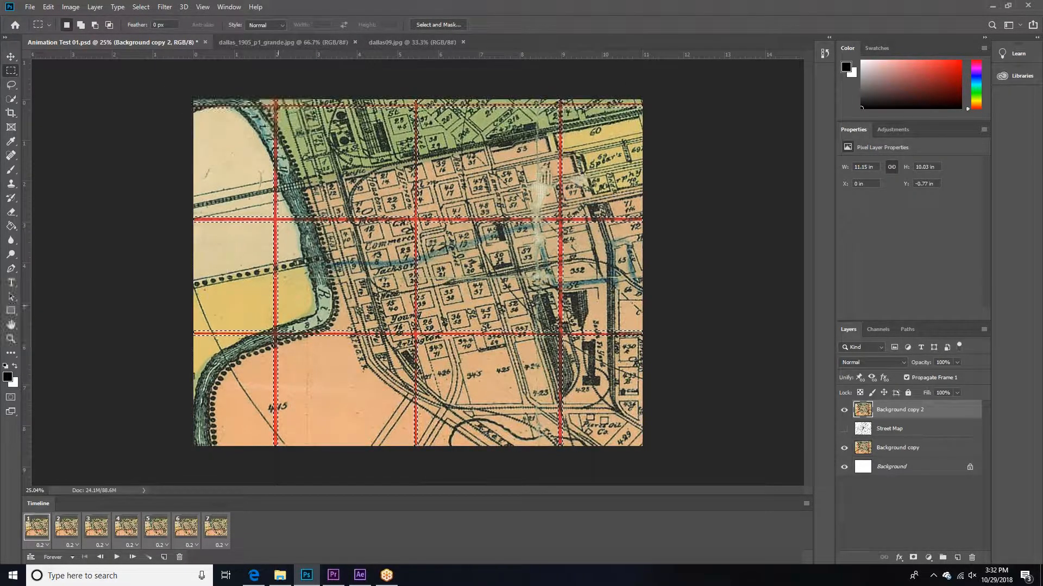
# Step: Invert the selection and delete everything except the grid lines from Background copy 2, hiding Background copy to check the cutout
pyautogui.rightClick(277, 301)
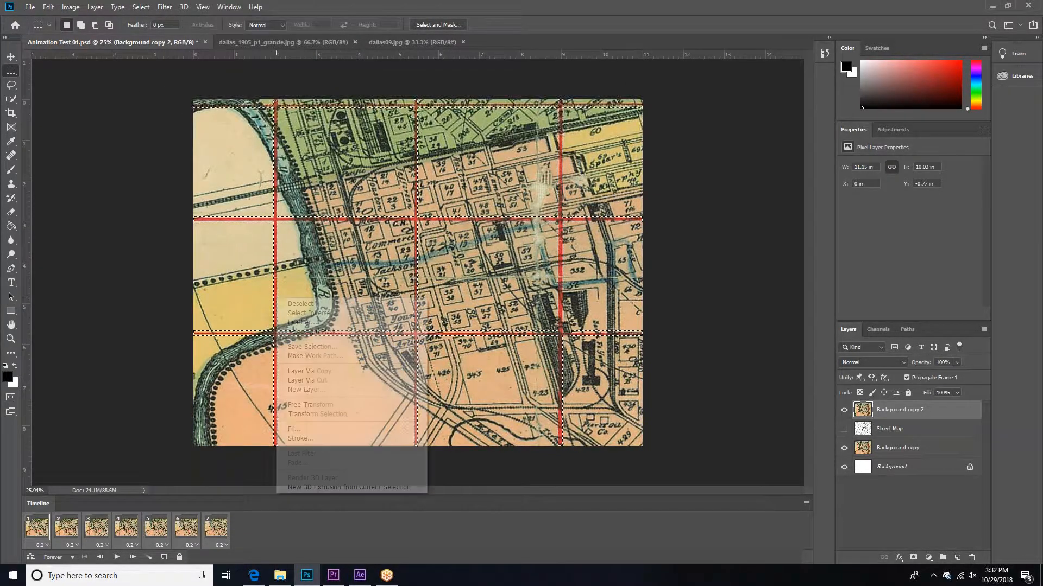
pyautogui.click(304, 313)
pyautogui.press('Delete')
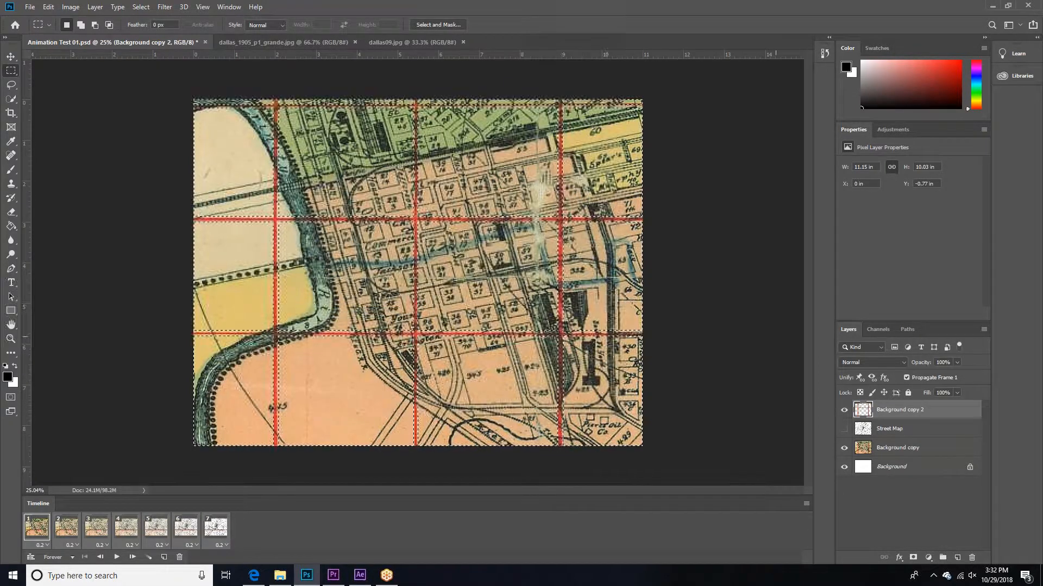
pyautogui.click(844, 448)
pyautogui.hotkey('ctrl', 'd')
pyautogui.press('v')
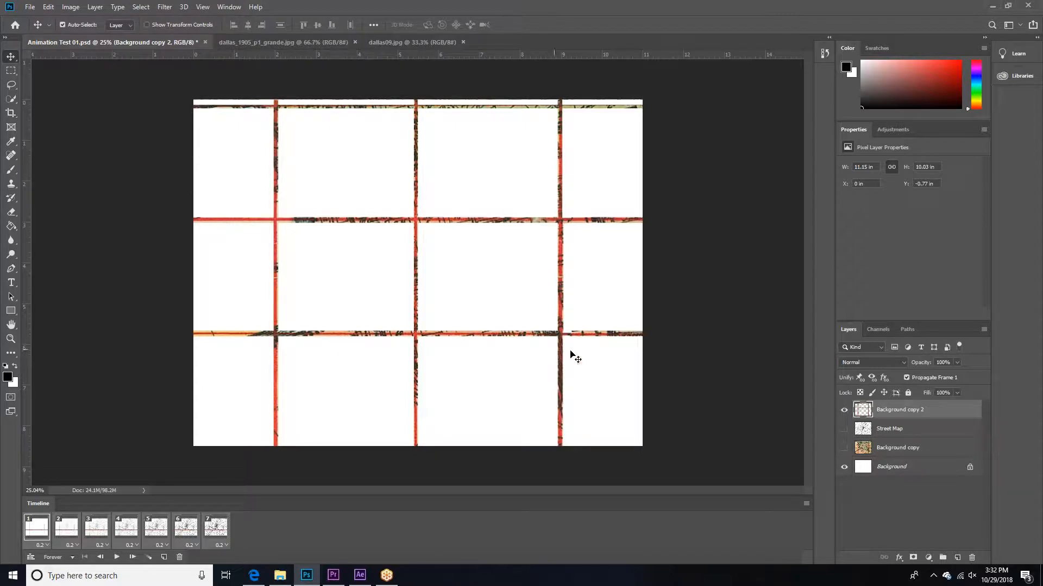
# Step: Show the Street Map and Background copy layers in the first frame and convert the frame animation to a video timeline
pyautogui.moveTo(843, 431); pyautogui.dragTo(844, 448)
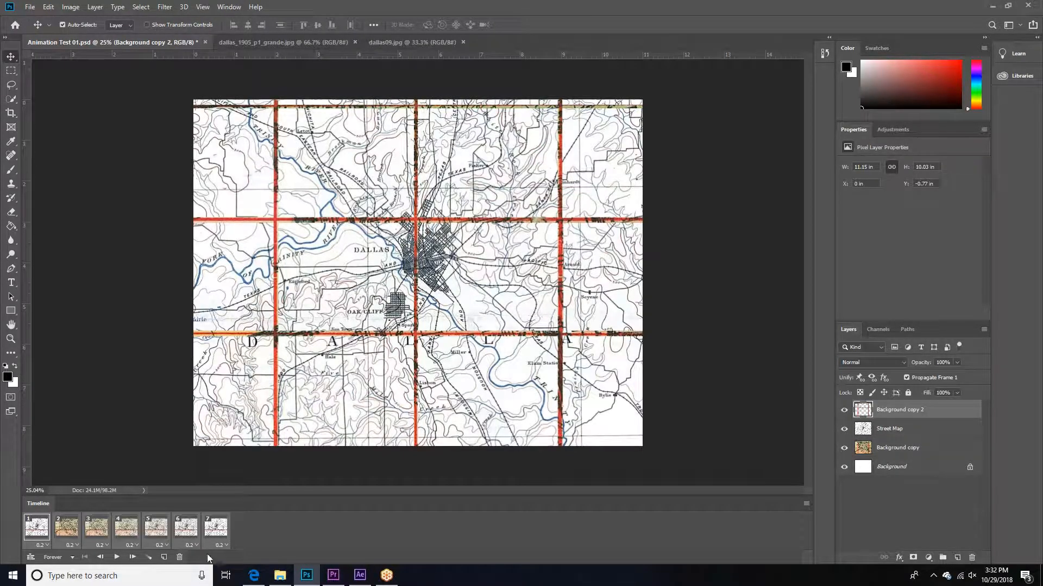
pyautogui.click(66, 531)
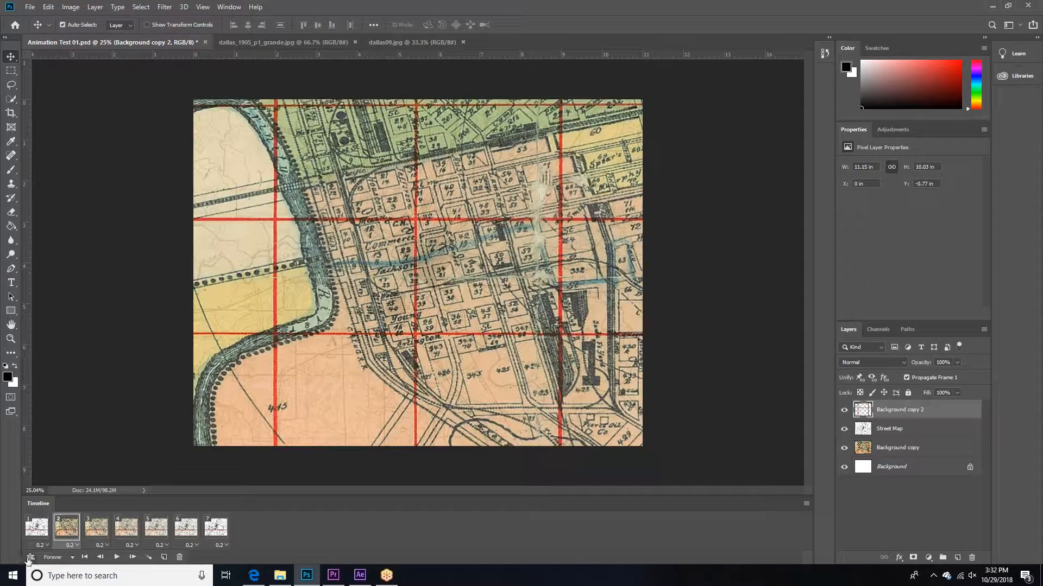
pyautogui.click(31, 558)
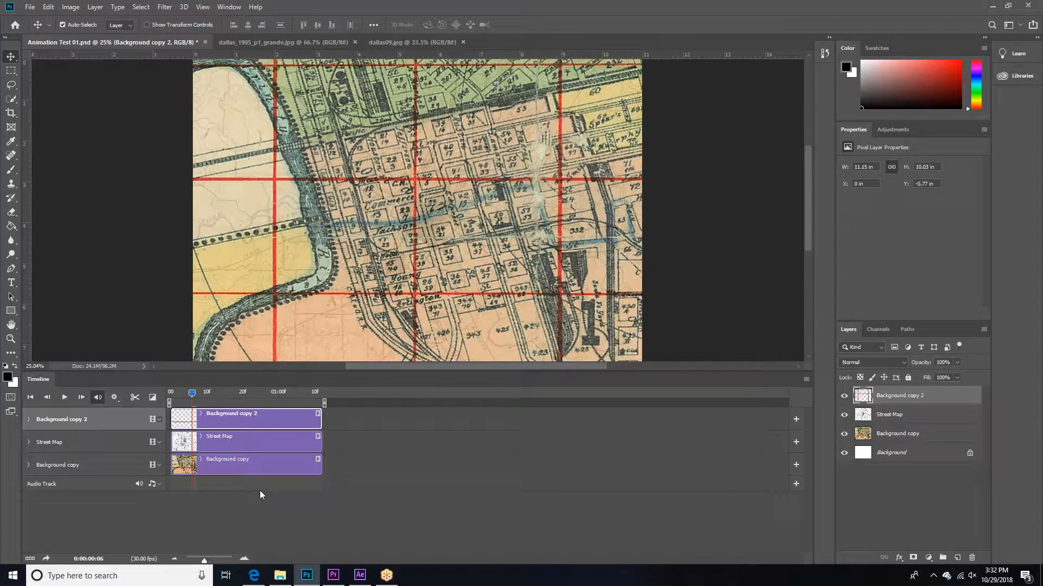
# Step: Adjust the end of the Background copy clip so it finishes at 01:00, using a magnified timeline
pyautogui.moveTo(204, 560); pyautogui.dragTo(217, 563)
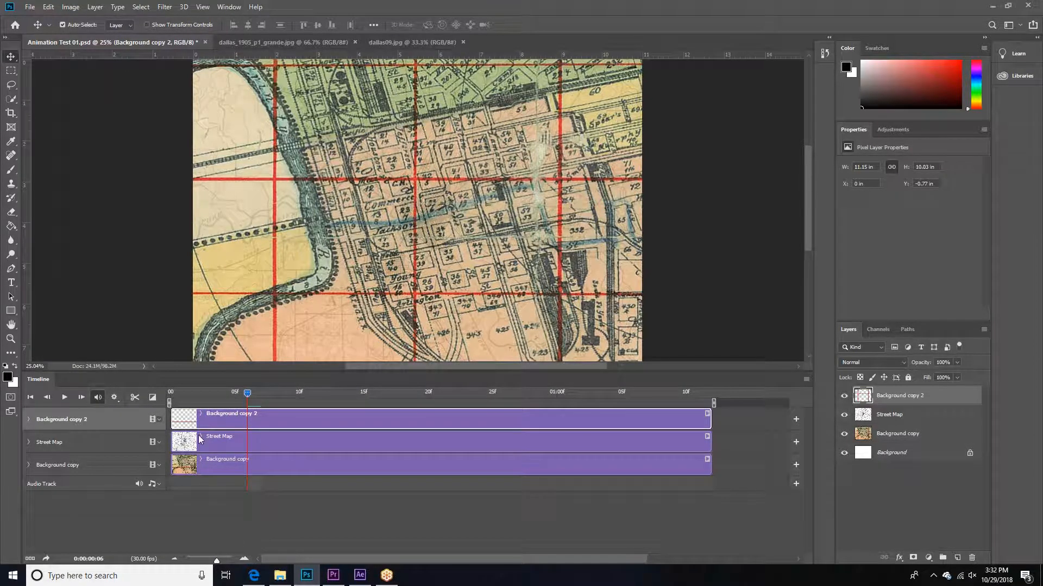
pyautogui.click(217, 441)
pyautogui.click(207, 469)
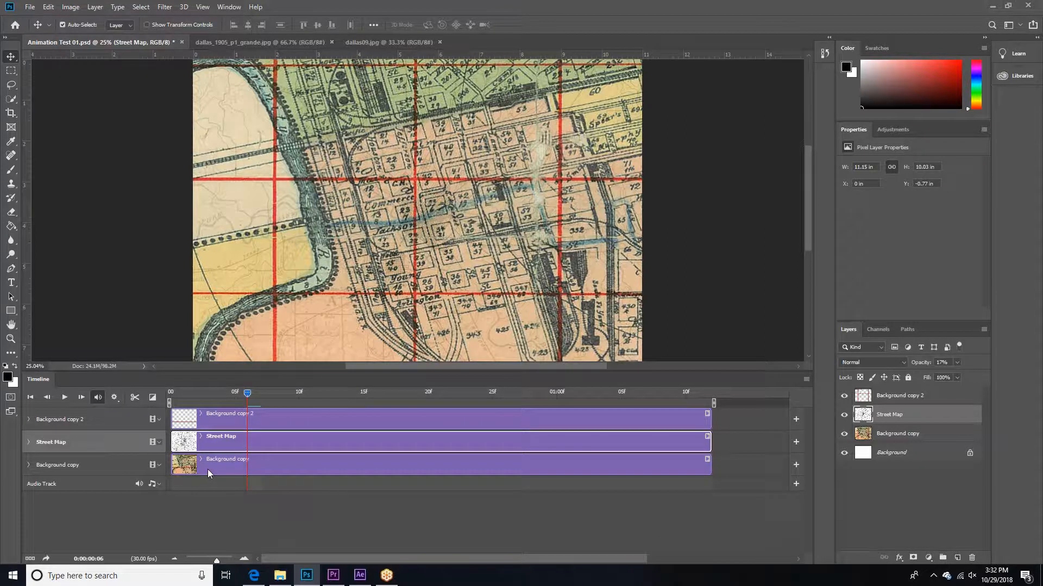
pyautogui.moveTo(697, 465); pyautogui.dragTo(217, 465)
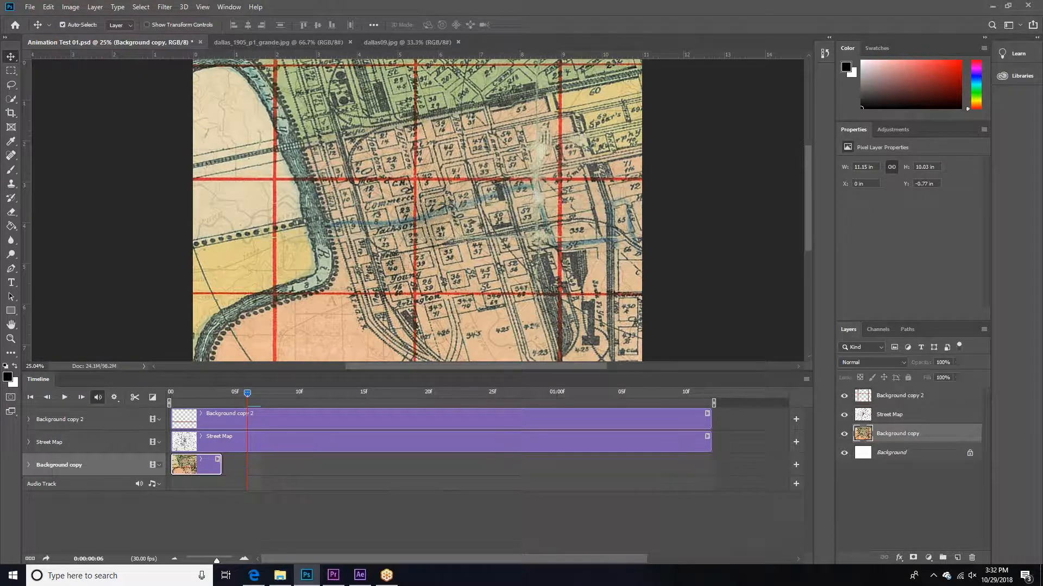
pyautogui.moveTo(216, 560)
pyautogui.mouseDown()
pyautogui.moveTo(243, 555)
pyautogui.moveTo(213, 554)
pyautogui.mouseUp()
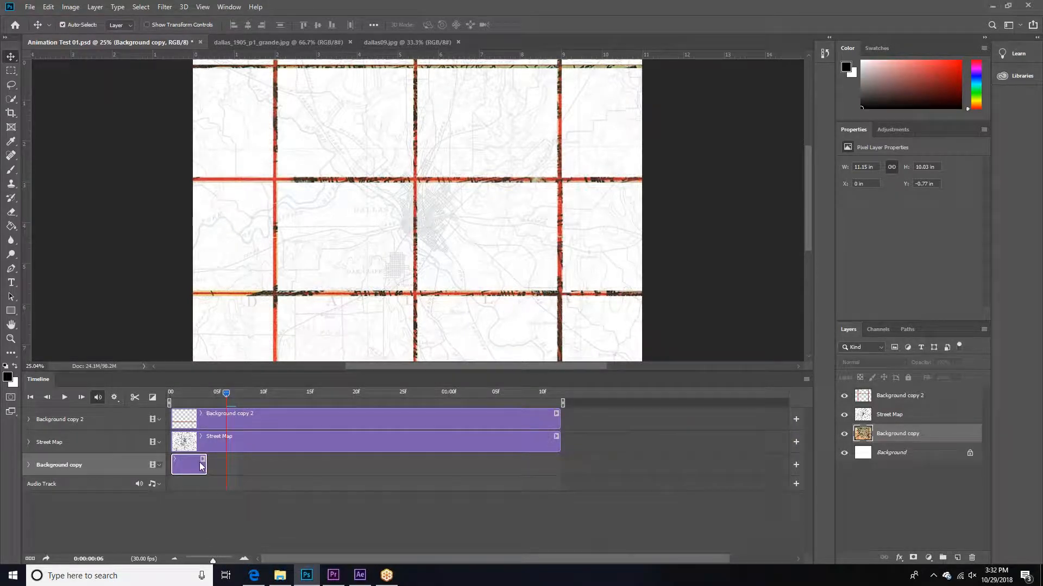
pyautogui.moveTo(206, 464); pyautogui.dragTo(448, 453)
# Step: Make the Street Map clip start at 01:00 and extend its end to about 01:28
pyautogui.click(185, 445)
pyautogui.moveTo(200, 443); pyautogui.dragTo(449, 442)
pyautogui.moveTo(564, 445); pyautogui.dragTo(710, 446)
pyautogui.moveTo(217, 559); pyautogui.dragTo(211, 559)
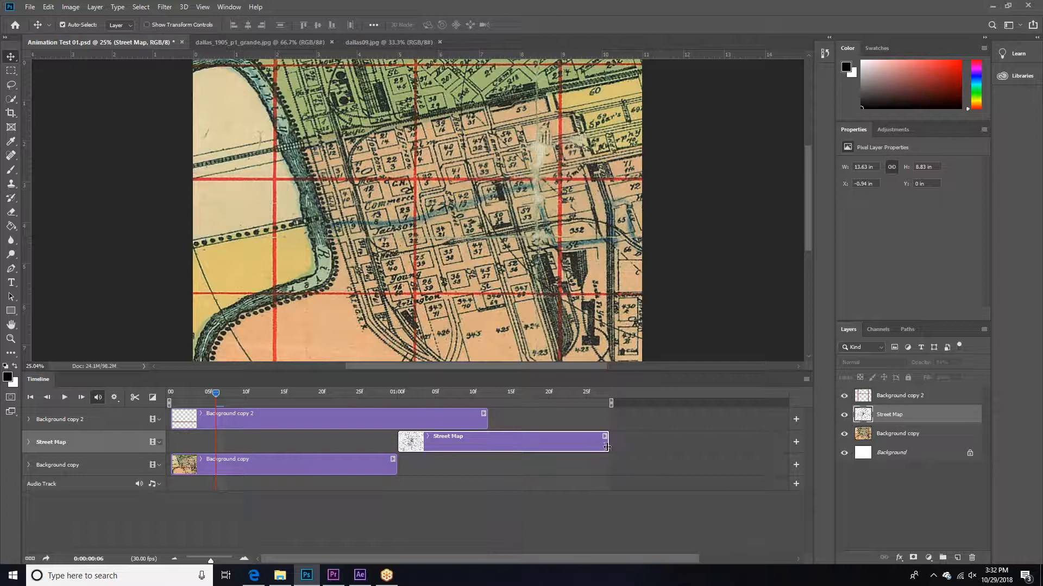
# Step: Start the Background copy 2 clip at 01:15 and extend both it and the Street Map clip to 03:00
pyautogui.moveTo(203, 418); pyautogui.dragTo(525, 417)
pyautogui.moveTo(211, 560); pyautogui.dragTo(209, 561)
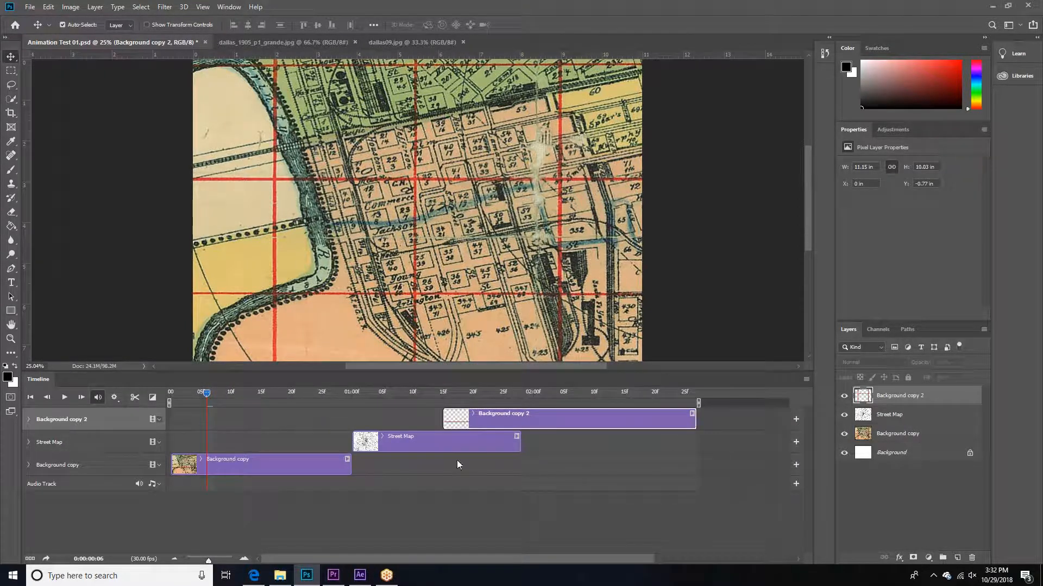
pyautogui.click(520, 445)
pyautogui.moveTo(522, 444); pyautogui.dragTo(715, 421)
pyautogui.moveTo(483, 396); pyautogui.dragTo(435, 398)
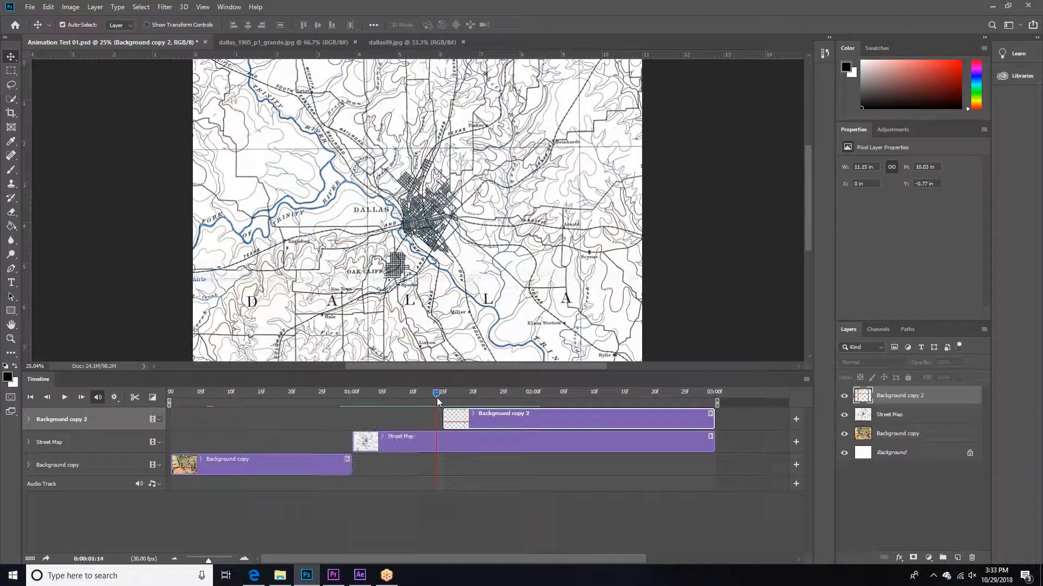
# Step: Try to convert the video timeline to a frame animation with the Background copy 2 and Street Map layers both selected
pyautogui.keyDown('shift'); pyautogui.click(878, 417); pyautogui.keyUp('shift')
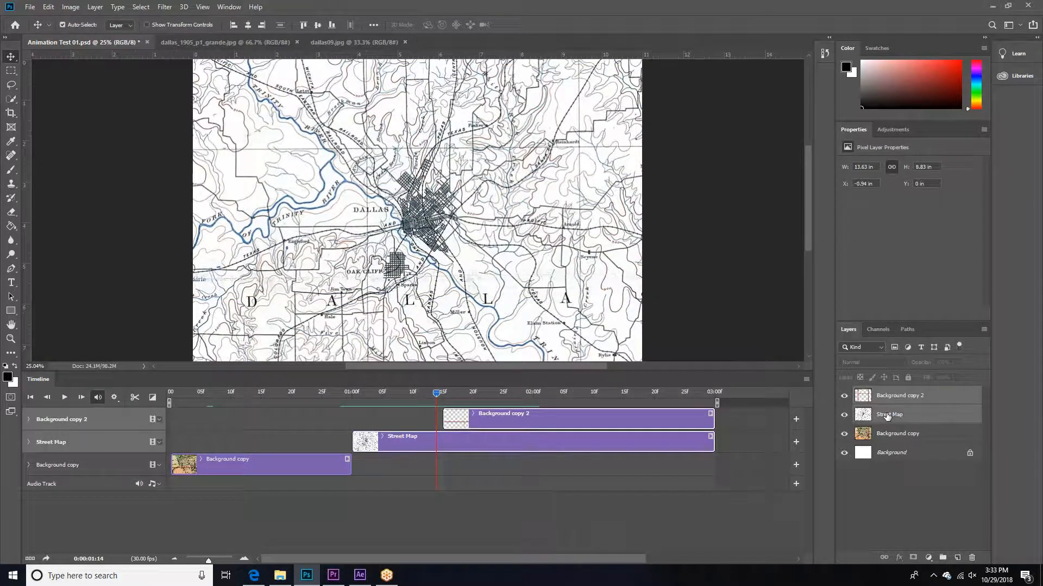
pyautogui.moveTo(432, 391); pyautogui.dragTo(301, 402)
pyautogui.moveTo(334, 403); pyautogui.dragTo(388, 406)
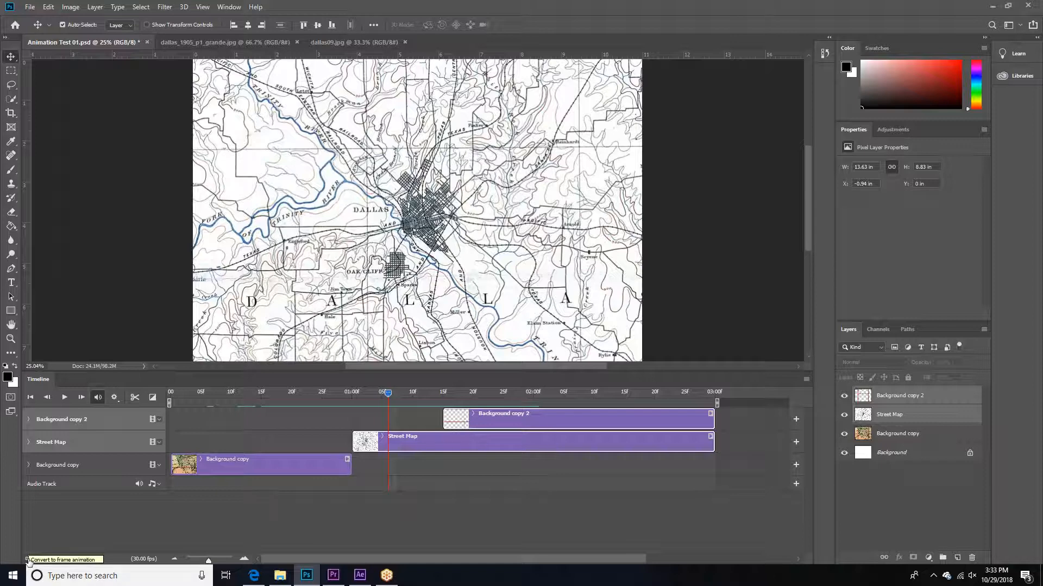
pyautogui.click(28, 560)
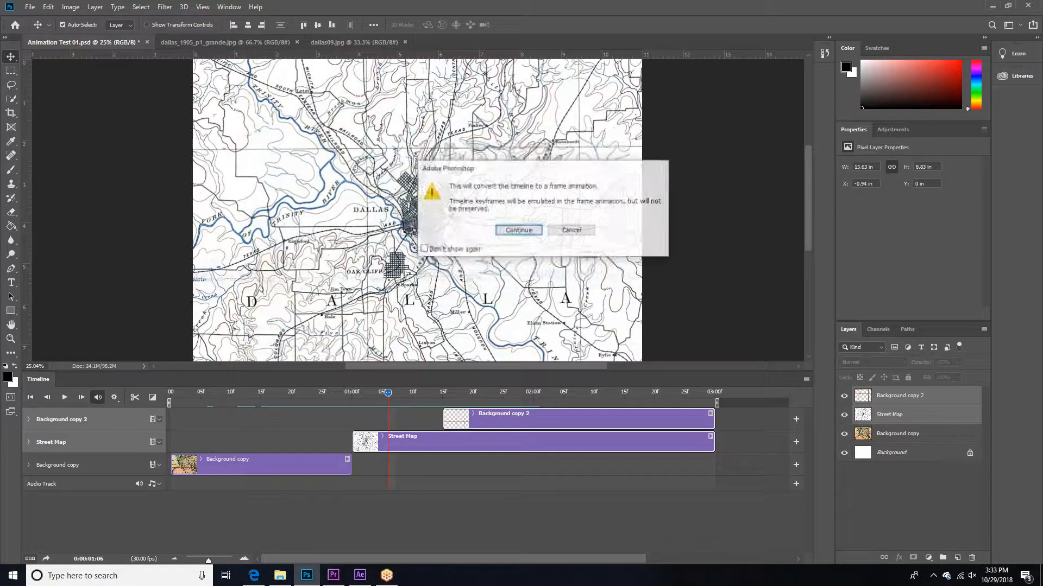
pyautogui.click(519, 230)
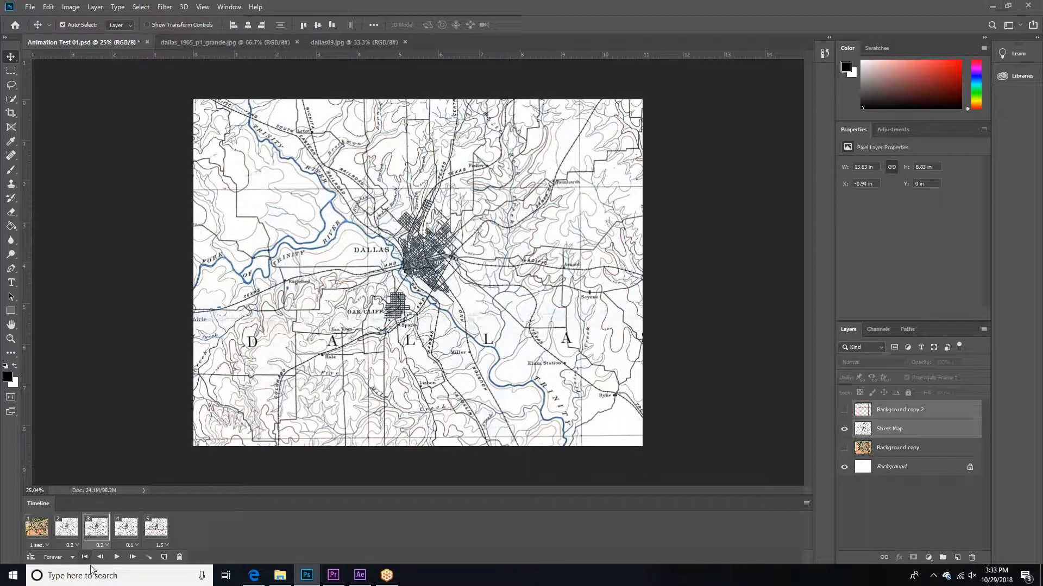
# Step: Try tweening frame 3 with the previous frame using 5 added frames, set frame 9's delay to 0.2 seconds, and preview the animation
pyautogui.click(149, 558)
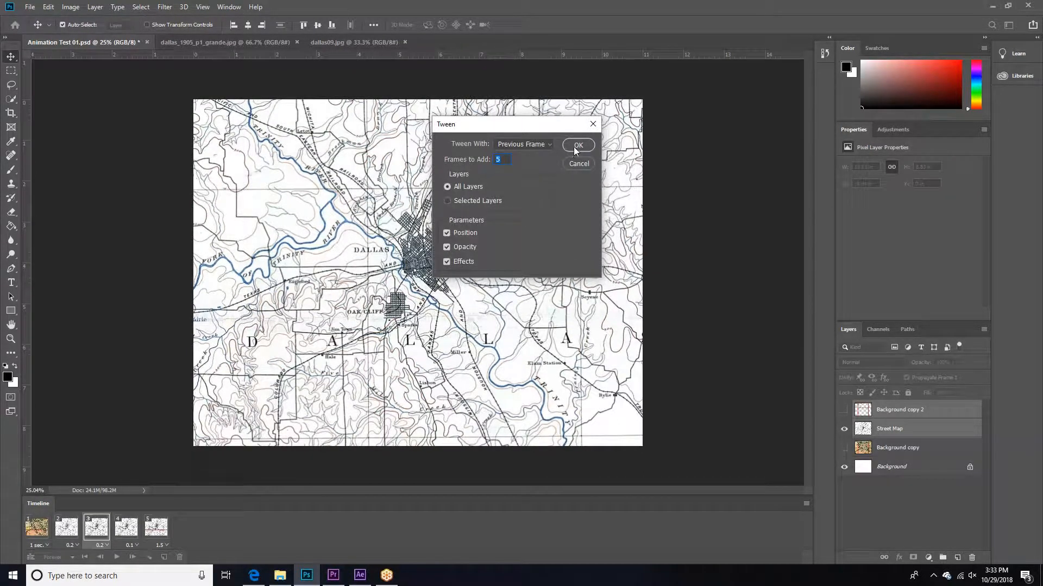
pyautogui.click(578, 145)
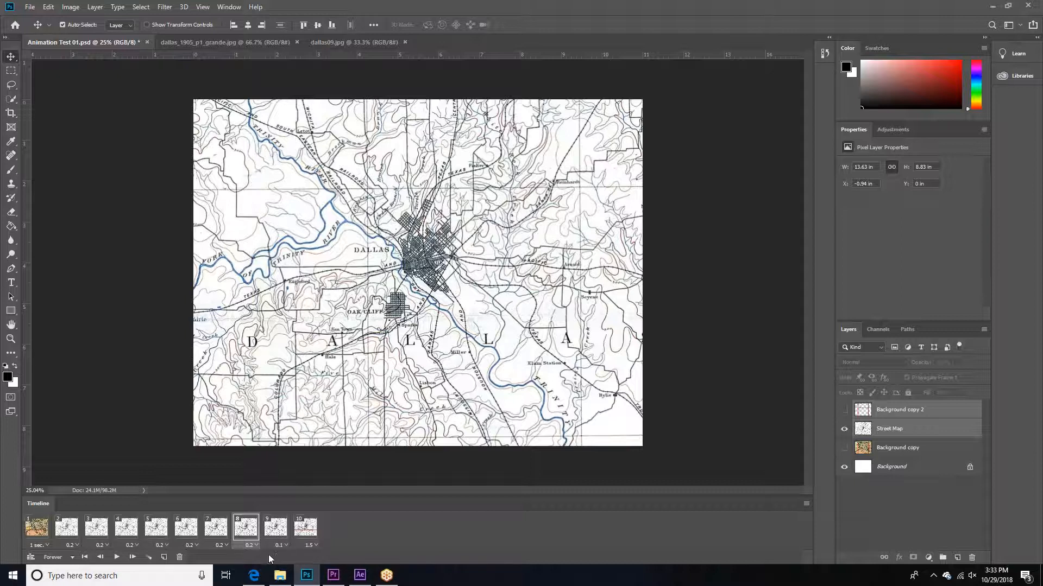
pyautogui.click(275, 528)
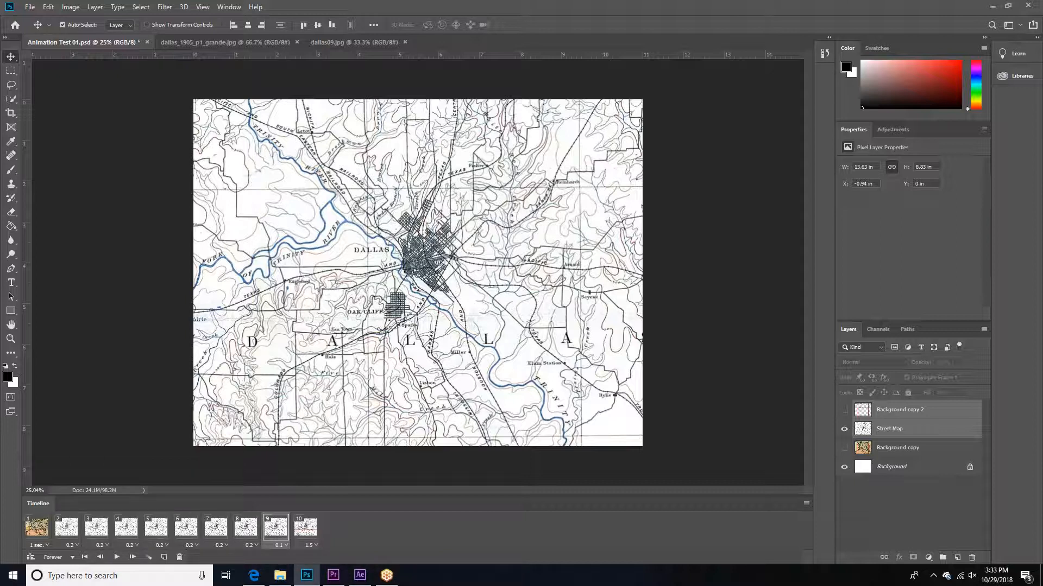
pyautogui.click(279, 545)
pyautogui.click(288, 460)
pyautogui.click(117, 557)
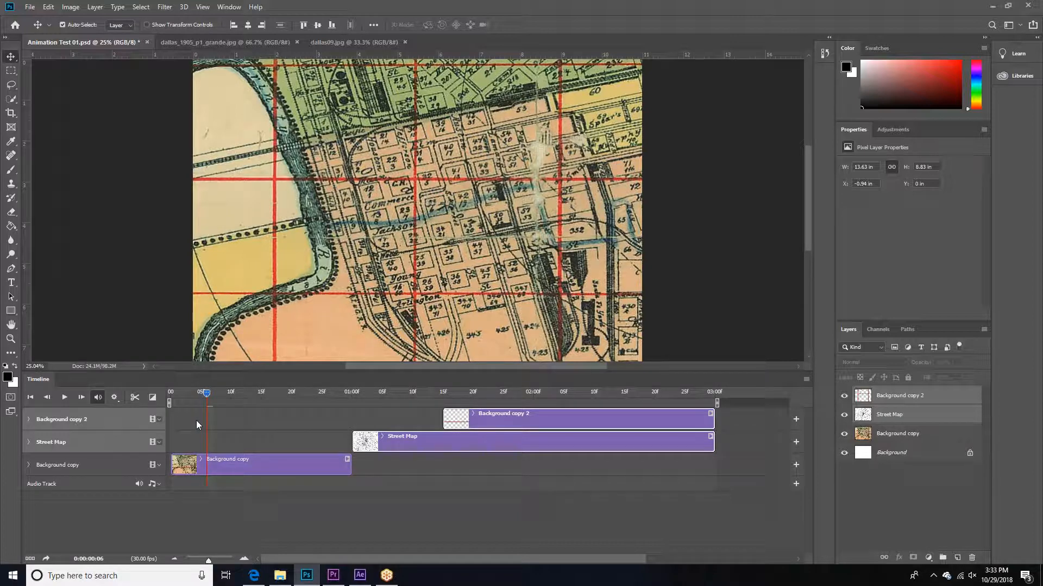
# Step: Extend the start of the Street Map clip back to 15F so it overlaps the Background copy clip, and check the transition
pyautogui.press('space')
pyautogui.click(322, 391)
pyautogui.moveTo(353, 440); pyautogui.dragTo(261, 444)
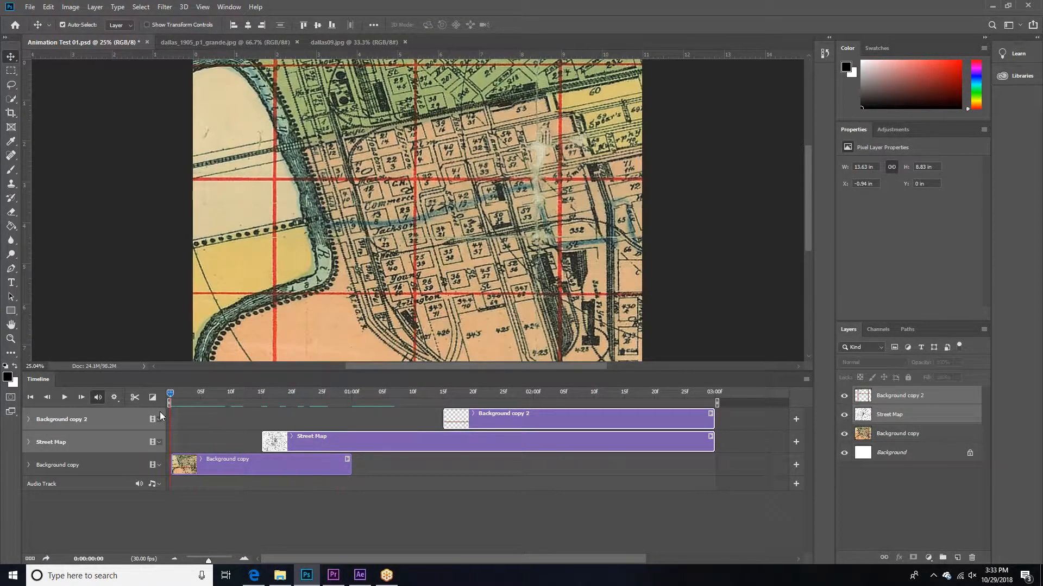
pyautogui.moveTo(223, 405); pyautogui.dragTo(454, 406)
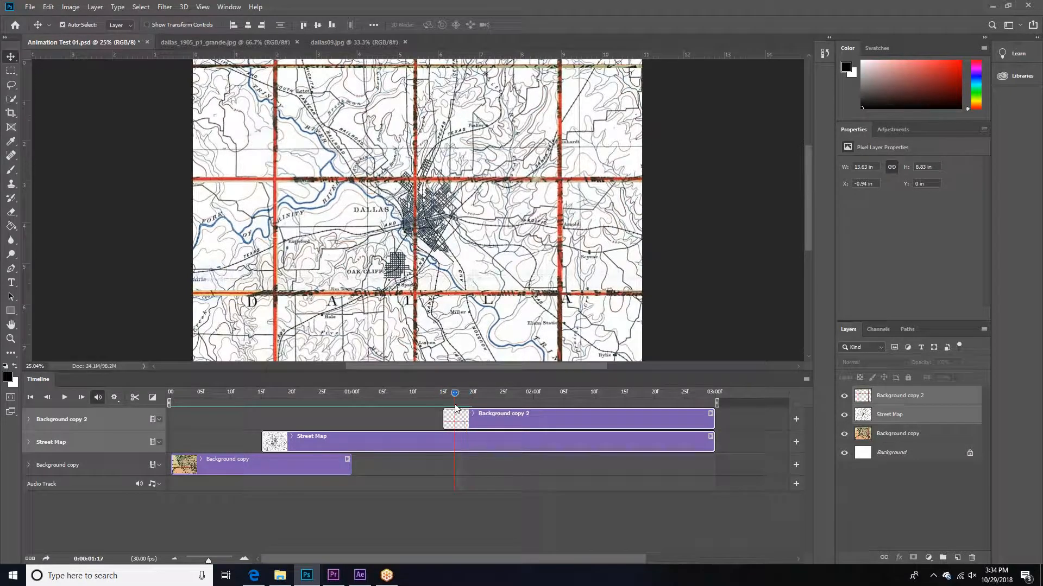
# Step: Select both the Background copy 2 and Street Map clips and convert the video timeline to a frame animation
pyautogui.click(493, 421)
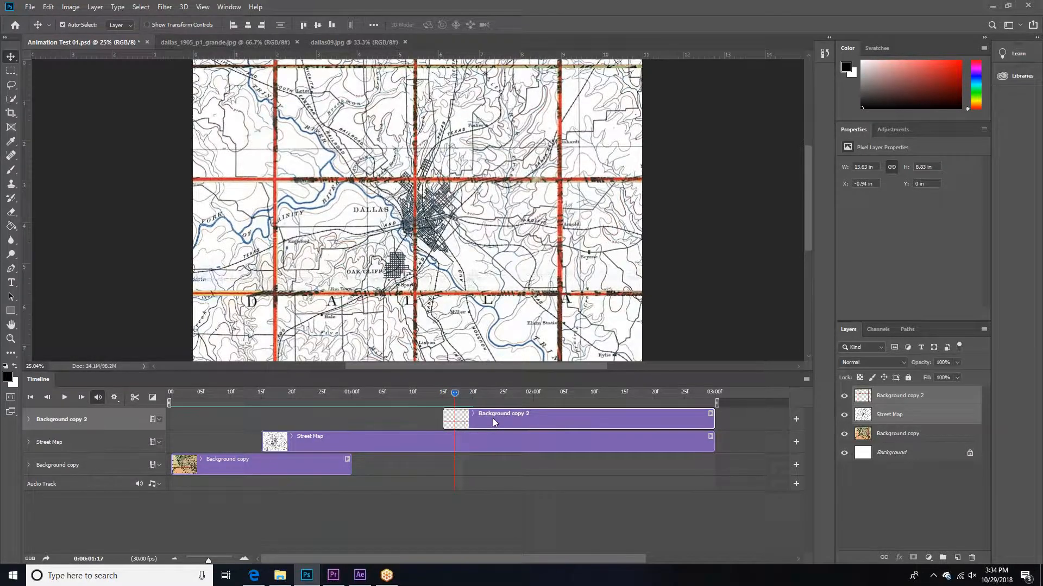
pyautogui.keyDown('shift'); pyautogui.click(496, 435); pyautogui.keyUp('shift')
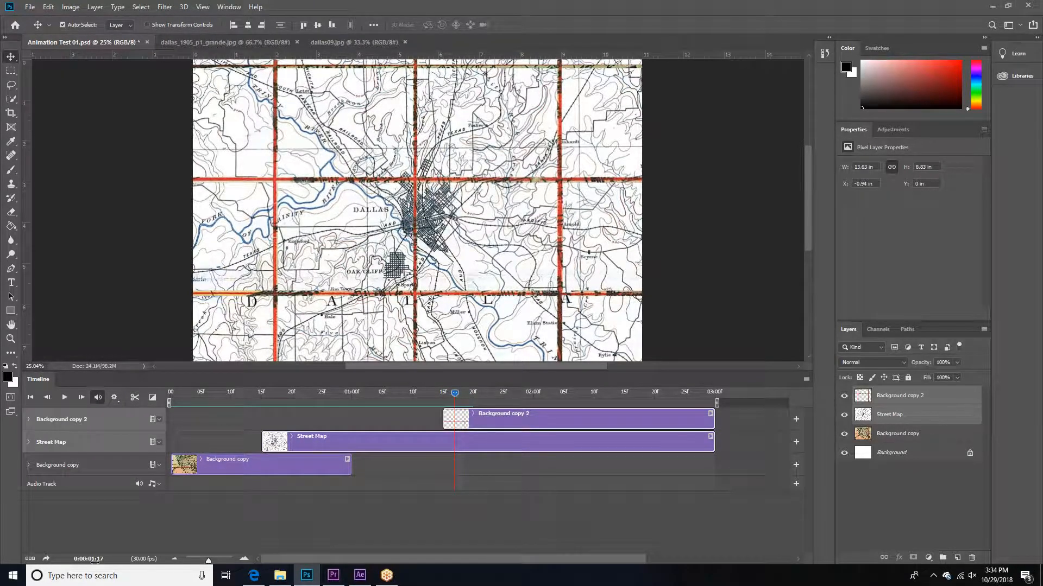
pyautogui.click(30, 559)
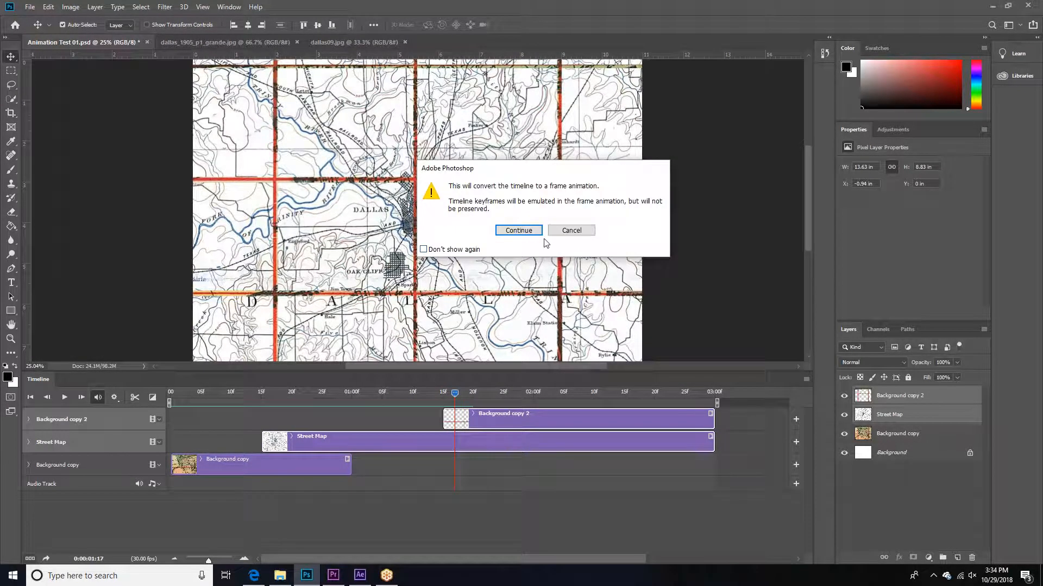
pyautogui.click(518, 231)
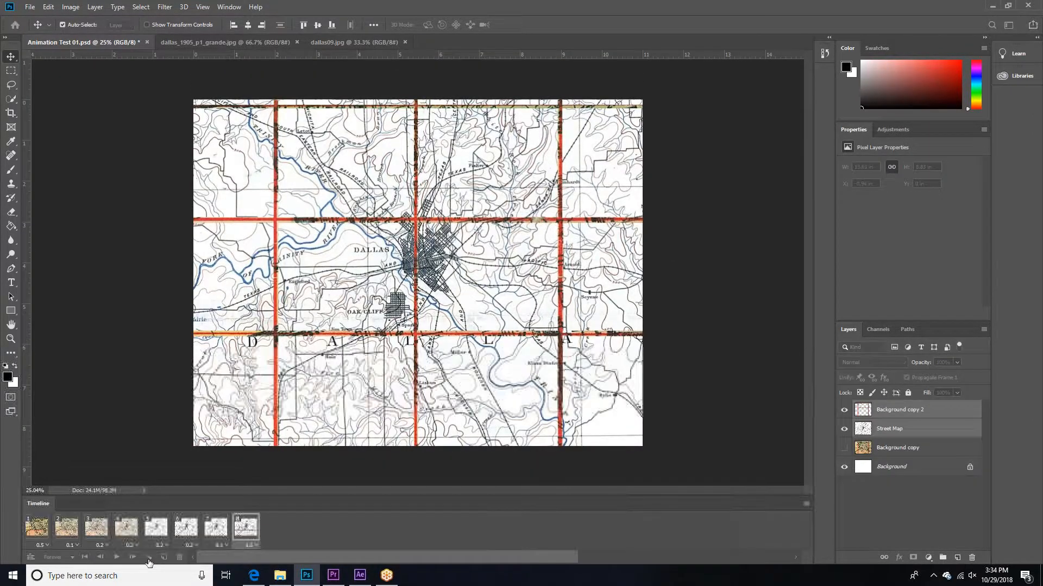
# Step: Tween the last frame with the previous frame using 5 added frames, and set the delay of frames 8 to 12 to 0.2 seconds
pyautogui.click(148, 559)
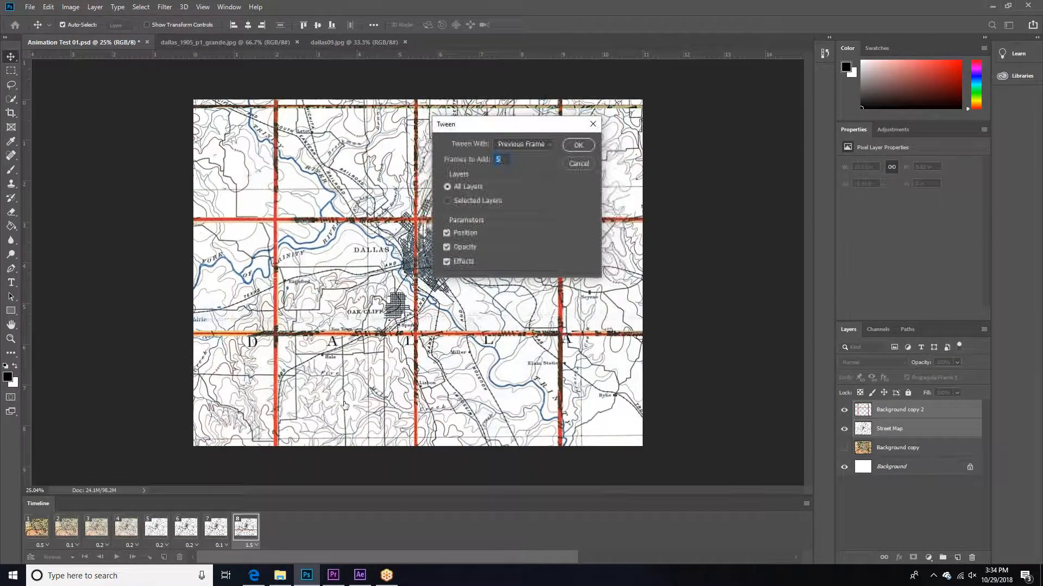
pyautogui.click(577, 144)
pyautogui.click(244, 530)
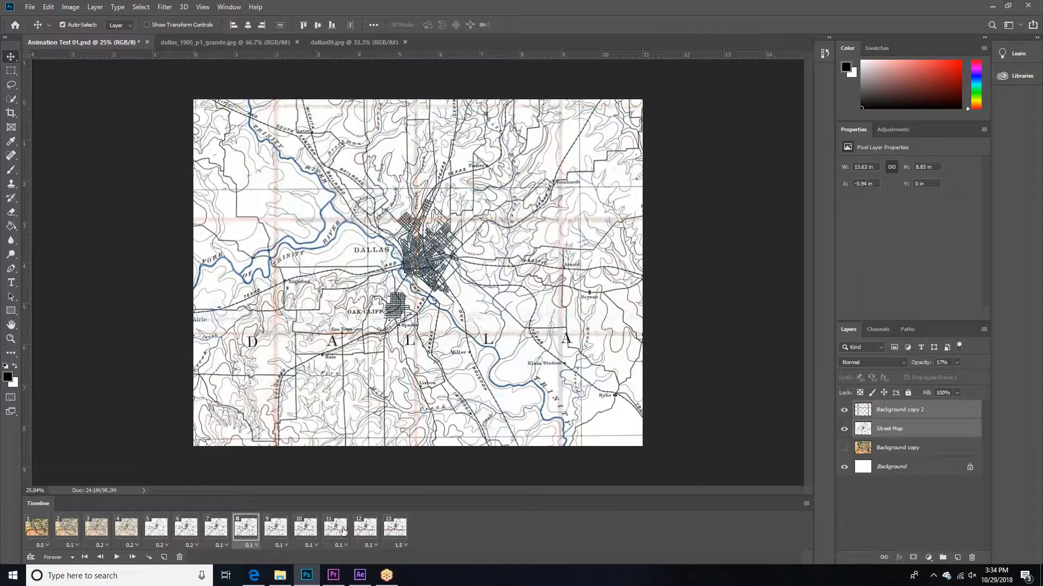
pyautogui.keyDown('shift'); pyautogui.click(366, 531); pyautogui.keyUp('shift')
pyautogui.click(369, 545)
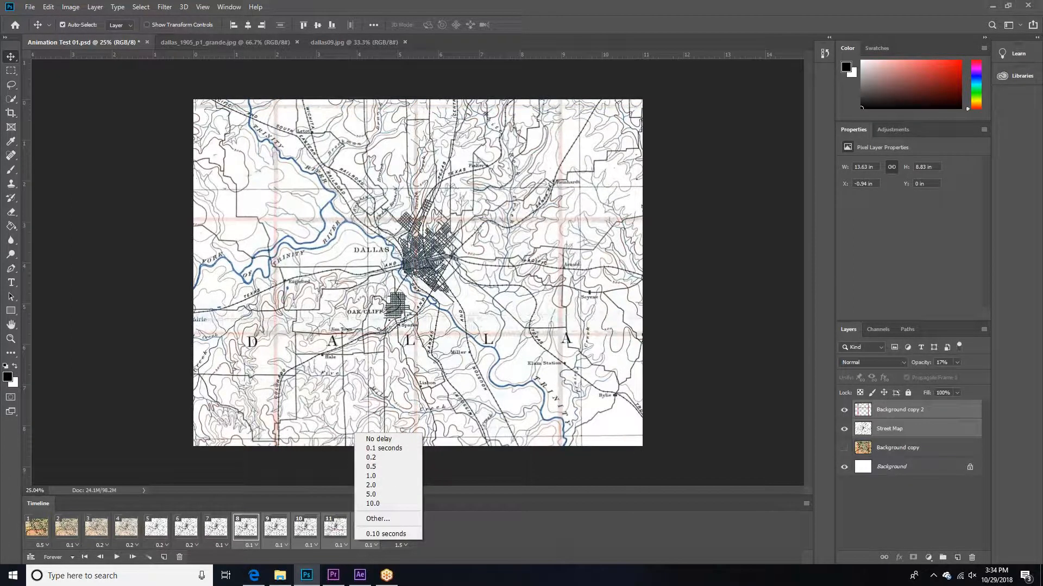
pyautogui.click(371, 458)
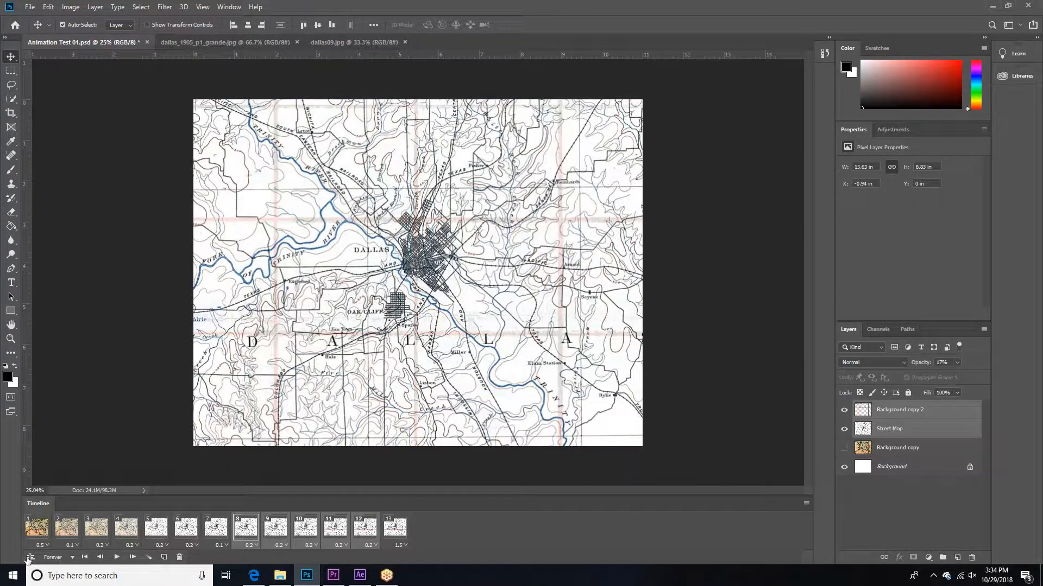
# Step: Preview the animation as a video timeline, and convert it back to a frame animation to play it there
pyautogui.click(29, 557)
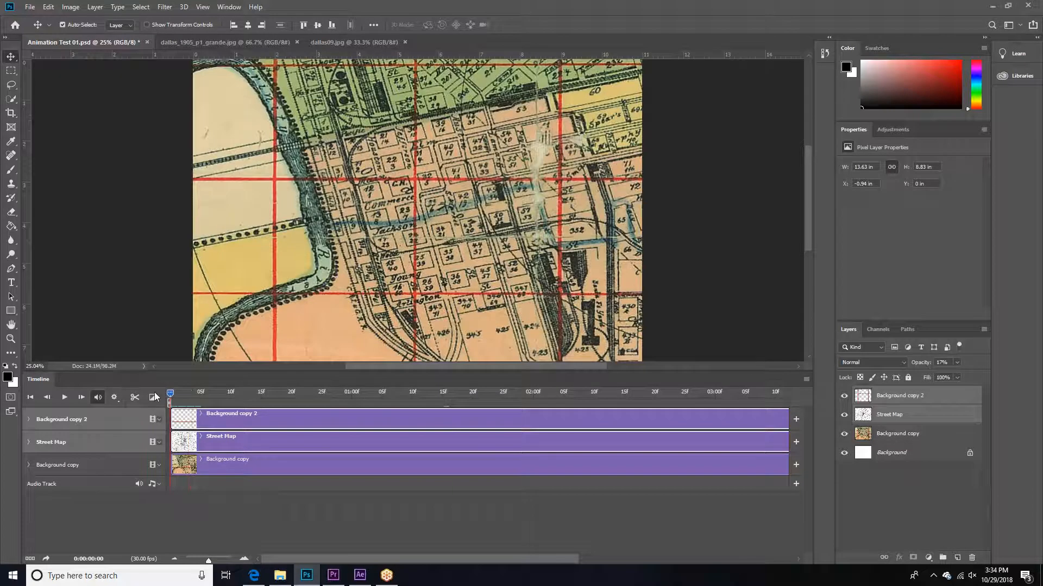
pyautogui.press('space')
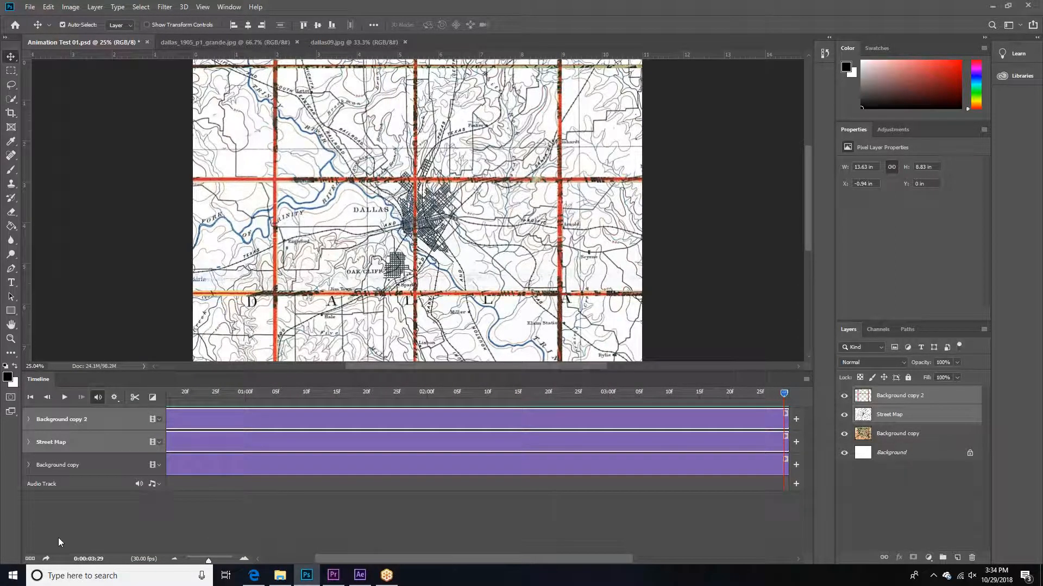
pyautogui.click(30, 558)
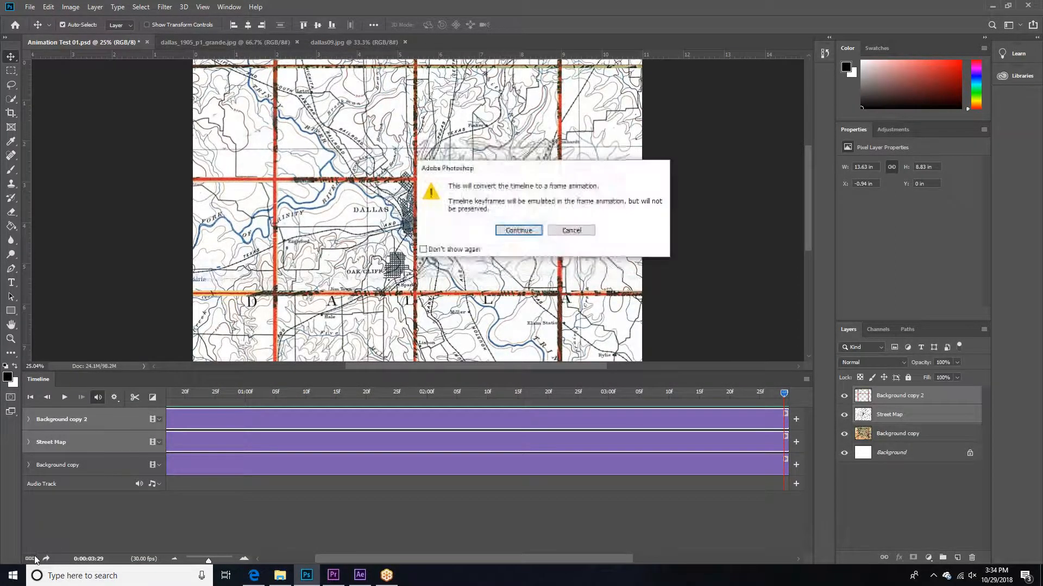
pyautogui.click(518, 231)
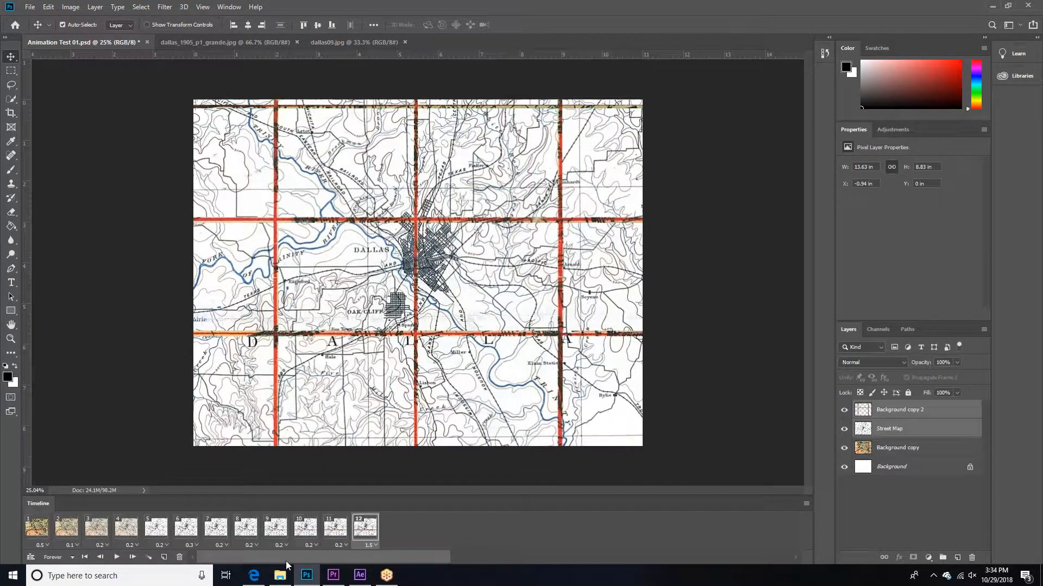
pyautogui.click(116, 557)
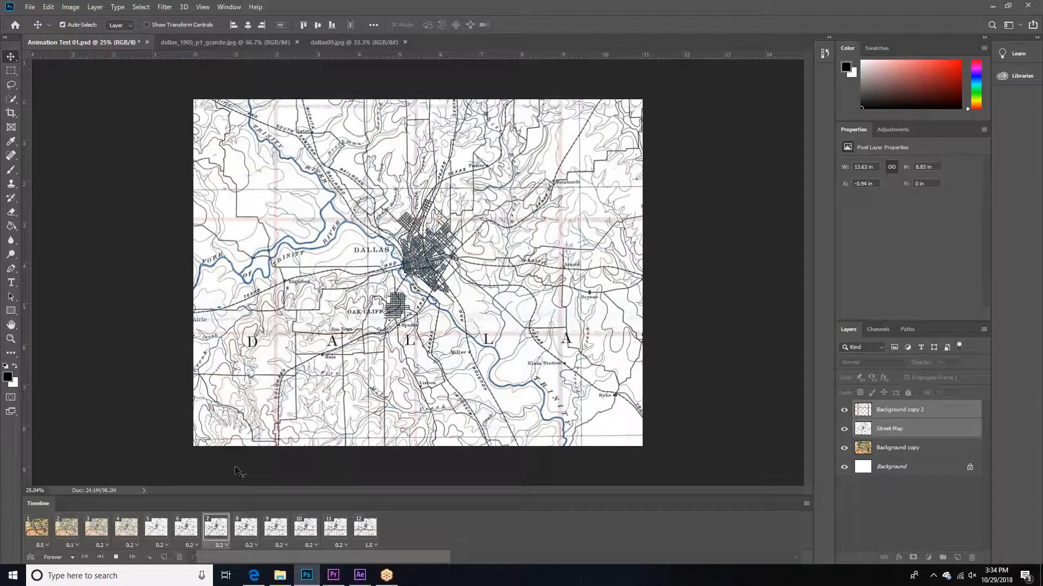
pyautogui.press('space')
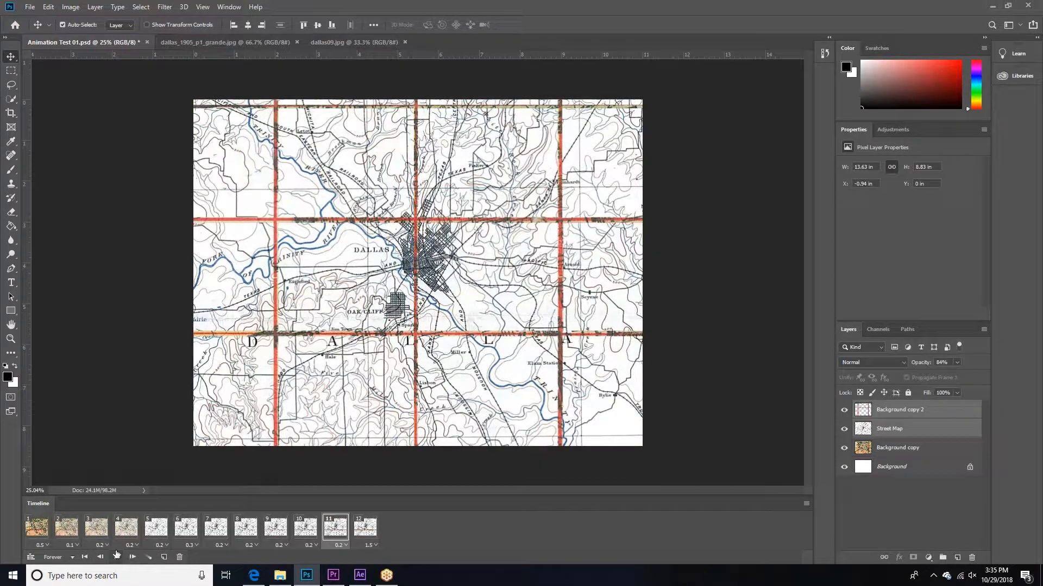
# Step: Save the Animation Test 01 document
pyautogui.click(30, 6)
pyautogui.click(55, 116)
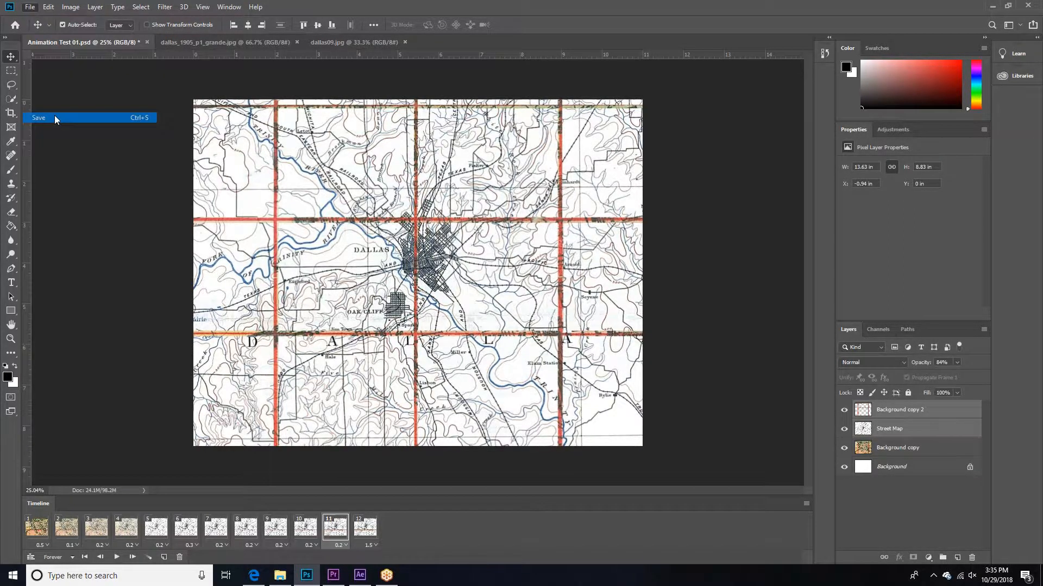
pyautogui.press('Return')
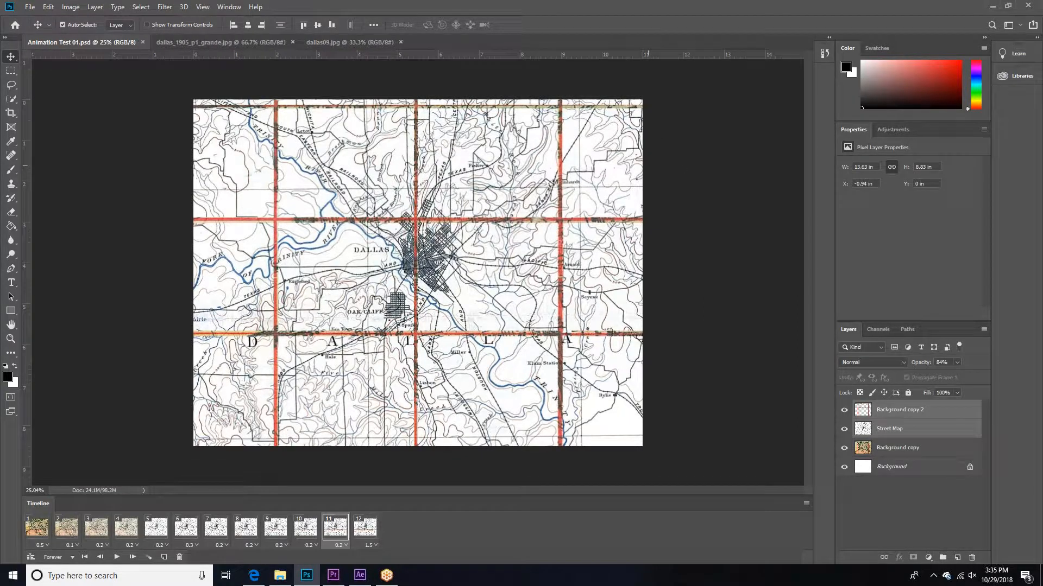
# Step: Export the document in GIF format as Animation Test 01 into the Animation folder, using Export As
pyautogui.click(28, 7)
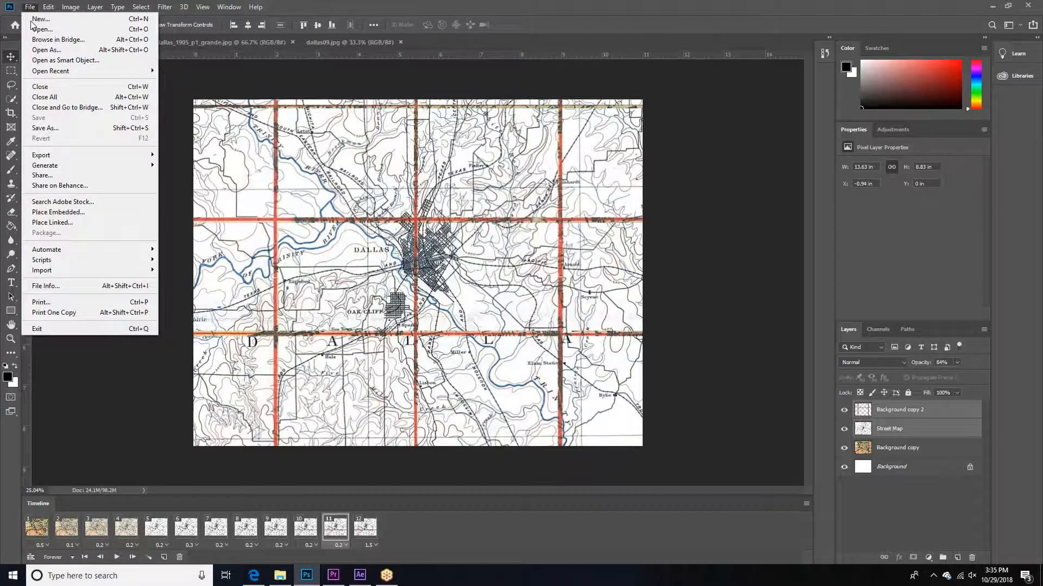
pyautogui.moveTo(63, 159)
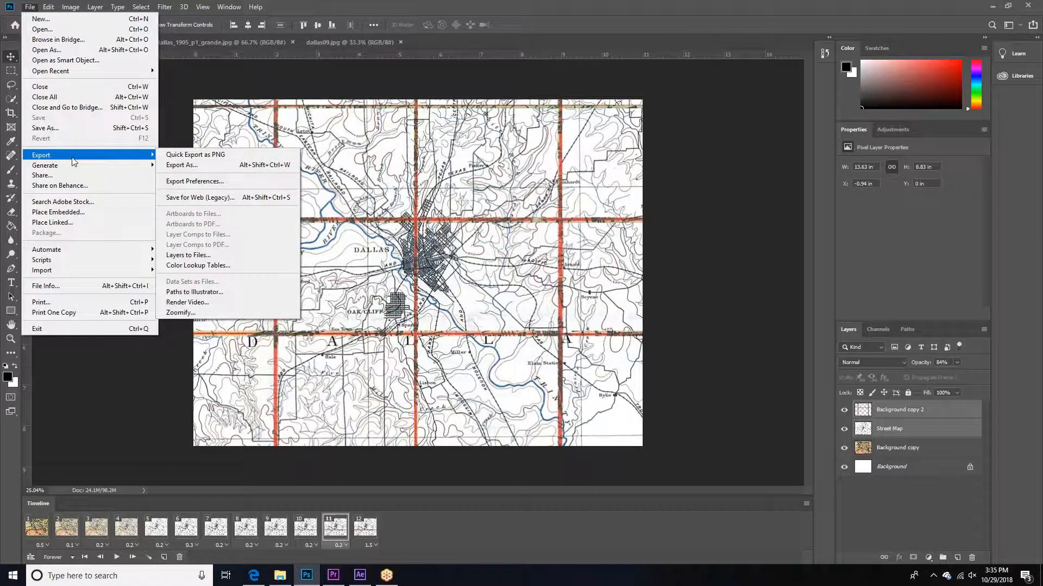
pyautogui.click(171, 166)
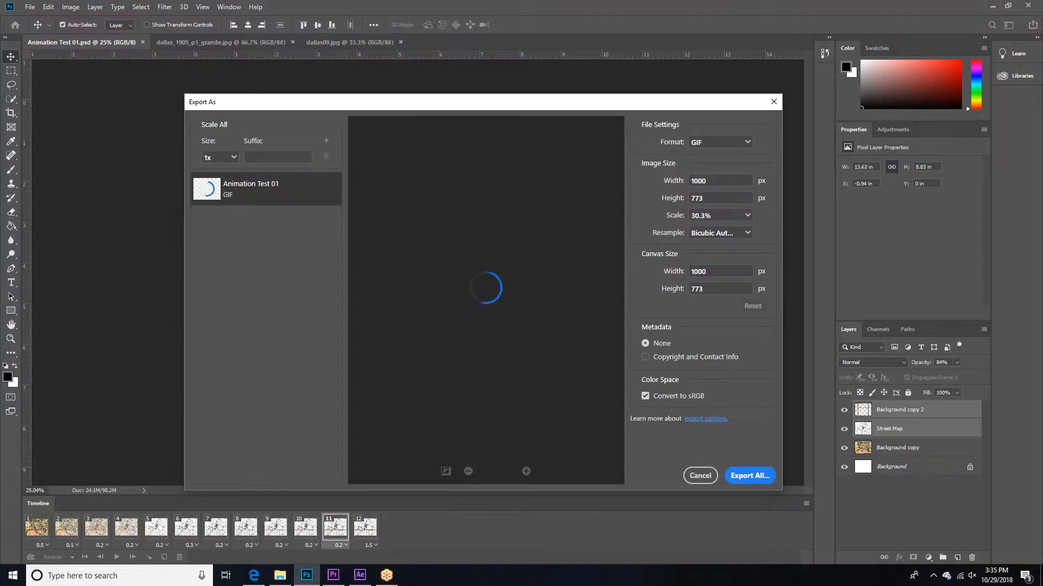
pyautogui.moveTo(422, 102); pyautogui.dragTo(347, 86)
pyautogui.click(642, 127)
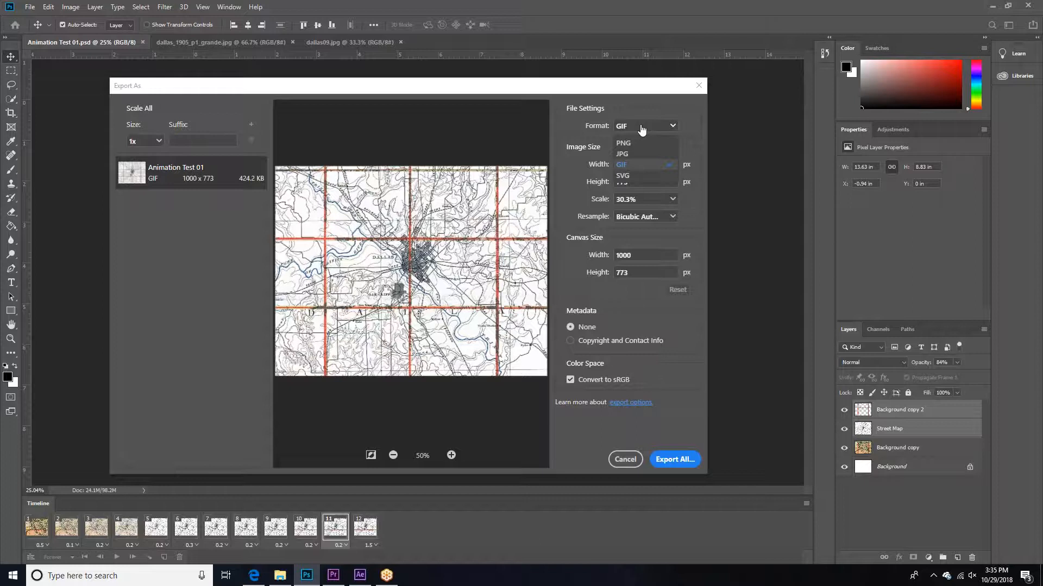
pyautogui.click(646, 164)
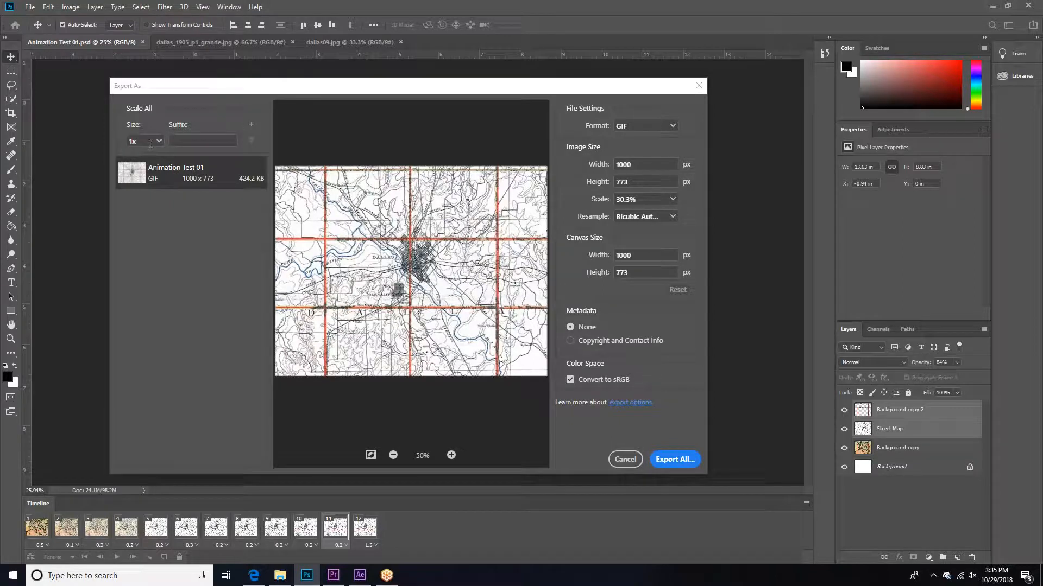
pyautogui.click(674, 460)
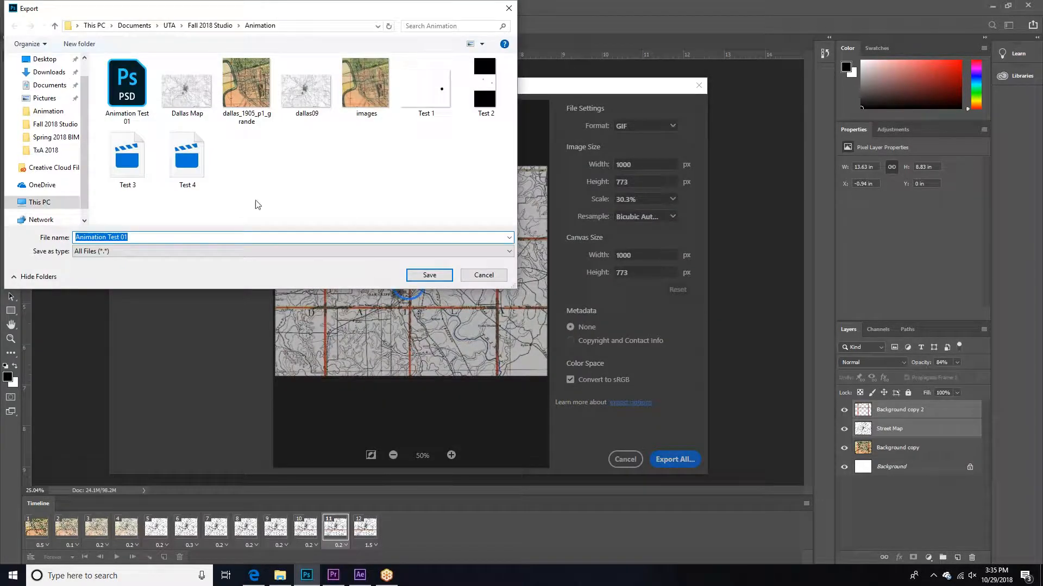
pyautogui.click(428, 276)
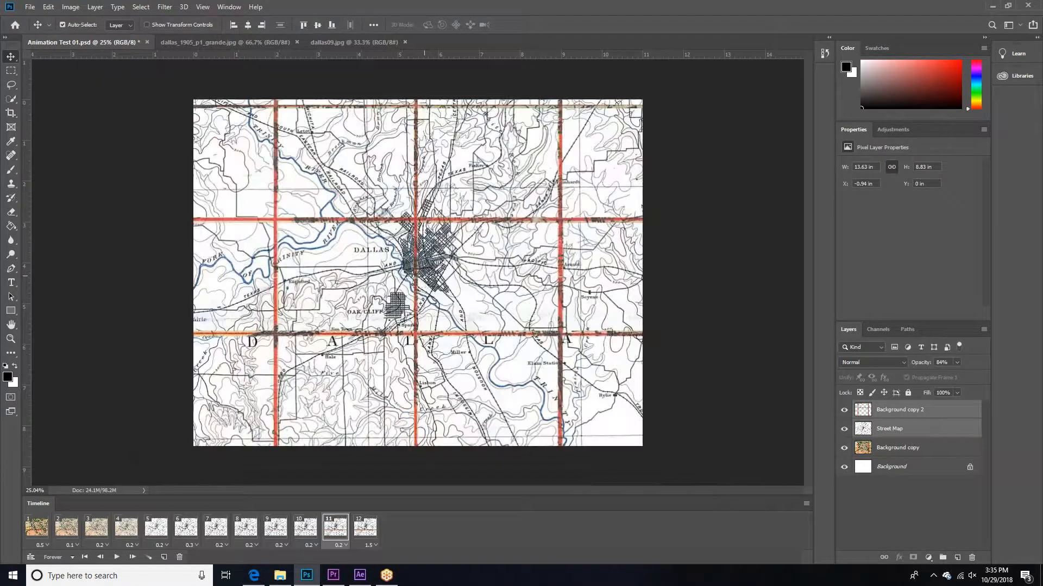
# Step: Check the exported Animation Test 01 GIF from the Animation folder in Internet Explorer, and return to Photoshop
pyautogui.click(280, 575)
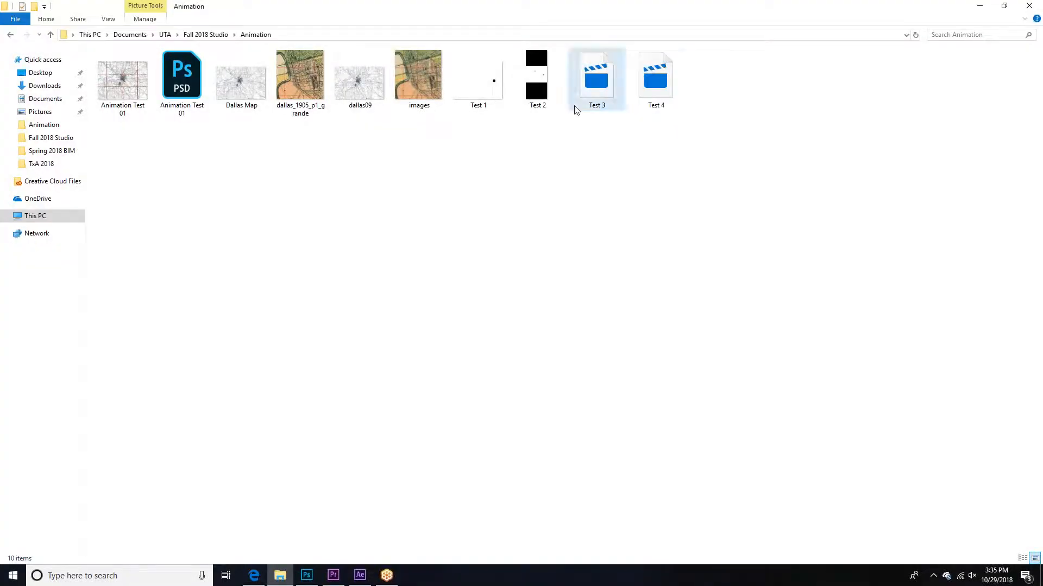
pyautogui.click(136, 84)
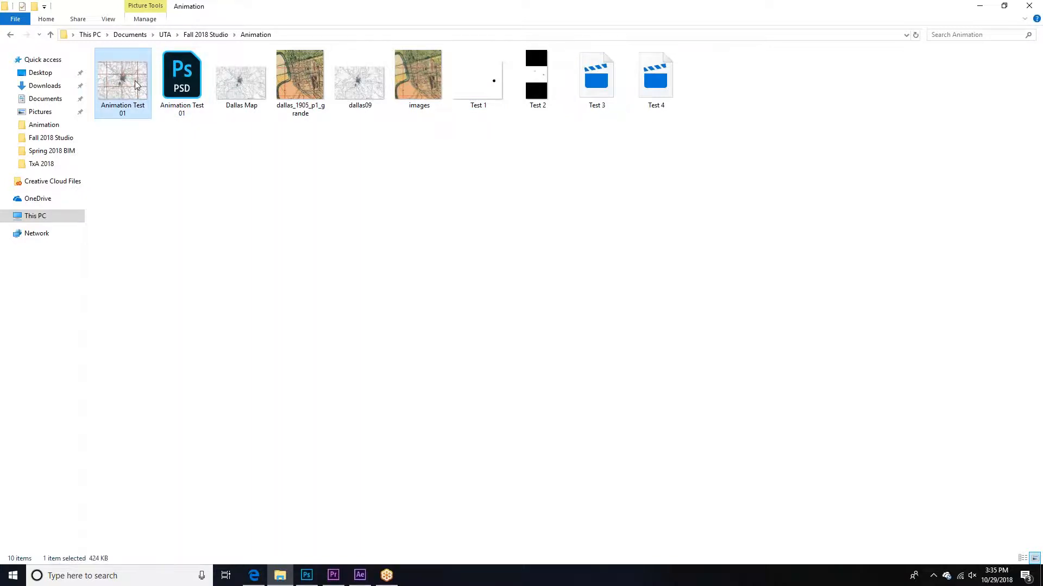
pyautogui.rightClick(136, 84)
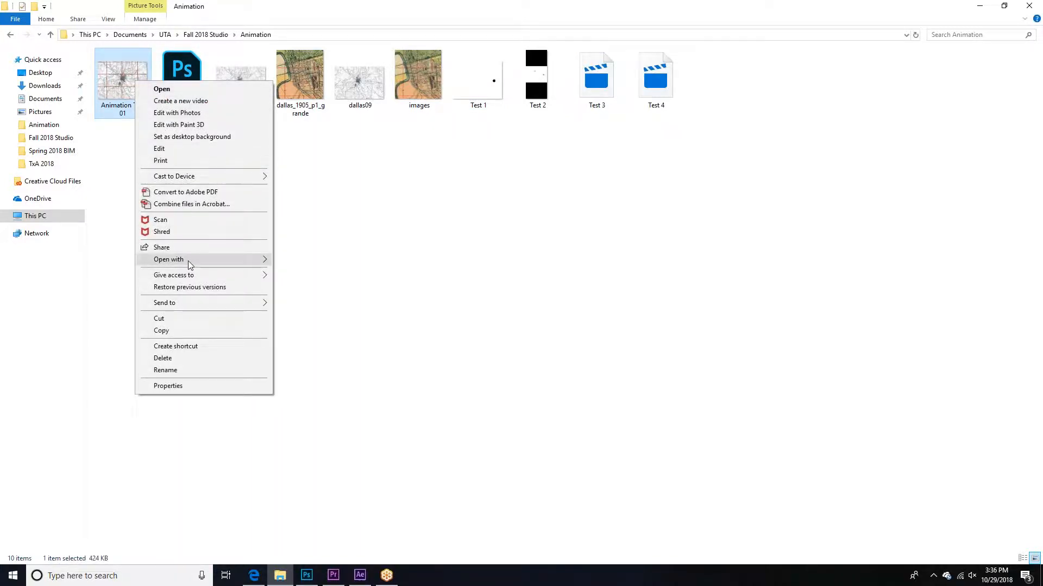
pyautogui.moveTo(190, 261)
pyautogui.click(310, 272)
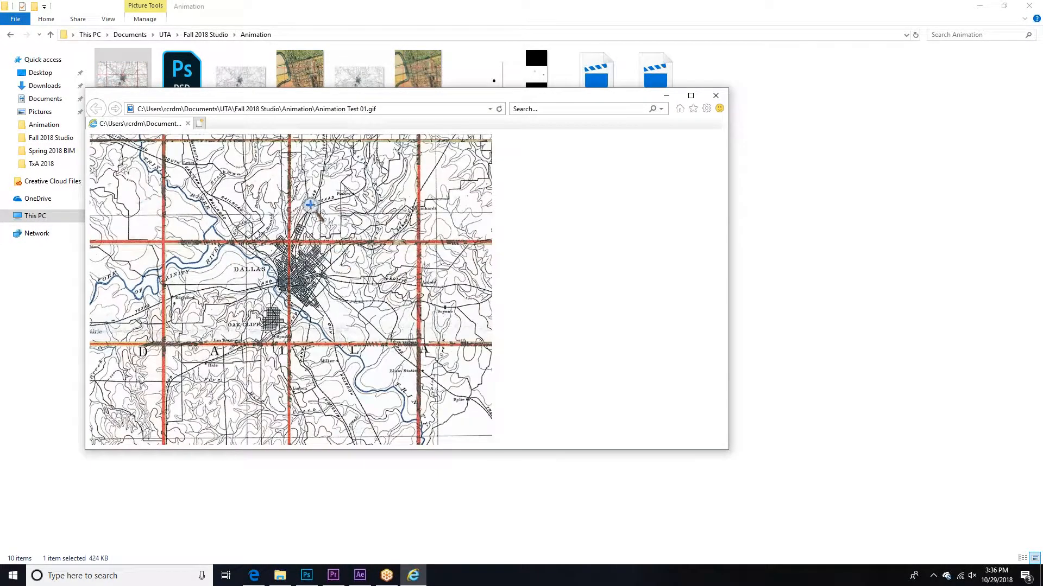
pyautogui.click(716, 95)
pyautogui.hotkey('alt', 'Tab')
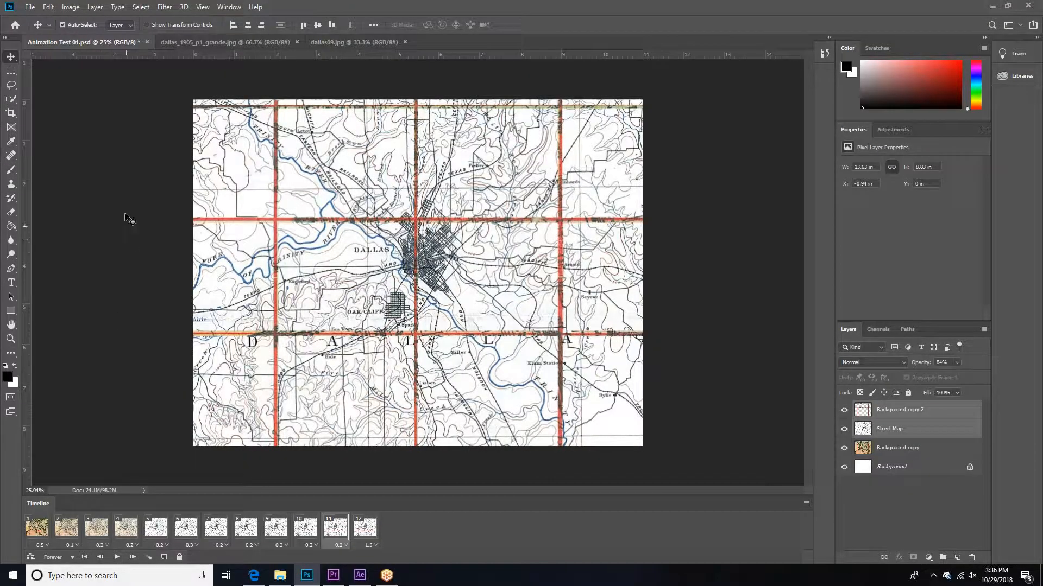
pyautogui.click(31, 8)
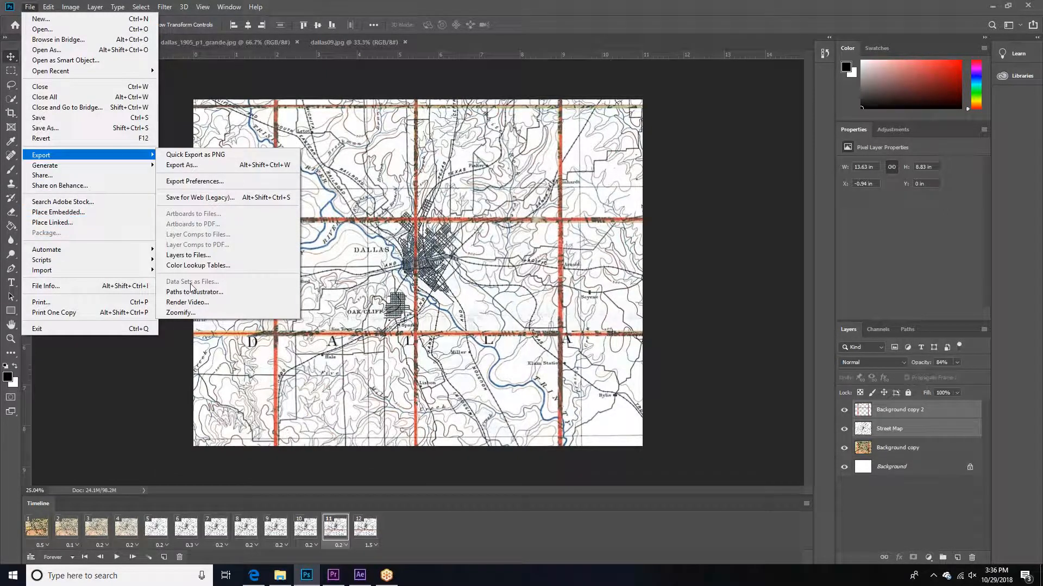
pyautogui.click(184, 165)
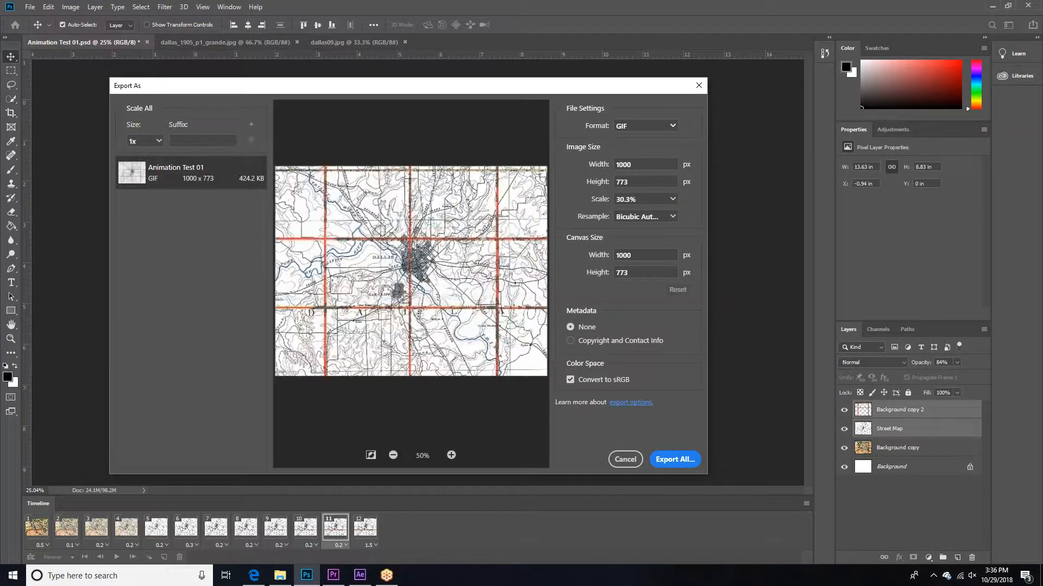
pyautogui.click(158, 143)
pyautogui.click(158, 142)
pyautogui.click(653, 127)
pyautogui.click(654, 129)
pyautogui.click(621, 405)
pyautogui.click(253, 573)
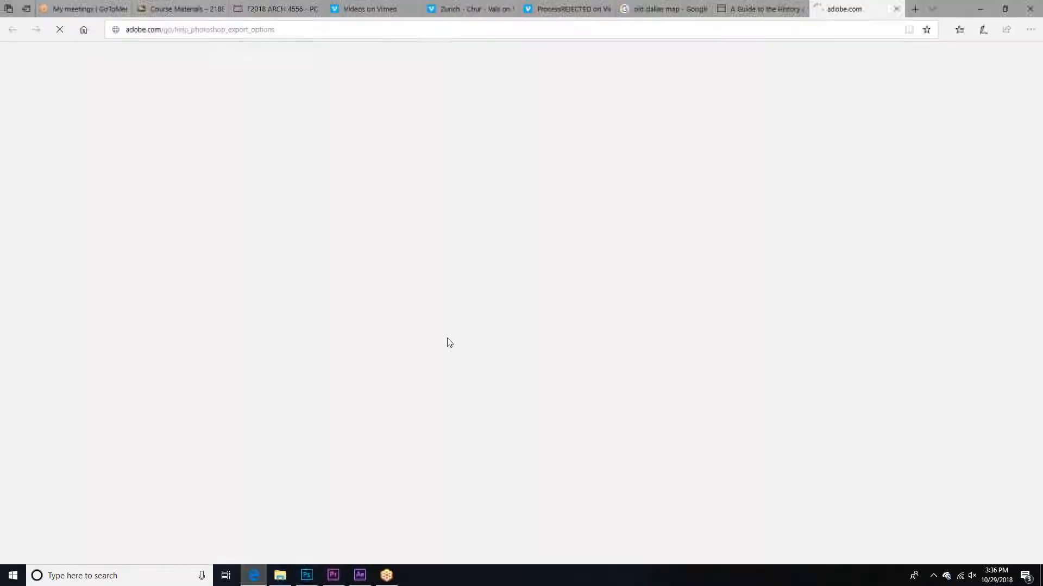
pyautogui.click(896, 9)
pyautogui.click(981, 10)
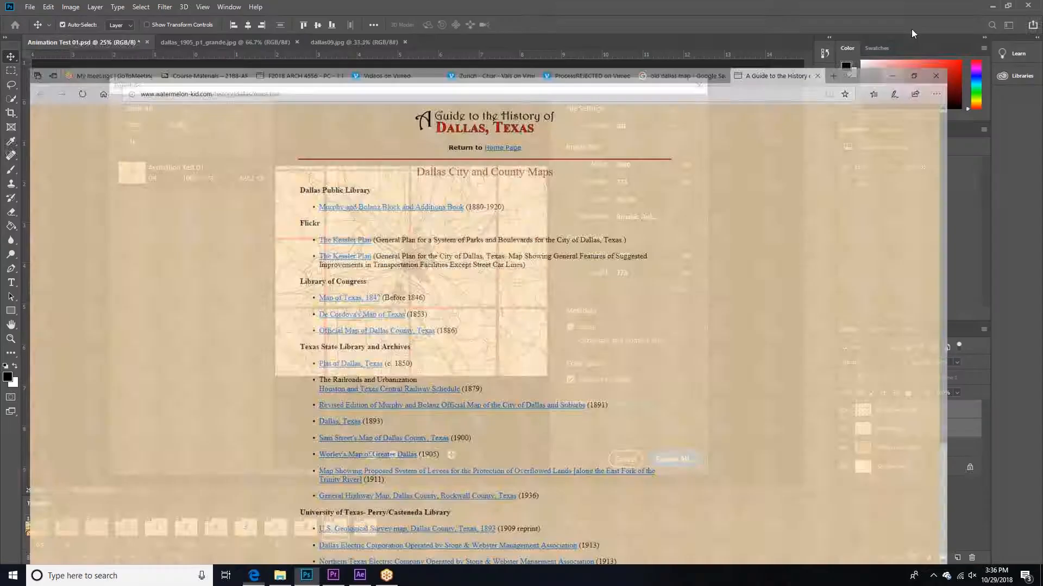
pyautogui.click(625, 460)
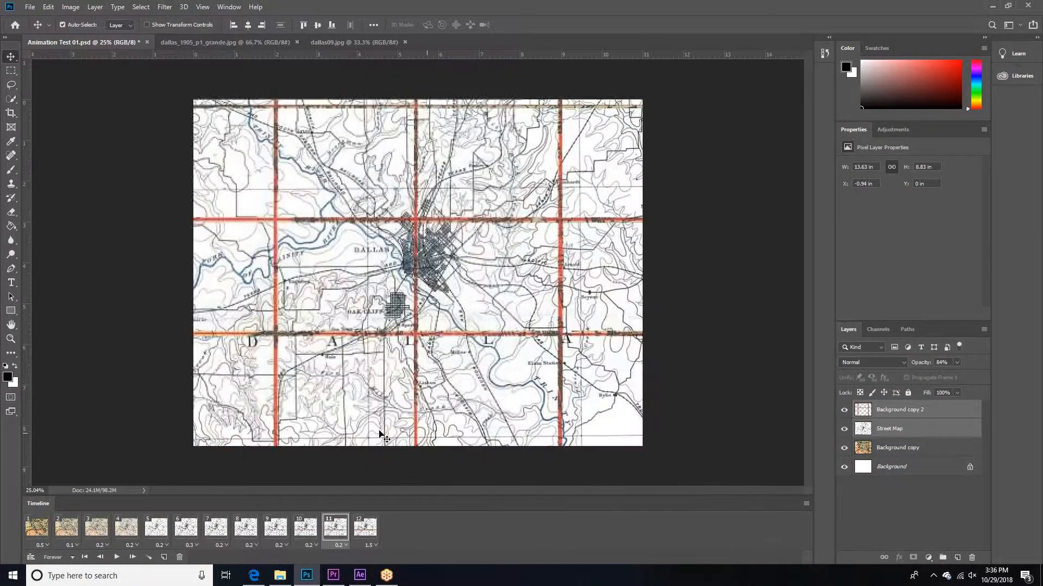
# Step: Set up a video render of the animation in H.264 format with the High Quality preset
pyautogui.click(30, 8)
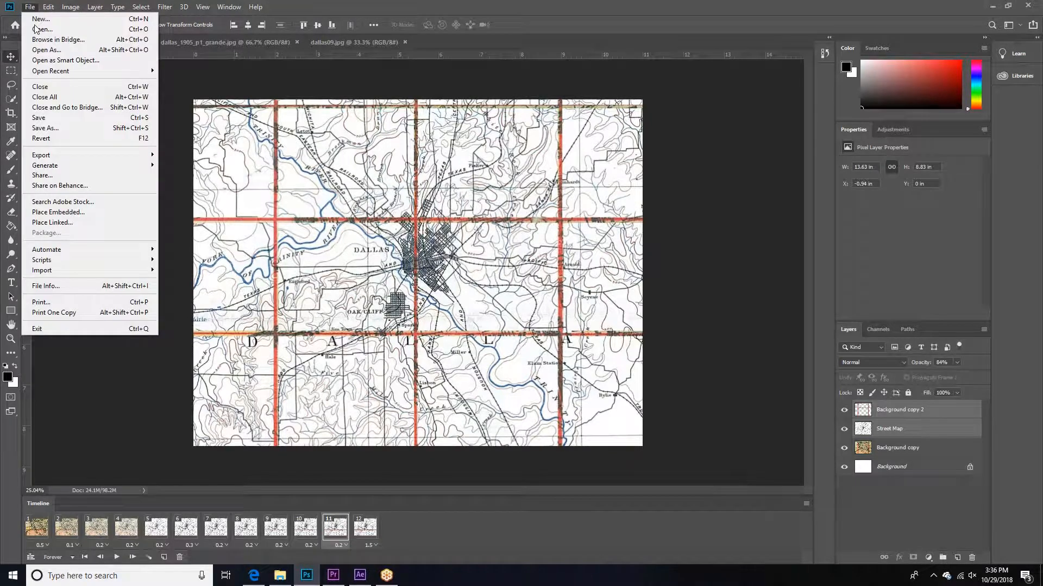
pyautogui.moveTo(63, 155)
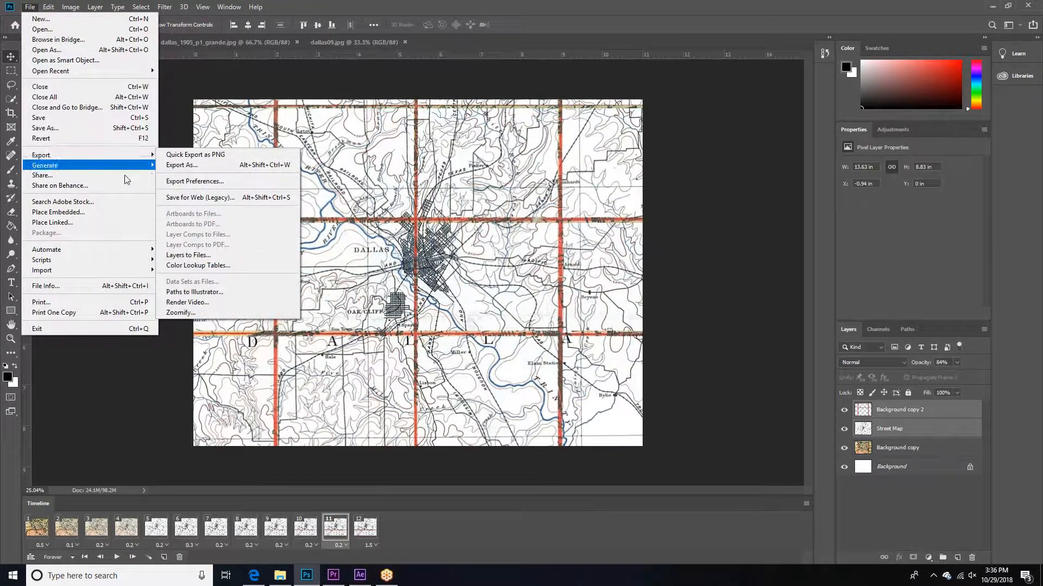
pyautogui.click(220, 304)
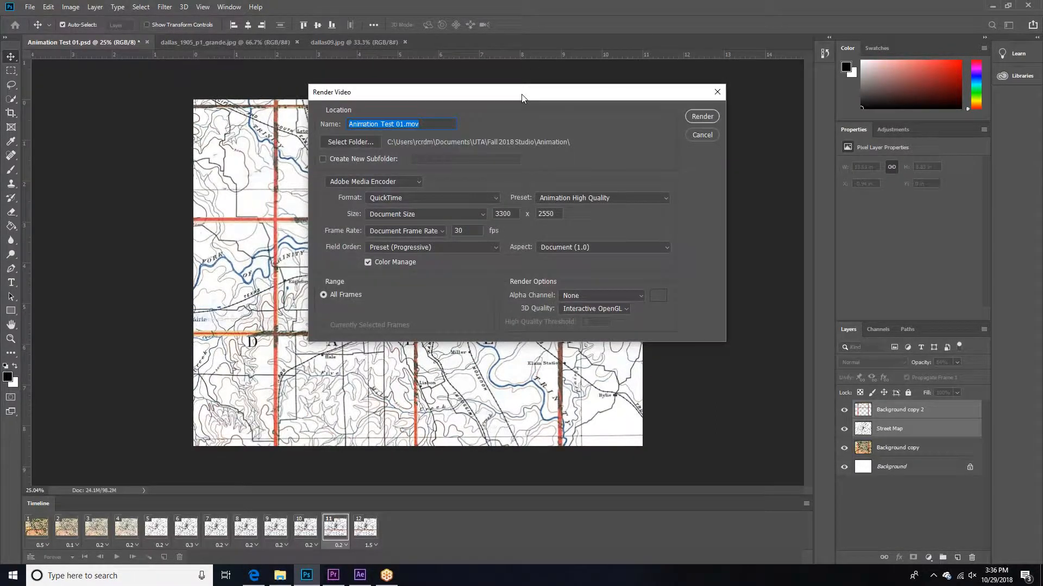
pyautogui.moveTo(521, 98); pyautogui.dragTo(456, 117)
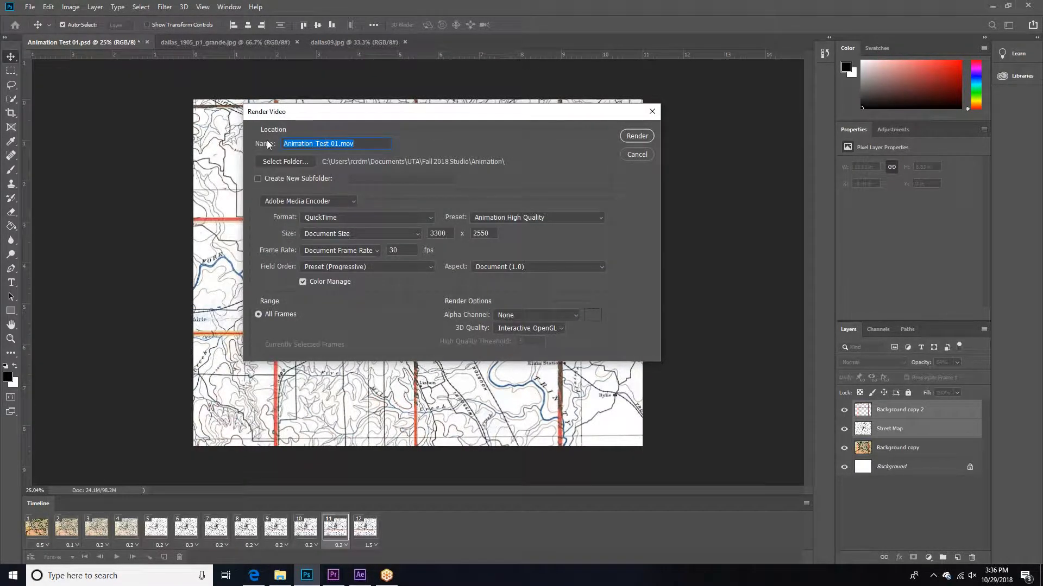
pyautogui.click(334, 219)
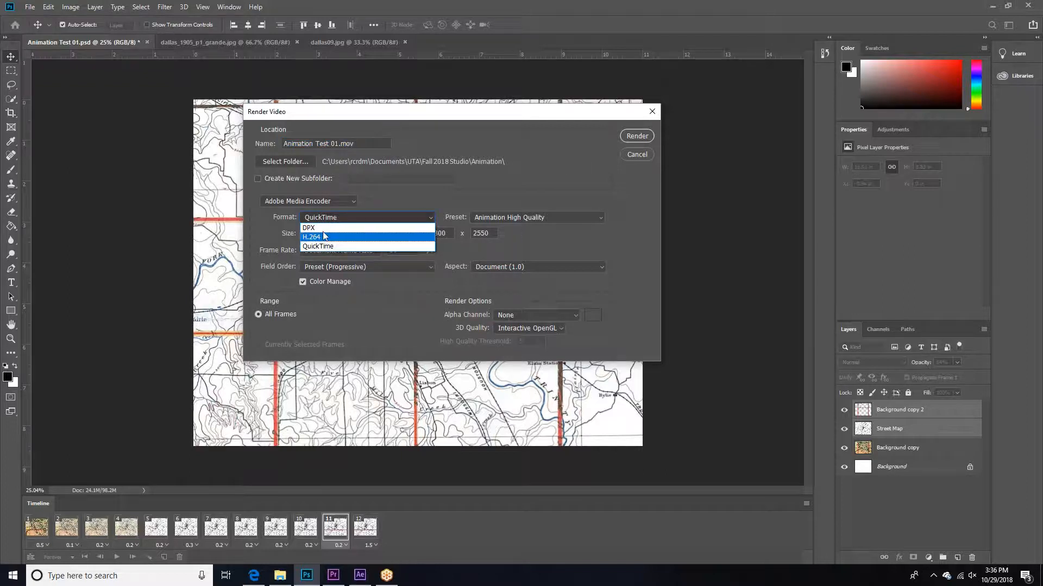
pyautogui.click(321, 237)
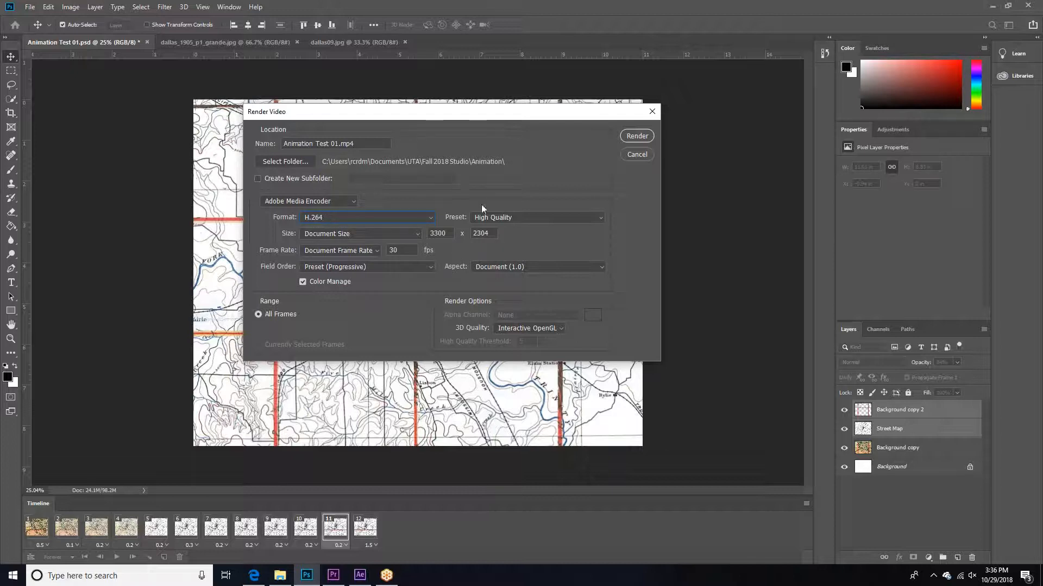
pyautogui.click(503, 218)
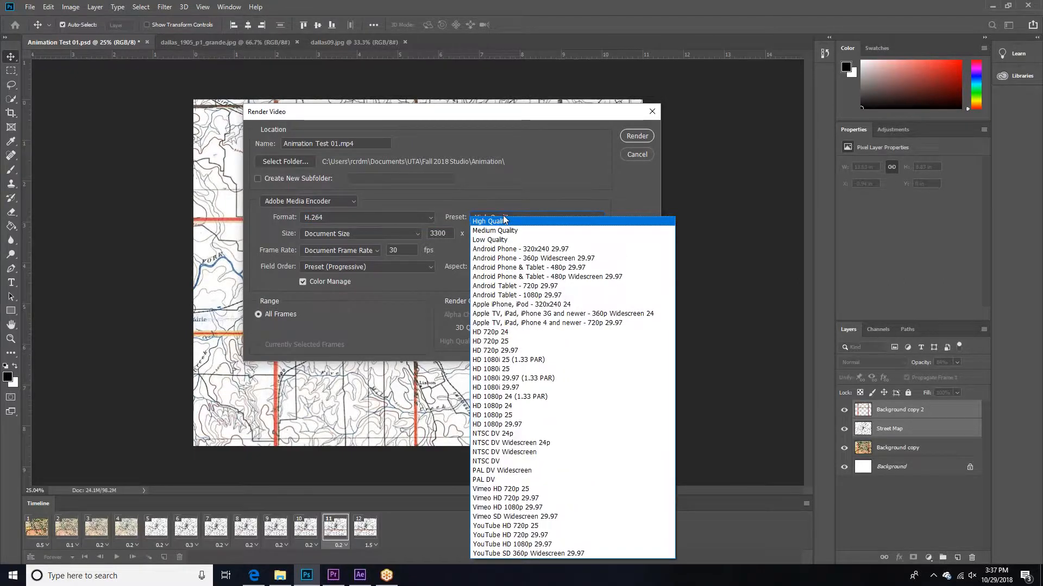
pyautogui.click(503, 219)
# Step: Choose the Animation folder as the destination and render the video as Animation Test 01.mp4 at 30 fps
pyautogui.doubleClick(430, 233)
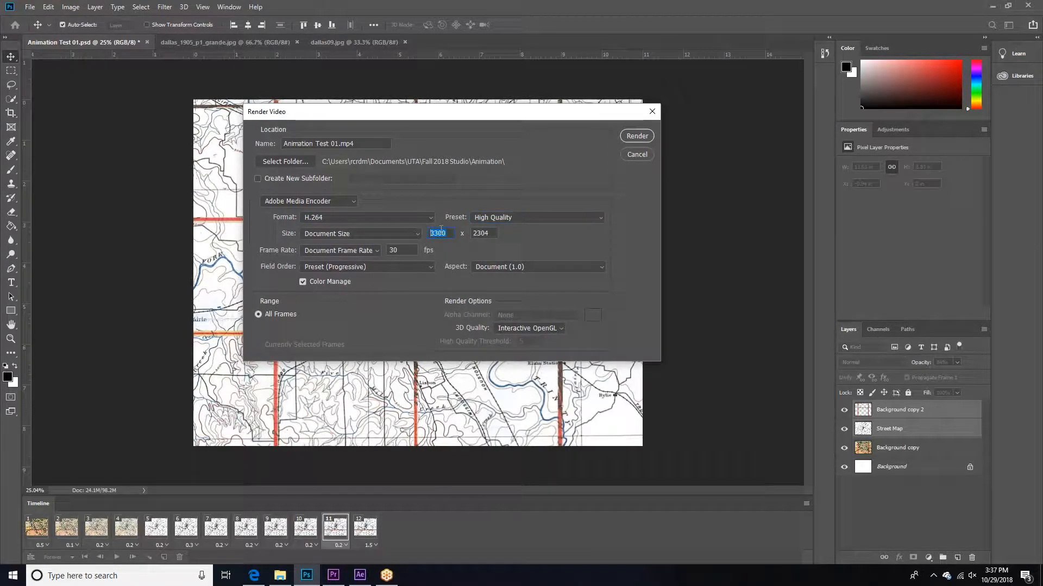
pyautogui.doubleClick(386, 250)
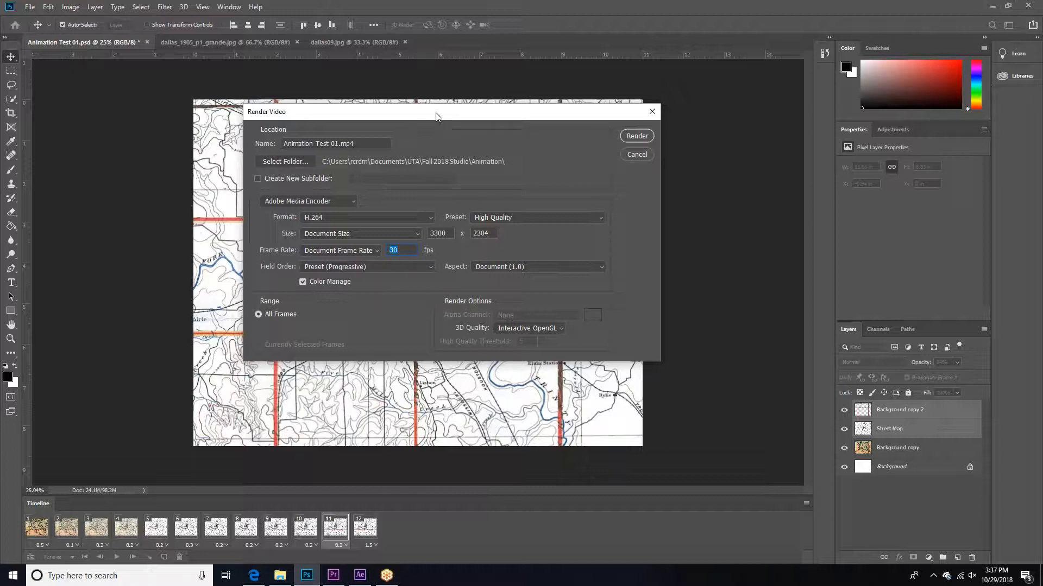
pyautogui.moveTo(436, 116); pyautogui.dragTo(423, 104)
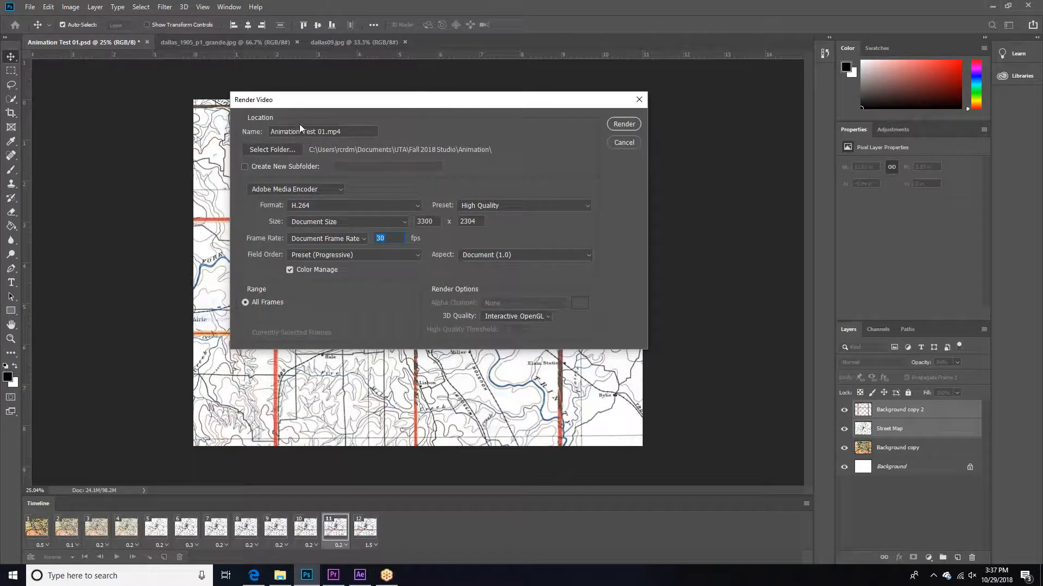
pyautogui.click(277, 154)
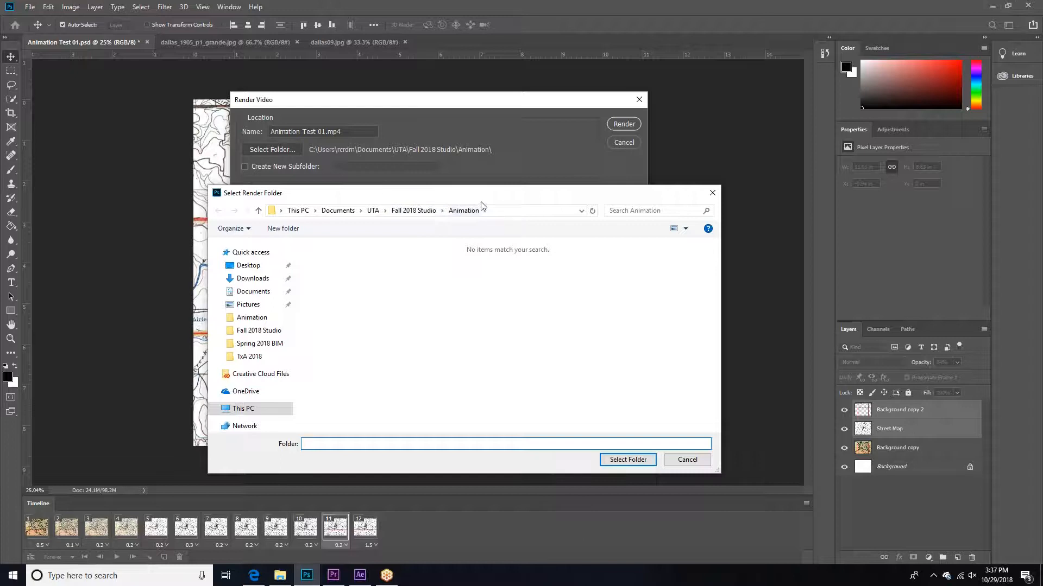
pyautogui.click(626, 460)
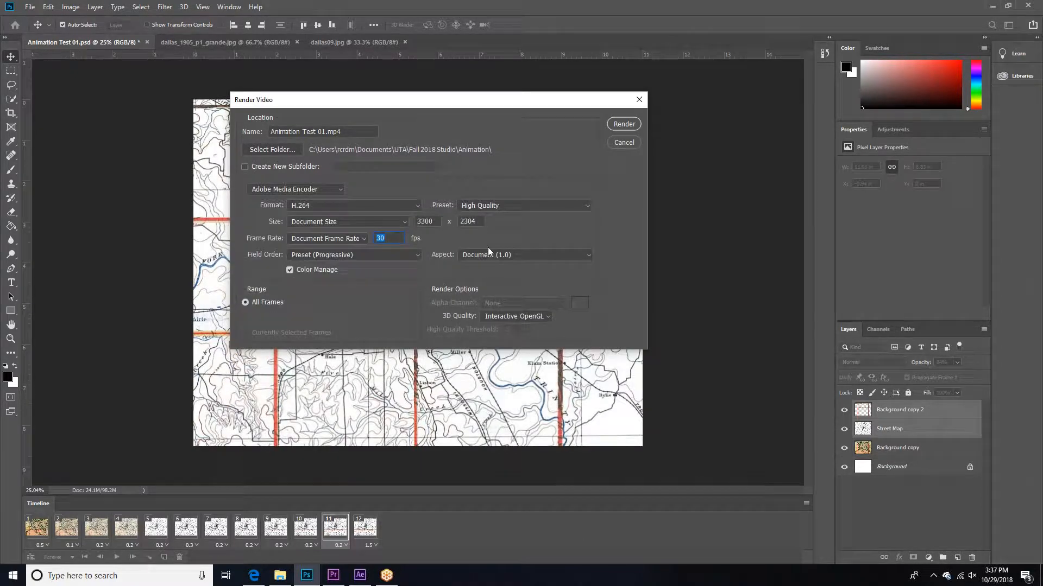
pyautogui.click(628, 127)
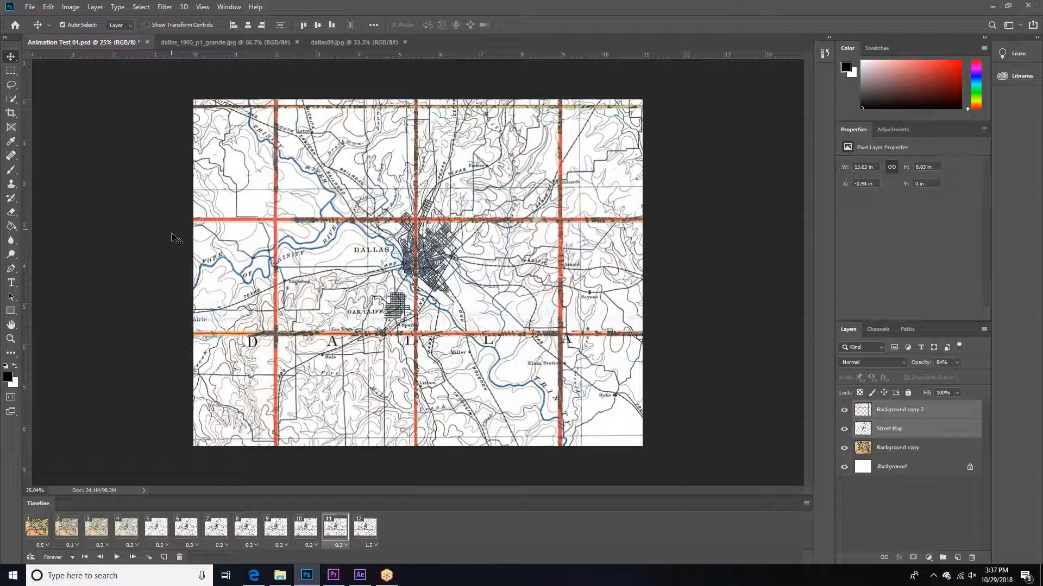
# Step: Switch to the Edge browser, close the Dallas history maps page and minimize the window
pyautogui.click(254, 575)
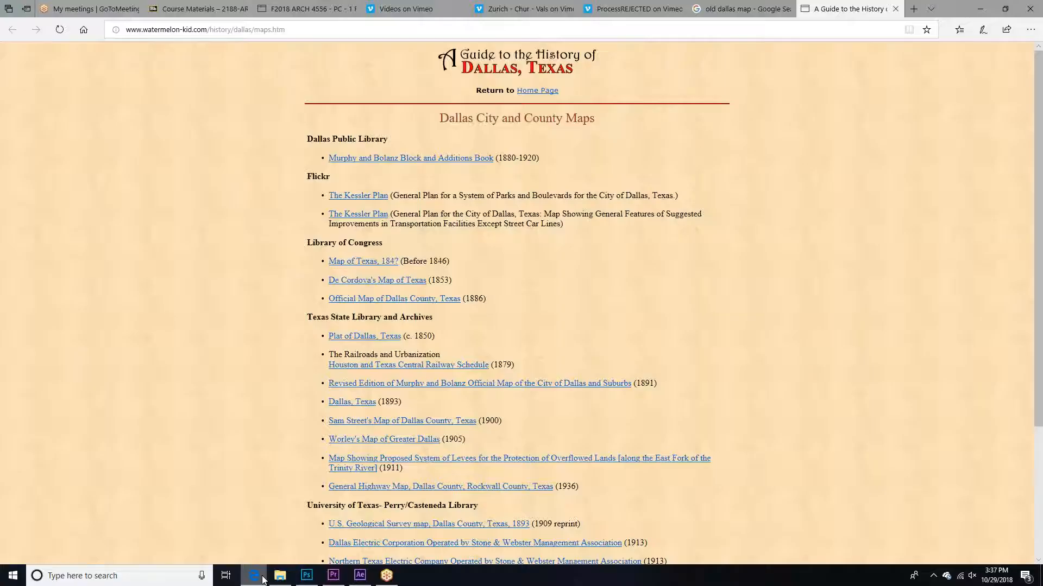
pyautogui.click(895, 9)
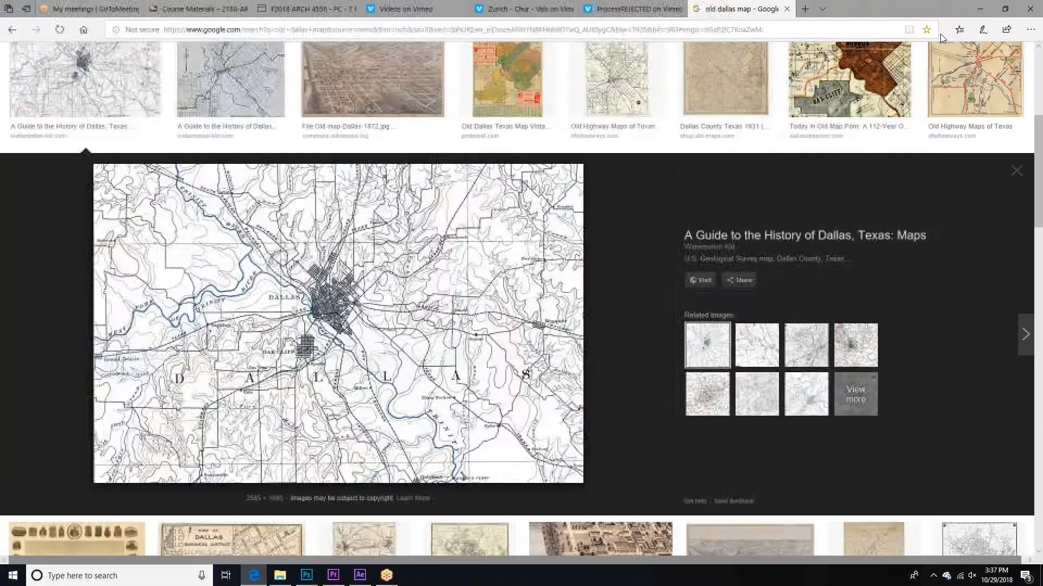
pyautogui.click(980, 9)
# Step: Open the rendered Animation Test 01 MP4 from the Animation folder in Windows Media Player
pyautogui.click(279, 575)
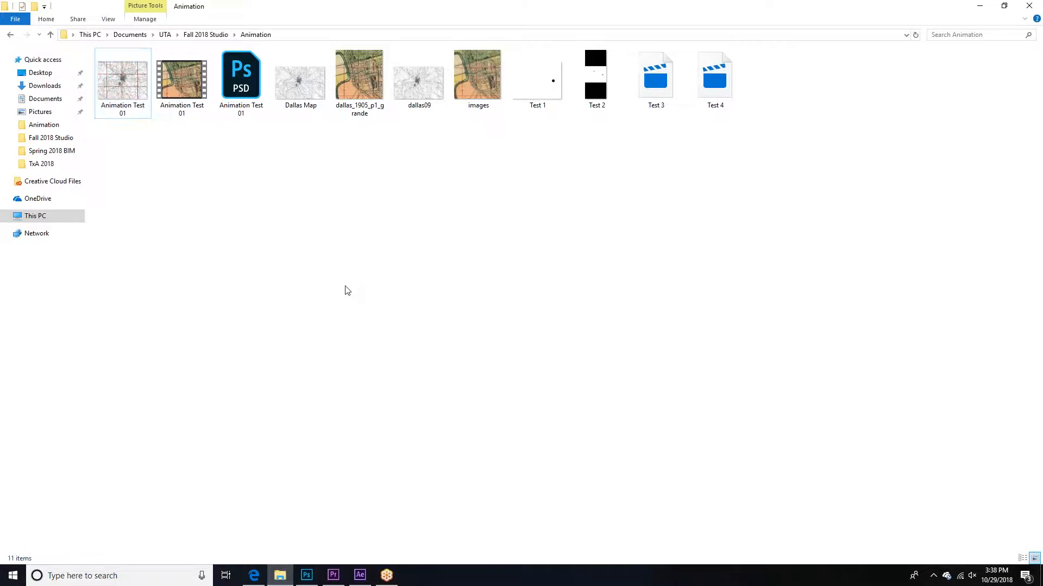
pyautogui.click(187, 73)
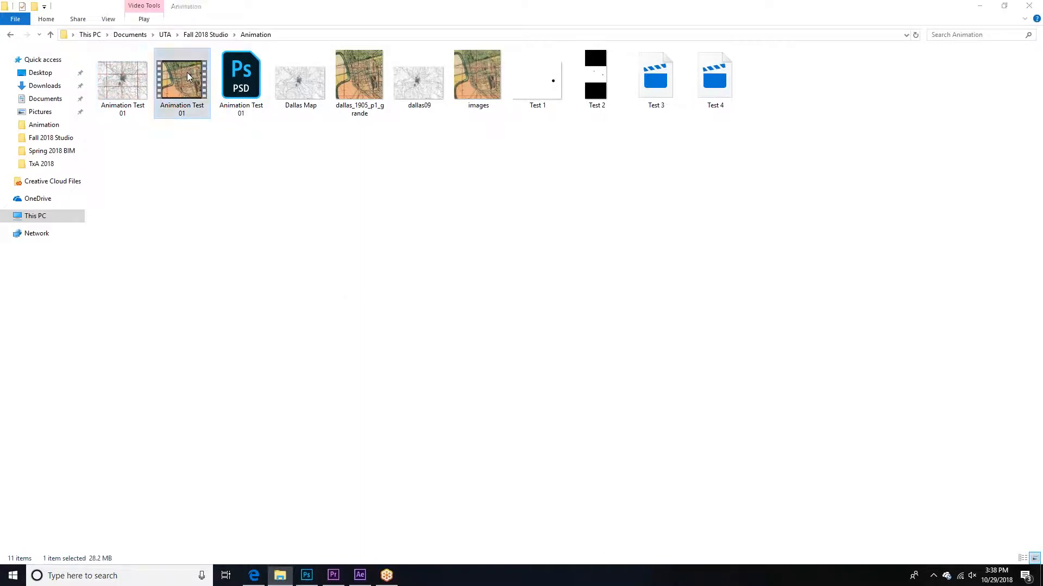
pyautogui.doubleClick(187, 73)
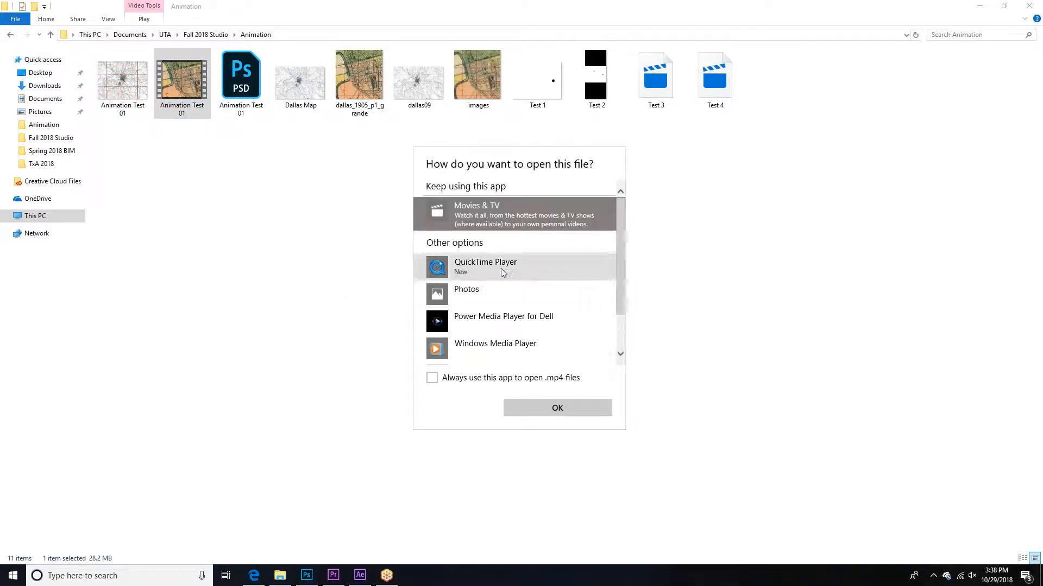
pyautogui.click(497, 347)
pyautogui.click(549, 409)
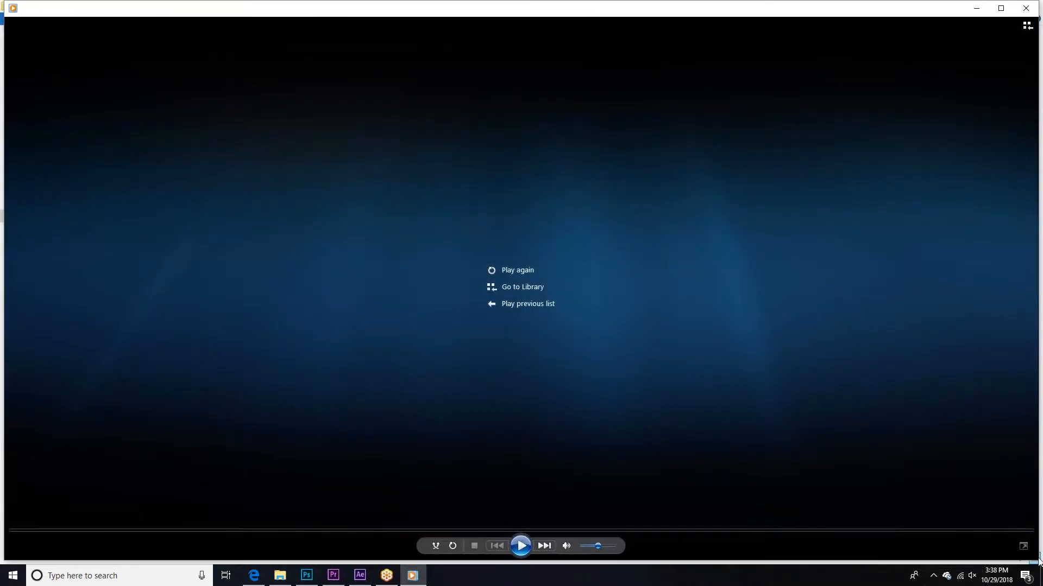
# Step: Shrink the player window, play the rendered video with repeat turned on, and close the player
pyautogui.moveTo(1032, 558); pyautogui.dragTo(518, 452)
pyautogui.click(260, 437)
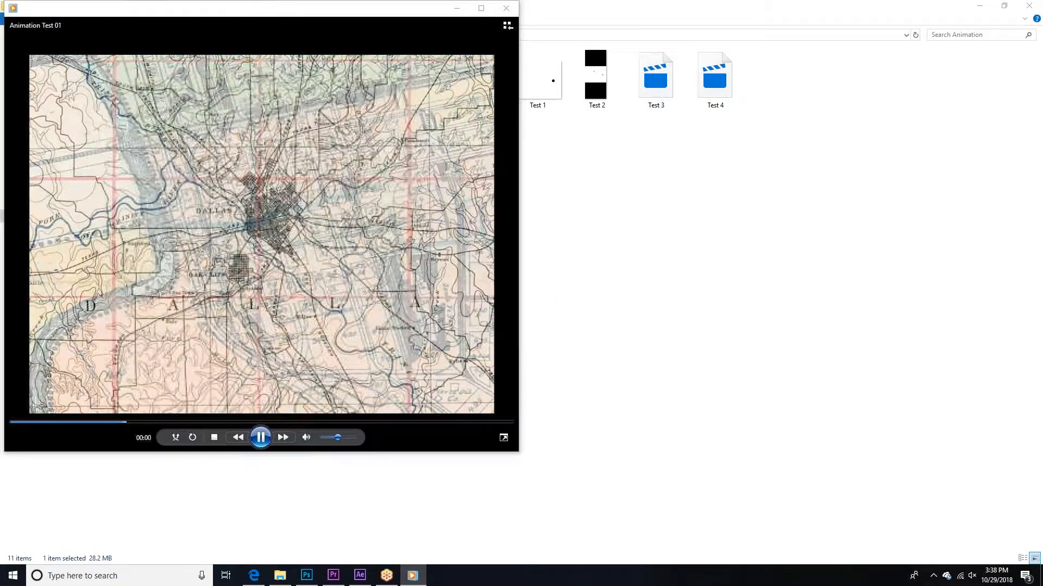
pyautogui.moveTo(281, 10); pyautogui.dragTo(416, 62)
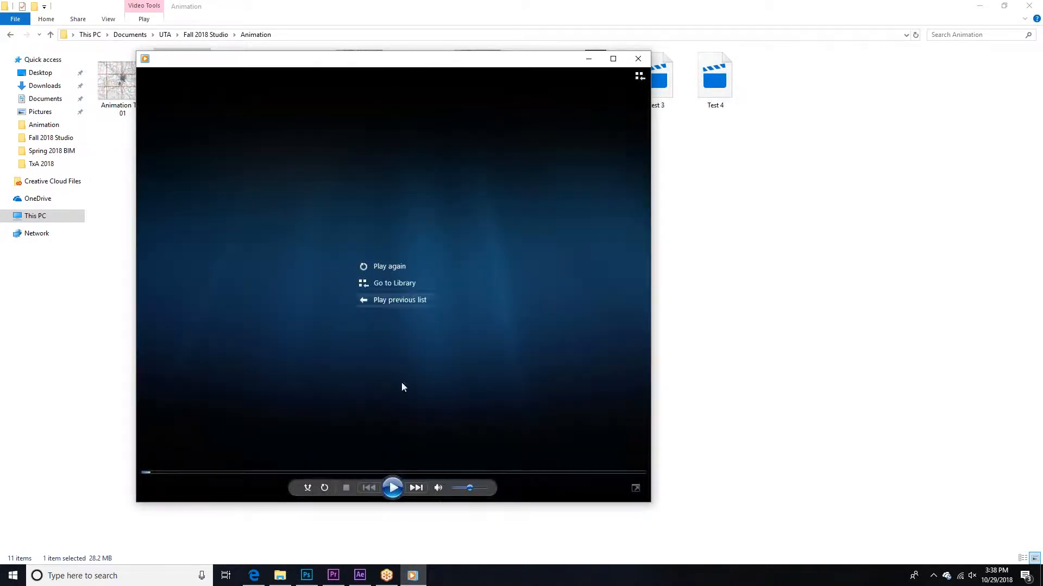
pyautogui.click(325, 488)
pyautogui.click(393, 487)
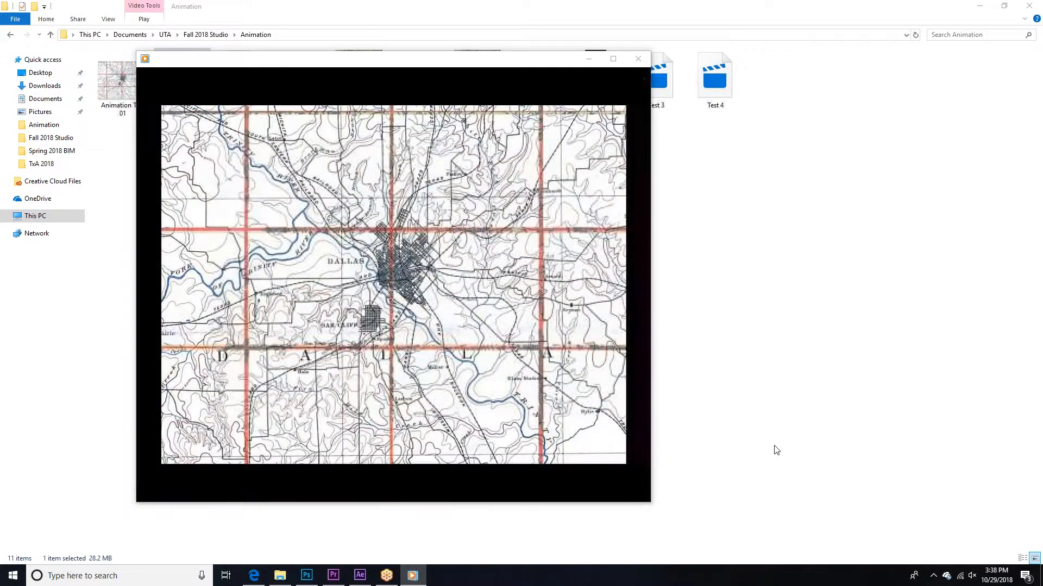
pyautogui.click(639, 58)
# Step: Return to Photoshop and render the animation as Animation Test 01.mov in QuickTime format with the Animation High Quality preset
pyautogui.click(306, 575)
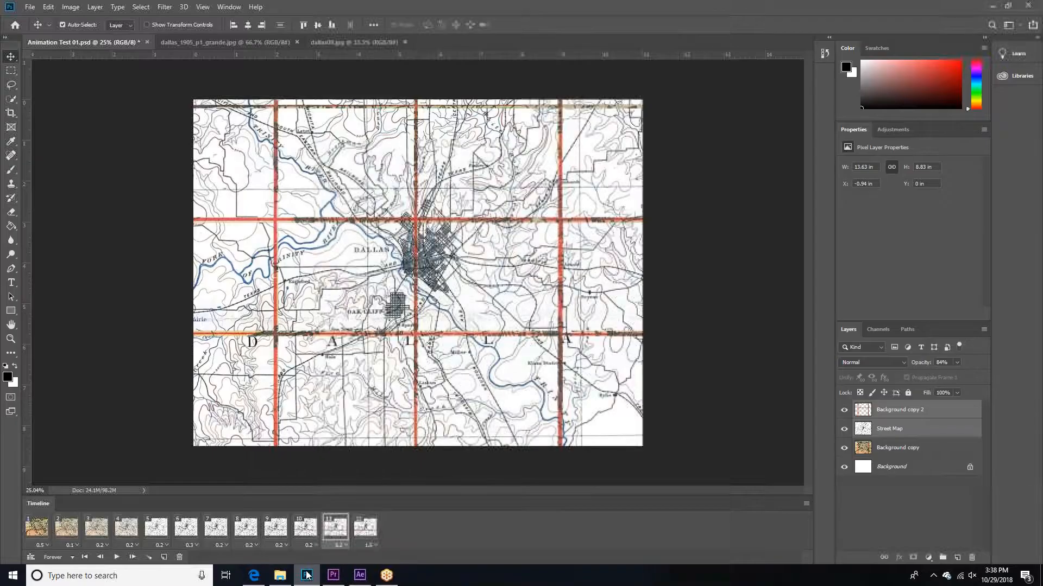
pyautogui.click(30, 7)
pyautogui.moveTo(64, 155)
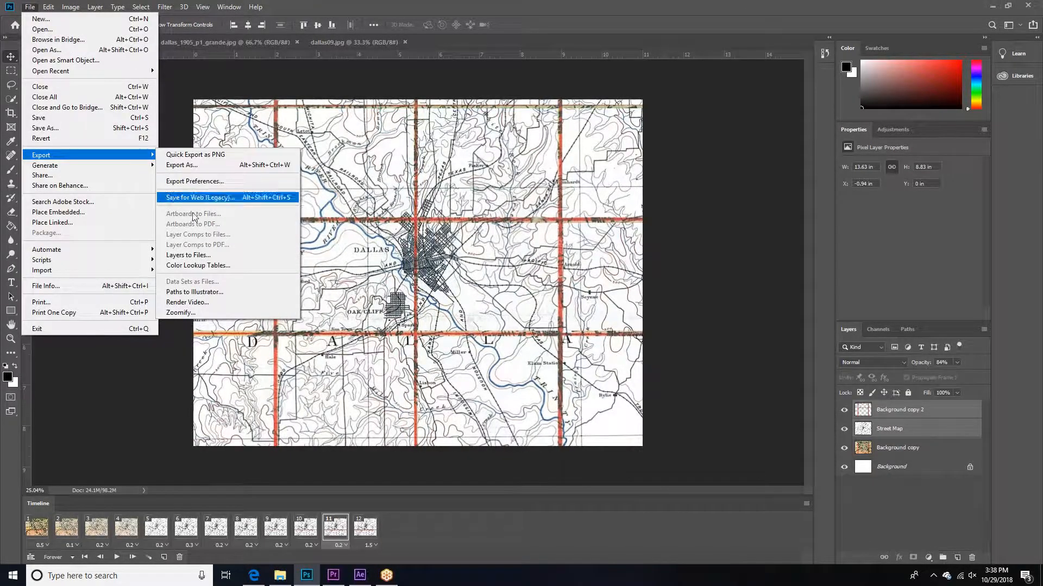
pyautogui.click(203, 305)
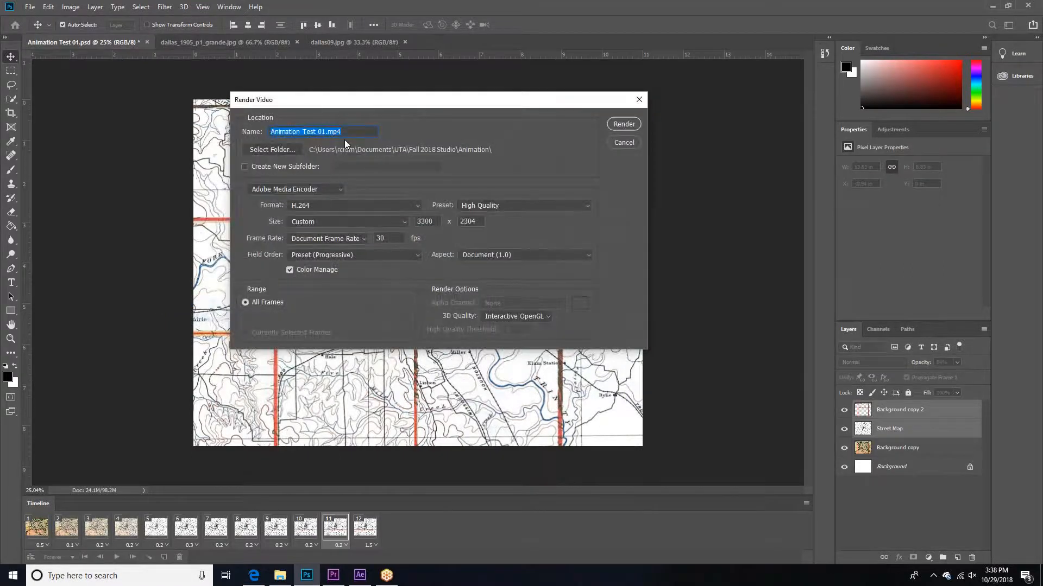
pyautogui.click(326, 205)
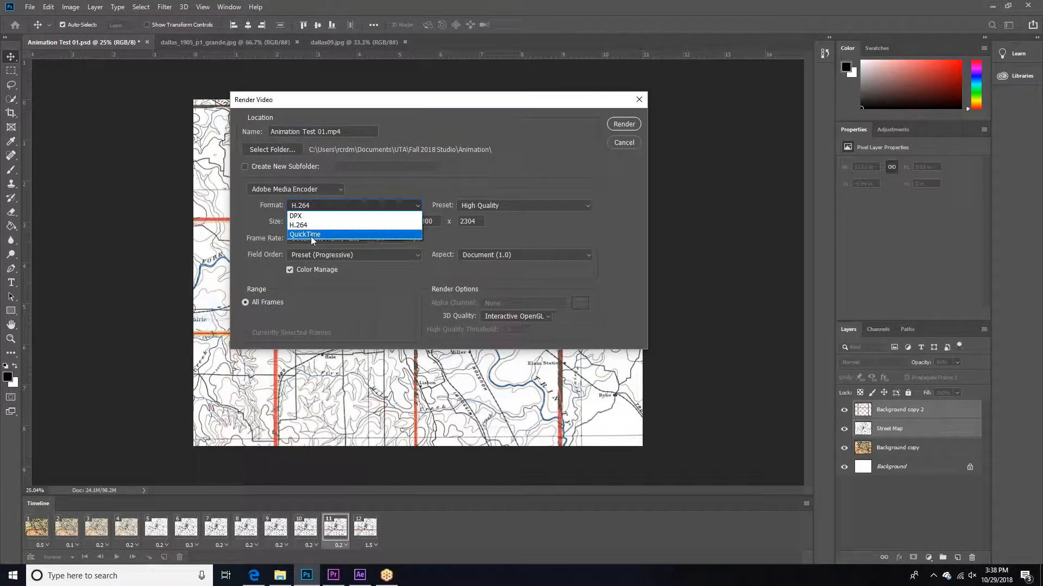
pyautogui.click(311, 237)
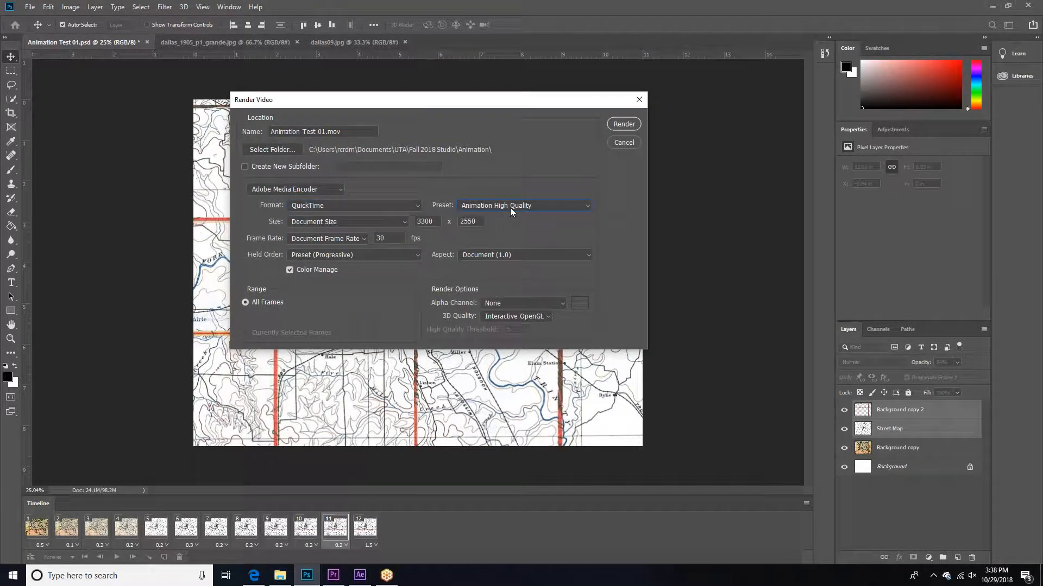
pyautogui.moveTo(453, 102); pyautogui.dragTo(450, 112)
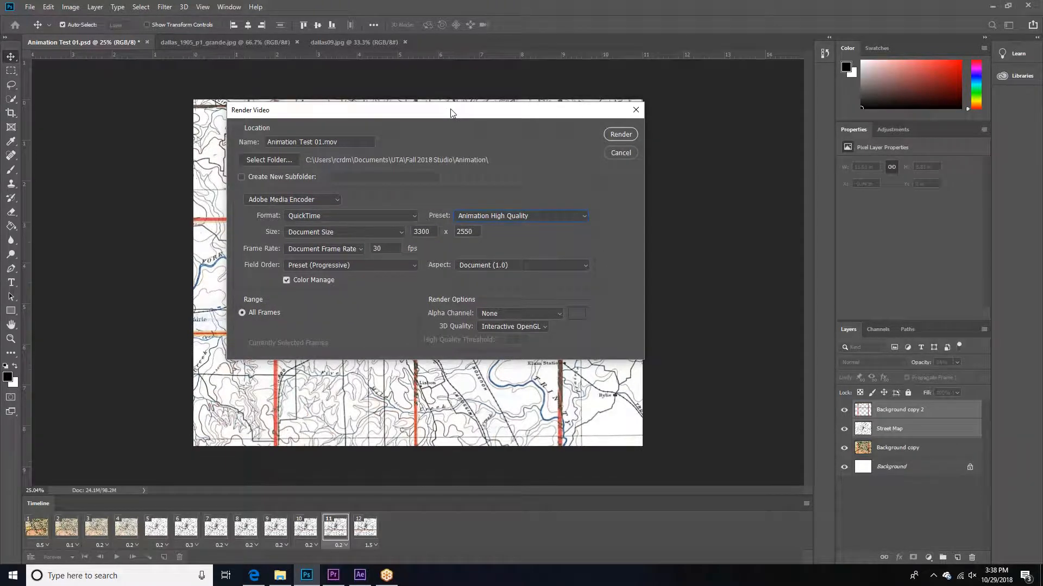
pyautogui.click(621, 134)
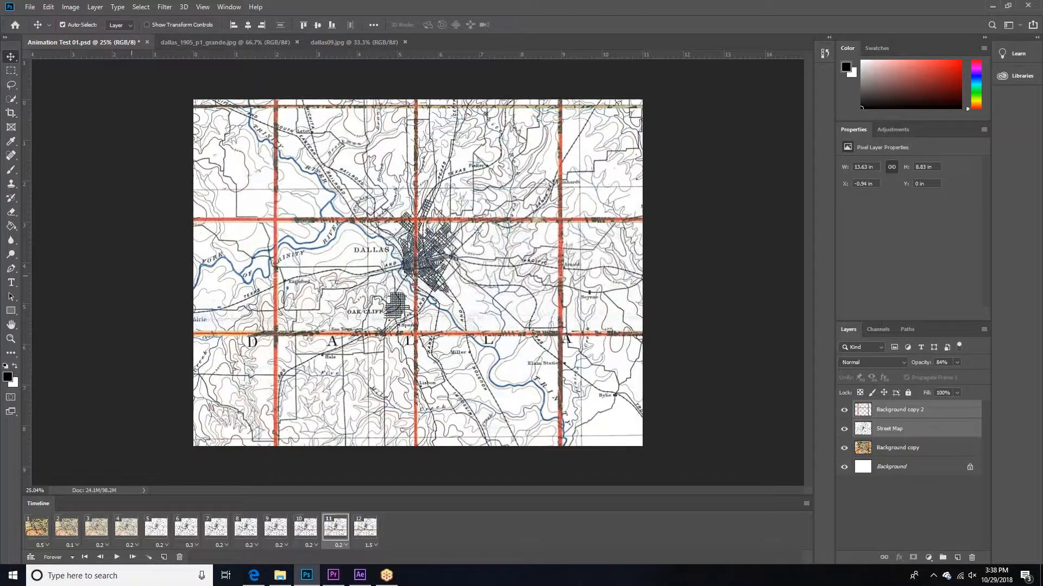
# Step: Switch to the Animation folder in File Explorer and open the rendered Animation Test 01 video clip in QuickTime Player
pyautogui.click(280, 576)
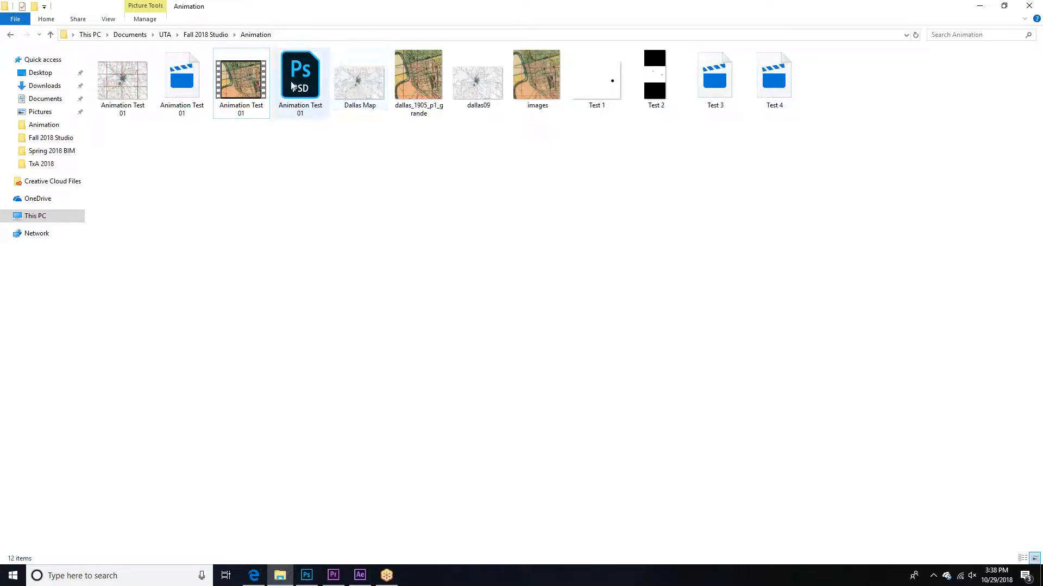
pyautogui.click(184, 81)
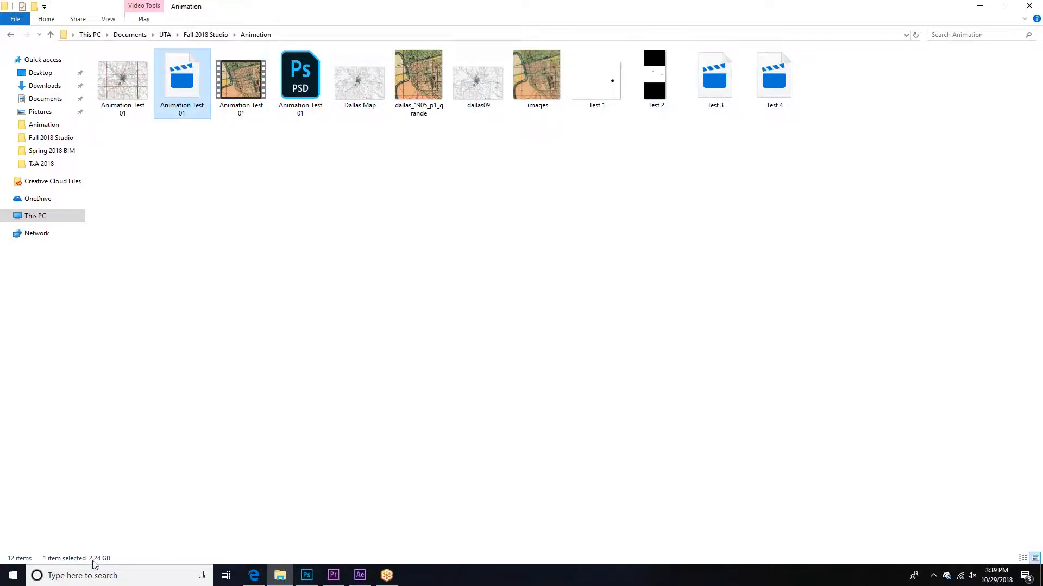
pyautogui.rightClick(170, 63)
pyautogui.moveTo(220, 140)
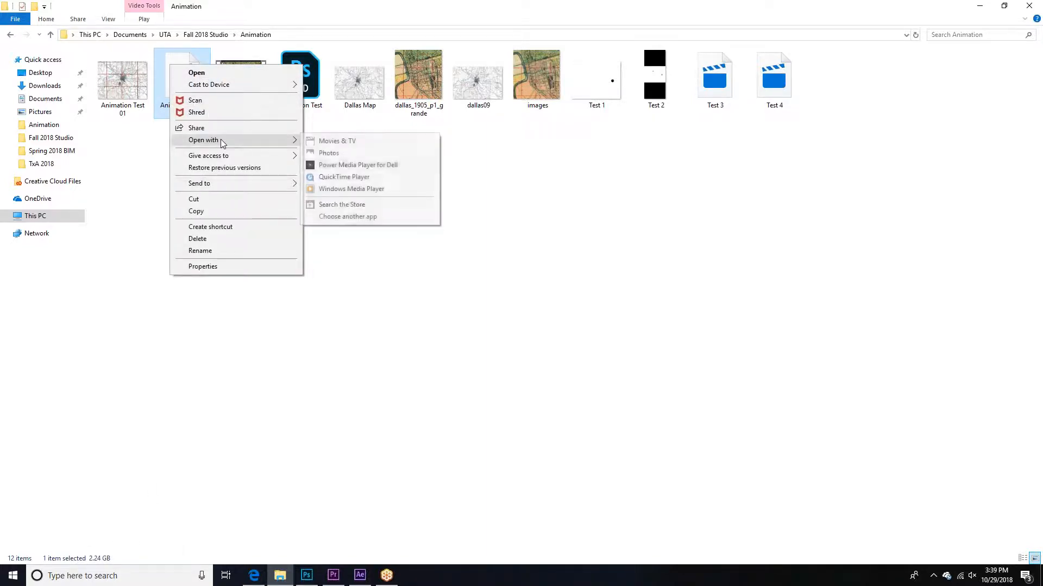
pyautogui.click(337, 177)
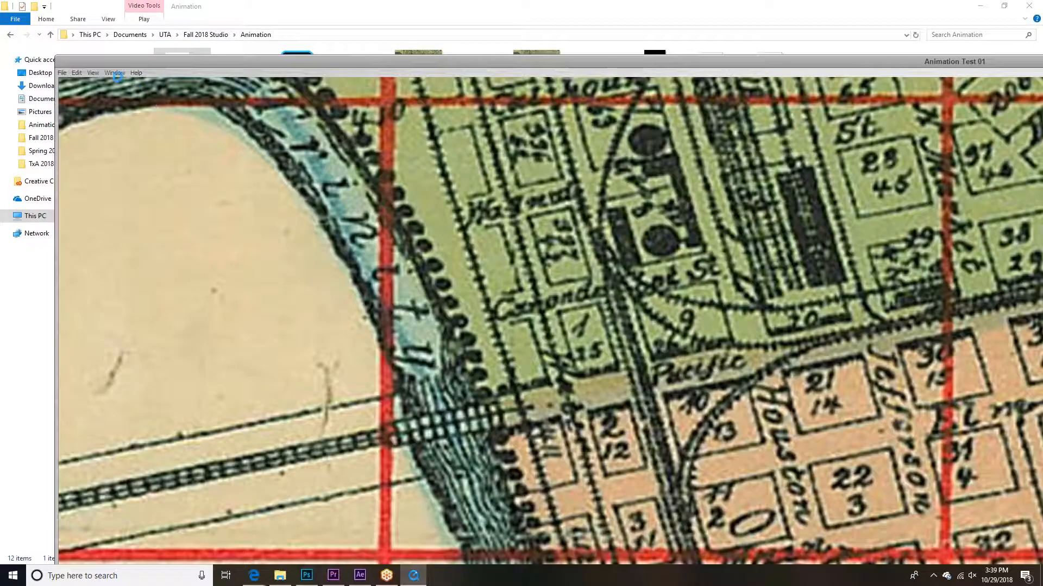
# Step: Fit the Animation Test 01 movie to the screen, watch it play, and close QuickTime Player
pyautogui.click(94, 73)
pyautogui.click(111, 83)
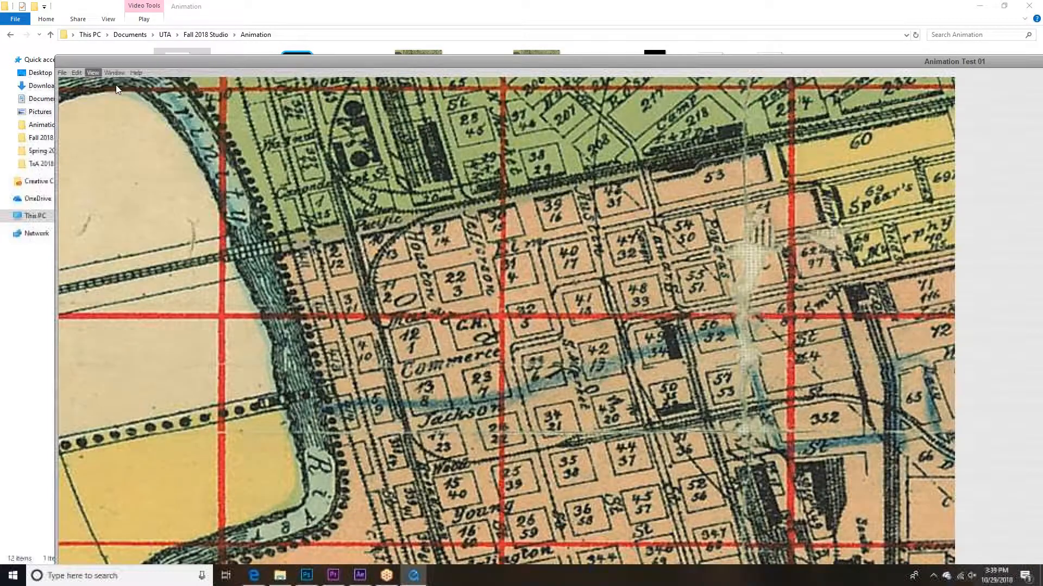
pyautogui.click(90, 19)
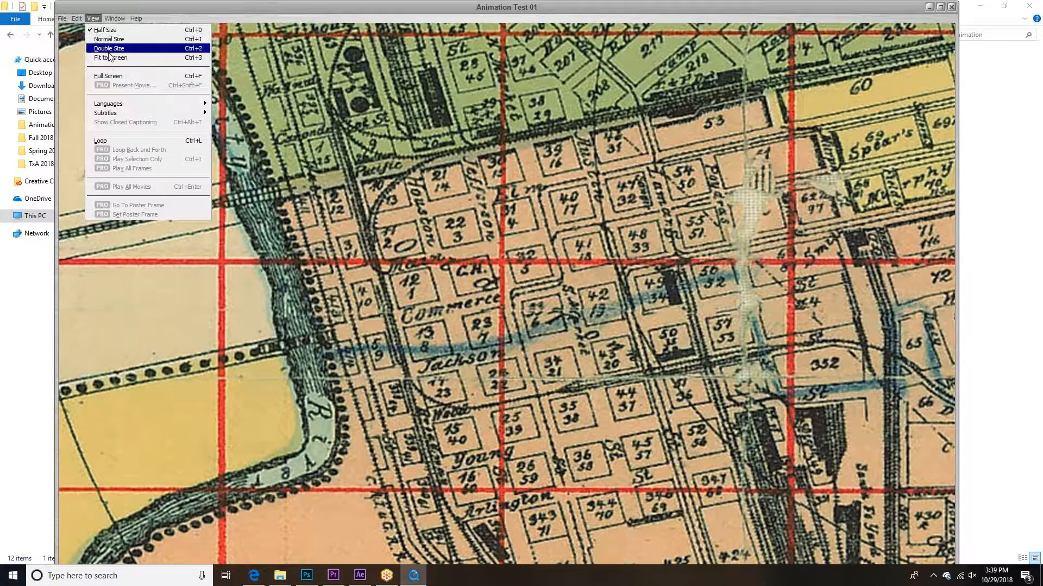
pyautogui.click(110, 62)
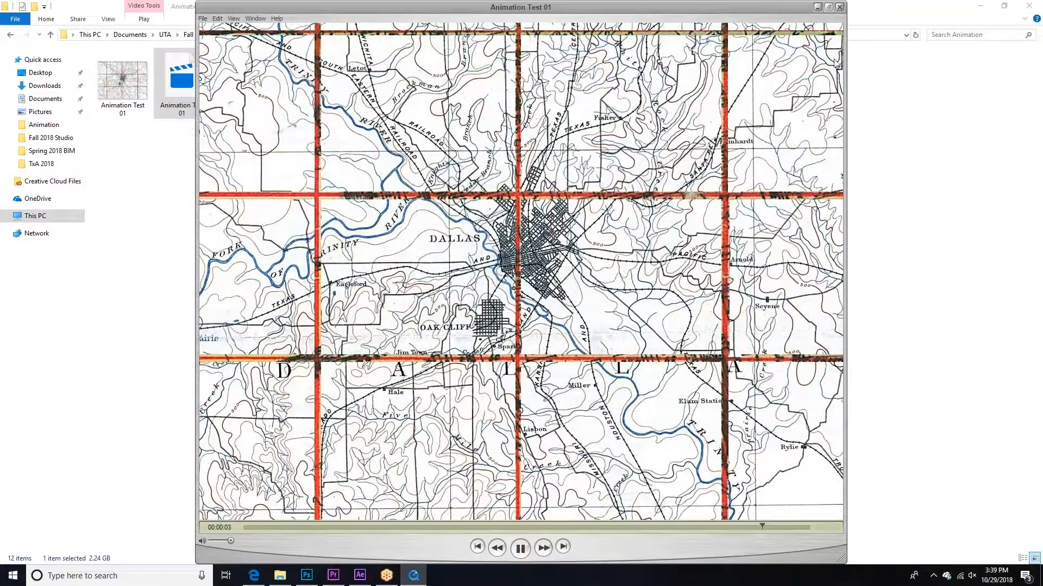
pyautogui.click(841, 7)
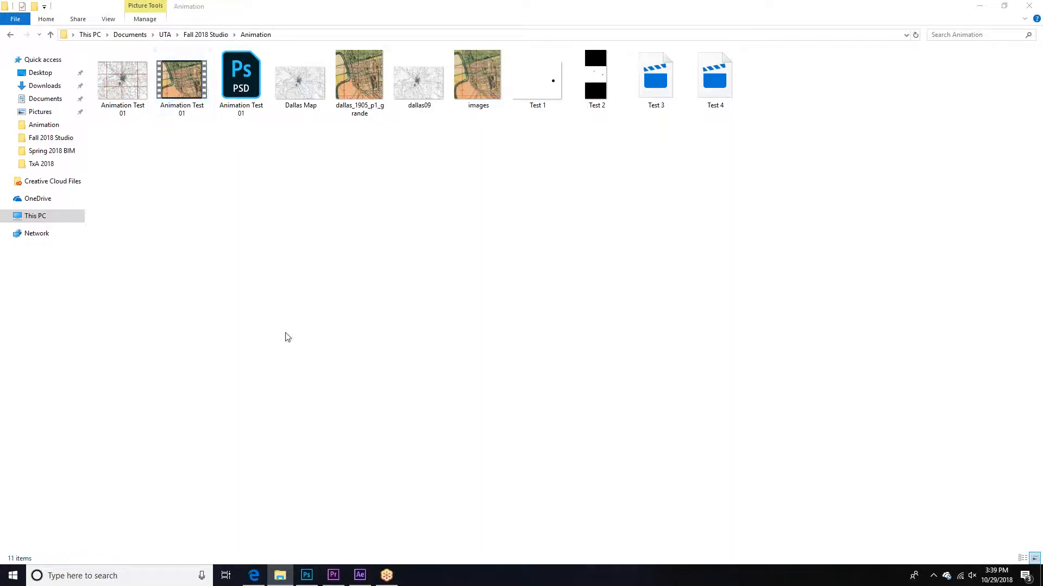
# Step: Return to Photoshop, view the open Dallas map images, reduce the Timeline's height, and go back to Animation Test 01.psd
pyautogui.click(307, 575)
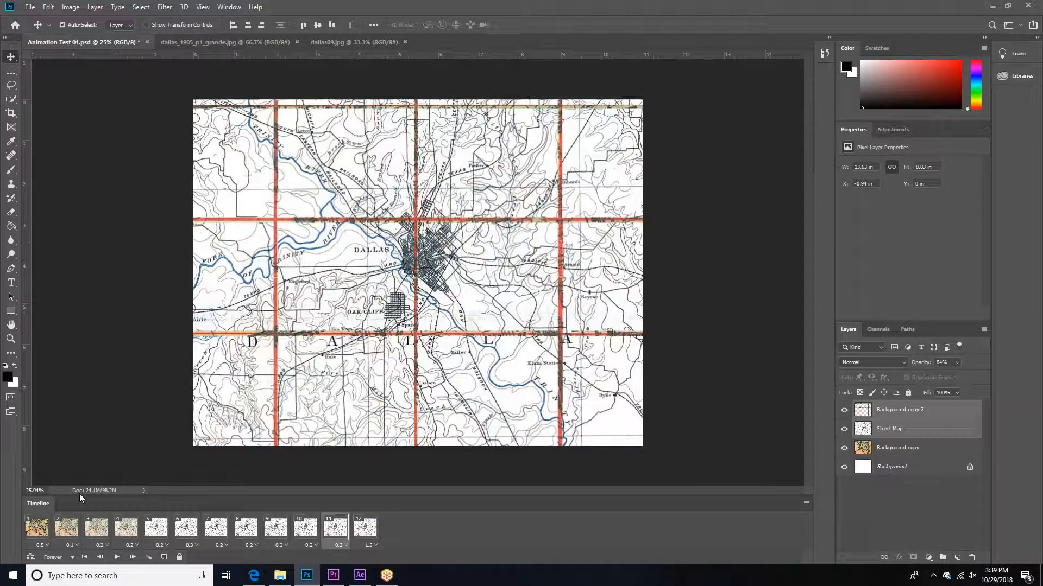
pyautogui.click(256, 45)
pyautogui.click(324, 42)
pyautogui.click(240, 44)
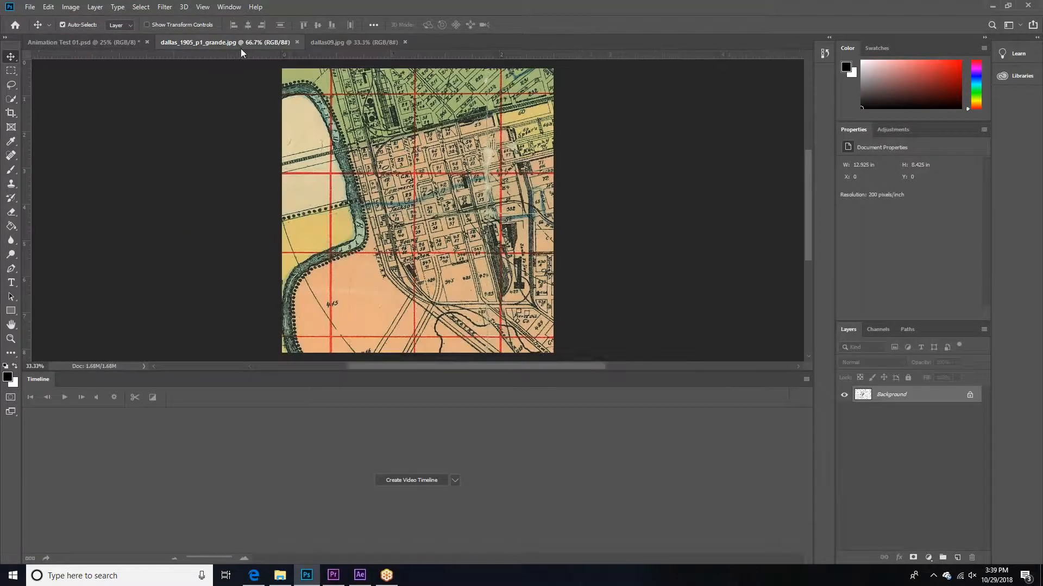
pyautogui.moveTo(753, 371); pyautogui.dragTo(749, 483)
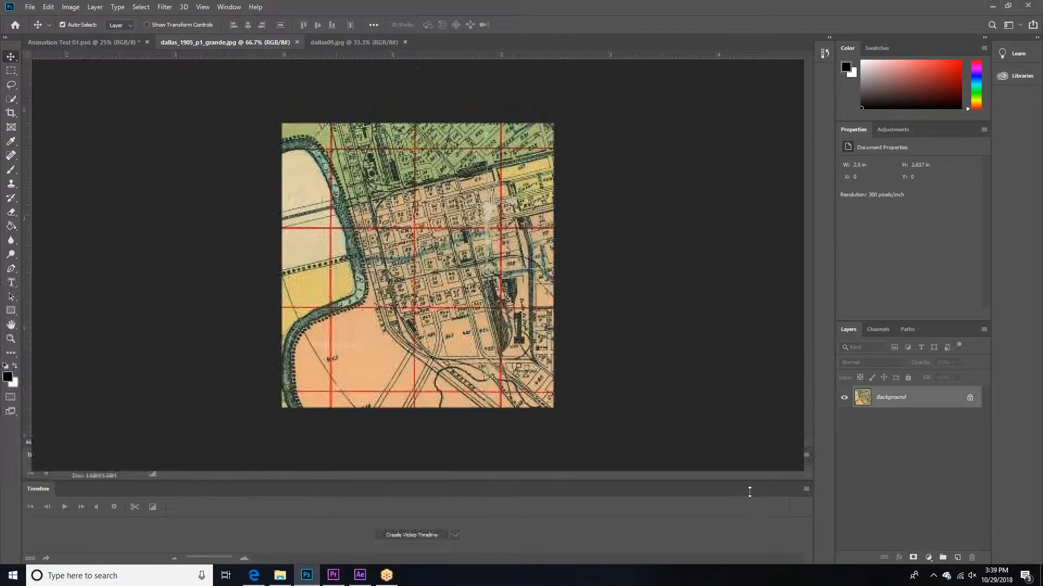
pyautogui.click(81, 44)
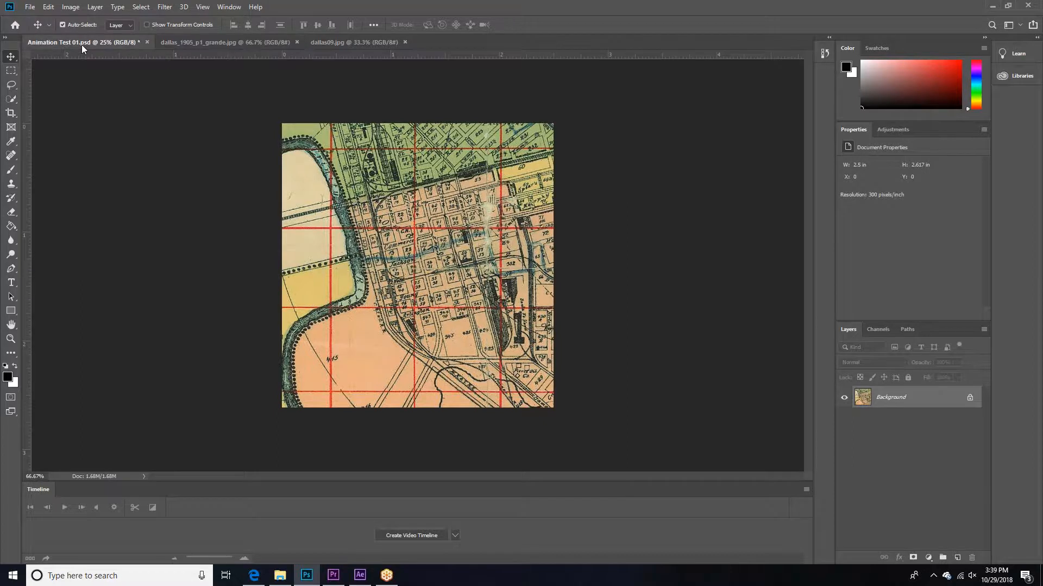
# Step: Create a new white 11 x 8.5 inch RGB document at 300 pixels/inch and add an empty layer above the background
pyautogui.click(30, 7)
pyautogui.click(37, 20)
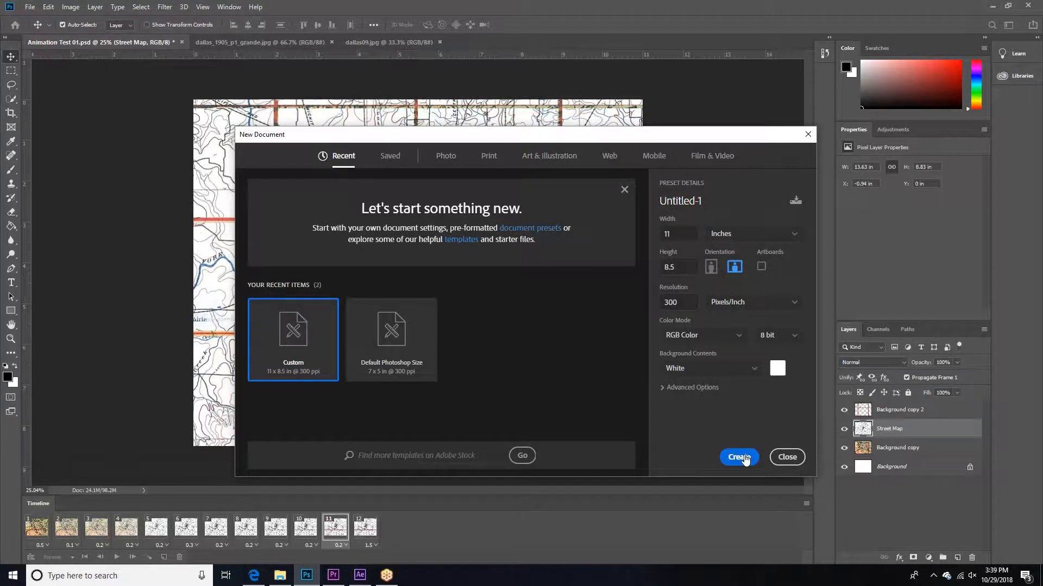
pyautogui.click(740, 457)
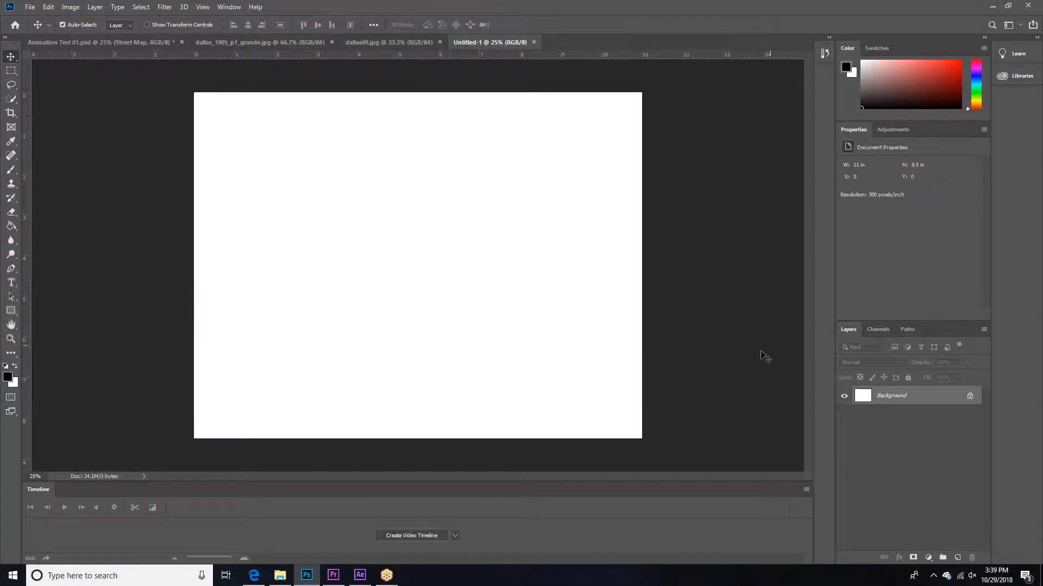
pyautogui.click(957, 558)
pyautogui.click(959, 515)
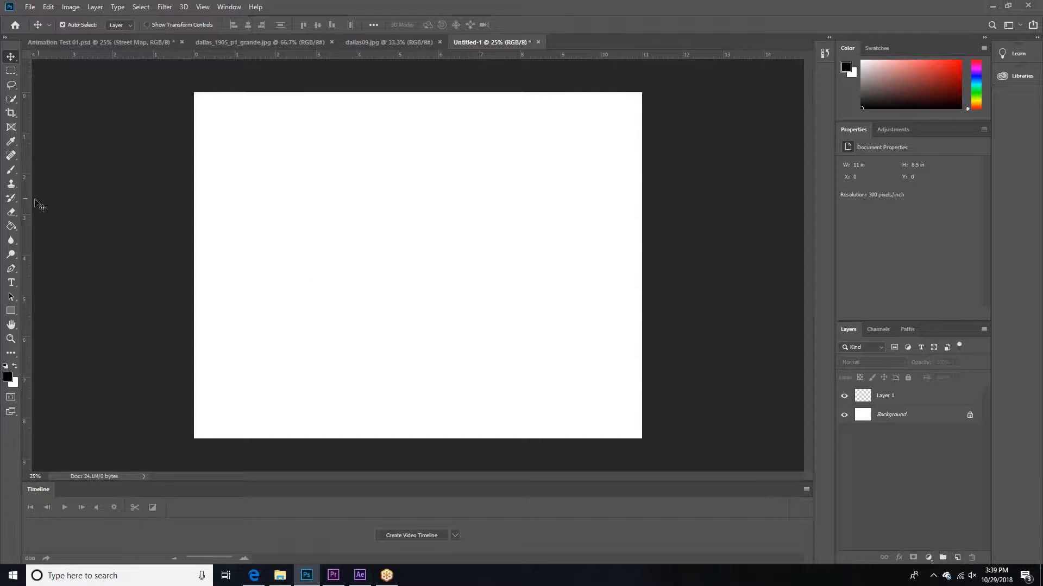
# Step: Fill a full-width horizontal marquee about 0.11 in tall near the page's upper edge with black on Layer 1, and deselect
pyautogui.click(10, 70)
pyautogui.click(60, 69)
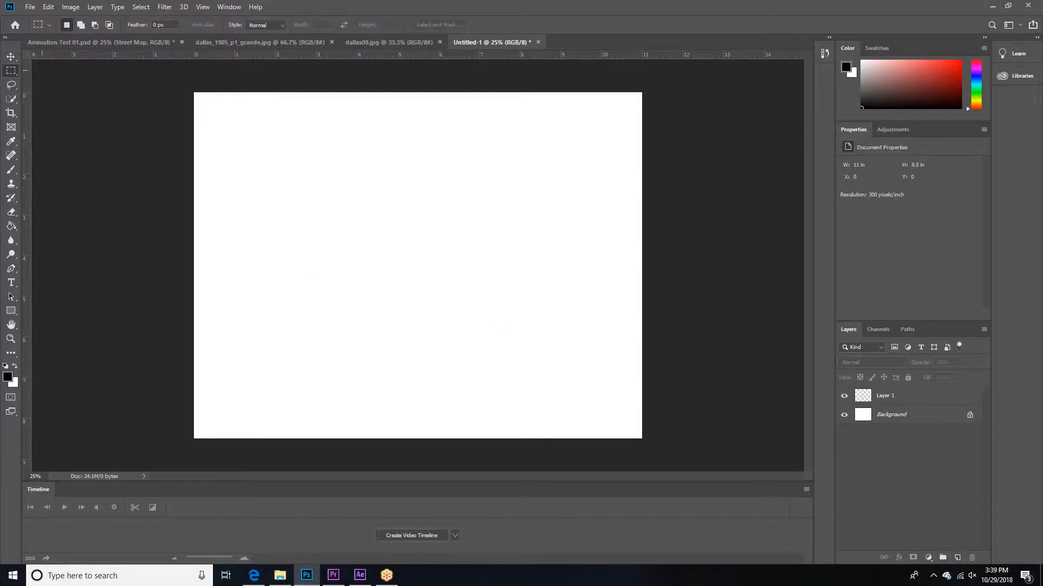
pyautogui.moveTo(184, 104); pyautogui.dragTo(673, 107)
pyautogui.click(919, 398)
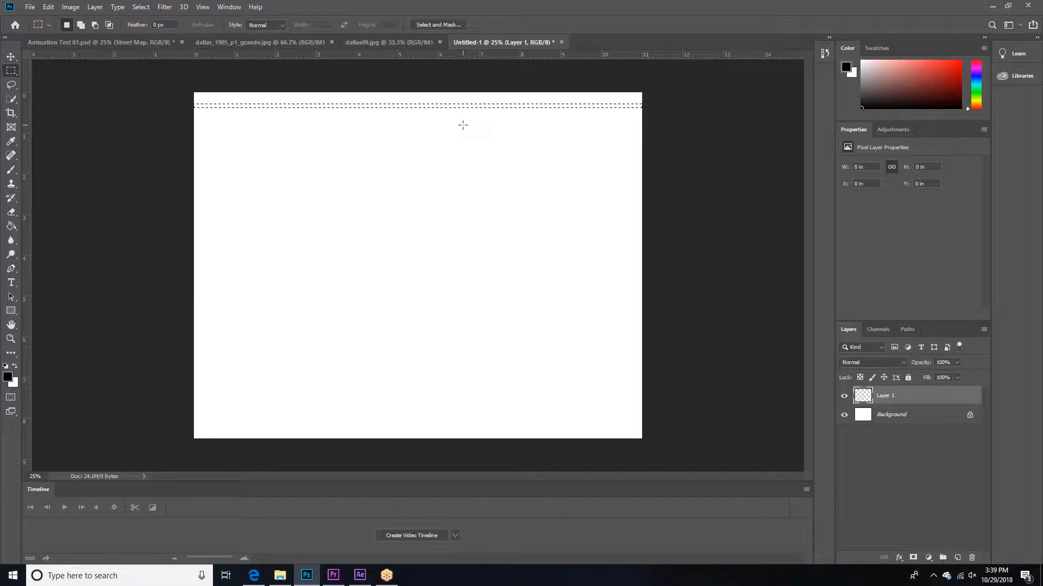
pyautogui.press('g')
pyautogui.click(477, 107)
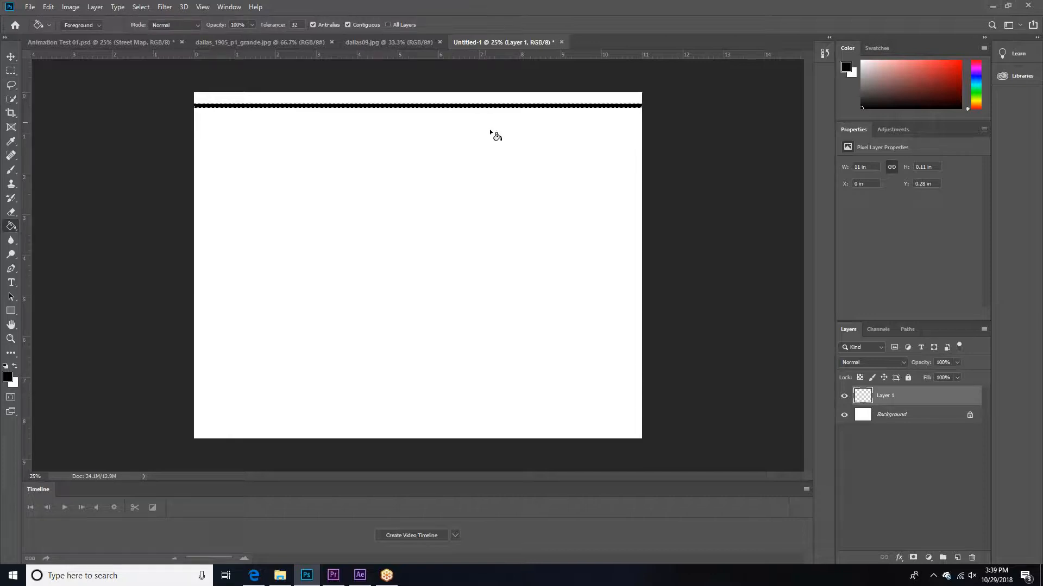
pyautogui.hotkey('ctrl', 'd')
pyautogui.press('v')
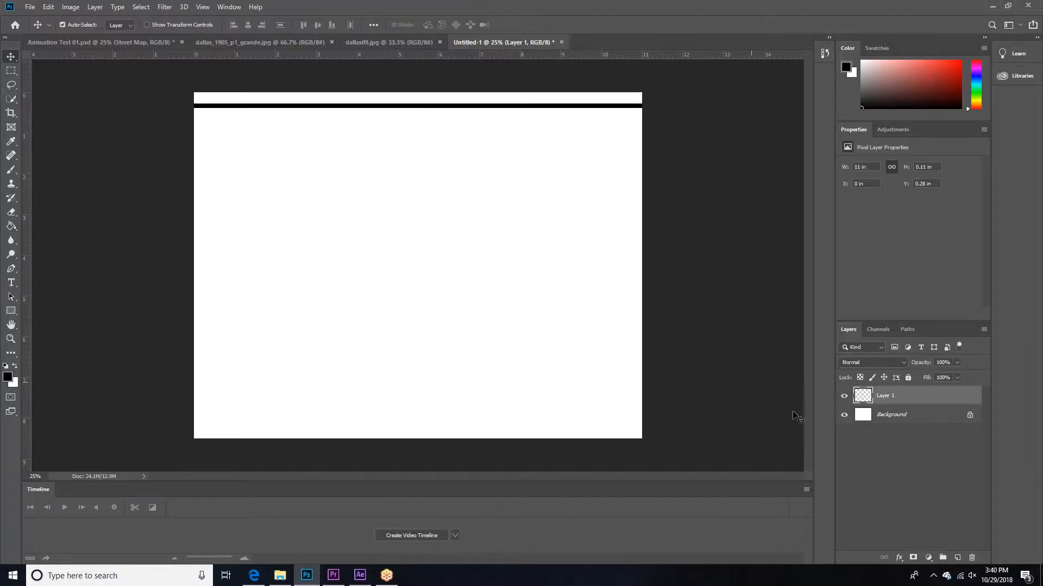
# Step: Duplicate the black bar downward, delete the extra second copy, and move the remaining copy to Y about 0.62 in
pyautogui.moveTo(468, 215); pyautogui.dragTo(468, 235)
pyautogui.keyDown('alt'); pyautogui.moveTo(523, 107); pyautogui.dragTo(520, 184); pyautogui.keyUp('alt')
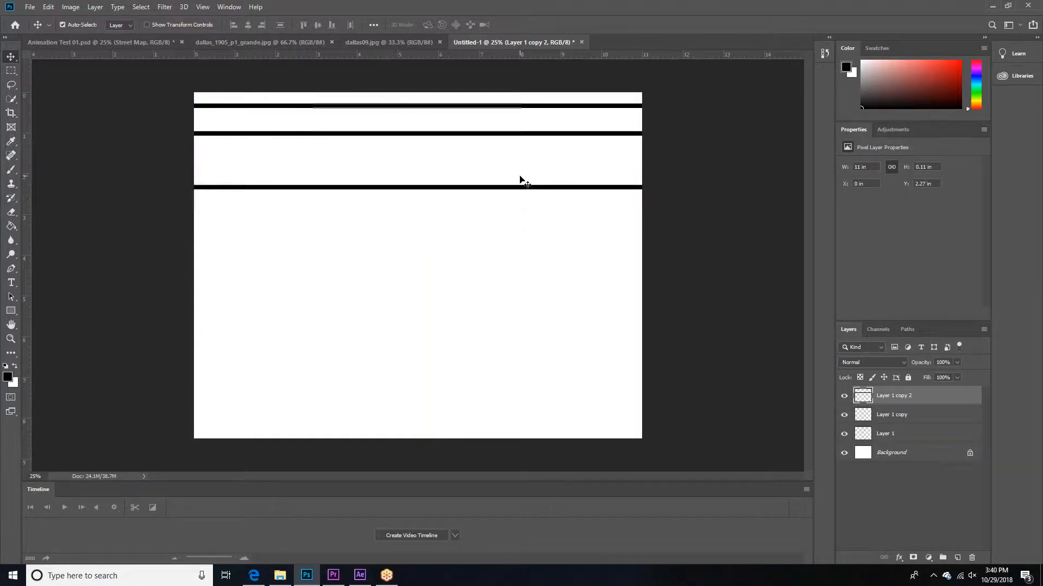
pyautogui.press('Delete')
pyautogui.rightClick(520, 143)
pyautogui.click(521, 143)
pyautogui.moveTo(519, 135); pyautogui.dragTo(517, 121)
# Step: Adjust the Snap To setting and duplicate the bar six more times down the page, the lowest at Y about 7.68 in
pyautogui.click(203, 6)
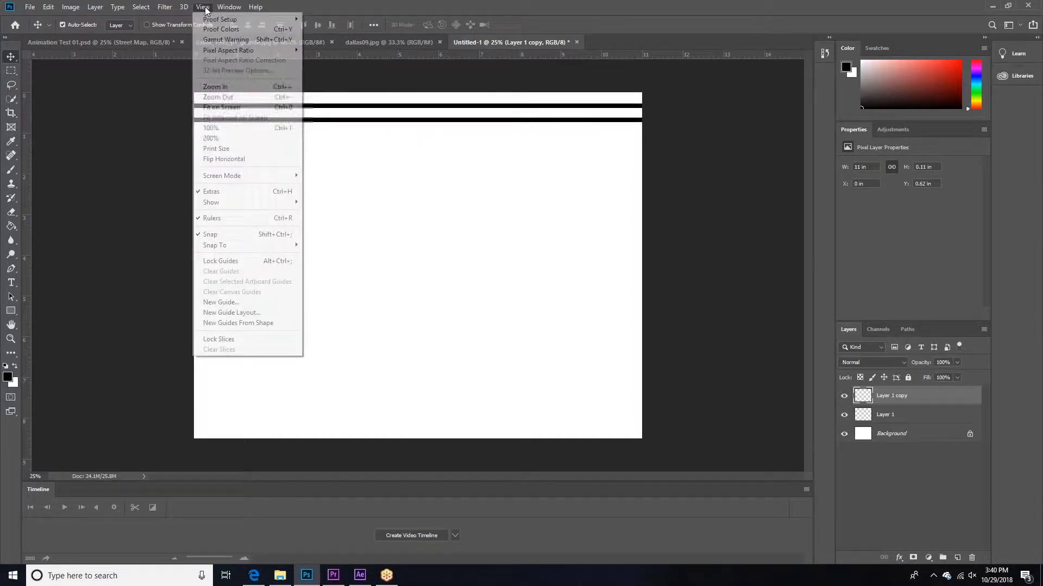
pyautogui.moveTo(251, 248)
pyautogui.click(318, 313)
pyautogui.moveTo(407, 122); pyautogui.dragTo(412, 147)
pyautogui.rightClick(408, 121)
pyautogui.click(413, 125)
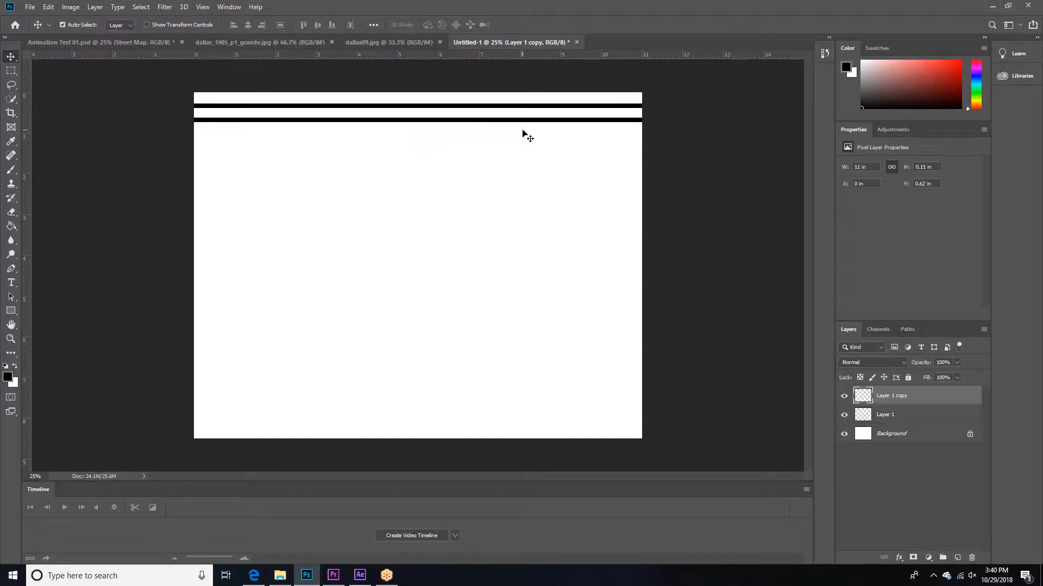
pyautogui.moveTo(527, 124); pyautogui.dragTo(546, 413)
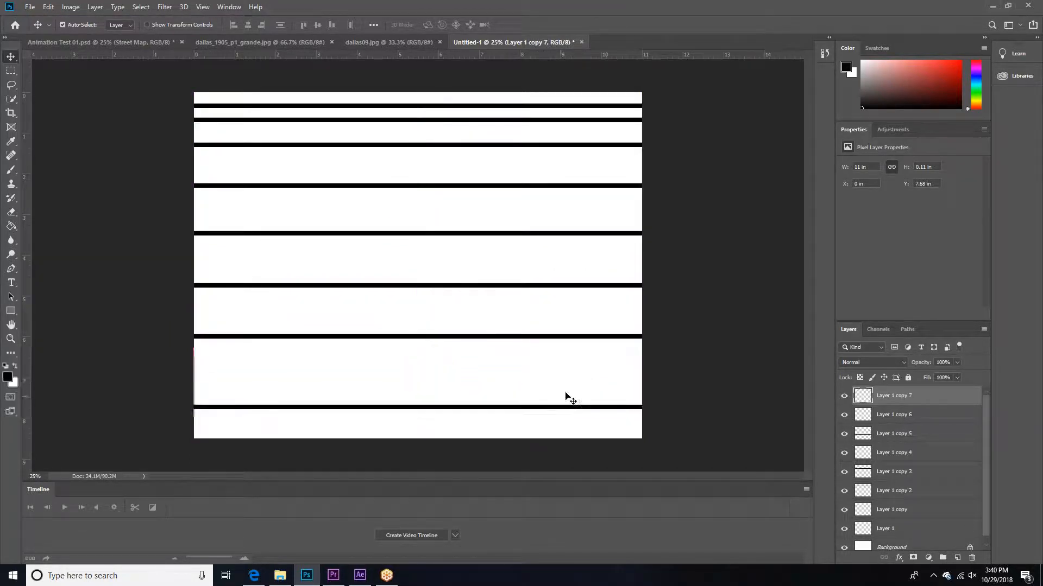
# Step: Toggle the visibility of the bar layers to check their order, and select Layer 1 and Layer 1 copy 7 in turn
pyautogui.click(634, 348)
pyautogui.click(845, 396)
pyautogui.click(845, 397)
pyautogui.scroll(-1, 848, 397)
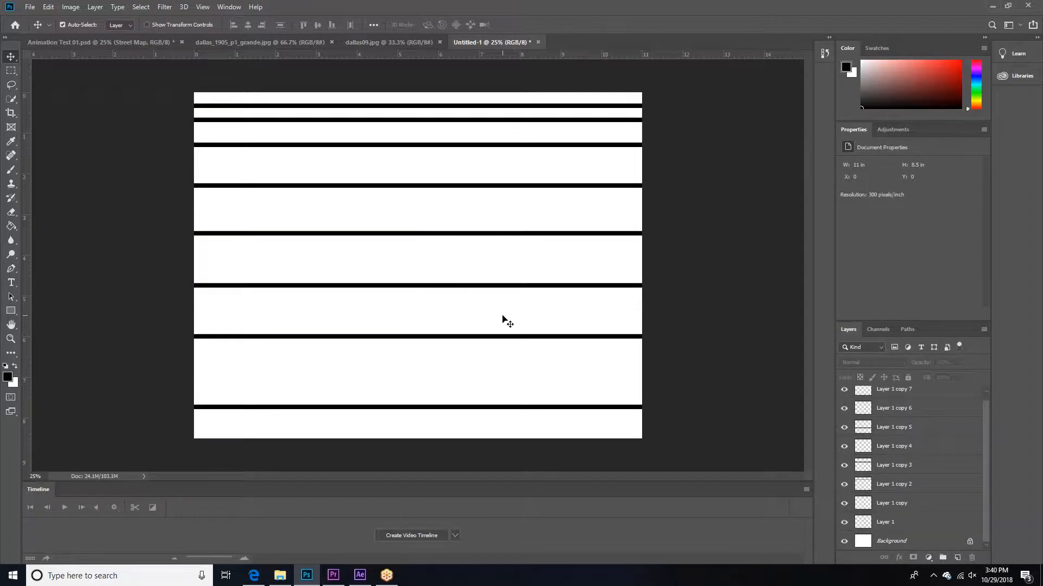
pyautogui.moveTo(846, 481); pyautogui.dragTo(843, 520)
pyautogui.click(912, 522)
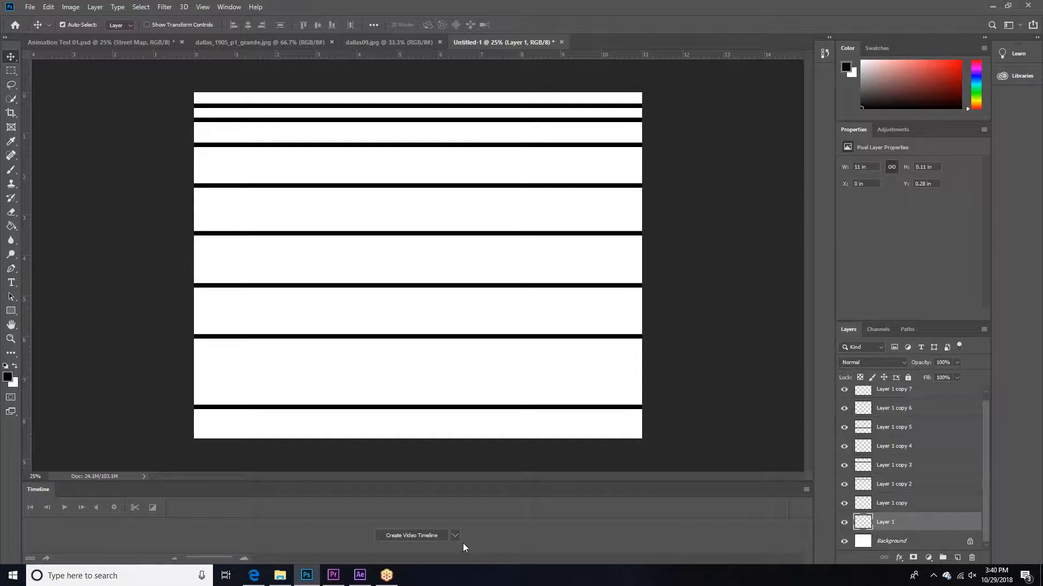
pyautogui.scroll(1, 898, 483)
pyautogui.click(909, 396)
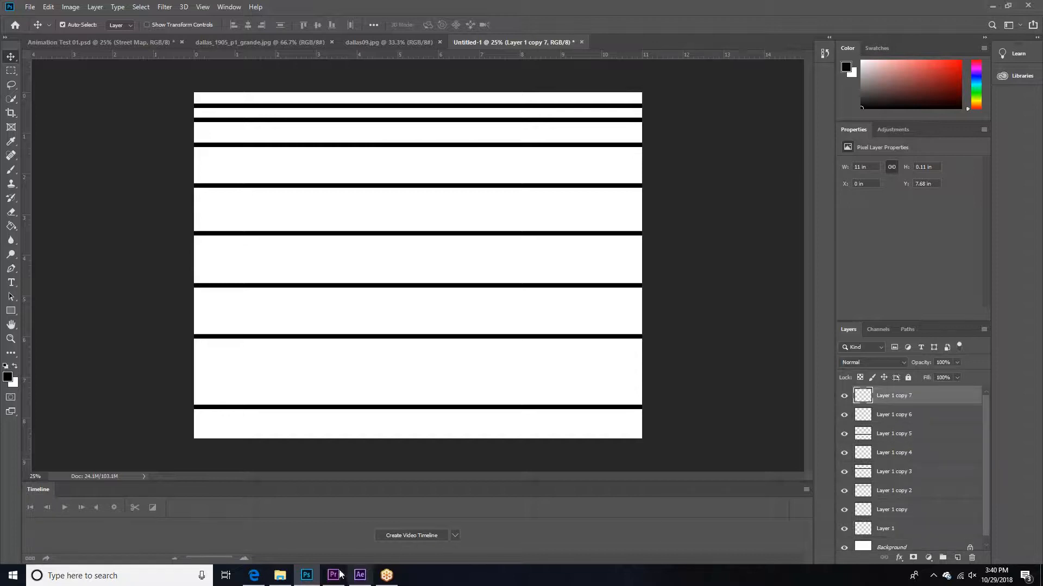
# Step: Create a video timeline for the bar document and enlarge the Timeline until all layer tracks show
pyautogui.click(229, 6)
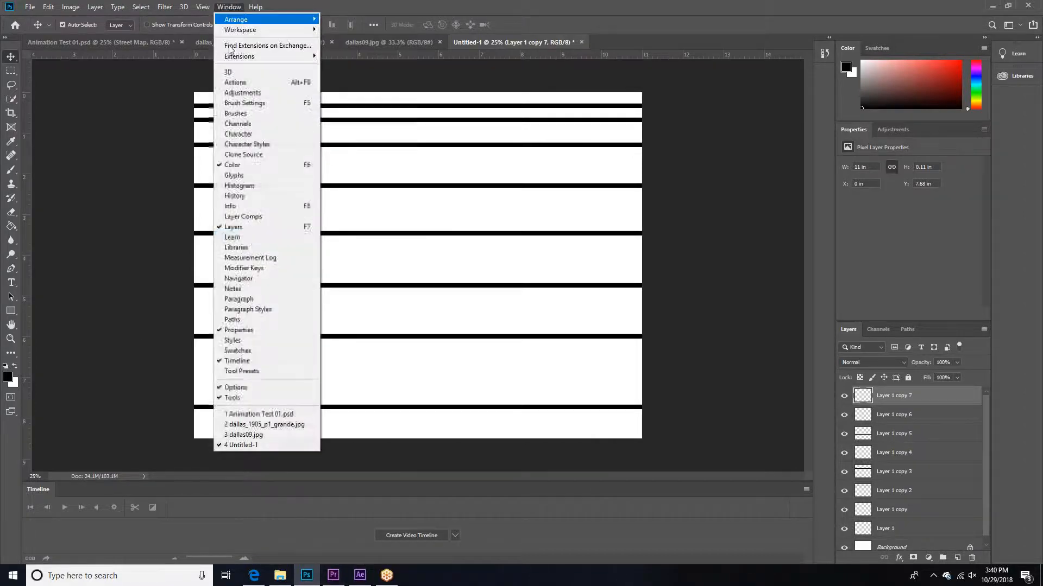
pyautogui.click(448, 568)
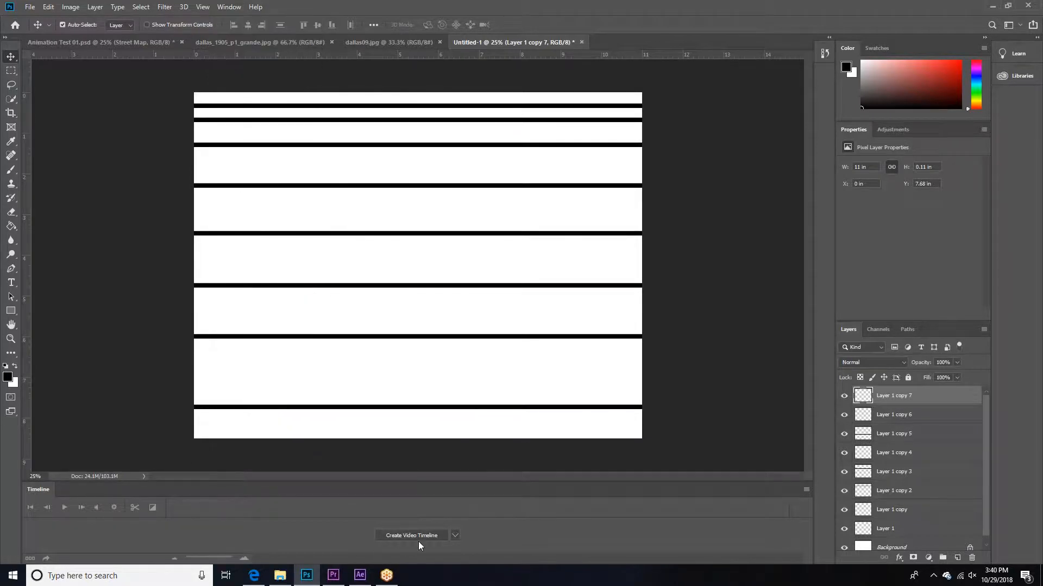
pyautogui.click(414, 535)
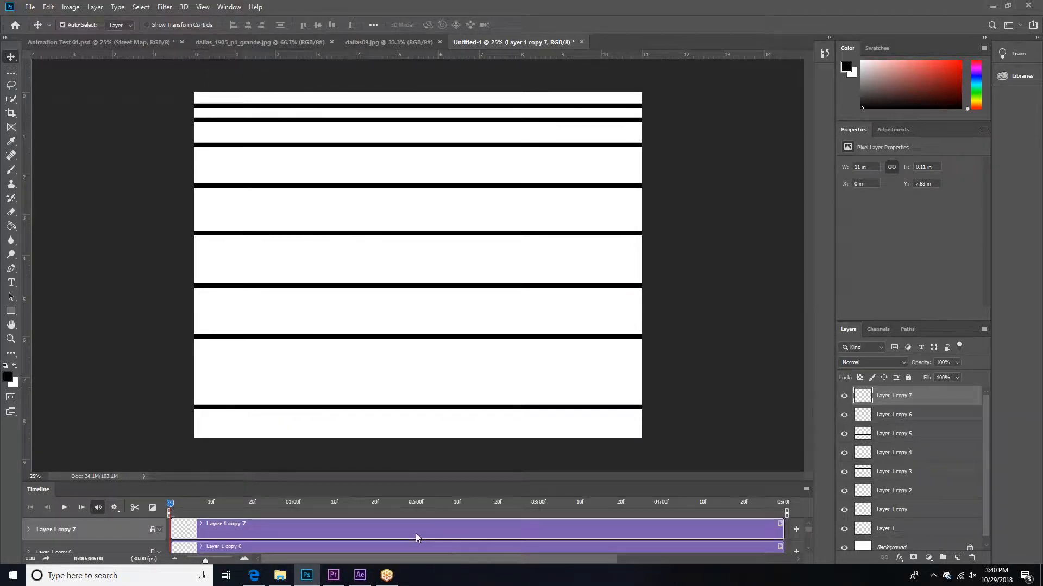
pyautogui.moveTo(455, 479); pyautogui.dragTo(449, 255)
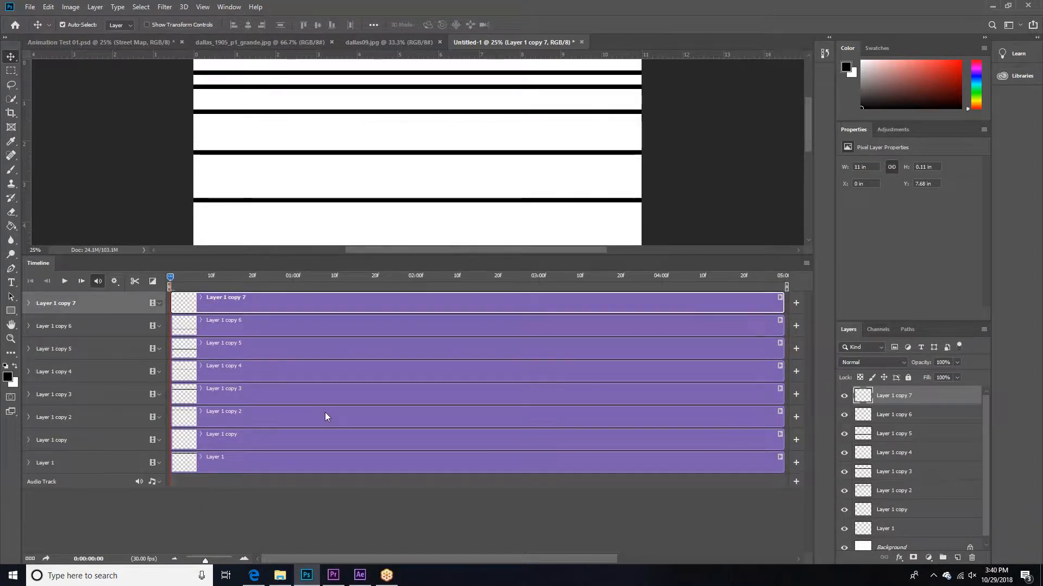
# Step: Trim the Layer 1 clip to the first 10 frames and the Layer 1 copy clip to run from 10f to 20f
pyautogui.click(190, 446)
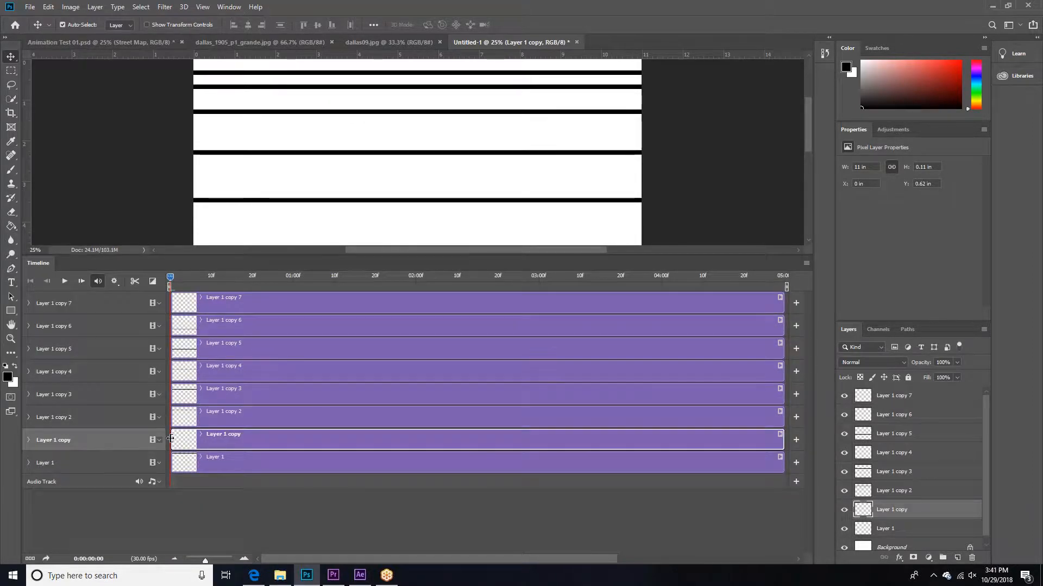
pyautogui.moveTo(780, 465); pyautogui.dragTo(211, 438)
pyautogui.click(170, 441)
pyautogui.moveTo(780, 441); pyautogui.dragTo(251, 440)
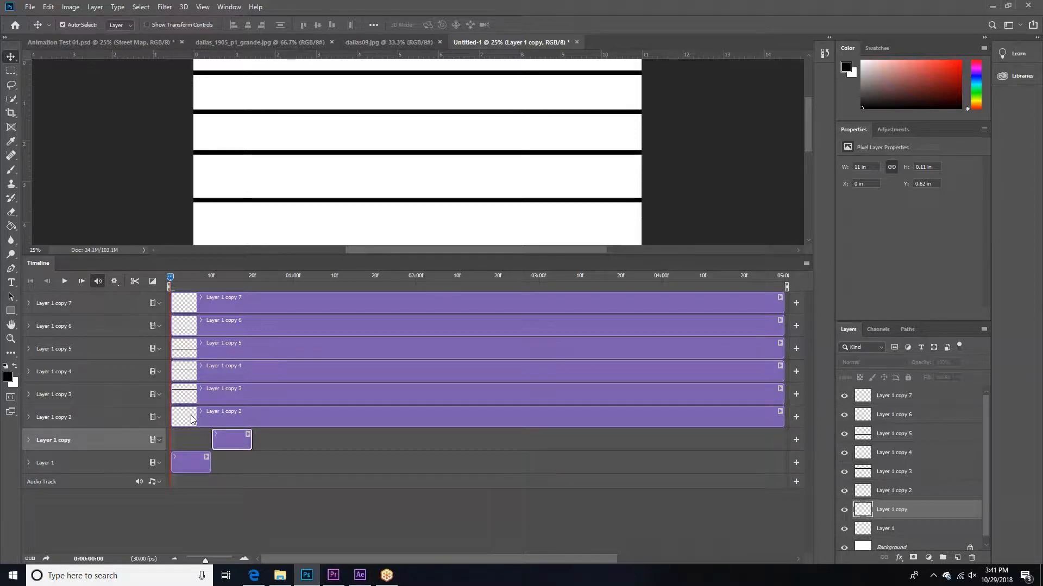
# Step: Trim the Layer 1 copy 2 clip to start at 20f and end at about 01:00, and deselect it
pyautogui.moveTo(173, 417); pyautogui.dragTo(253, 418)
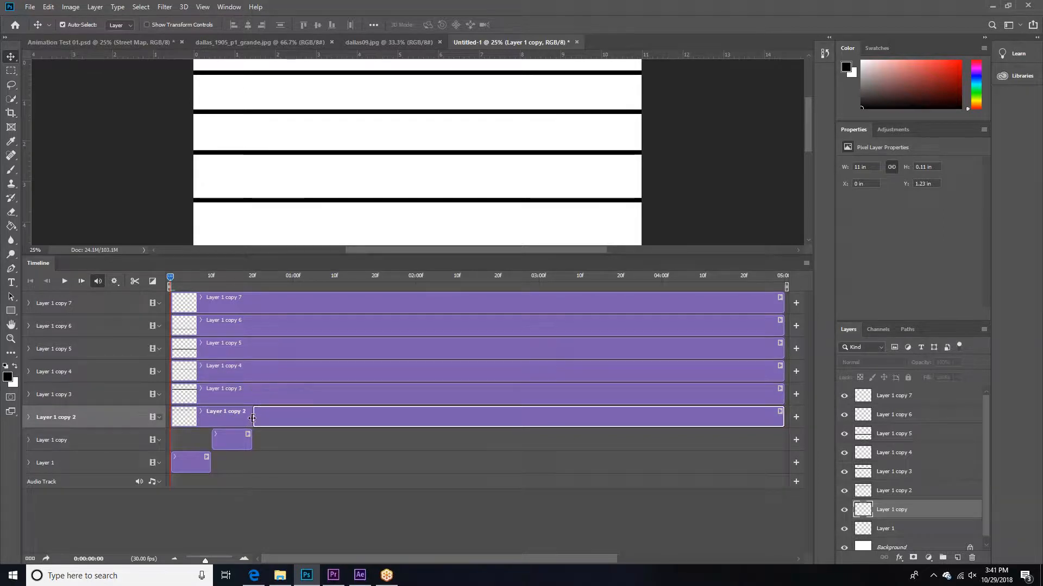
pyautogui.moveTo(782, 420); pyautogui.dragTo(296, 424)
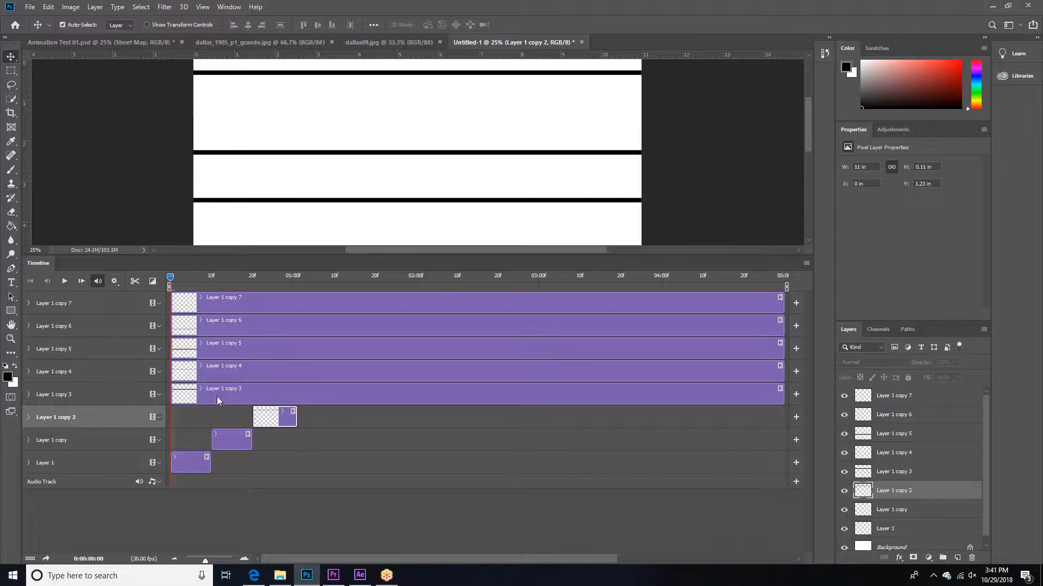
pyautogui.click(272, 439)
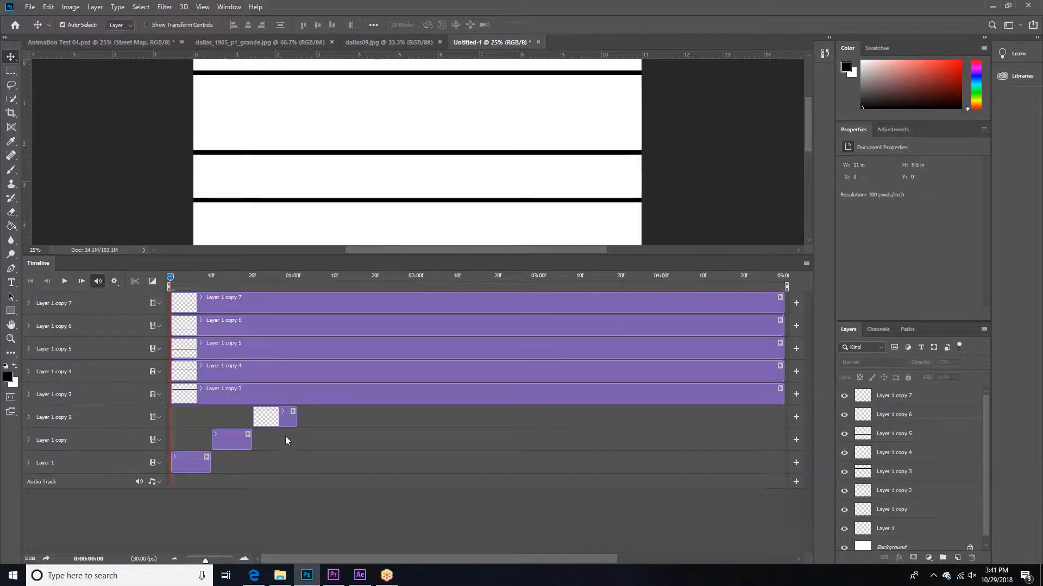
# Step: Trim the Layer 1 copy 2 clip to end exactly at 01:00 and the Layer 1 copy 3 clip to start at 01:00
pyautogui.moveTo(217, 556); pyautogui.dragTo(214, 556)
pyautogui.moveTo(221, 278); pyautogui.dragTo(493, 275)
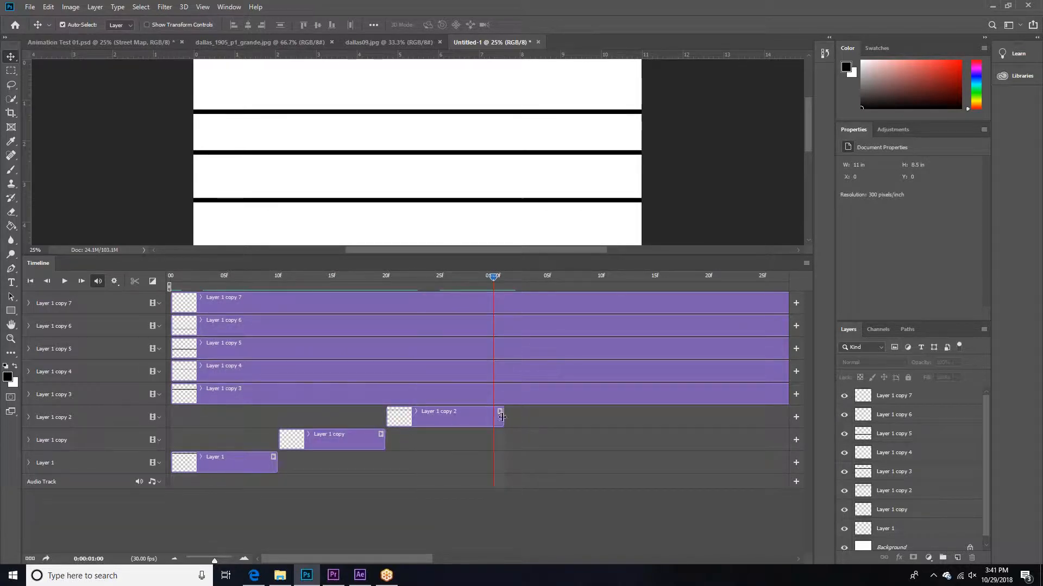
pyautogui.moveTo(501, 417); pyautogui.dragTo(492, 417)
pyautogui.moveTo(172, 390); pyautogui.dragTo(494, 390)
# Step: Make the Layer 1 copy 4 clip start at 01:10 and the Layer 1 copy 5 clip start at 01:20
pyautogui.moveTo(511, 278); pyautogui.dragTo(601, 277)
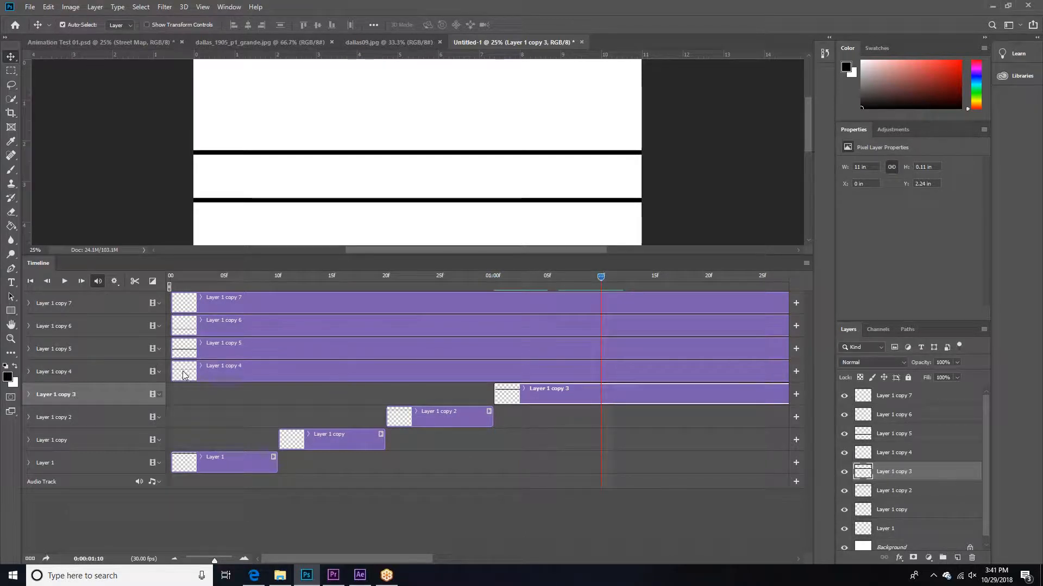
pyautogui.moveTo(174, 373); pyautogui.dragTo(601, 373)
pyautogui.moveTo(416, 557)
pyautogui.mouseDown()
pyautogui.moveTo(497, 560)
pyautogui.moveTo(419, 562)
pyautogui.mouseUp()
pyautogui.moveTo(584, 295); pyautogui.dragTo(678, 280)
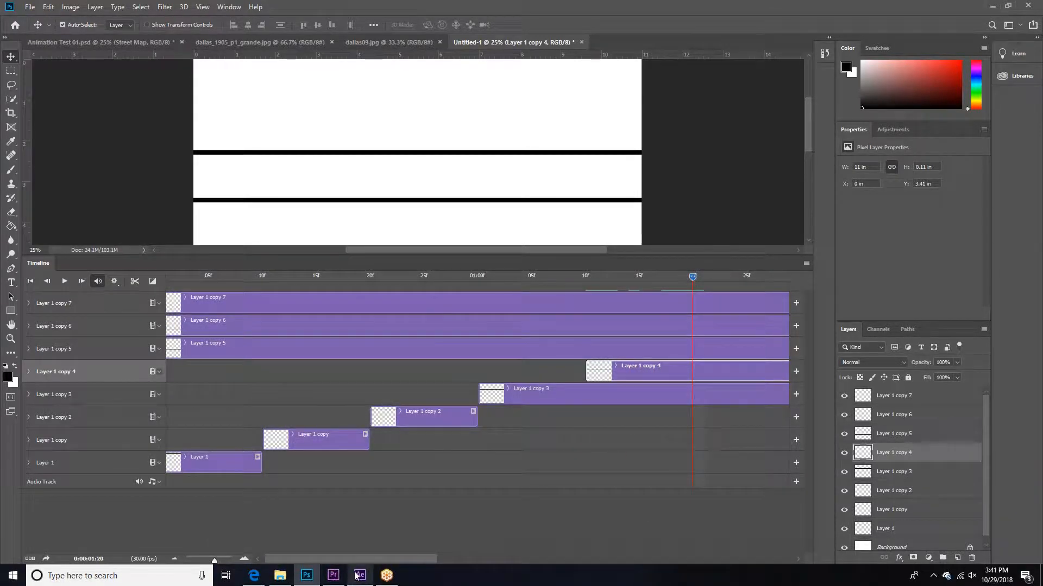
pyautogui.moveTo(333, 559); pyautogui.dragTo(331, 562)
pyautogui.moveTo(179, 348); pyautogui.dragTo(716, 348)
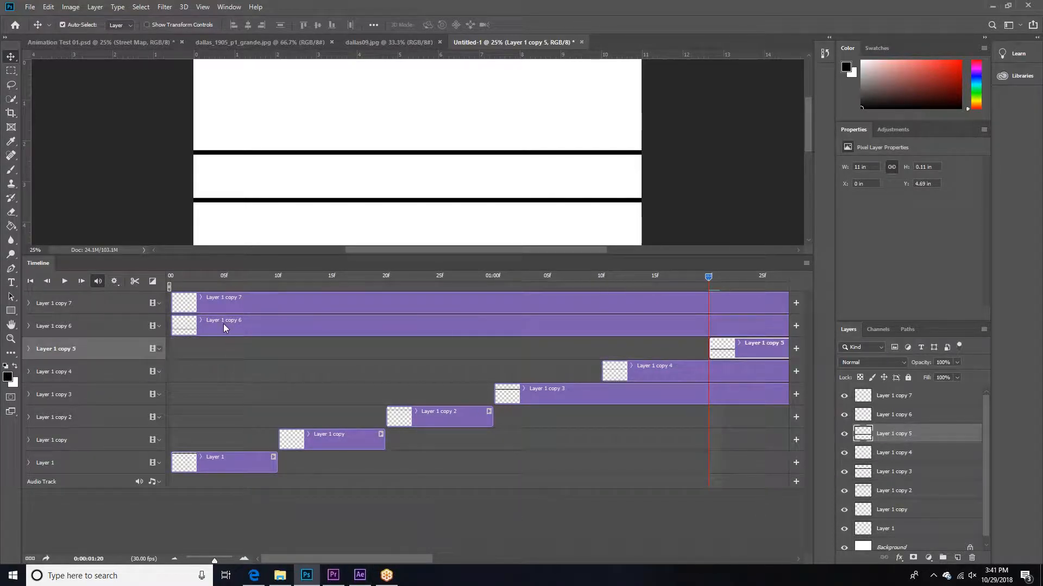
# Step: Make the Layer 1 copy 6 clip start at 02:00 and the Layer 1 copy 7 clip start at 02:10
pyautogui.moveTo(176, 325); pyautogui.dragTo(723, 327)
pyautogui.moveTo(174, 303); pyautogui.dragTo(706, 311)
pyautogui.moveTo(407, 559); pyautogui.dragTo(493, 560)
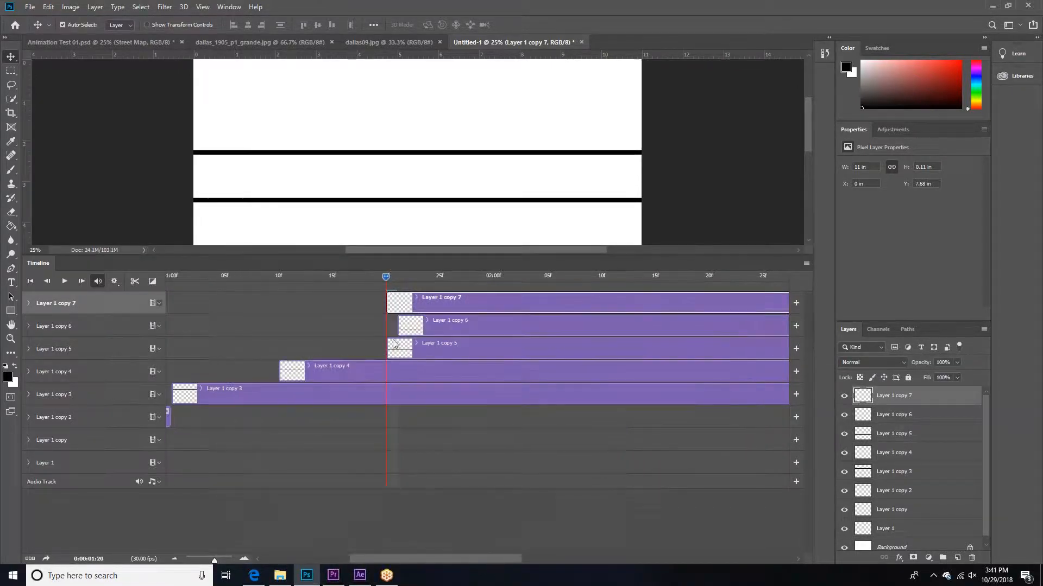
pyautogui.moveTo(404, 327); pyautogui.dragTo(500, 326)
pyautogui.moveTo(391, 305); pyautogui.dragTo(607, 305)
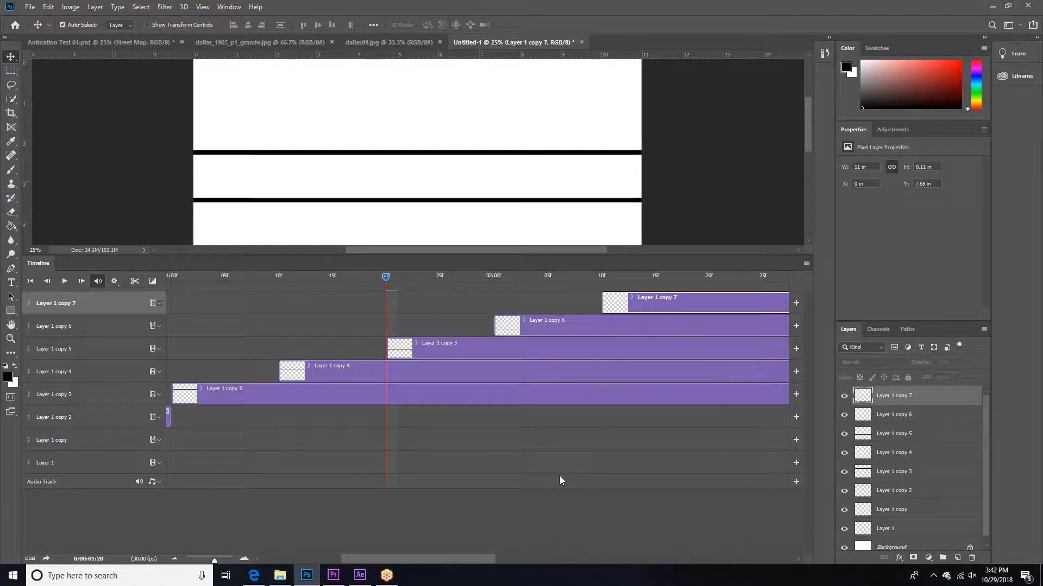
# Step: Shorten the clips of Layer 1 copy 3 through Layer 1 copy 7 so they all end at 03:00
pyautogui.moveTo(457, 559); pyautogui.dragTo(558, 567)
pyautogui.moveTo(215, 561); pyautogui.dragTo(209, 561)
pyautogui.moveTo(311, 556); pyautogui.dragTo(464, 560)
pyautogui.moveTo(698, 396); pyautogui.dragTo(340, 394)
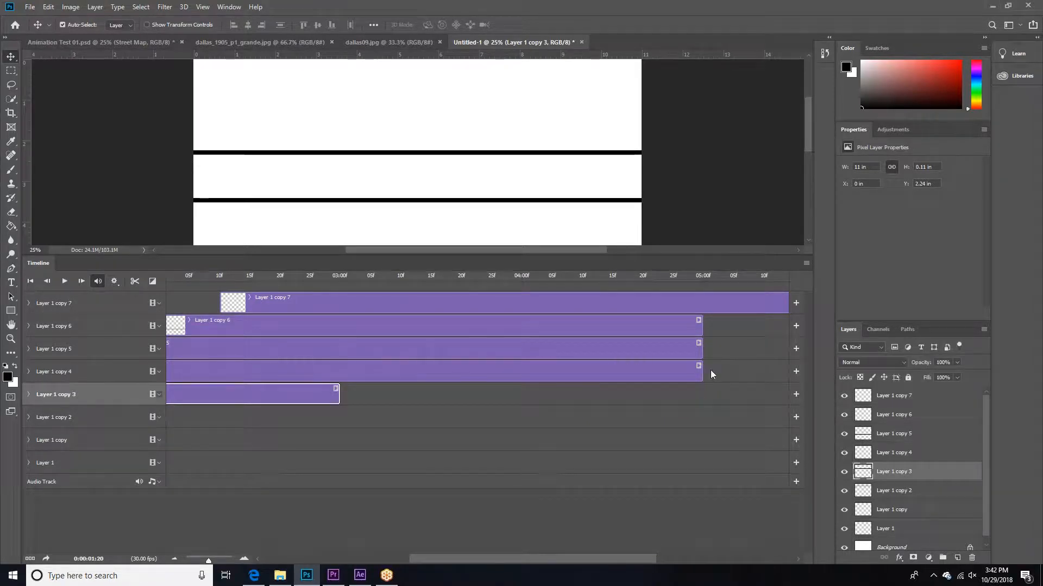
pyautogui.moveTo(699, 366); pyautogui.dragTo(339, 372)
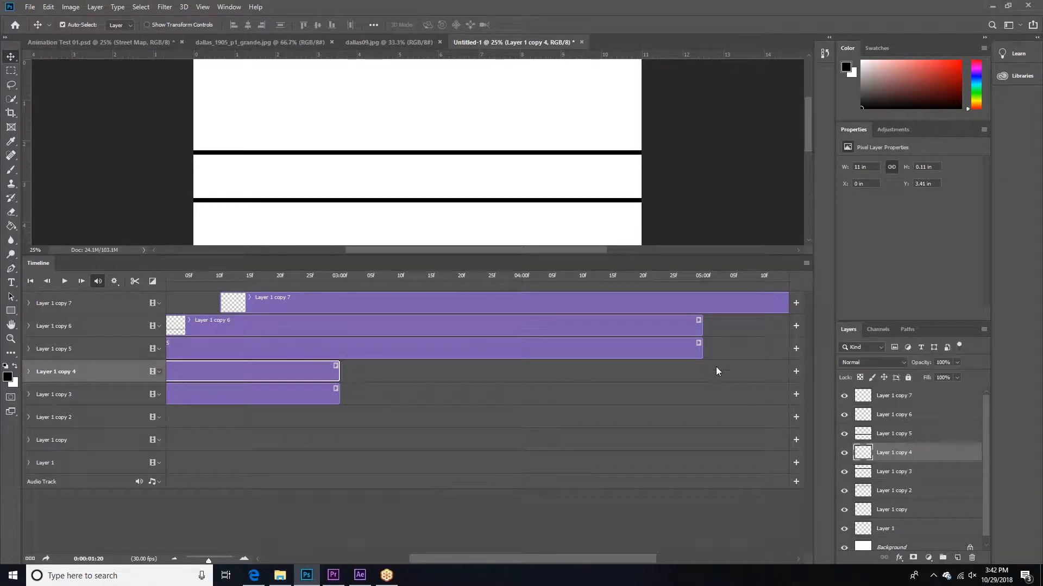
pyautogui.moveTo(700, 347); pyautogui.dragTo(339, 347)
pyautogui.moveTo(574, 557); pyautogui.dragTo(596, 558)
pyautogui.moveTo(650, 322); pyautogui.dragTo(289, 323)
pyautogui.moveTo(771, 298); pyautogui.dragTo(290, 298)
pyautogui.moveTo(448, 557); pyautogui.dragTo(367, 560)
pyautogui.moveTo(209, 560)
pyautogui.mouseDown()
pyautogui.moveTo(199, 560)
pyautogui.moveTo(242, 559)
pyautogui.moveTo(207, 561)
pyautogui.mouseUp()
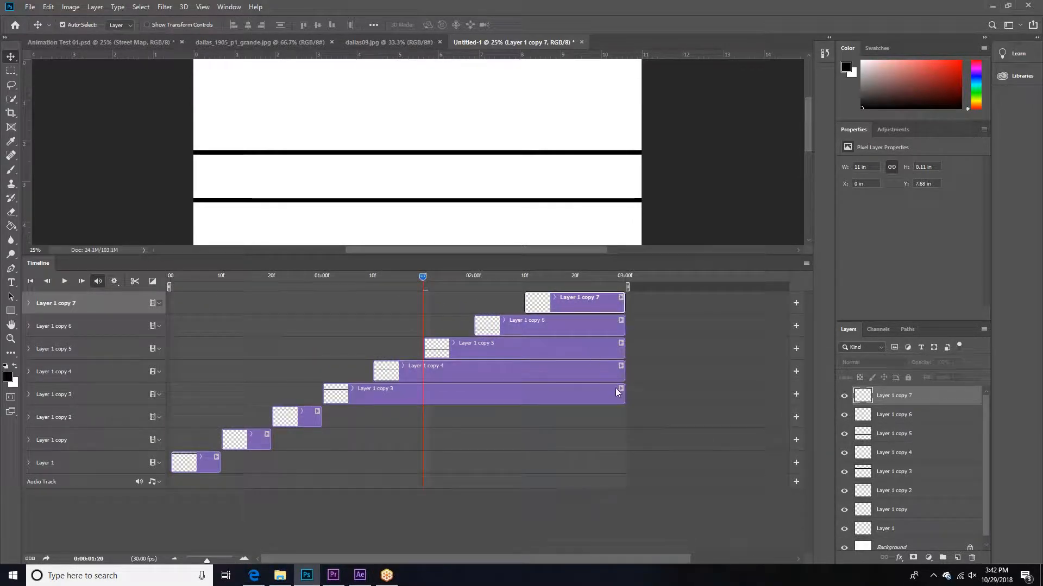
# Step: Reduce the Timeline height to show more of the canvas and scrub through the animation to check the bars
pyautogui.moveTo(423, 278)
pyautogui.mouseDown()
pyautogui.moveTo(170, 293)
pyautogui.moveTo(415, 293)
pyautogui.mouseUp()
pyautogui.moveTo(549, 259); pyautogui.dragTo(546, 329)
pyautogui.click(438, 345)
pyautogui.moveTo(439, 351); pyautogui.dragTo(415, 430)
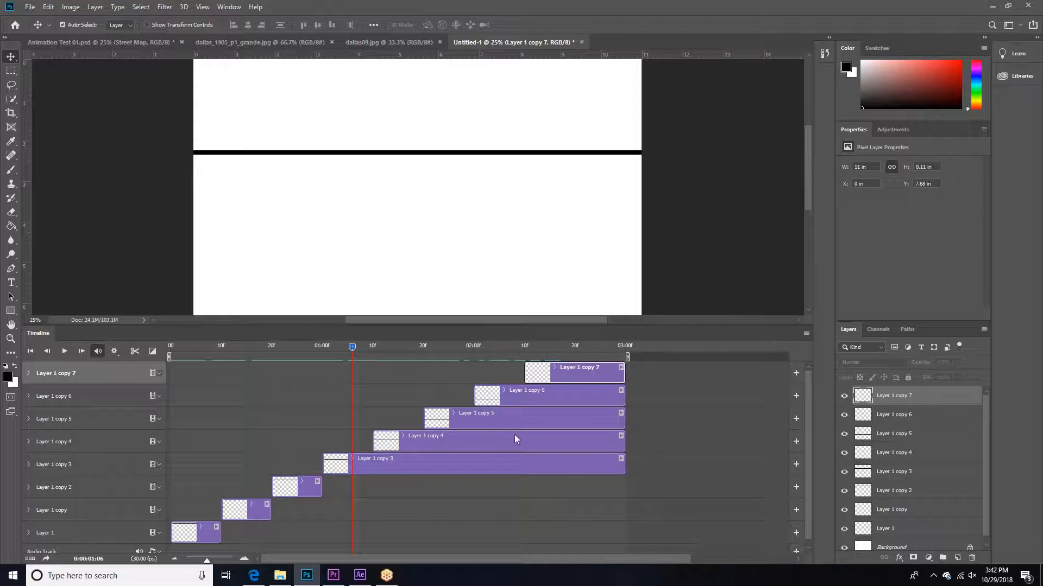
# Step: Trim the clips of Layer 1 copy 3 through copy 7 to end at 01:10, 01:20, 02:00, 02:10 and about 02:20 respectively
pyautogui.moveTo(624, 467); pyautogui.dragTo(371, 467)
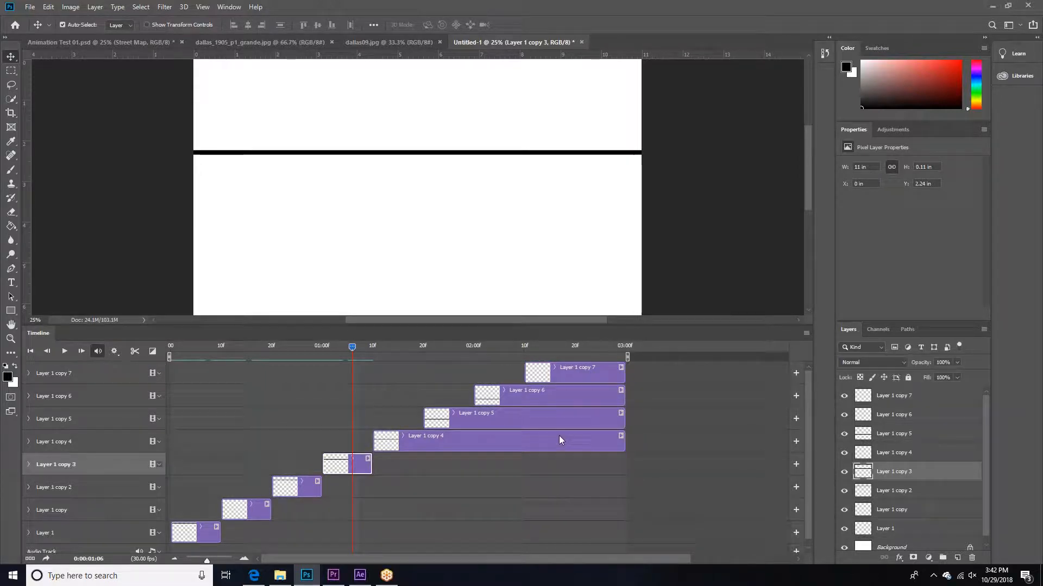
pyautogui.moveTo(622, 440); pyautogui.dragTo(422, 440)
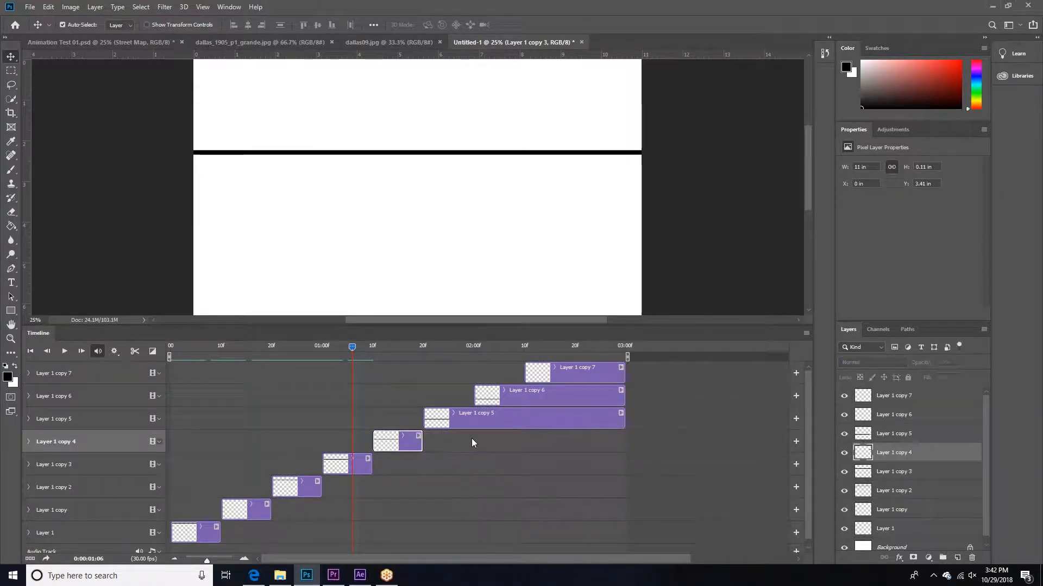
pyautogui.moveTo(621, 420); pyautogui.dragTo(472, 419)
pyautogui.moveTo(623, 397); pyautogui.dragTo(523, 397)
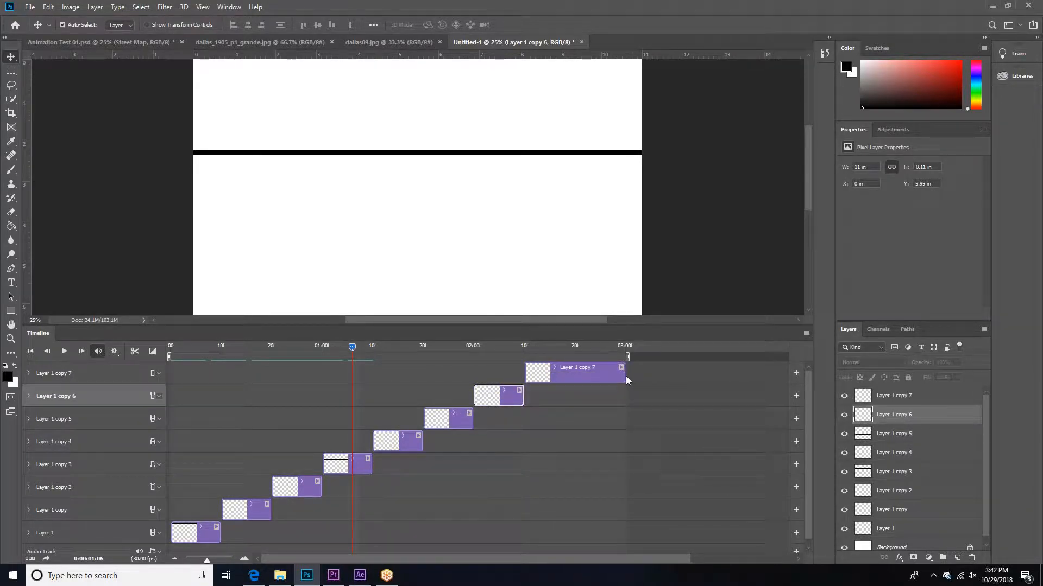
pyautogui.moveTo(621, 376); pyautogui.dragTo(579, 376)
# Step: Preview the bar sequence with the Timeline reduced so the whole canvas shows
pyautogui.click(397, 348)
pyautogui.press('space')
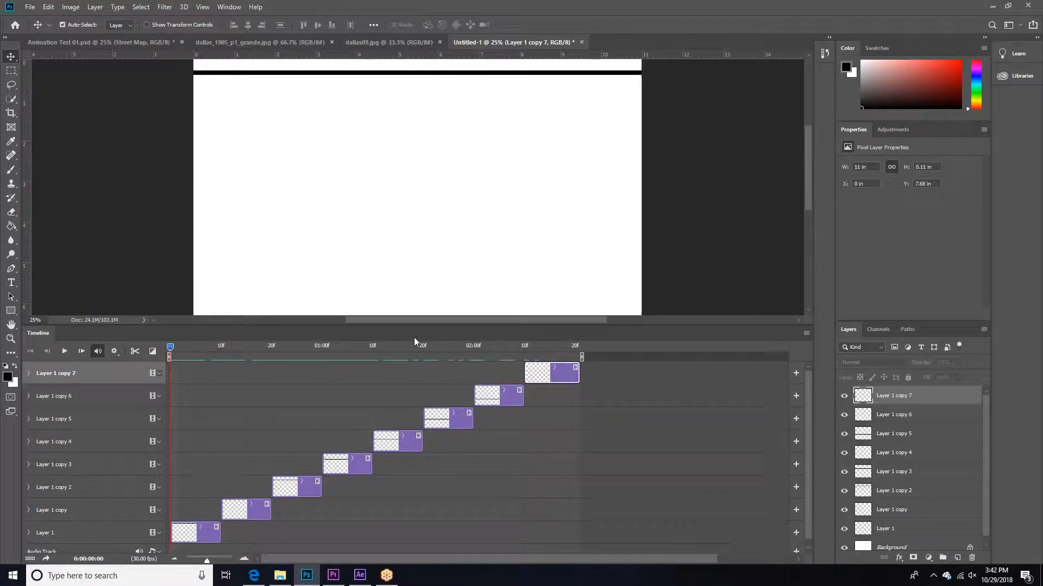
pyautogui.moveTo(426, 325); pyautogui.dragTo(425, 451)
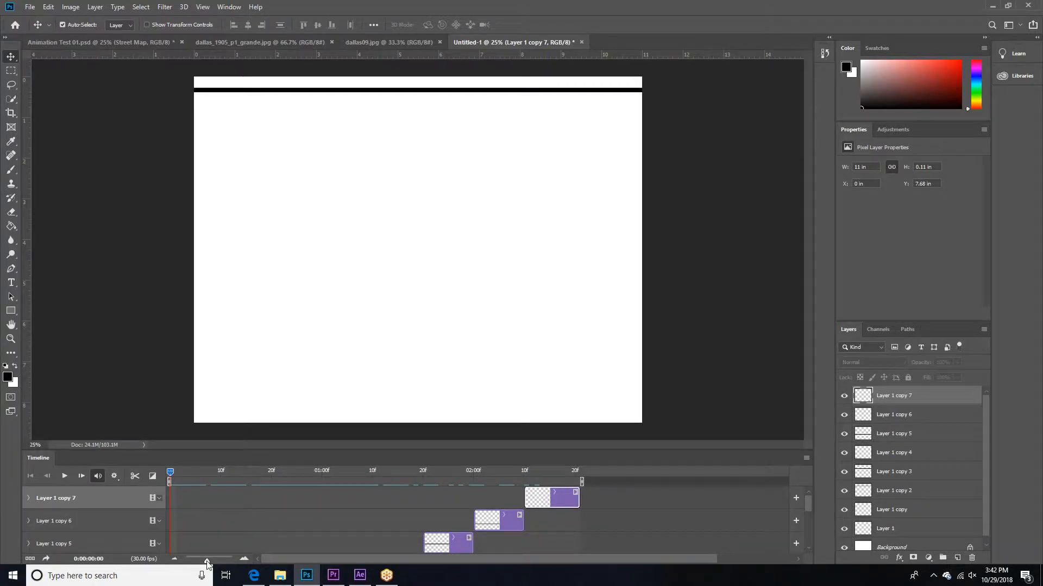
pyautogui.moveTo(207, 561); pyautogui.dragTo(200, 561)
pyautogui.press('space')
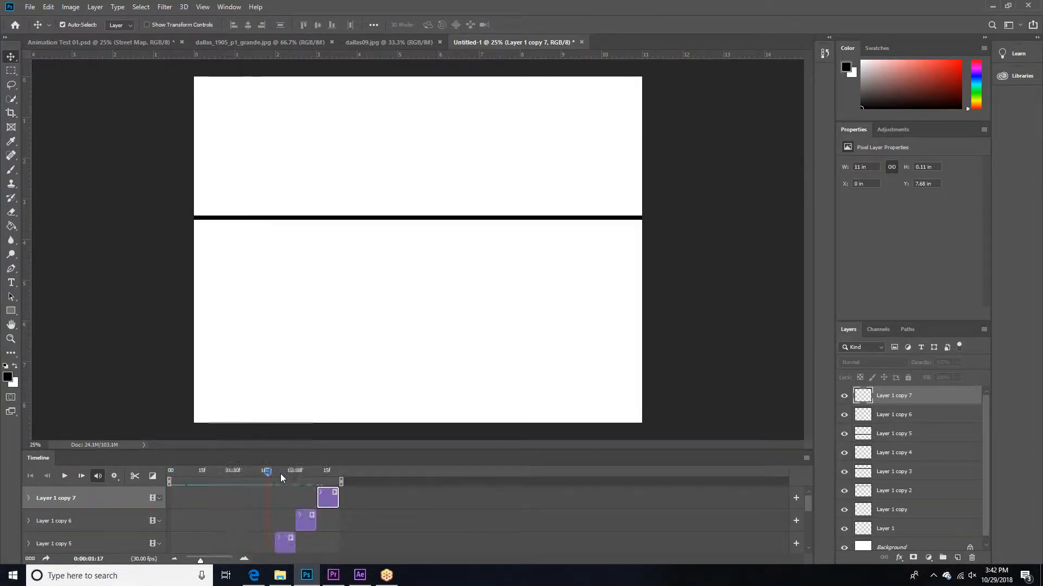
# Step: Play the bar animation from its first frame and return the playhead to the start
pyautogui.moveTo(170, 471)
pyautogui.mouseDown()
pyautogui.moveTo(358, 485)
pyautogui.moveTo(155, 475)
pyautogui.moveTo(333, 475)
pyautogui.moveTo(158, 477)
pyautogui.mouseUp()
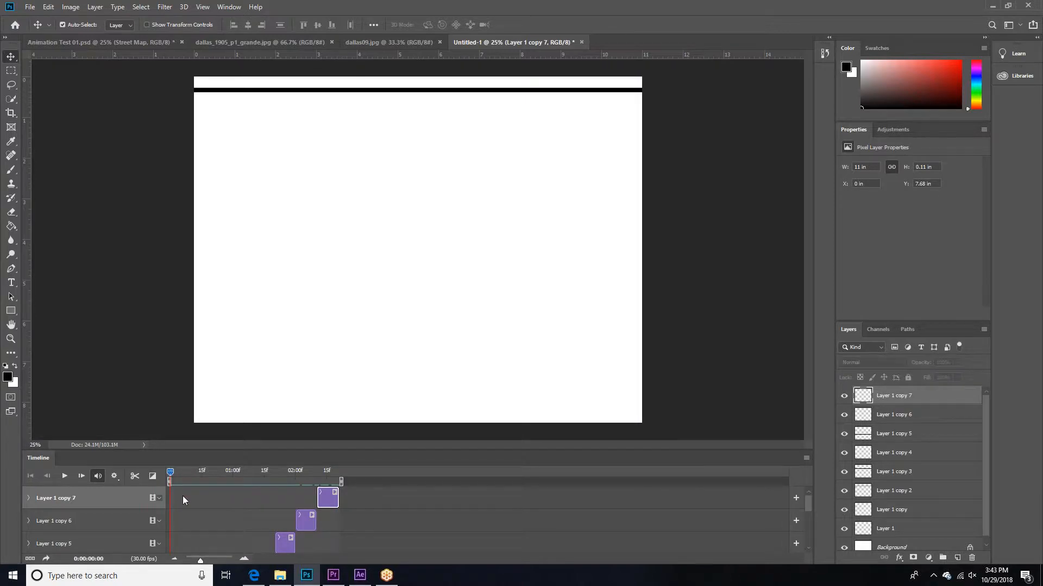
pyautogui.click(64, 476)
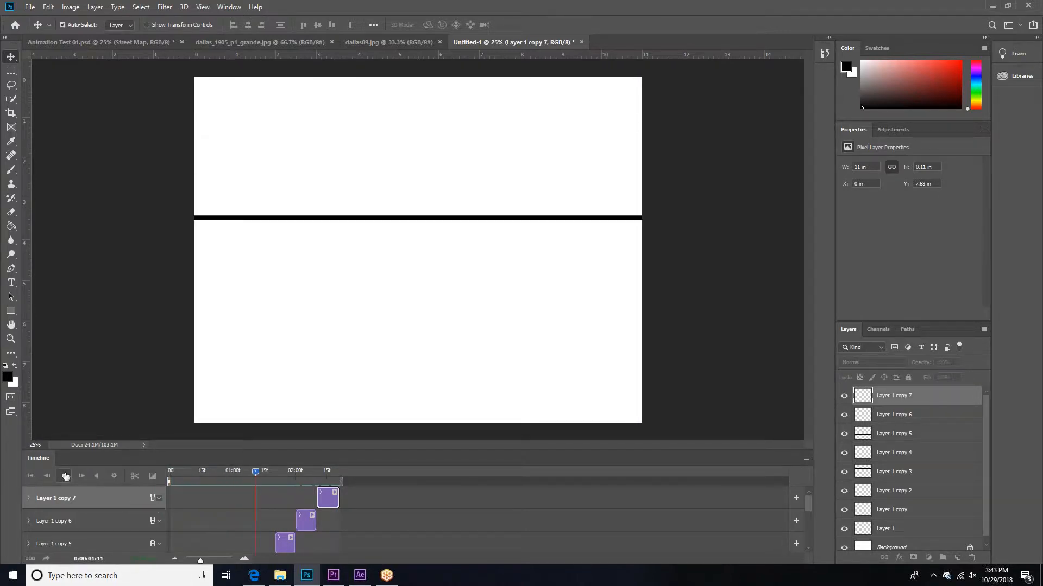
pyautogui.click(65, 477)
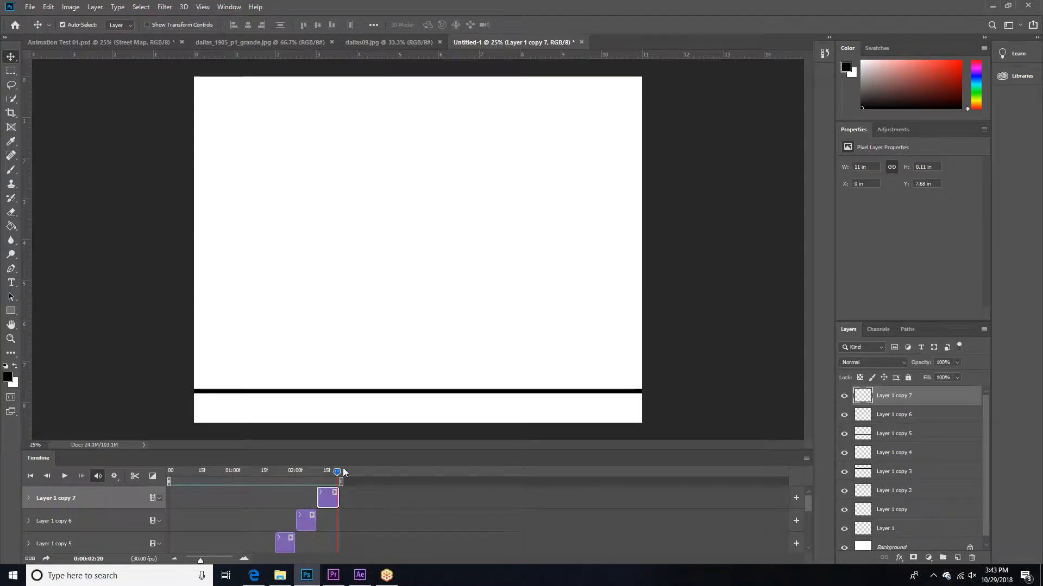
pyautogui.moveTo(302, 475); pyautogui.dragTo(139, 476)
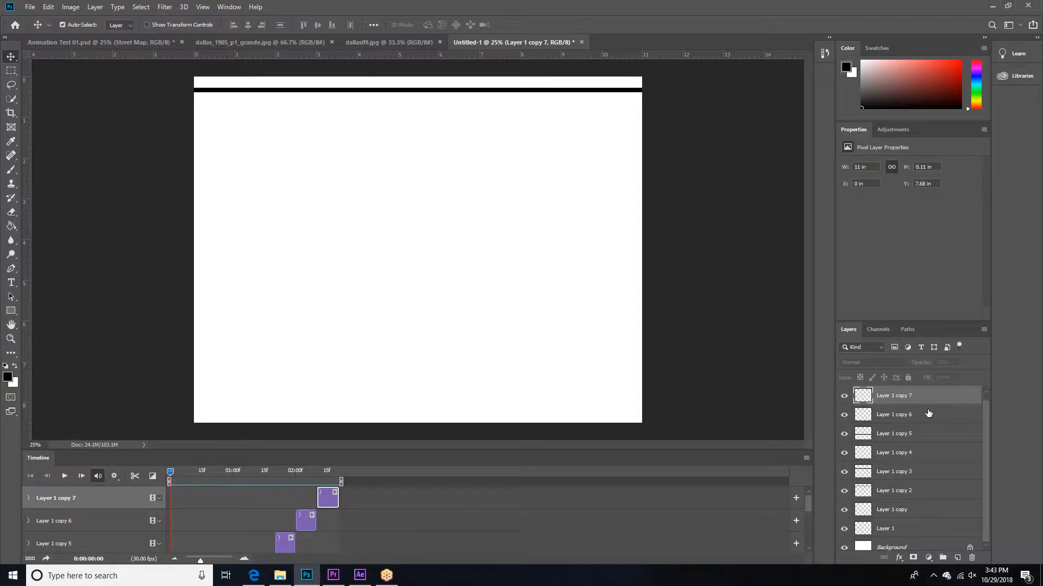
# Step: Select all the bar layers and convert the video timeline to a frame animation
pyautogui.scroll(-1, 928, 414)
pyautogui.hotkey('ctrl', 'alt', 'a')
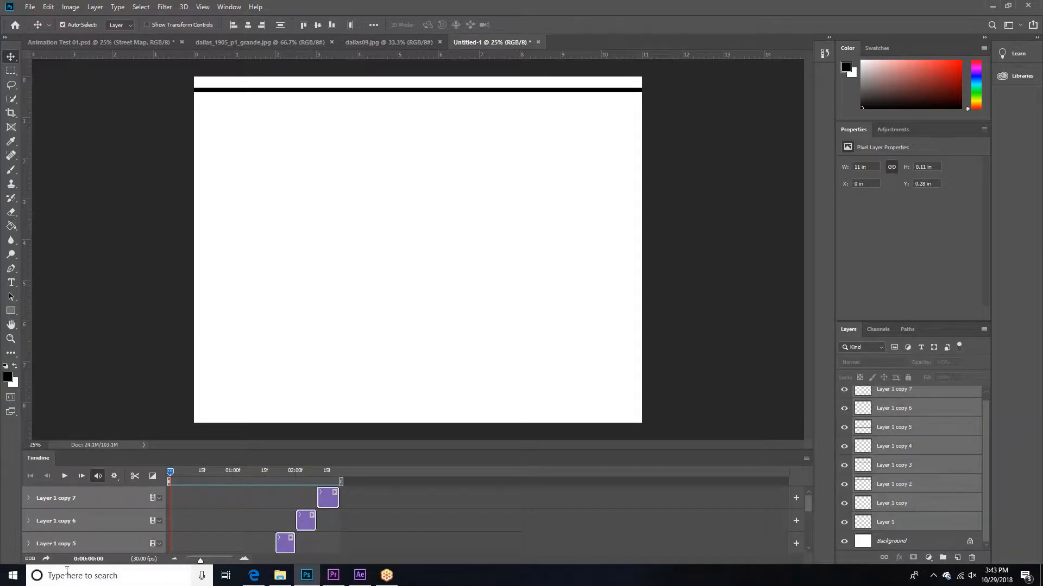
pyautogui.click(31, 560)
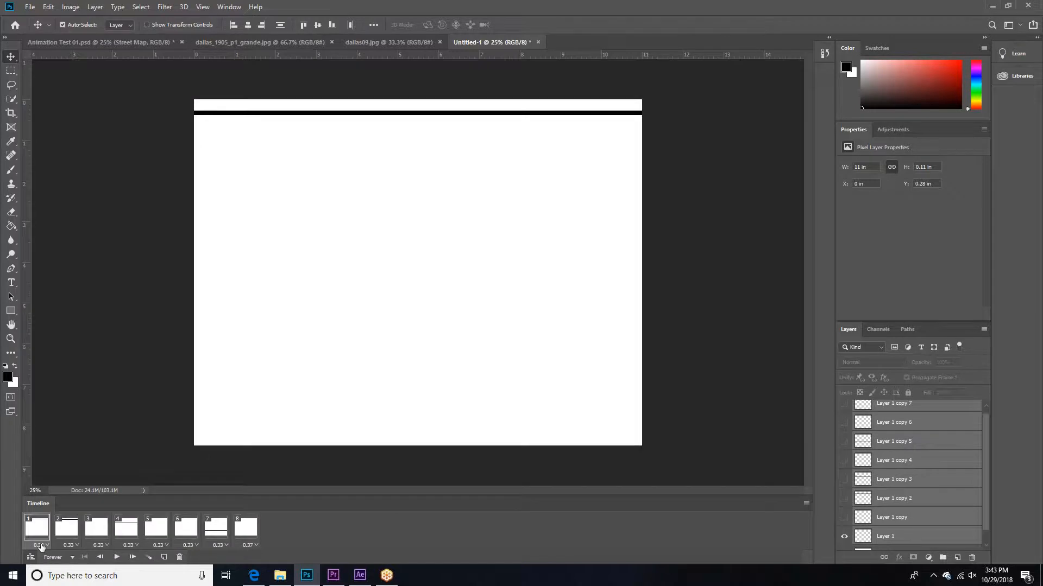
# Step: Tween frame 1 with the next frame by adding 5 frames for all layers, and set every frame's delay to 0.1 seconds
pyautogui.click(148, 558)
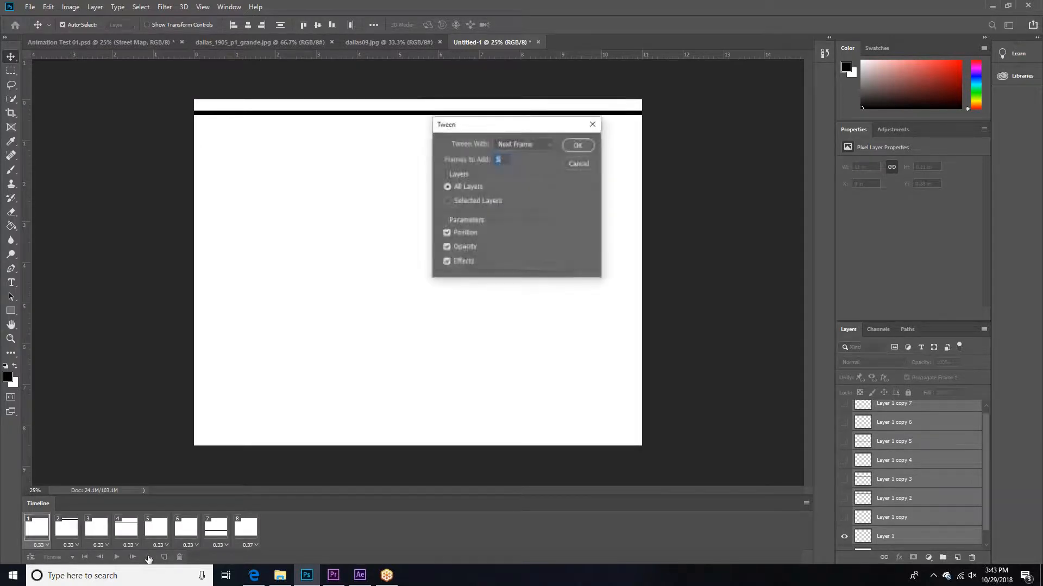
pyautogui.click(577, 145)
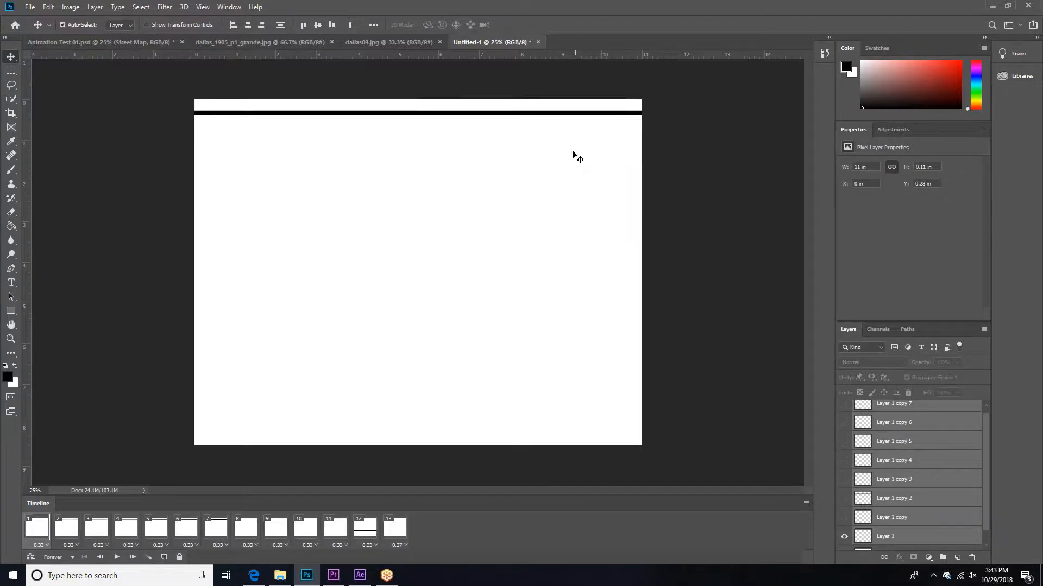
pyautogui.keyDown('shift'); pyautogui.click(400, 534); pyautogui.keyUp('shift')
pyautogui.click(401, 546)
pyautogui.click(415, 449)
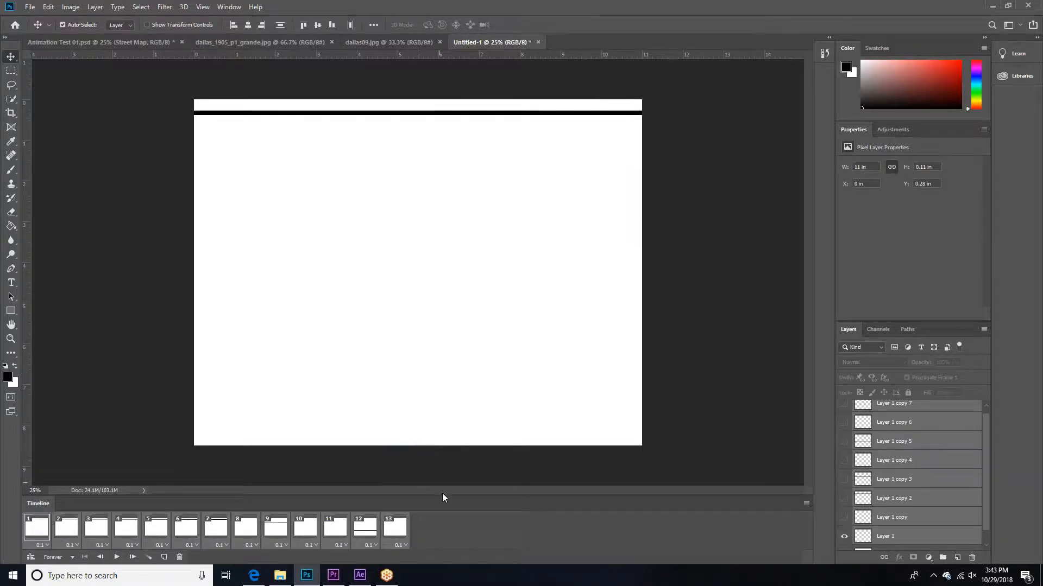
# Step: Deselect the layers and play the tweened frame animation
pyautogui.click(730, 404)
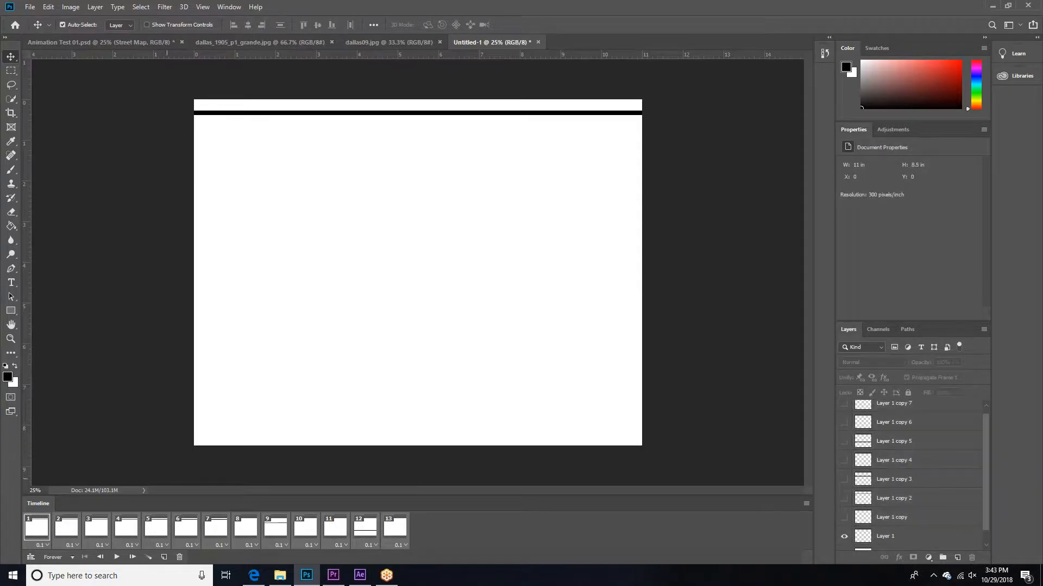
pyautogui.click(117, 557)
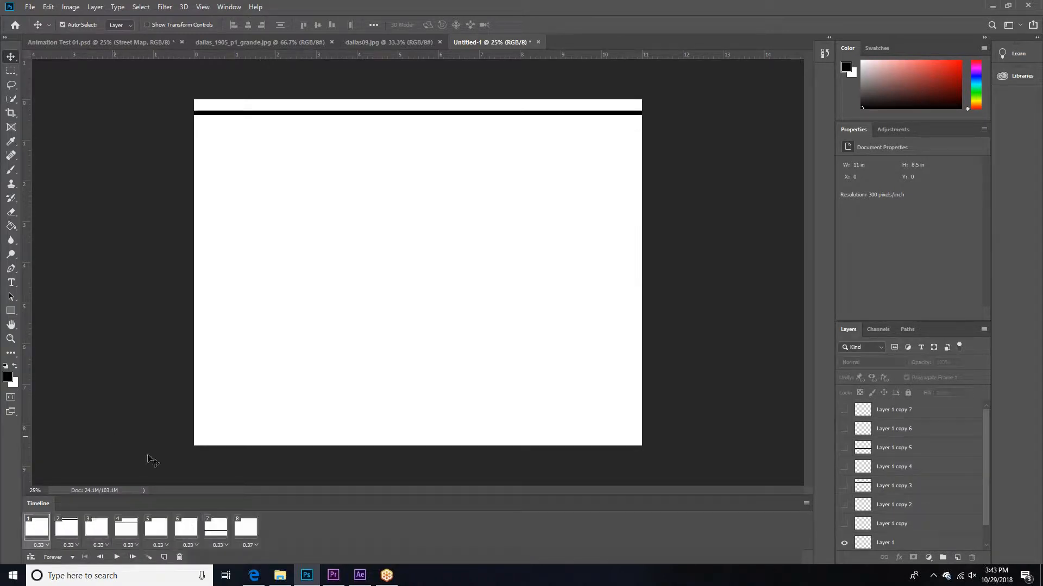
# Step: Make all the bar layers visible across the frames and select Layer 1 copy 7 through Layer 1
pyautogui.click(893, 543)
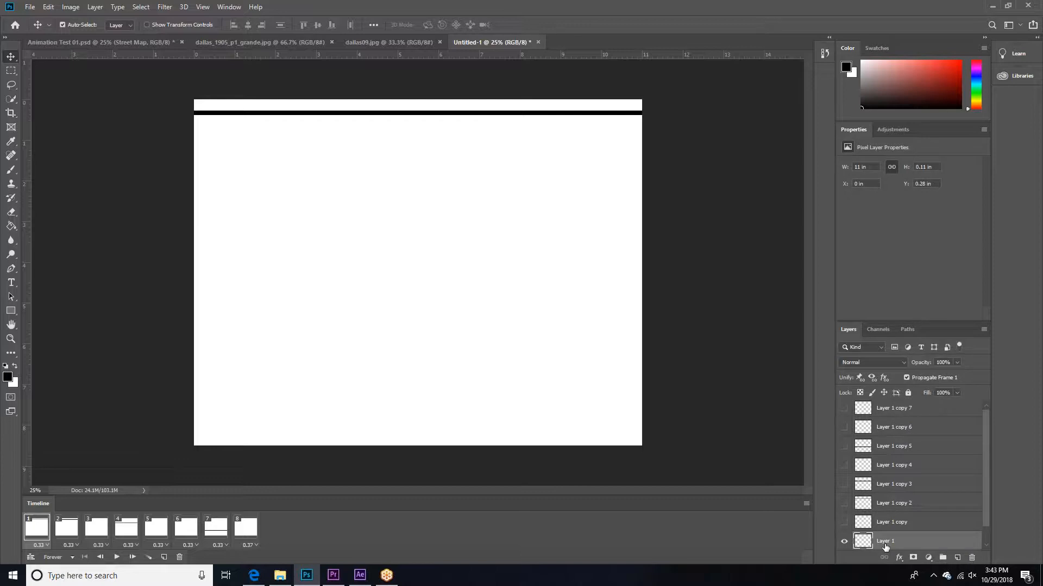
pyautogui.click(844, 428)
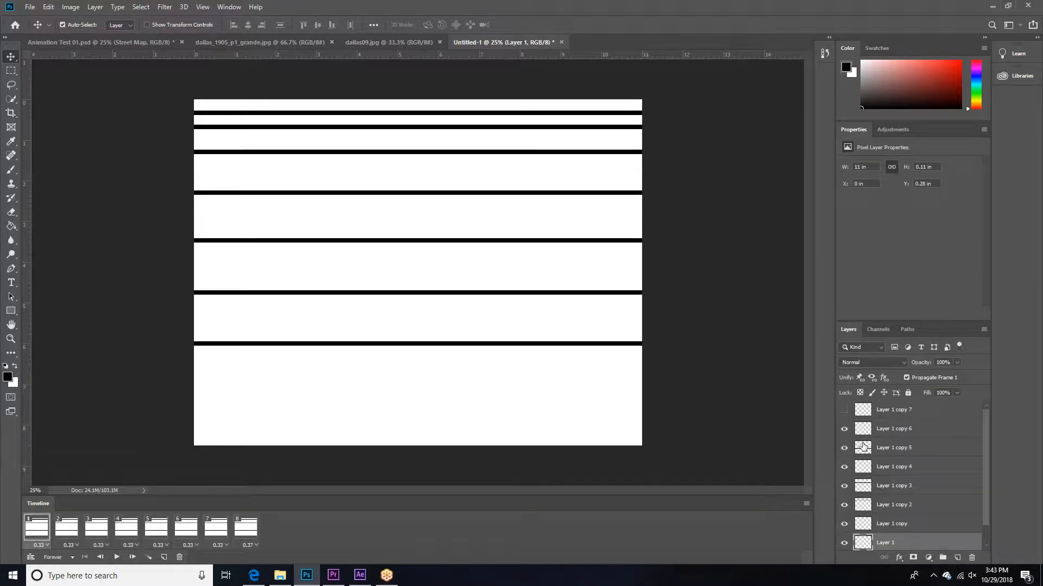
pyautogui.click(846, 412)
pyautogui.click(933, 410)
pyautogui.scroll(-1, 933, 413)
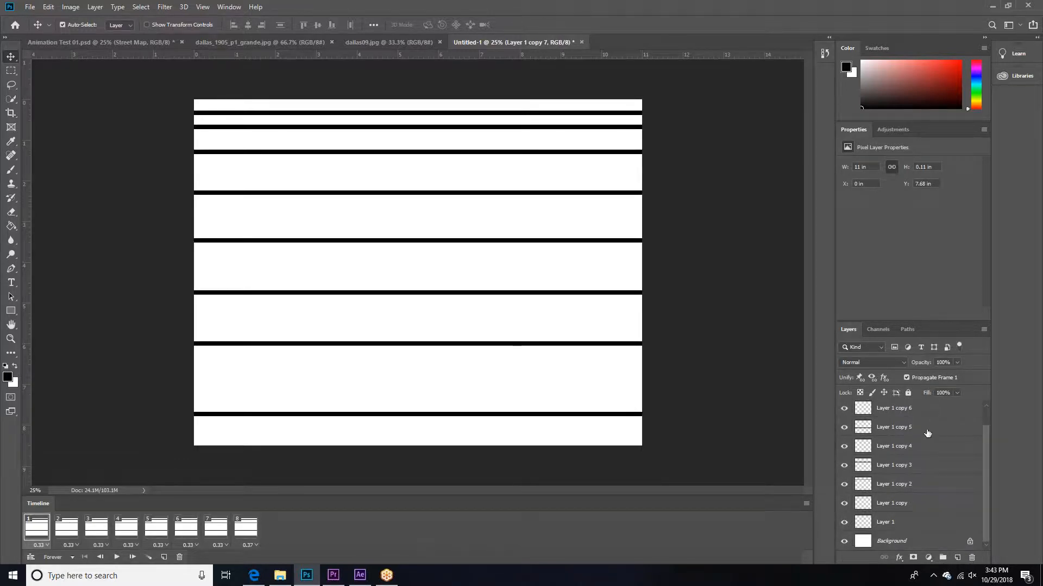
pyautogui.keyDown('shift'); pyautogui.click(913, 523); pyautogui.keyUp('shift')
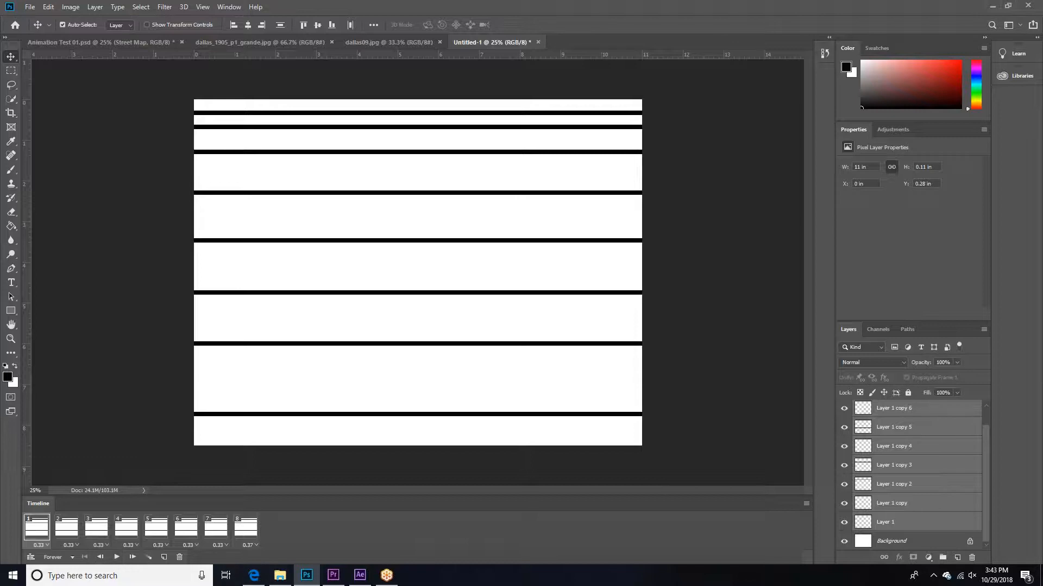
# Step: Select all eight frames and try to convert the frame animation to a video timeline
pyautogui.keyDown('shift'); pyautogui.click(246, 531); pyautogui.keyUp('shift')
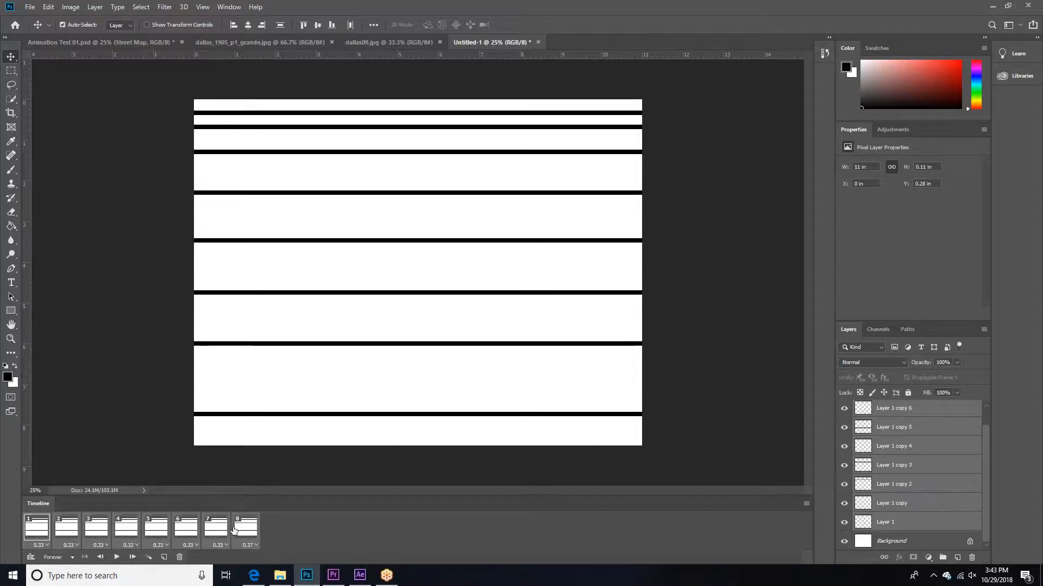
pyautogui.click(152, 561)
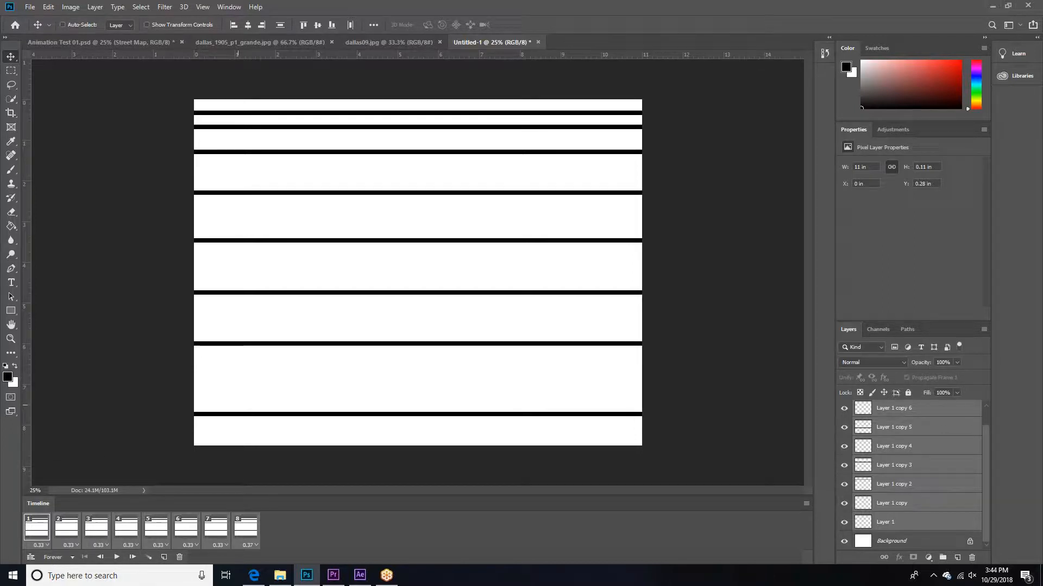
pyautogui.click(29, 558)
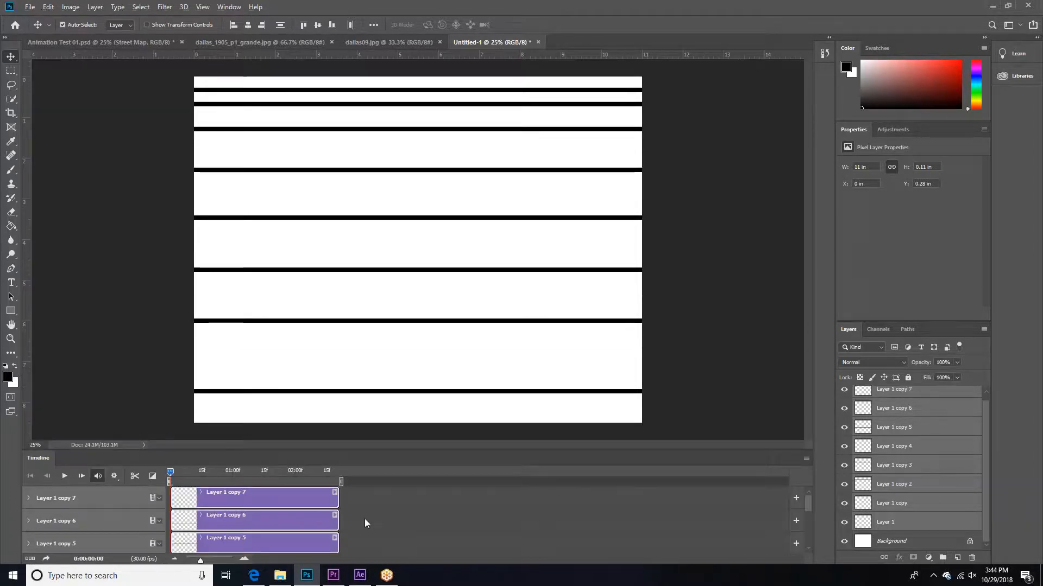
# Step: Undo the conversion to a video timeline
pyautogui.hotkey('ctrl', 'z')
pyautogui.hotkey('ctrl', 'z')
pyautogui.hotkey('ctrl', 'z')
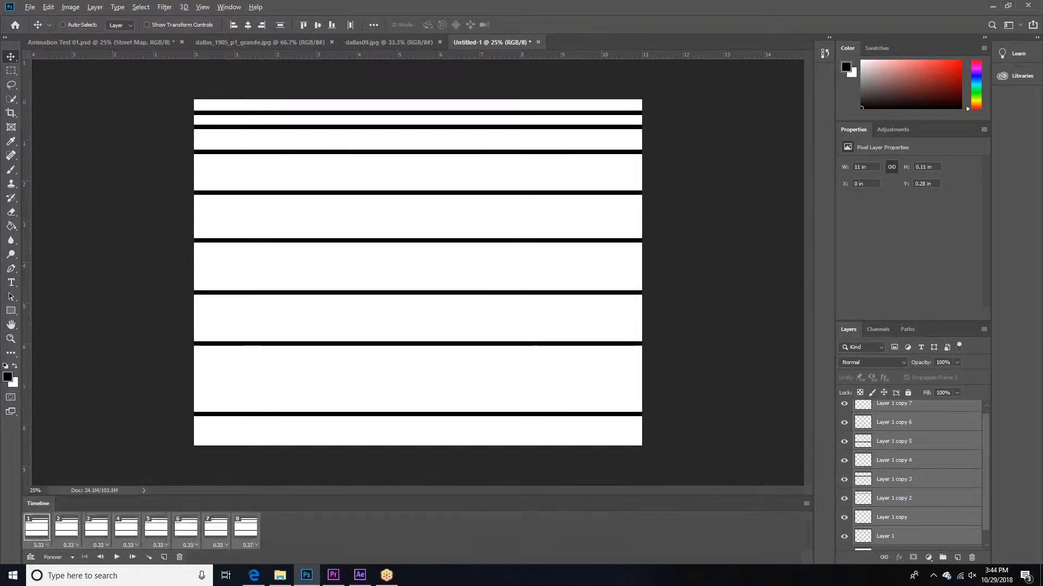
# Step: Undo the layer visibility changes and the frame conversion to return to the video timeline
pyautogui.hotkey('ctrl', 'z')
pyautogui.hotkey('ctrl', 'z')
pyautogui.hotkey('ctrl', 'z')
pyautogui.hotkey('ctrl', 'z')
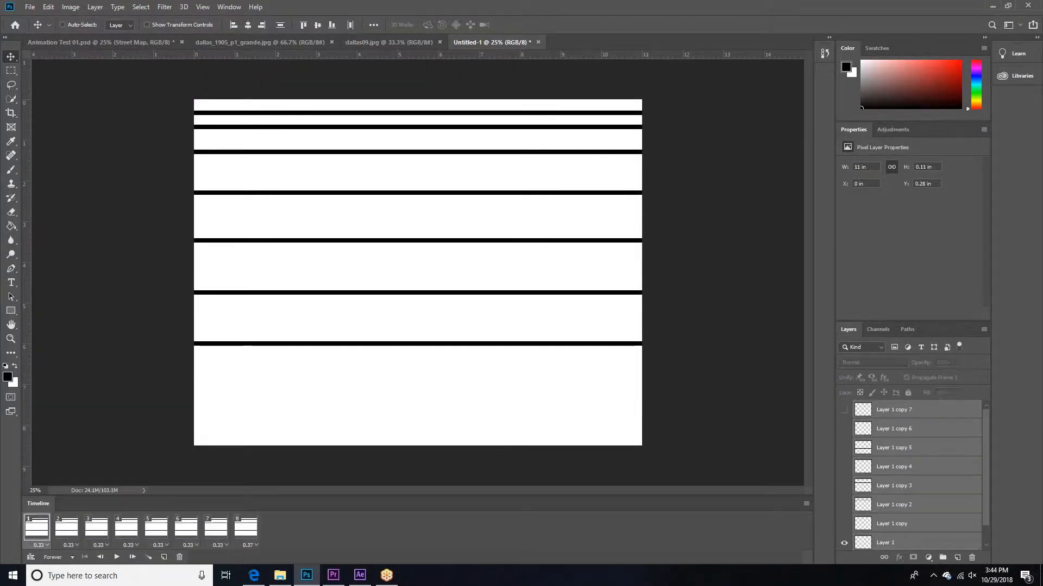
# Step: Play the staggered bar clips in the video timeline from the start
pyautogui.moveTo(244, 470); pyautogui.dragTo(172, 471)
pyautogui.moveTo(212, 560)
pyautogui.mouseDown()
pyautogui.moveTo(198, 561)
pyautogui.moveTo(222, 560)
pyautogui.moveTo(202, 563)
pyautogui.mouseUp()
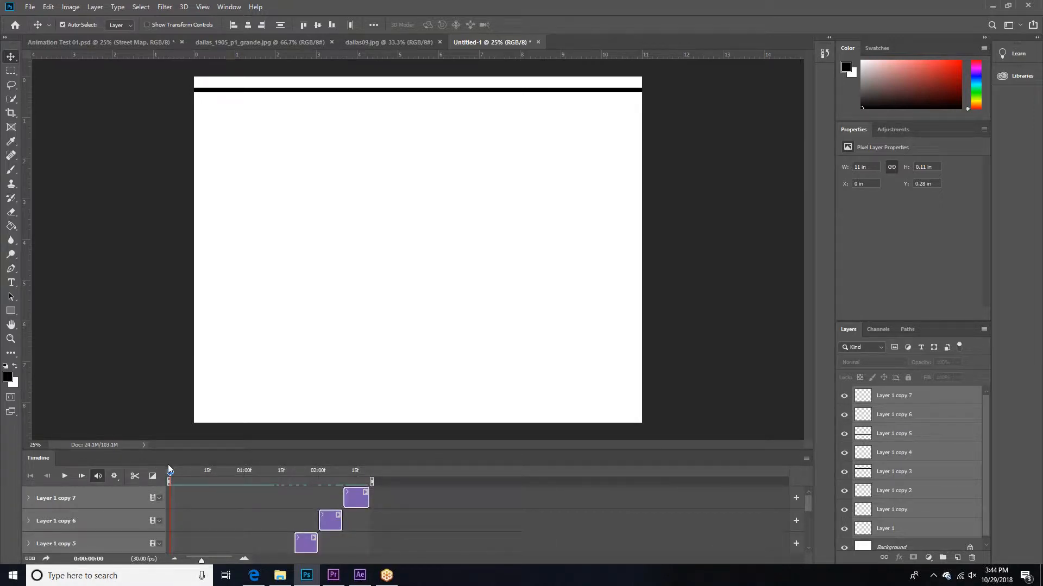
pyautogui.click(64, 477)
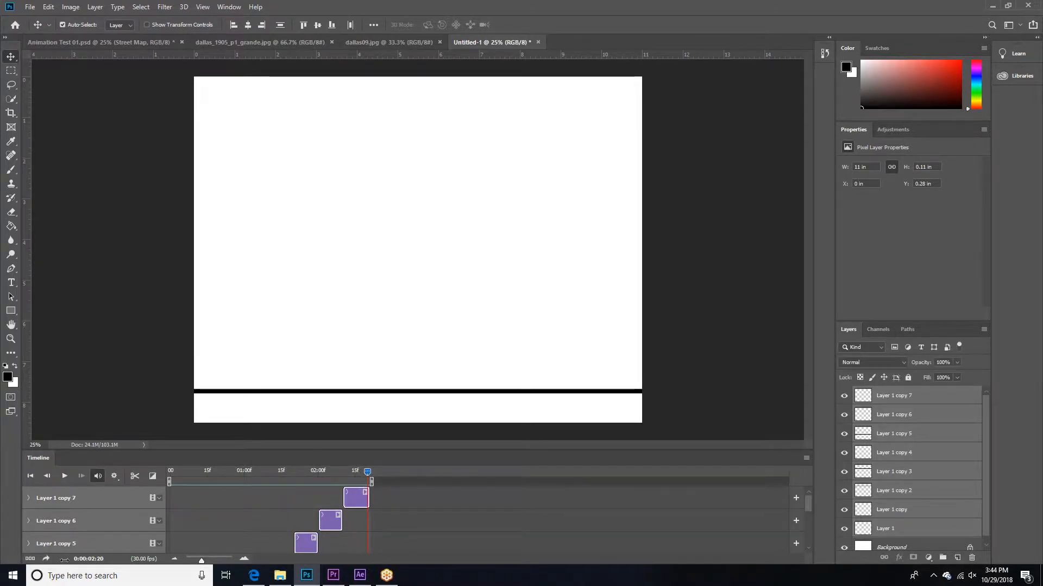
# Step: Convert the video timeline to a frame animation, then play and stop it
pyautogui.click(29, 558)
pyautogui.click(116, 557)
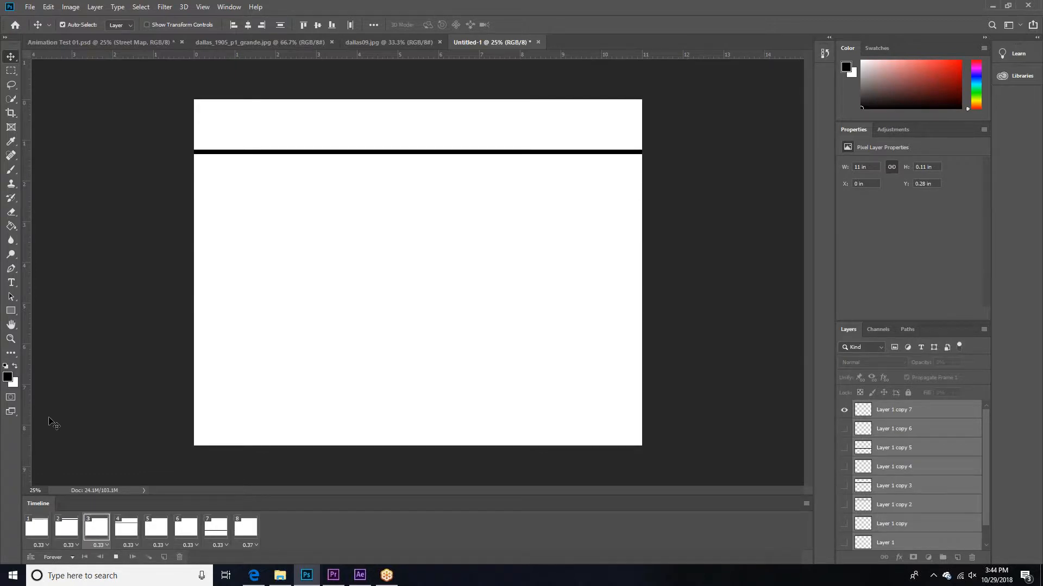
pyautogui.click(115, 557)
# Step: Set the delay of all eight frames to 0.1 seconds and preview the animation
pyautogui.click(31, 526)
pyautogui.keyDown('shift'); pyautogui.click(257, 536); pyautogui.keyUp('shift')
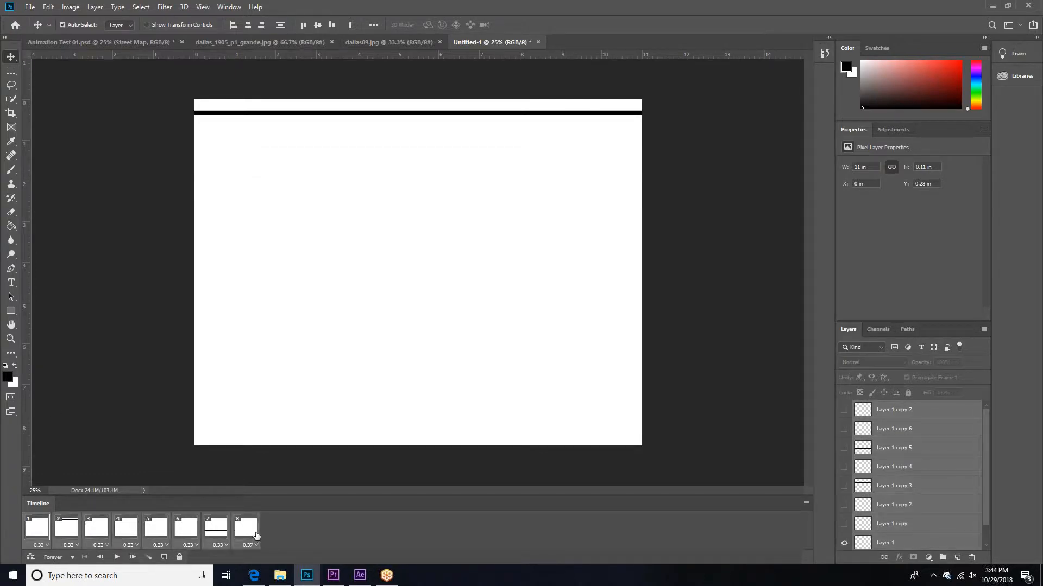
pyautogui.click(256, 545)
pyautogui.click(264, 448)
pyautogui.click(115, 558)
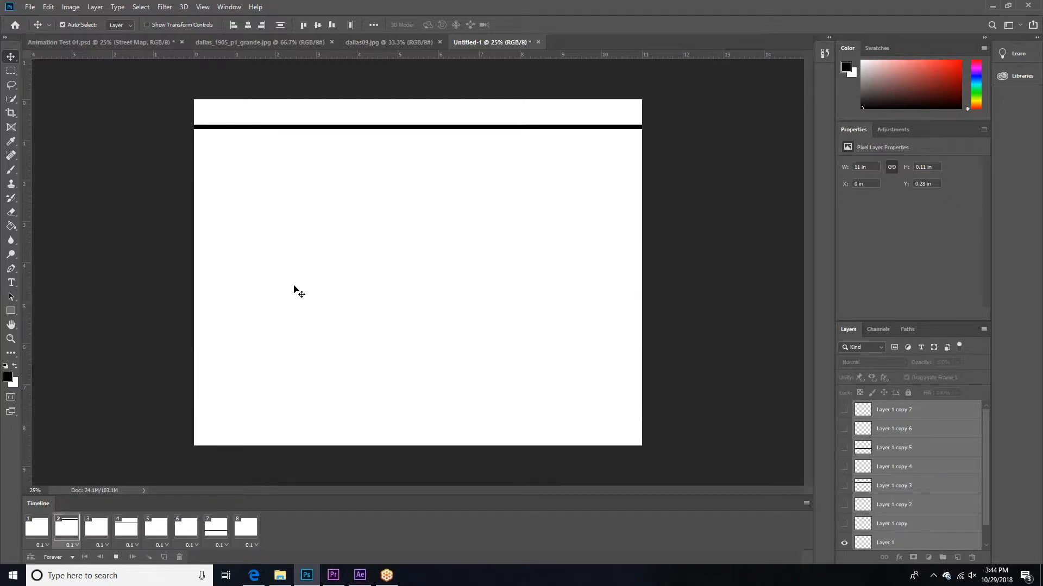
pyautogui.press('space')
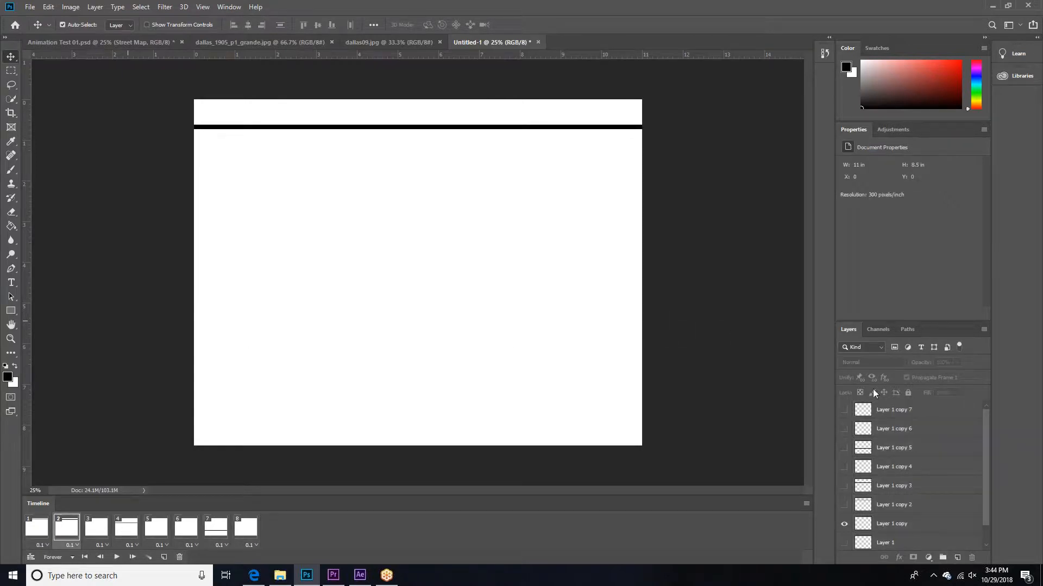
# Step: Shift the Layer 1 copy bar in frame 2 to the left so it ends near mid-canvas, and preview the animation
pyautogui.click(896, 468)
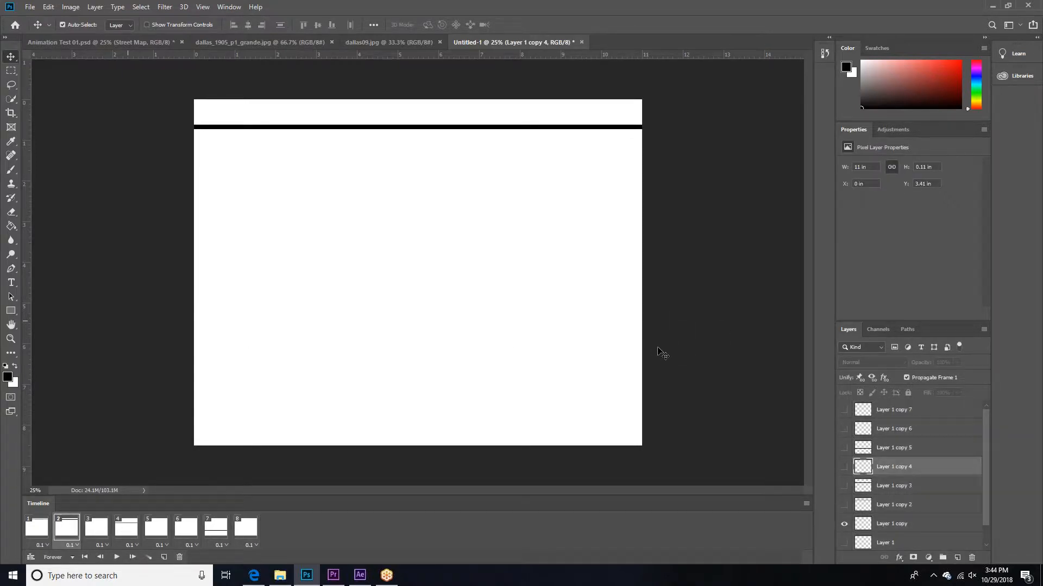
pyautogui.click(893, 524)
pyautogui.moveTo(562, 311); pyautogui.dragTo(334, 302)
pyautogui.press('c')
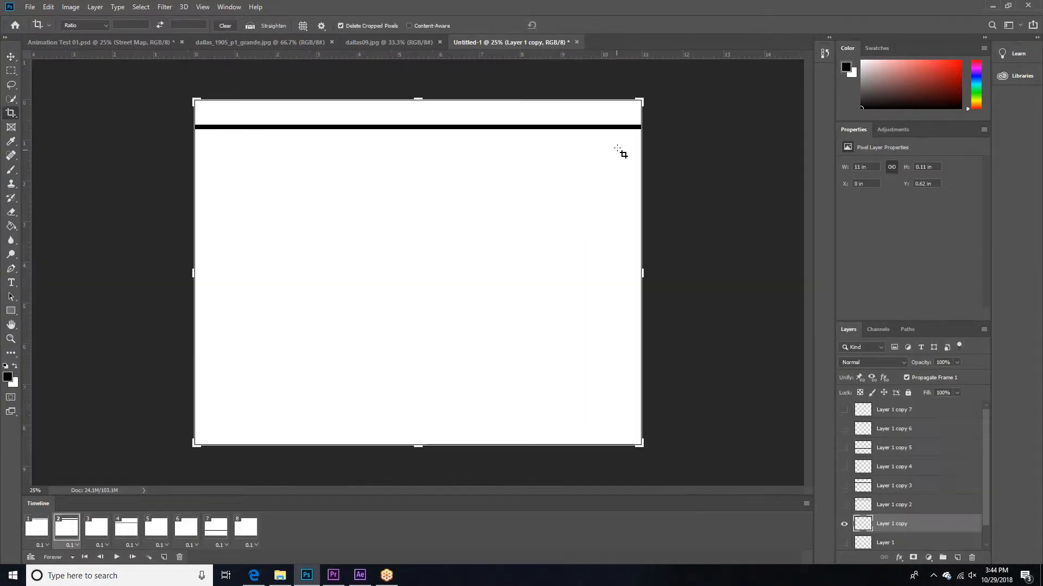
pyautogui.press('v')
pyautogui.moveTo(579, 129); pyautogui.dragTo(372, 140)
pyautogui.click(694, 354)
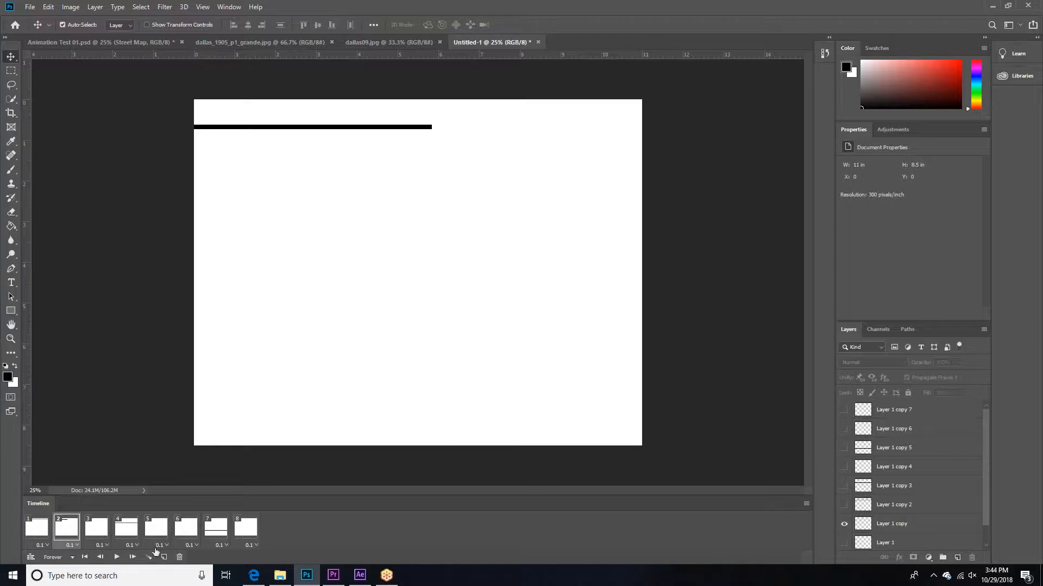
pyautogui.click(115, 557)
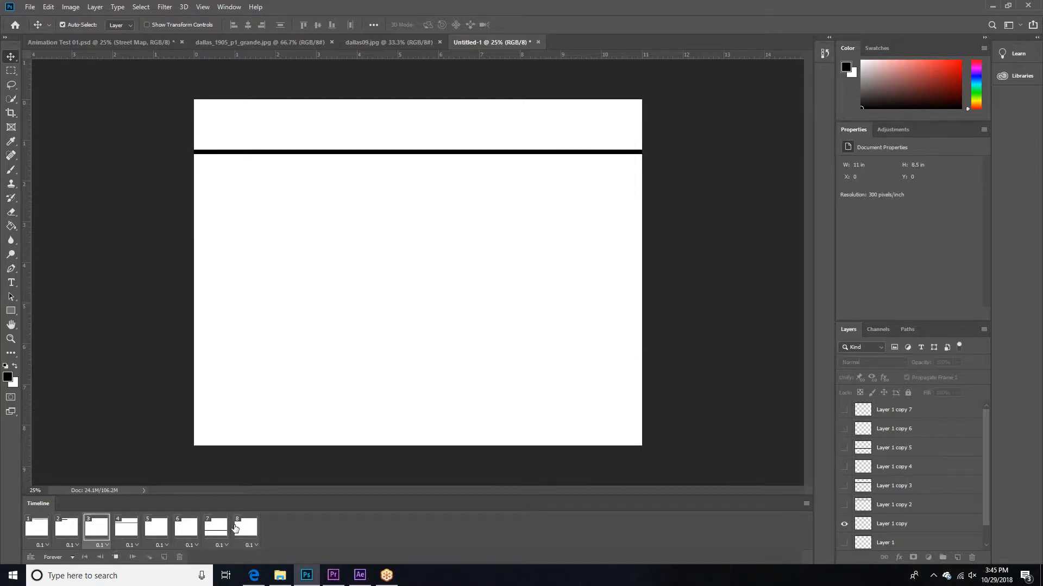
pyautogui.click(113, 558)
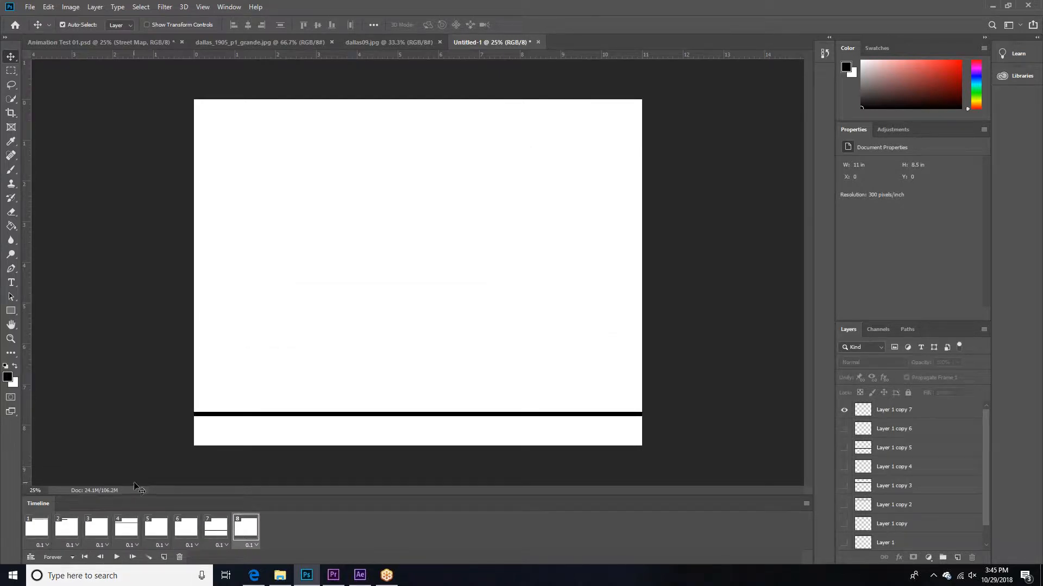
# Step: Search Windows for calculator, open the Calculator app, and shrink and reposition its window over the canvas
pyautogui.click(136, 575)
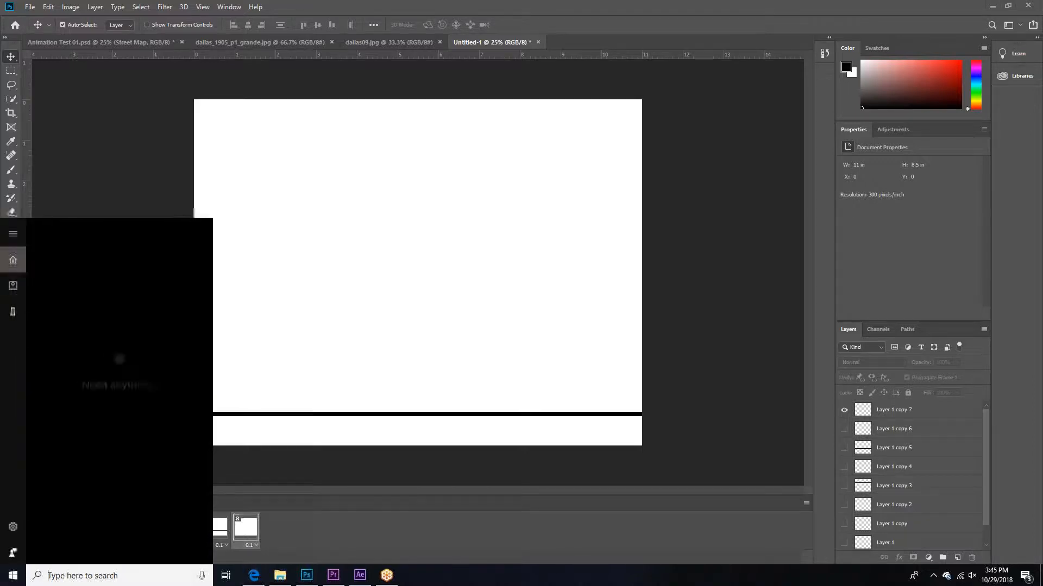
pyautogui.write('calculator')
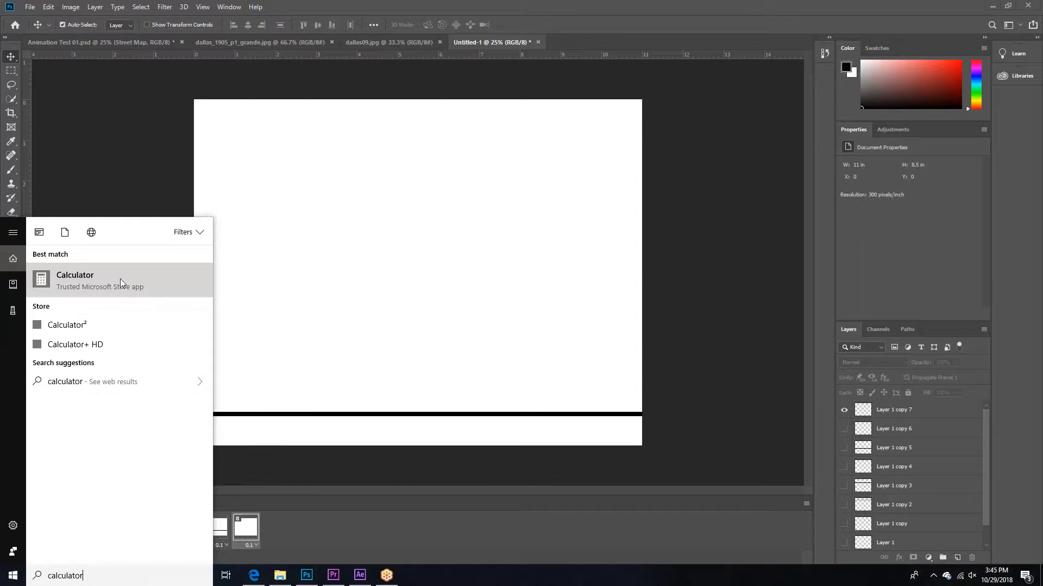
pyautogui.click(119, 279)
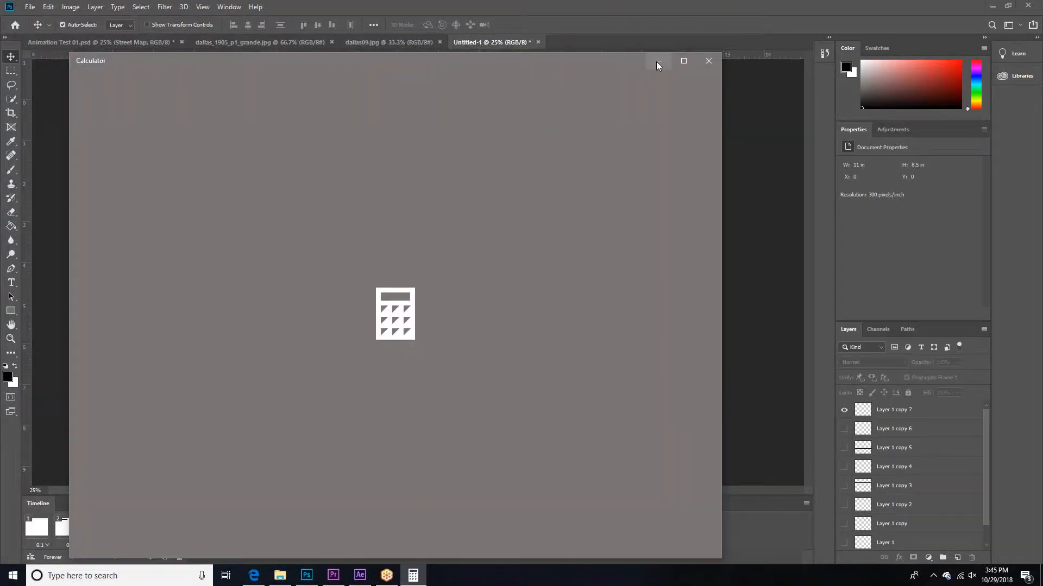
pyautogui.moveTo(73, 56); pyautogui.dragTo(75, 165)
pyautogui.moveTo(182, 169); pyautogui.dragTo(256, 83)
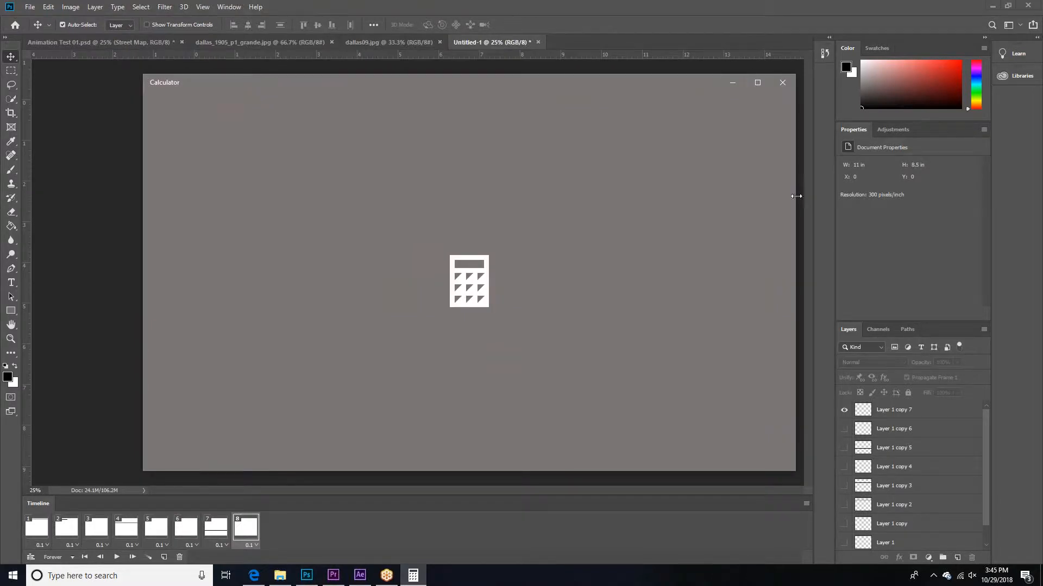
pyautogui.moveTo(787, 166); pyautogui.dragTo(480, 230)
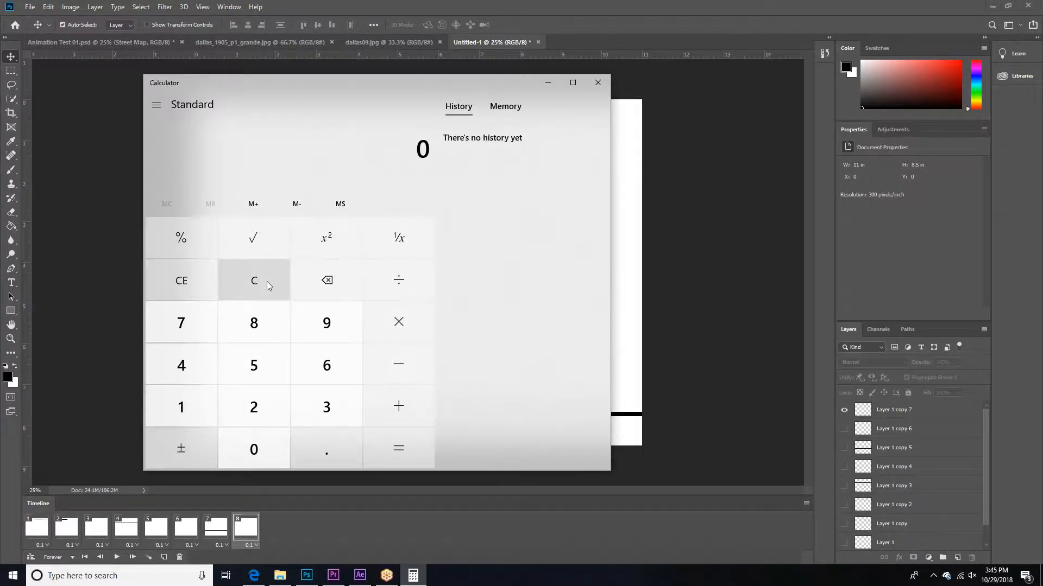
# Step: Calculate 60 × 30 in the Calculator
pyautogui.press('6')
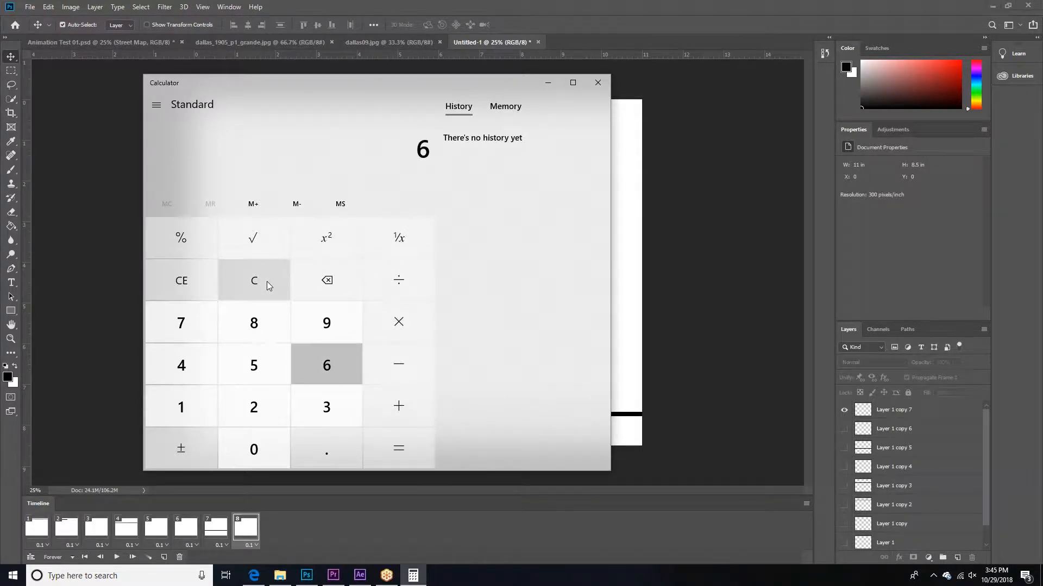
pyautogui.press('0')
pyautogui.press('*')
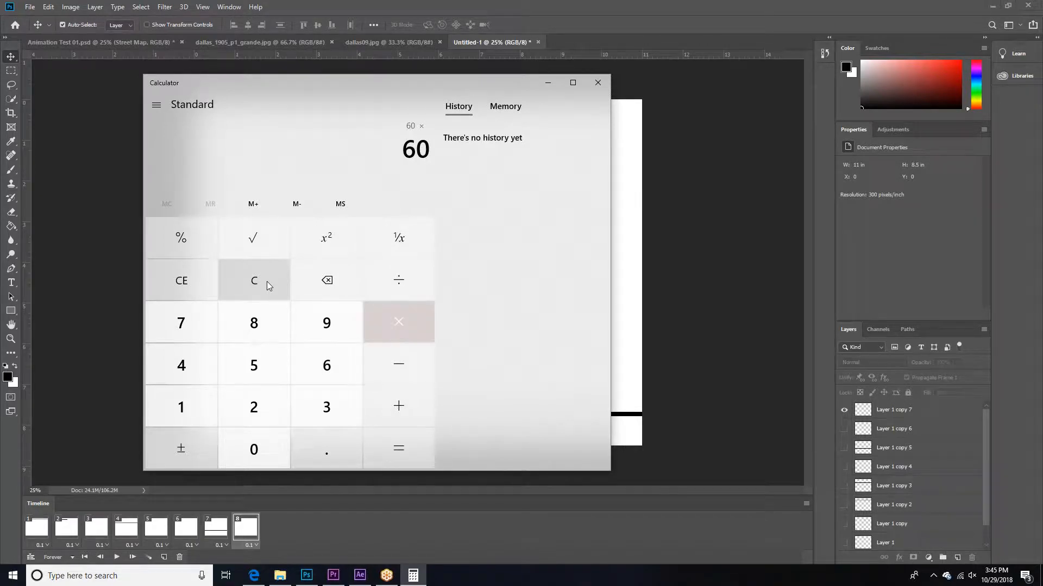
pyautogui.press('3')
pyautogui.press('0')
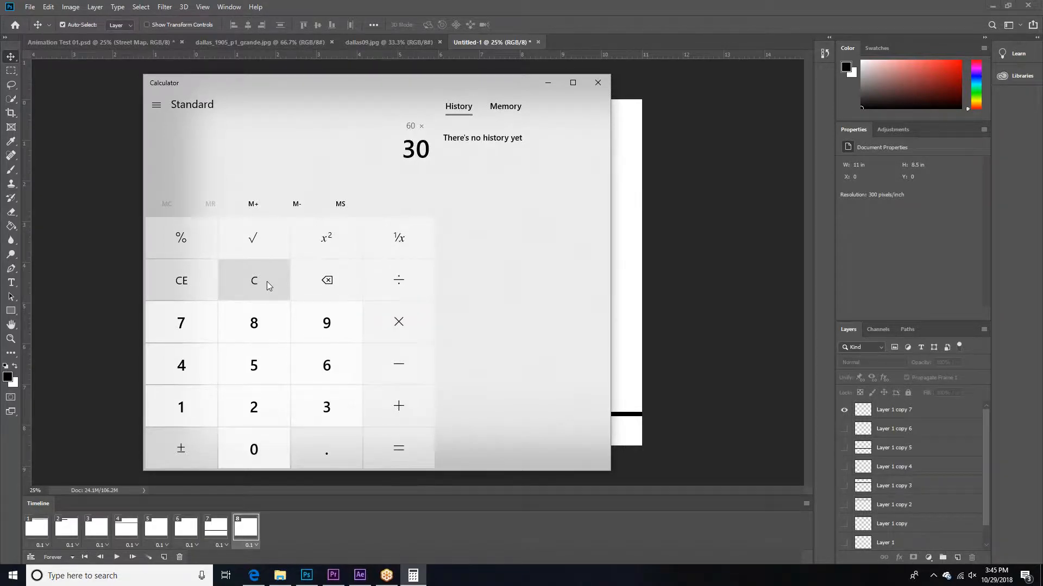
pyautogui.press('Return')
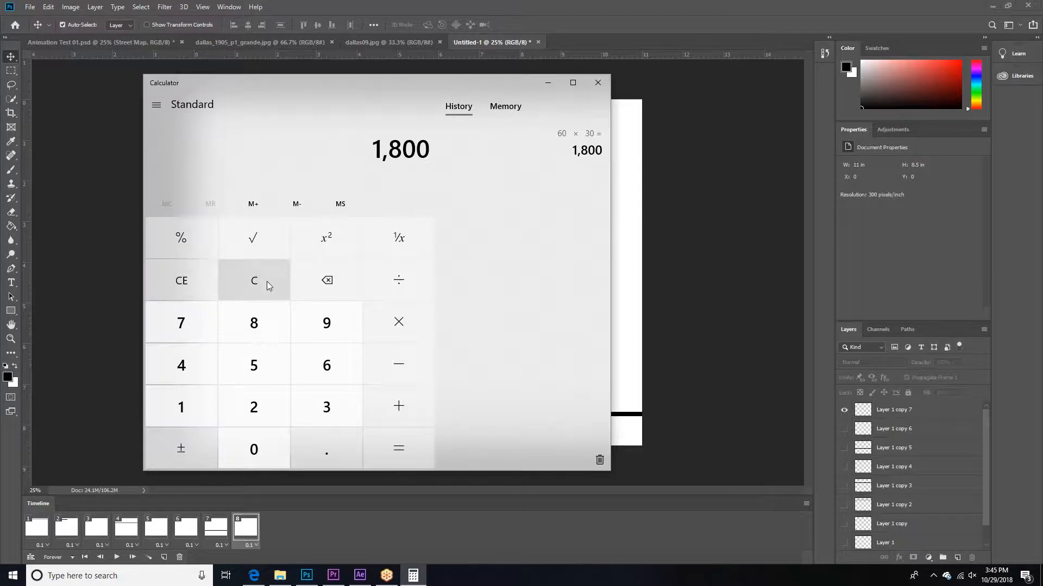
pyautogui.press('3')
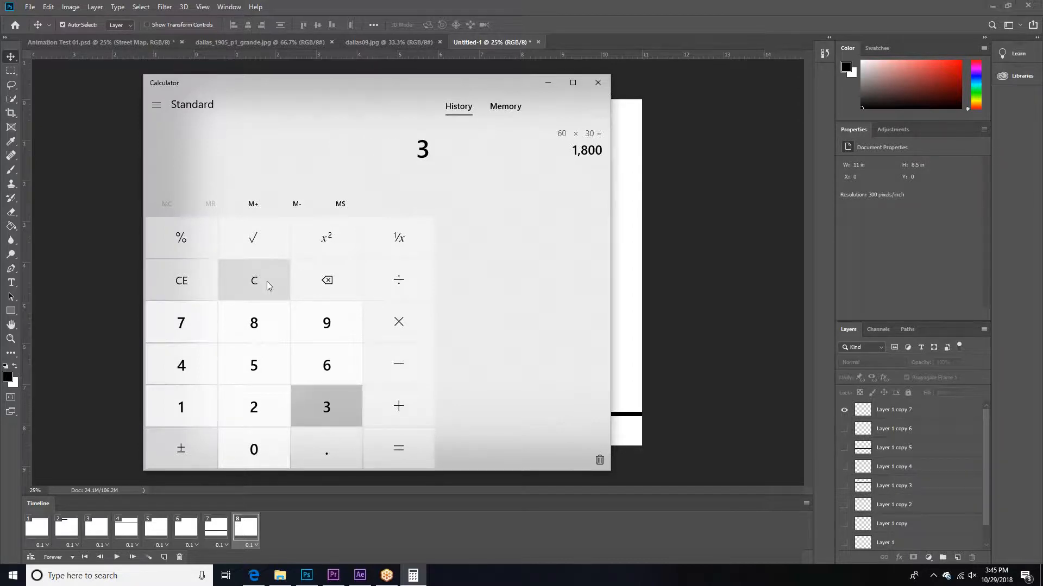
pyautogui.press('0')
pyautogui.press('0')
pyautogui.click(266, 281)
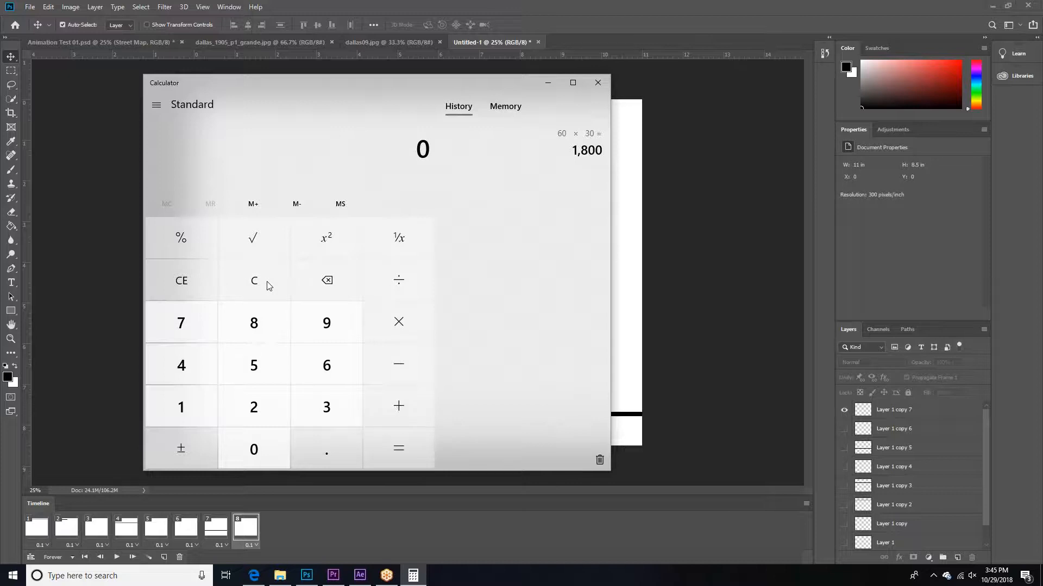
pyautogui.press('6')
pyautogui.press('0')
pyautogui.click(269, 285)
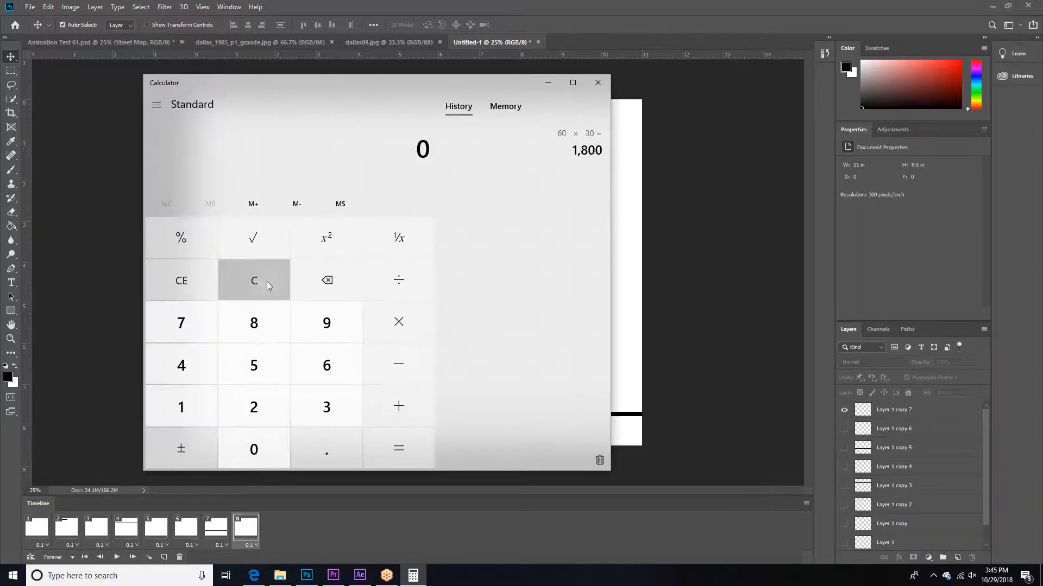
# Step: Calculate 30 × 60, clear the result, and close the Calculator
pyautogui.press('3')
pyautogui.press('0')
pyautogui.press('*')
pyautogui.press('6')
pyautogui.press('0')
pyautogui.press('Return')
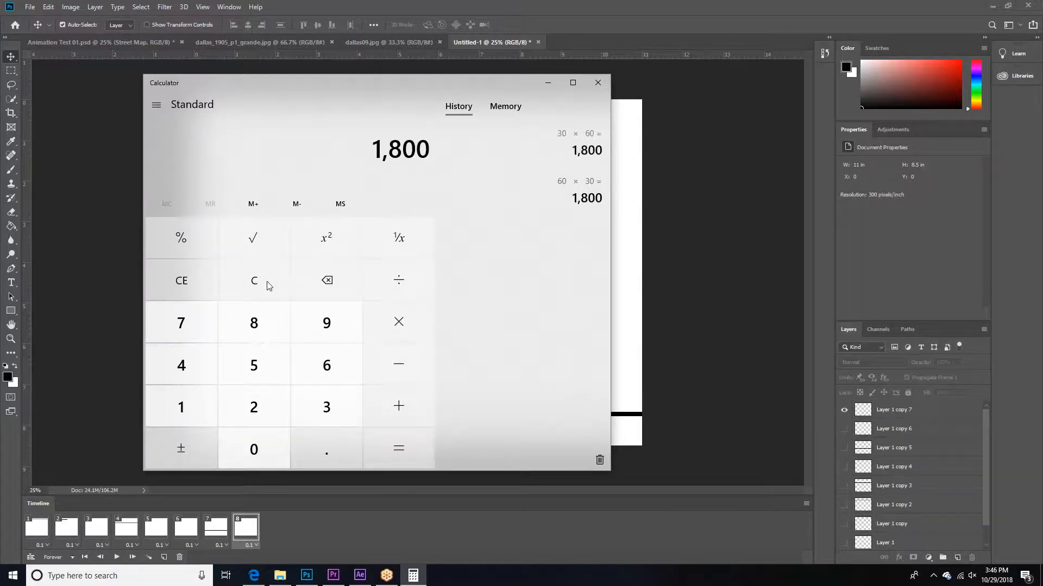
pyautogui.click(267, 282)
pyautogui.click(597, 83)
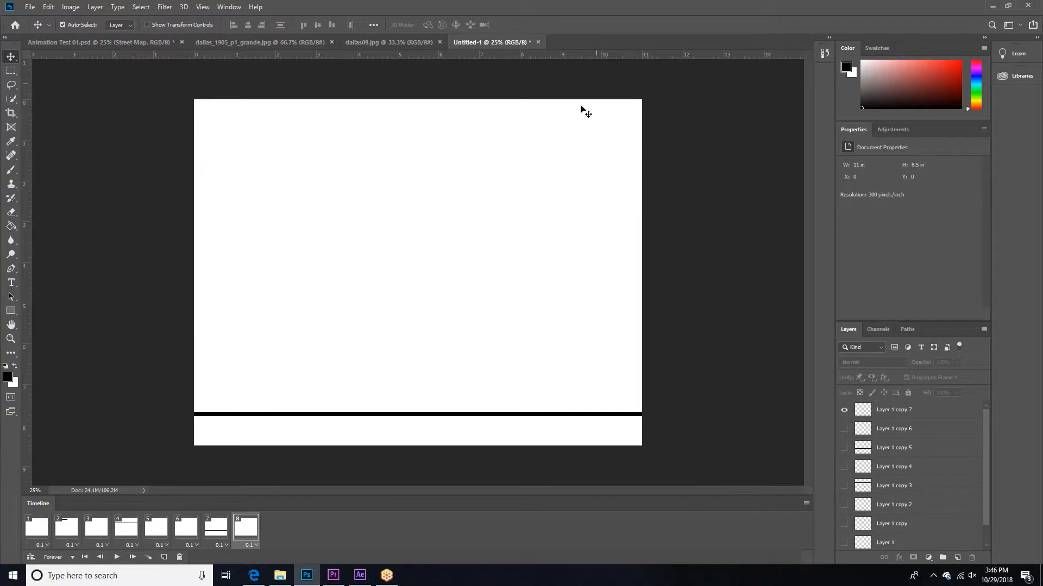
# Step: Play the eight-frame animation, stop it, and start it again
pyautogui.click(116, 558)
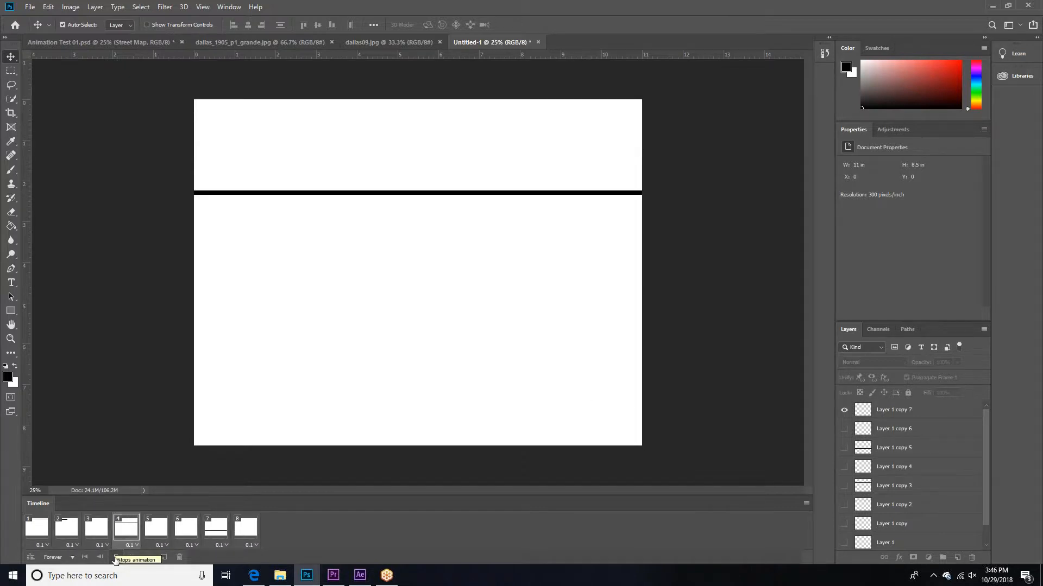
pyautogui.click(115, 558)
pyautogui.click(116, 558)
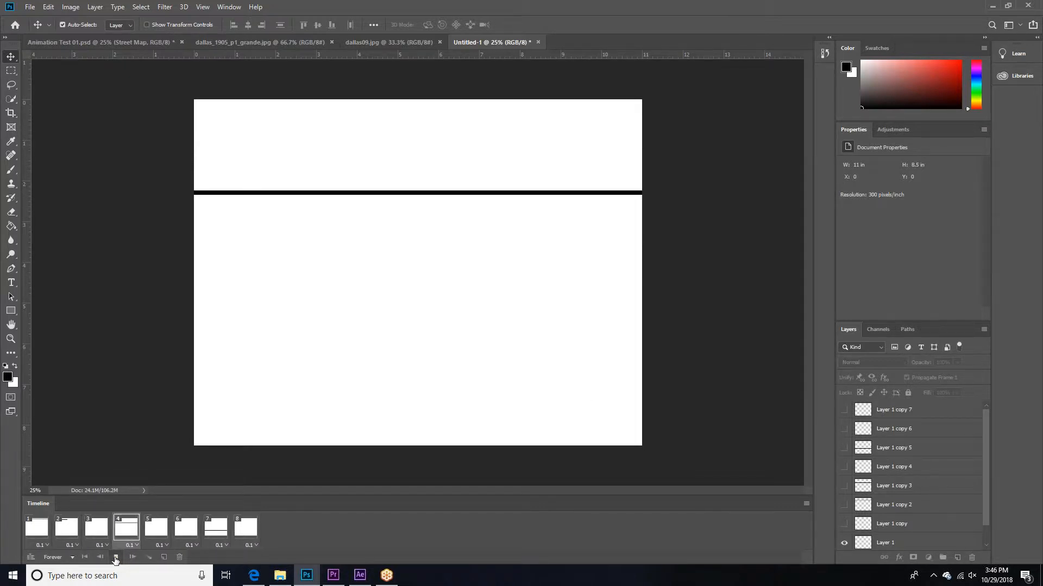
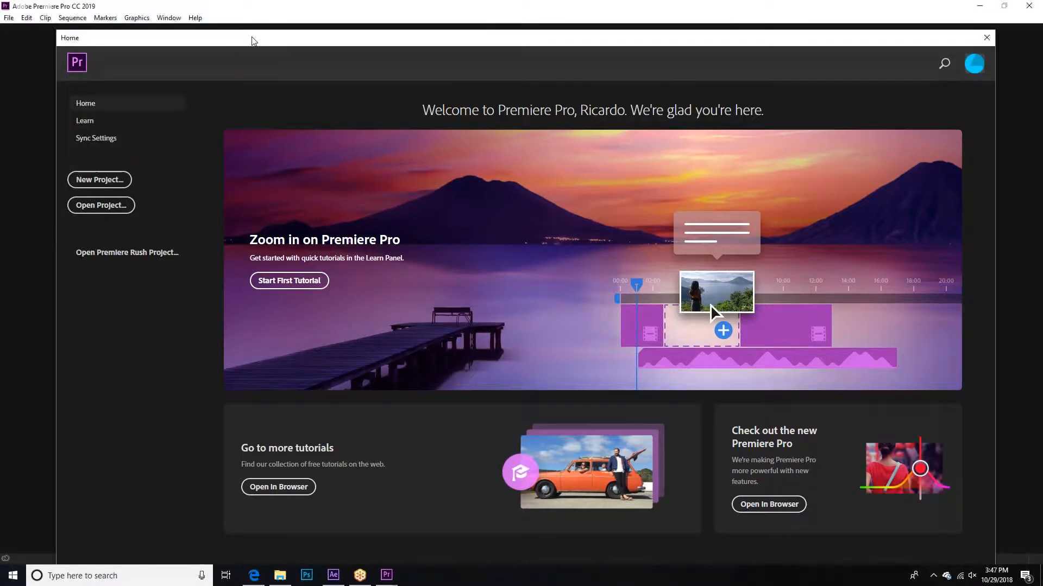
# Step: Create a new Premiere Pro project named Animation Fall Studio and close the Learn panel
pyautogui.moveTo(252, 40); pyautogui.dragTo(220, 42)
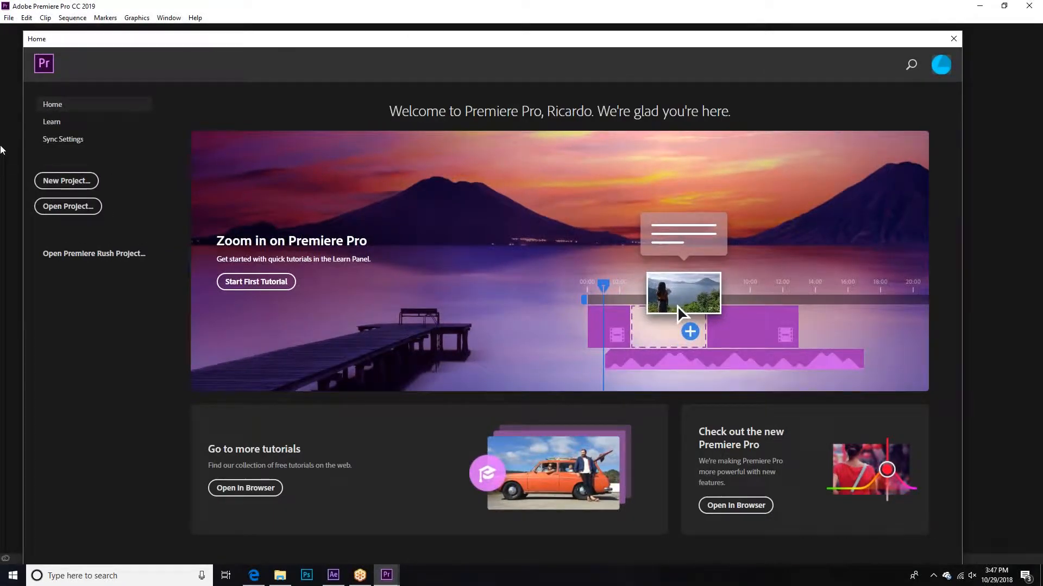
pyautogui.click(60, 184)
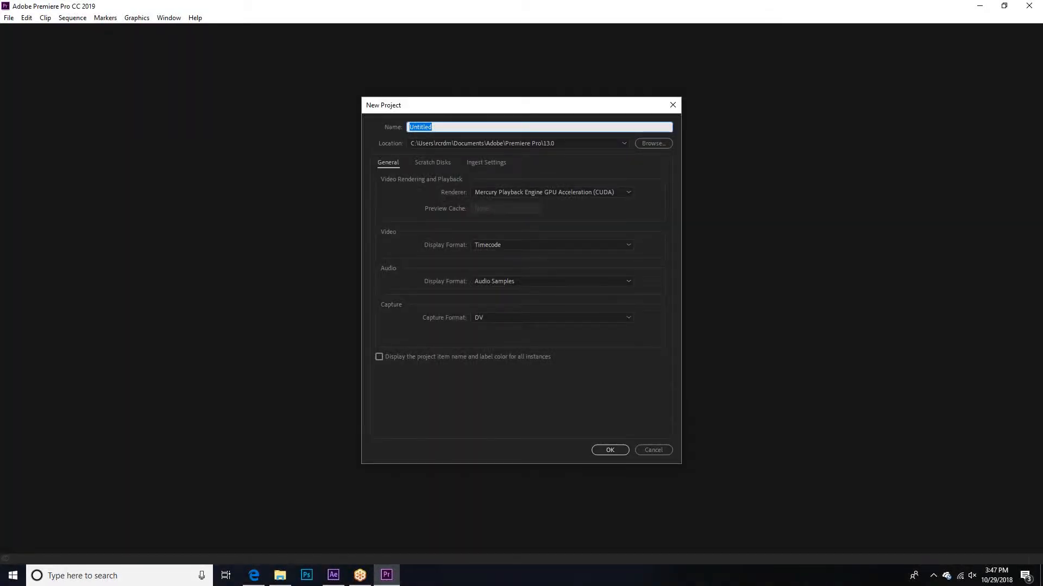
pyautogui.write('Animation Fall Studio')
pyautogui.click(615, 450)
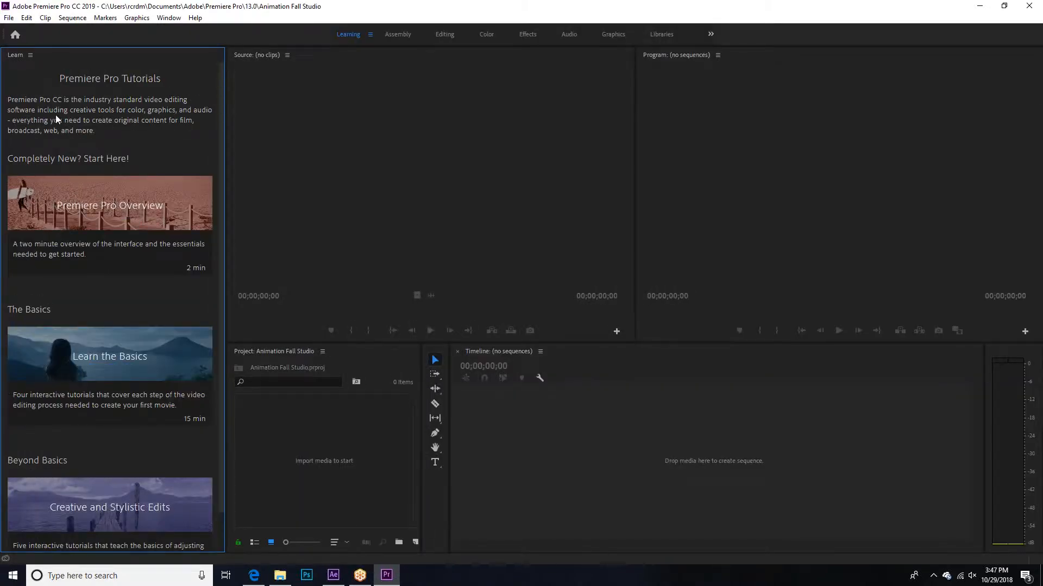
pyautogui.click(30, 54)
pyautogui.click(50, 58)
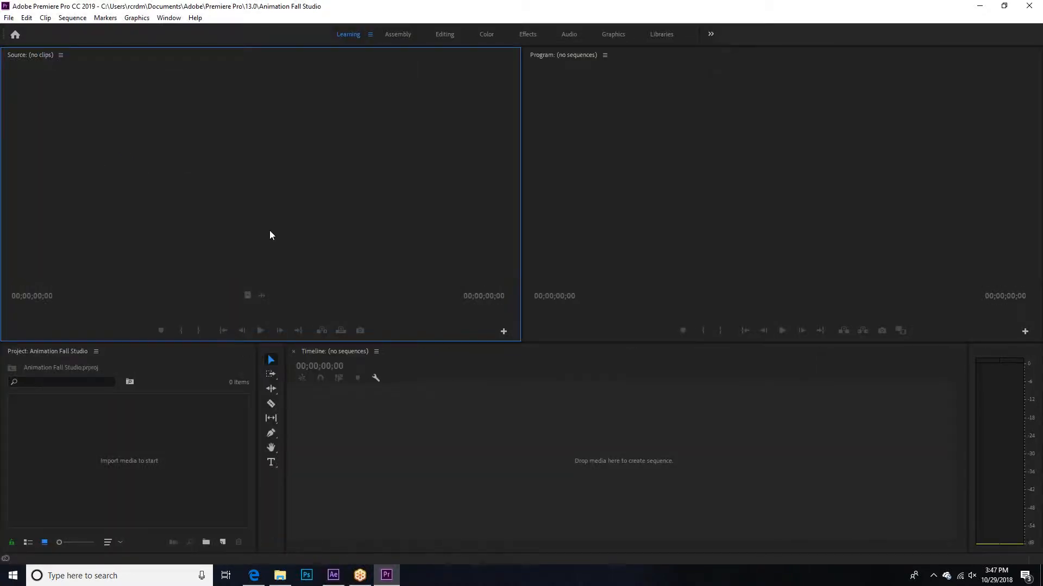
pyautogui.click(380, 352)
pyautogui.click(97, 113)
pyautogui.click(468, 425)
pyautogui.click(662, 240)
pyautogui.click(401, 191)
pyautogui.click(222, 466)
pyautogui.click(402, 433)
pyautogui.click(156, 89)
pyautogui.click(8, 17)
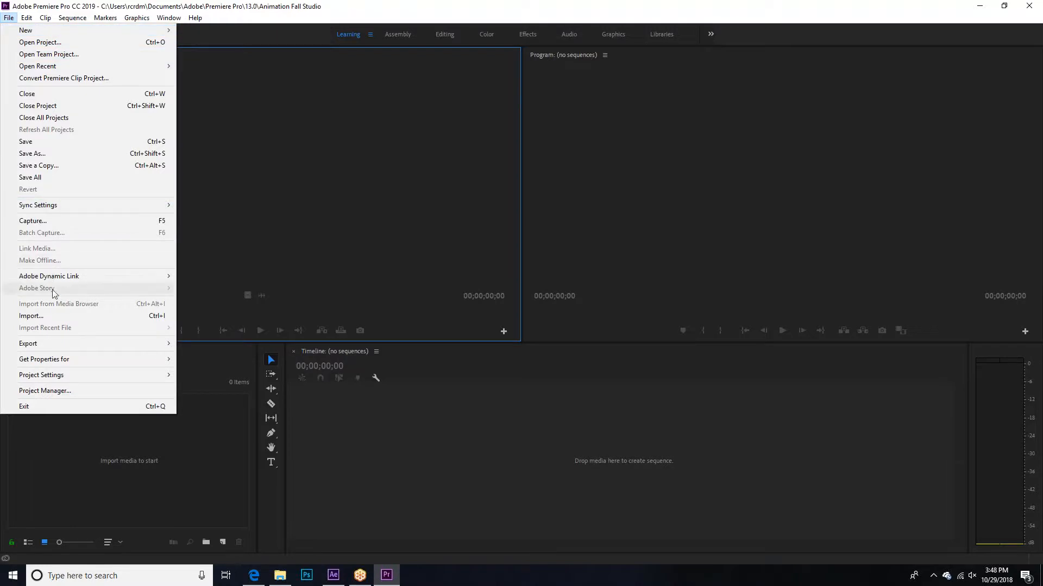
pyautogui.click(251, 203)
pyautogui.click(68, 17)
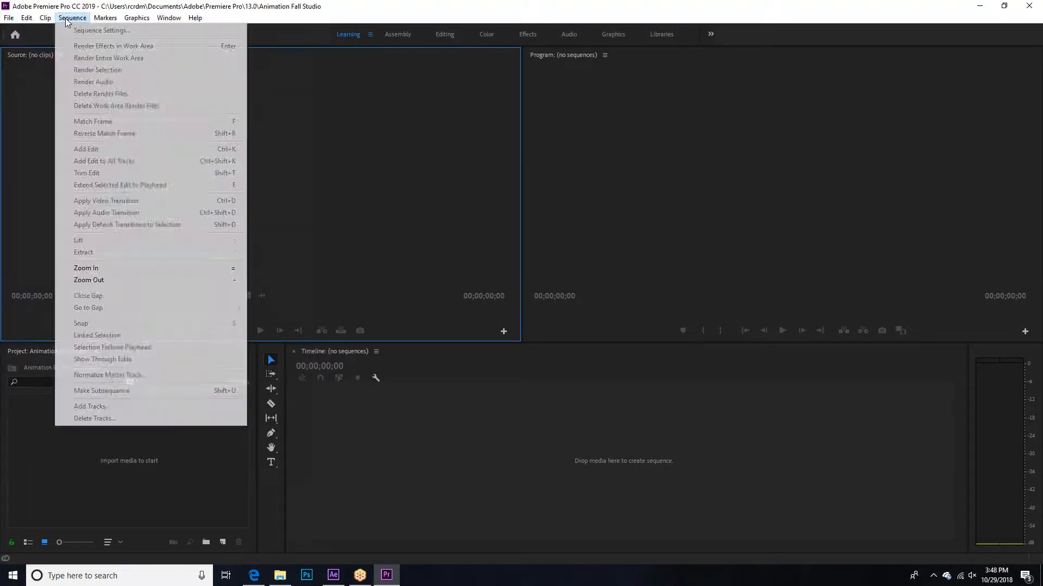
pyautogui.click(69, 18)
# Step: Create a new sequence named Sequence 01 using the DV - NTSC Widescreen 32kHz preset
pyautogui.click(9, 18)
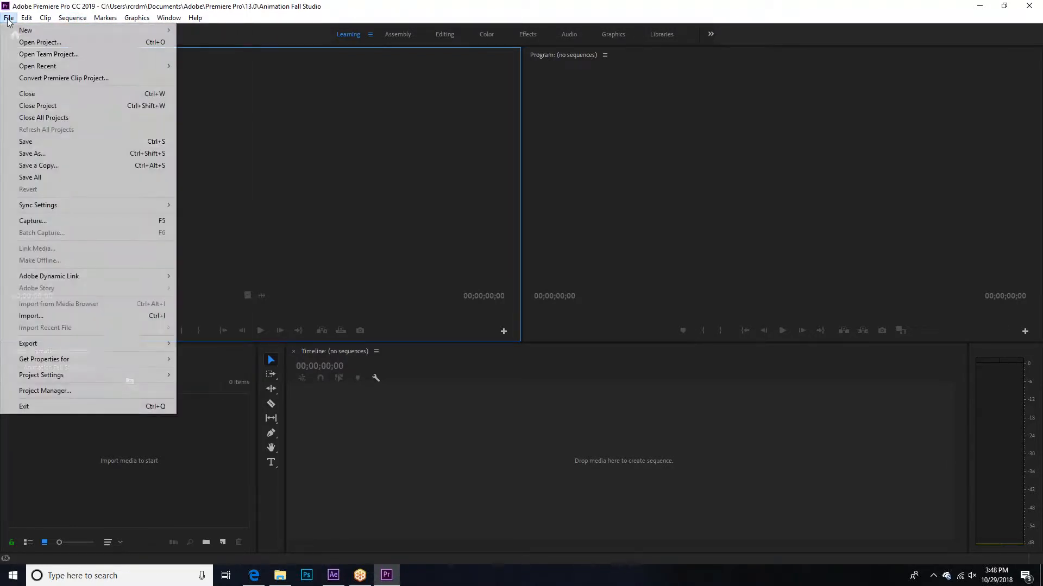
pyautogui.moveTo(21, 34)
pyautogui.click(8, 18)
pyautogui.click(8, 17)
pyautogui.click(9, 18)
pyautogui.click(9, 18)
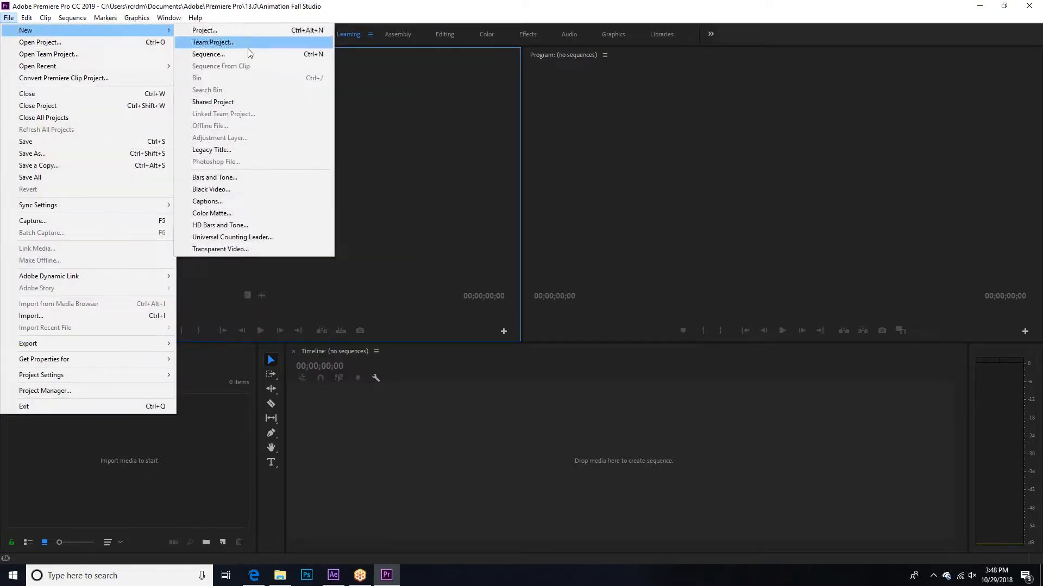
pyautogui.click(249, 50)
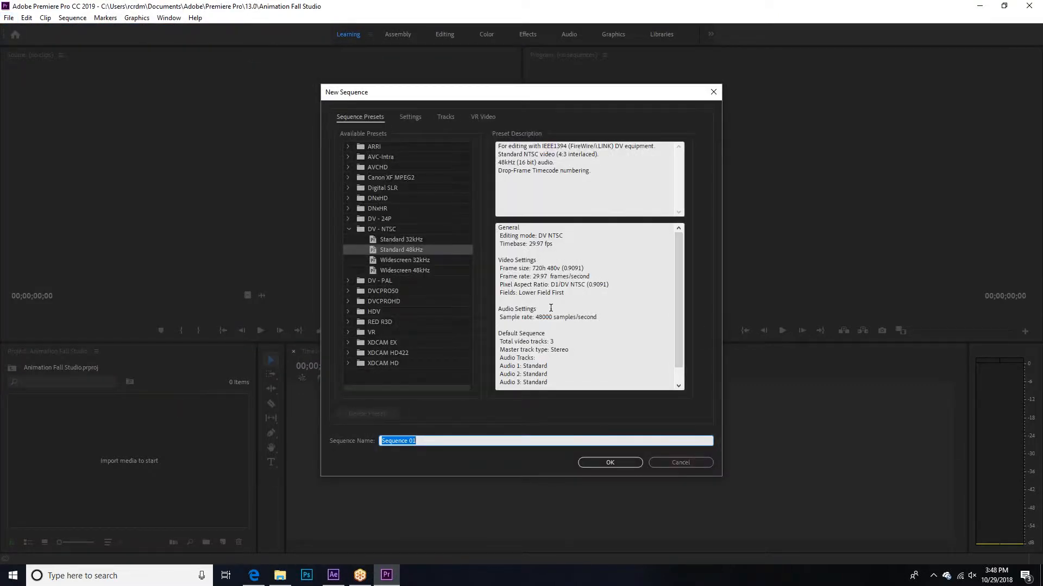
pyautogui.moveTo(472, 99); pyautogui.dragTo(442, 80)
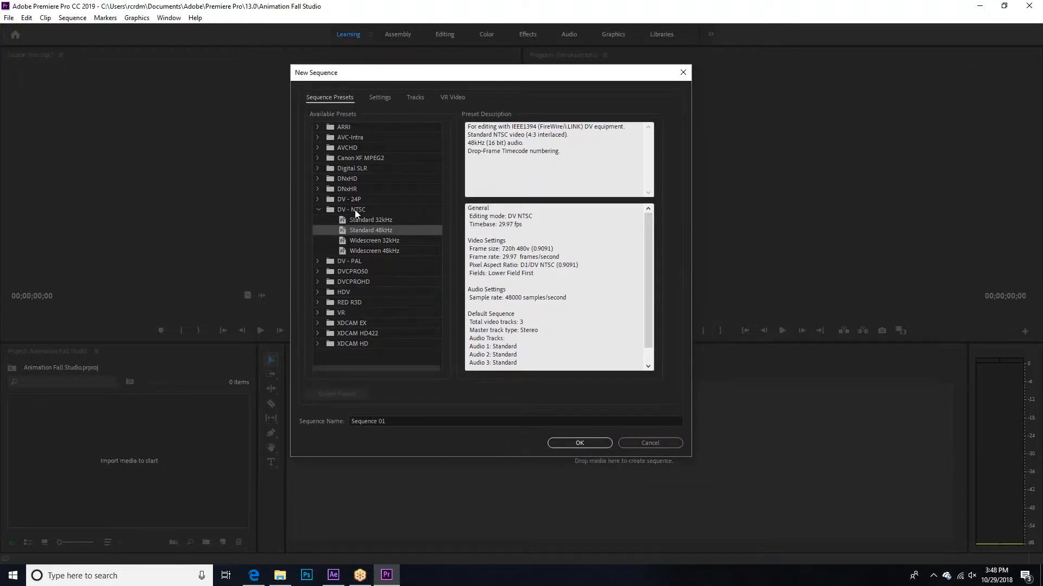
pyautogui.click(377, 242)
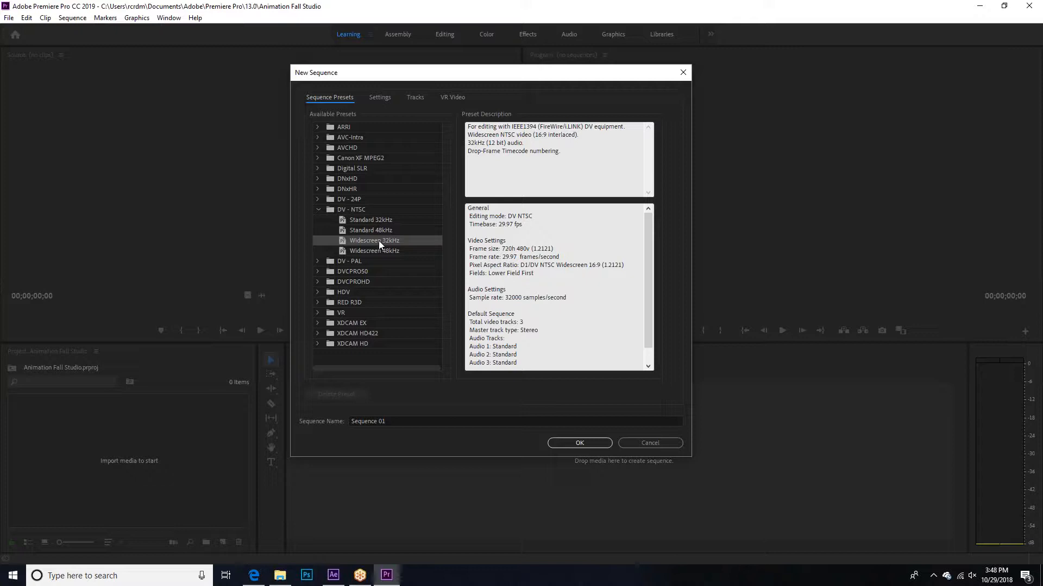
pyautogui.moveTo(588, 272); pyautogui.dragTo(595, 262)
pyautogui.click(590, 264)
pyautogui.click(378, 238)
pyautogui.click(577, 444)
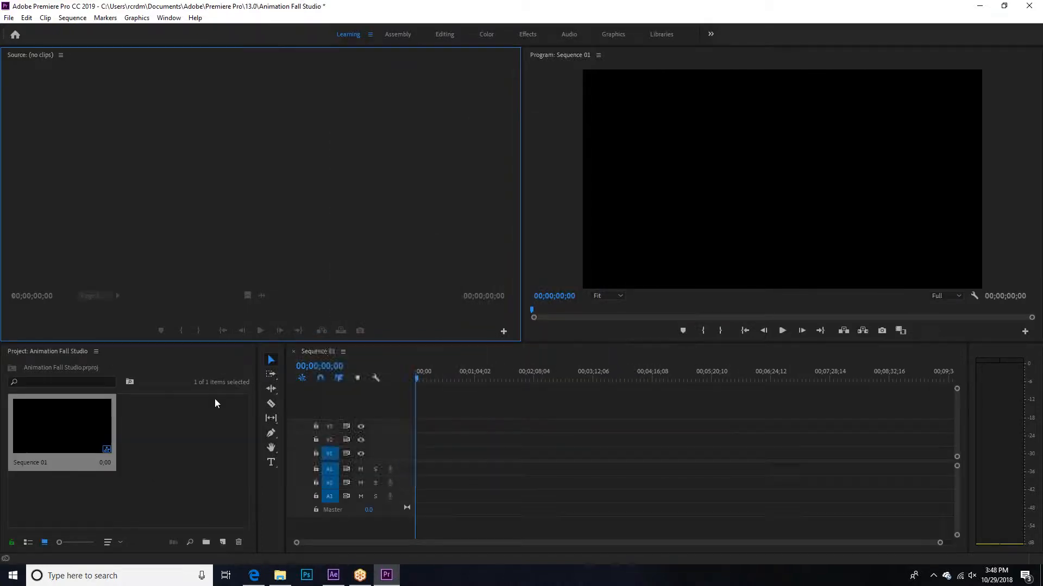
pyautogui.click(9, 18)
pyautogui.moveTo(21, 30)
pyautogui.click(212, 54)
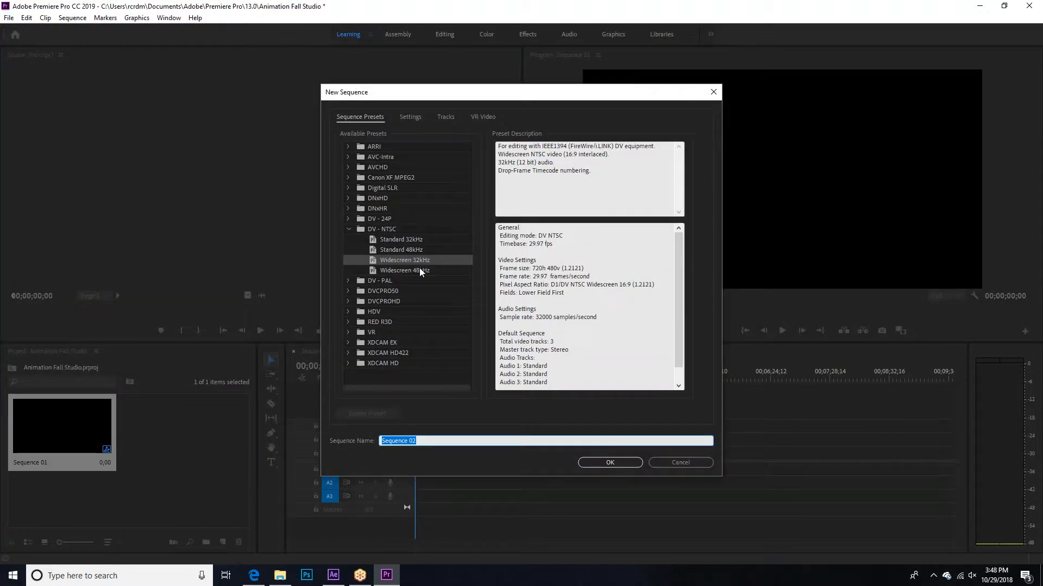
pyautogui.click(681, 464)
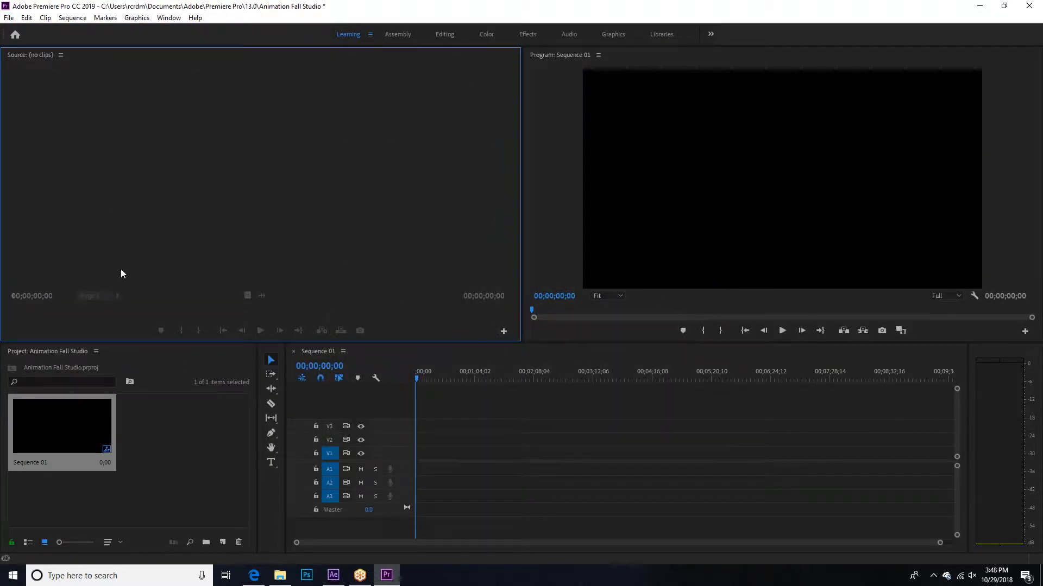
# Step: Import the dallas09 and dallas_1905_p1_grande images from the Animation folder inside Fall 2018 Studio
pyautogui.click(9, 18)
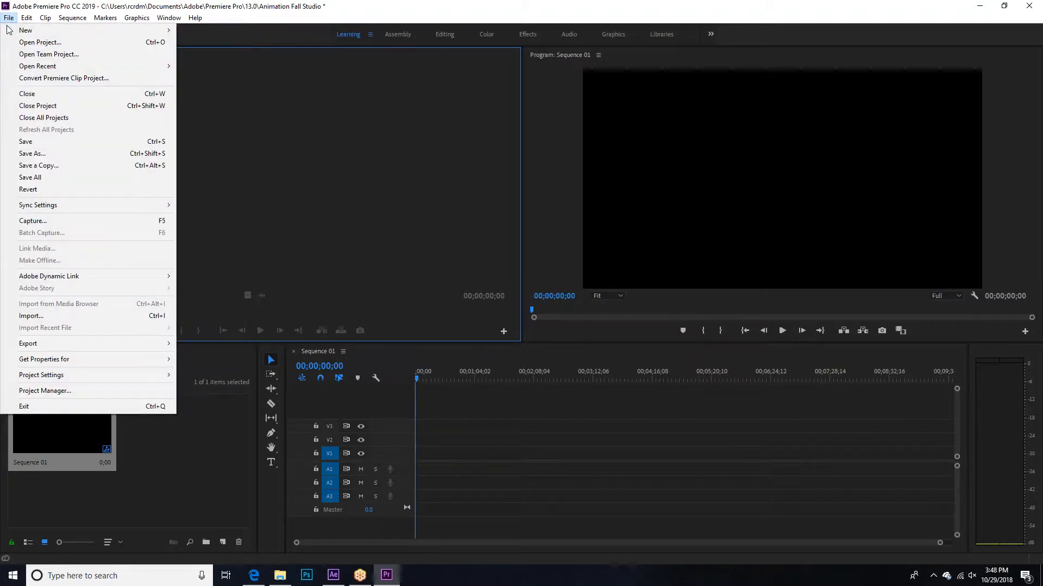
pyautogui.click(44, 315)
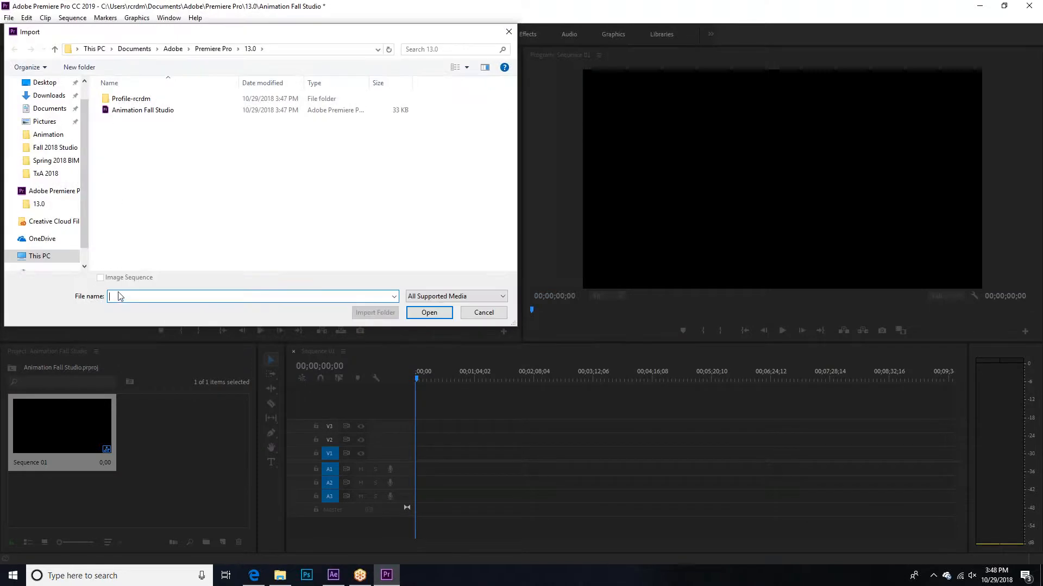
pyautogui.click(46, 151)
pyautogui.doubleClick(127, 111)
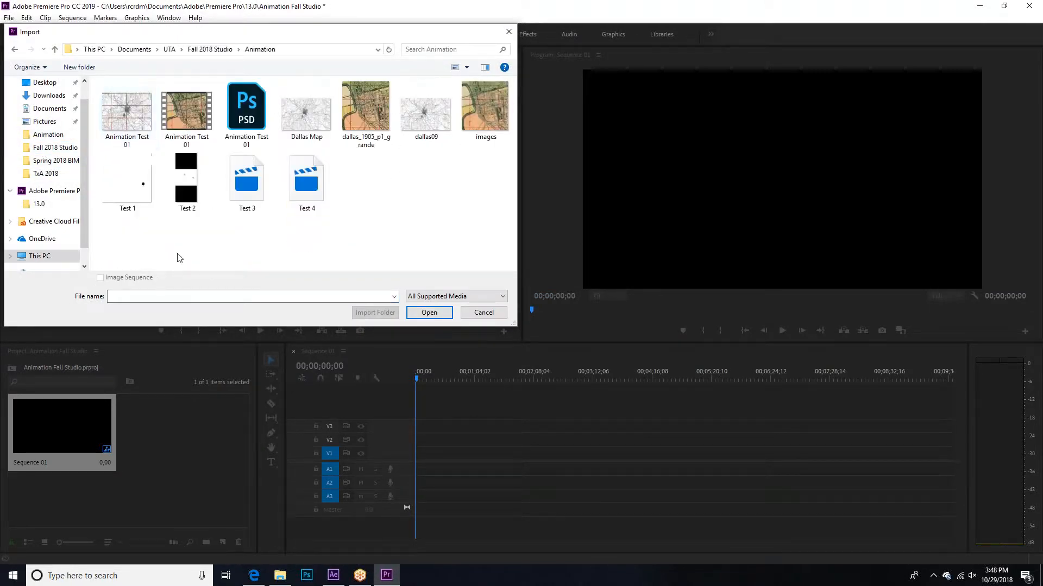
pyautogui.click(425, 118)
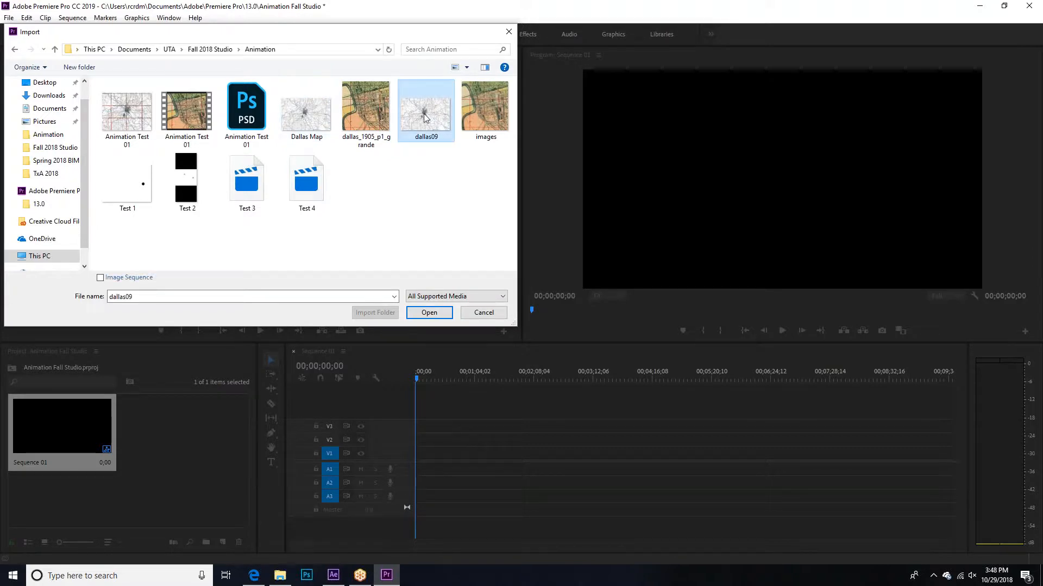
pyautogui.keyDown('ctrl'); pyautogui.click(366, 109); pyautogui.keyUp('ctrl')
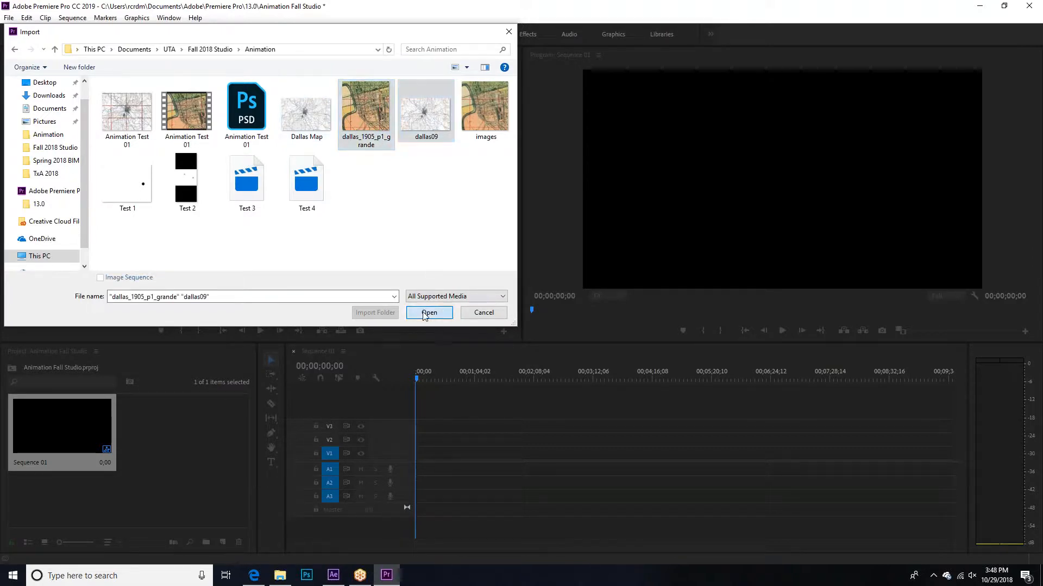
pyautogui.click(426, 314)
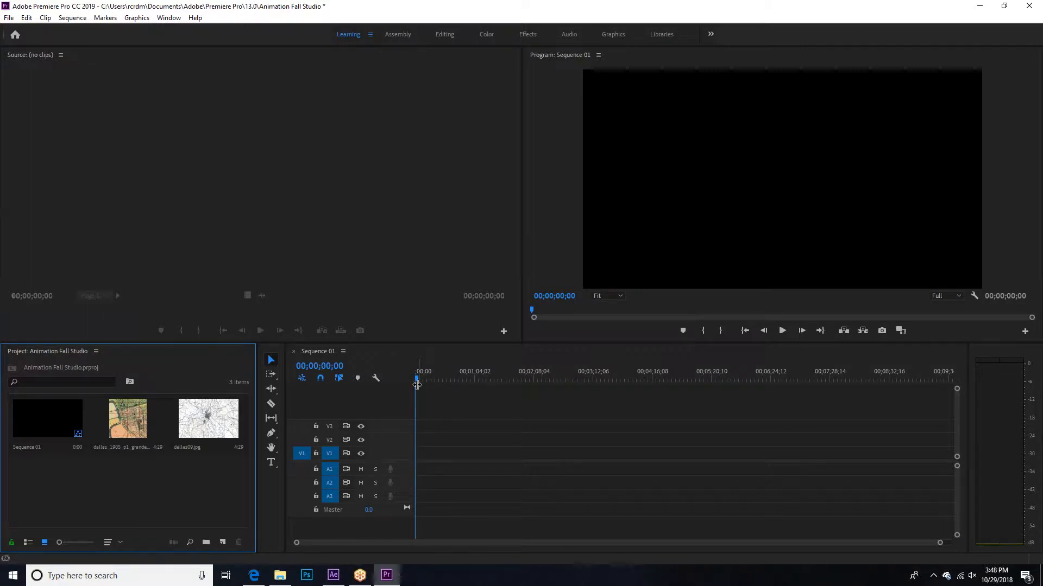
# Step: Place the dallas_1905_p1_grande image at the start of video track V1
pyautogui.moveTo(416, 377)
pyautogui.mouseDown()
pyautogui.moveTo(769, 378)
pyautogui.moveTo(416, 384)
pyautogui.mouseUp()
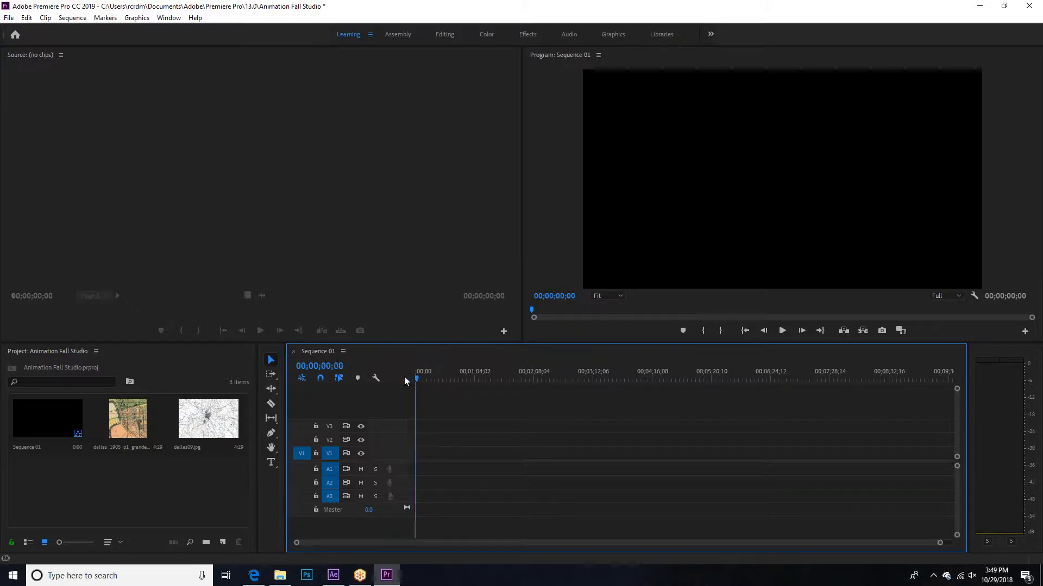
pyautogui.click(130, 413)
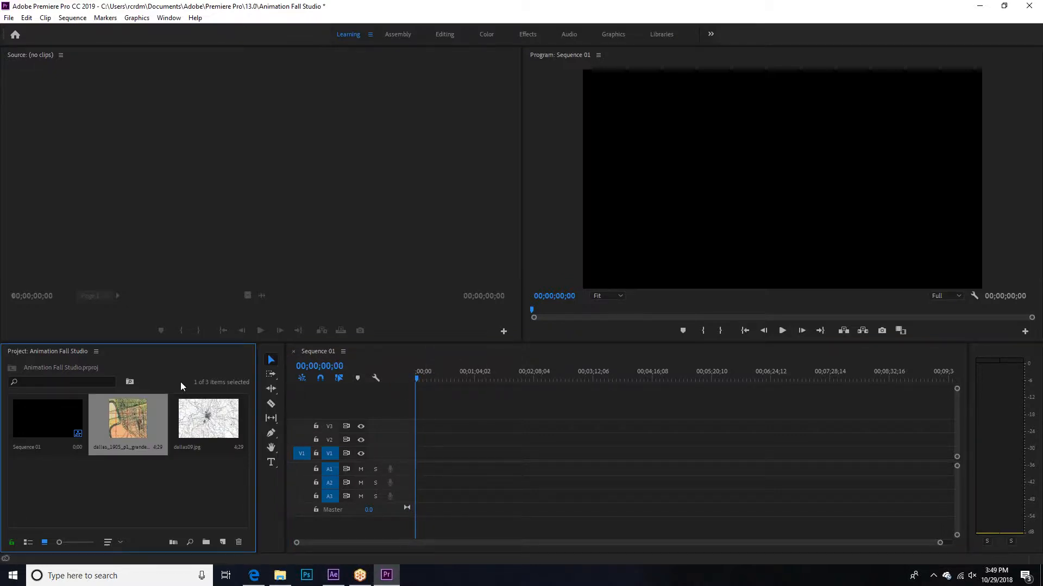
pyautogui.click(429, 438)
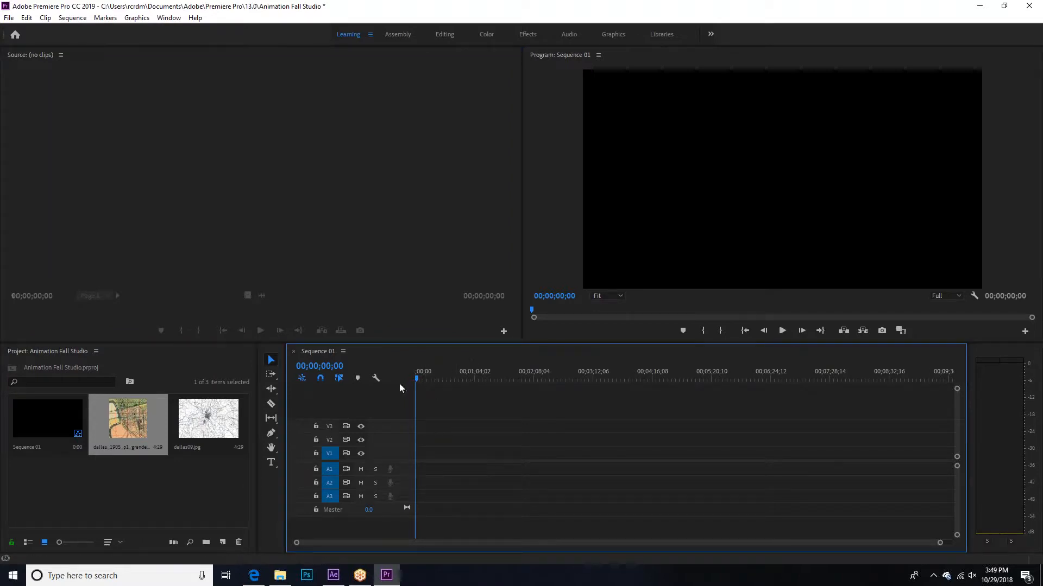
pyautogui.moveTo(129, 418); pyautogui.dragTo(423, 465)
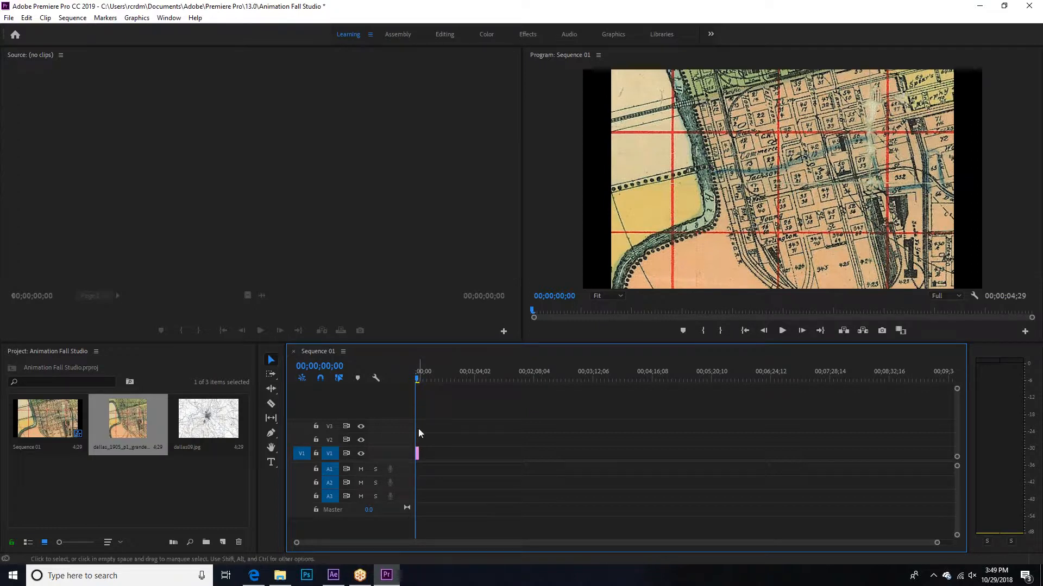
pyautogui.moveTo(936, 543); pyautogui.dragTo(725, 551)
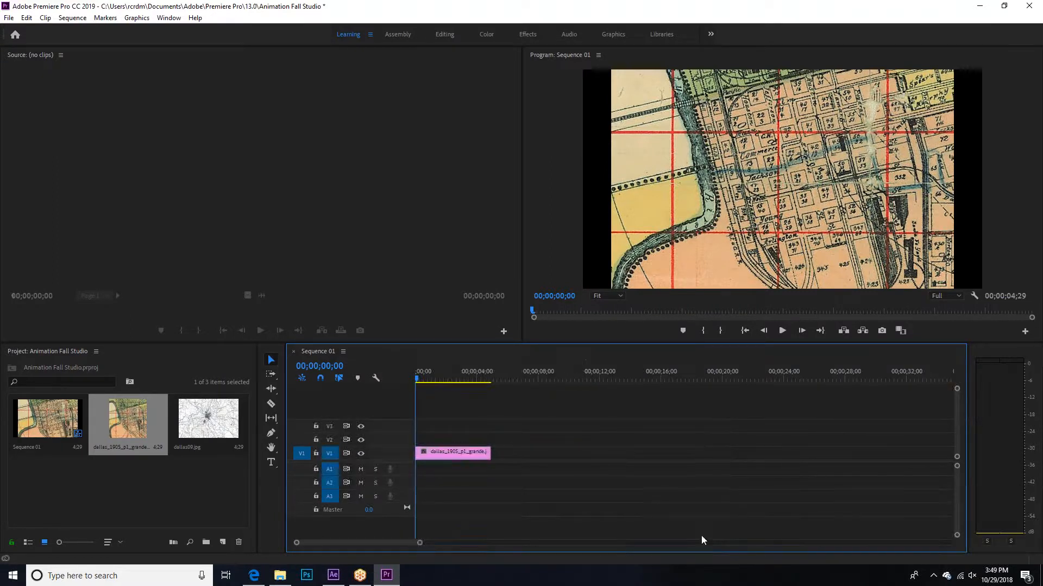
# Step: Trim the end of the dallas_1905_p1_grande clip on V1 to about 3 seconds
pyautogui.click(442, 450)
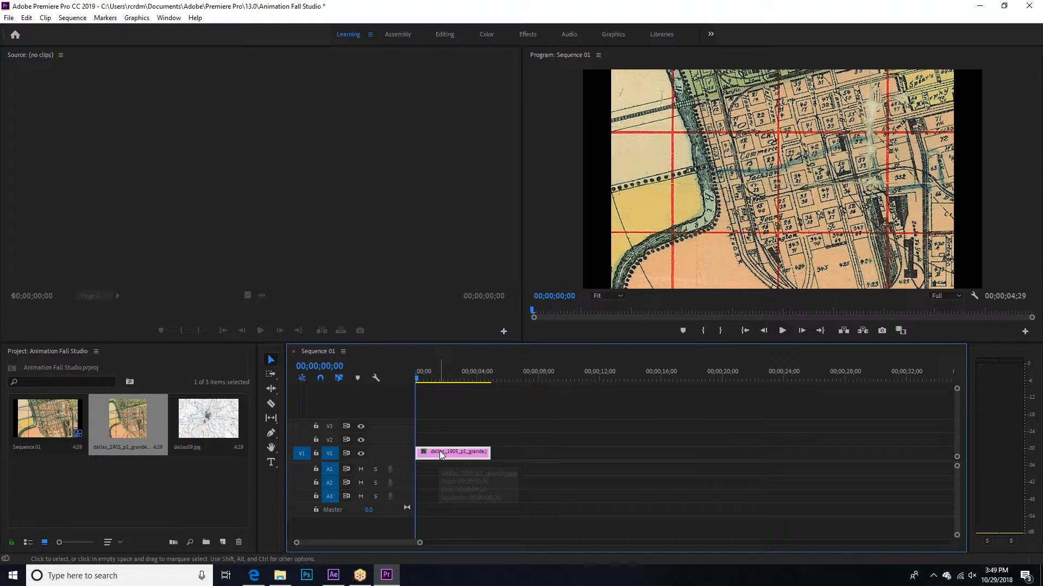
pyautogui.rightClick(441, 454)
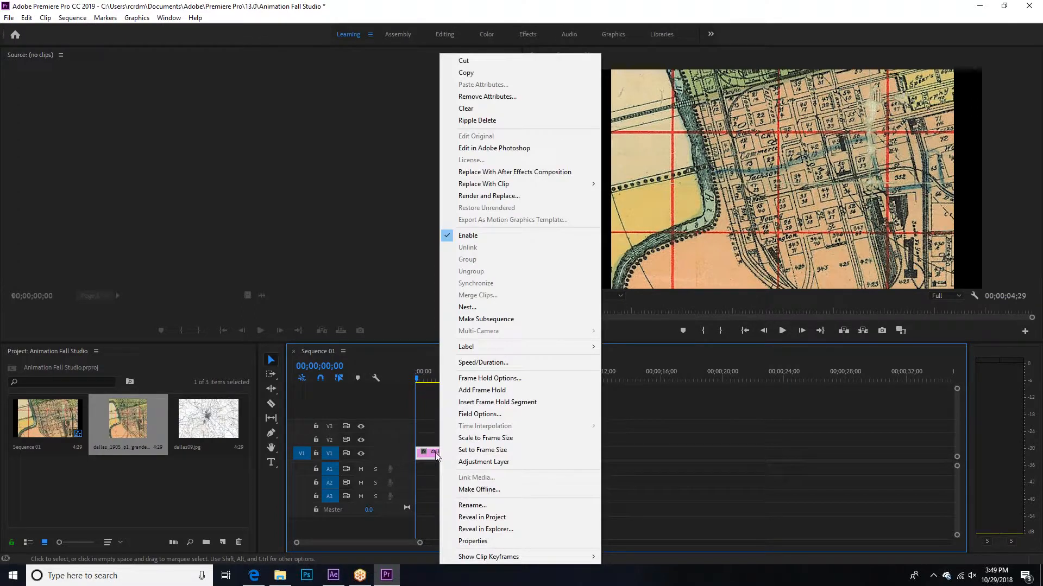
pyautogui.press('Escape')
pyautogui.moveTo(489, 453); pyautogui.dragTo(490, 453)
pyautogui.hotkey('ctrl', 'z')
pyautogui.rightClick(463, 457)
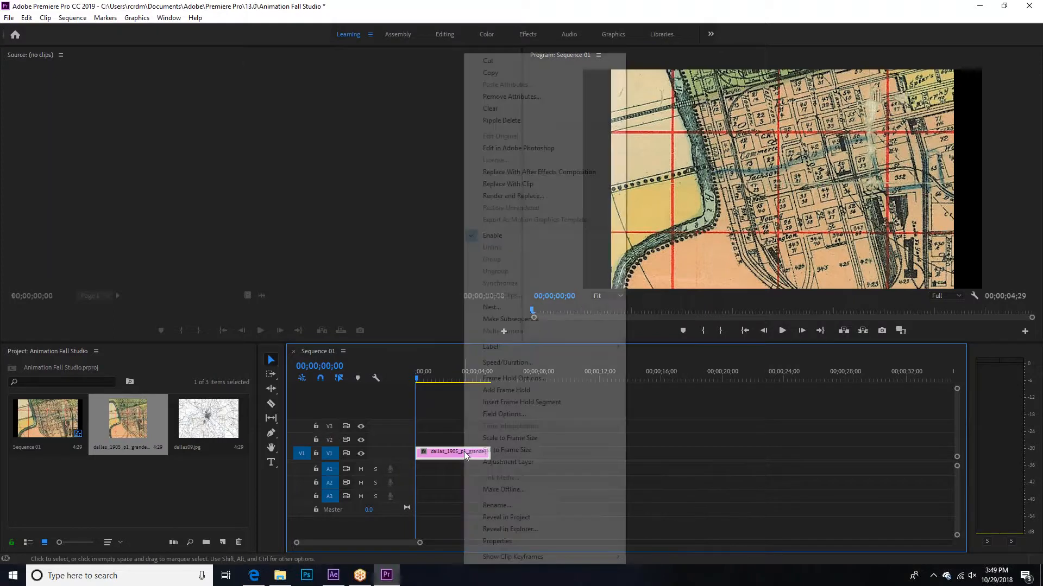
pyautogui.press('Escape')
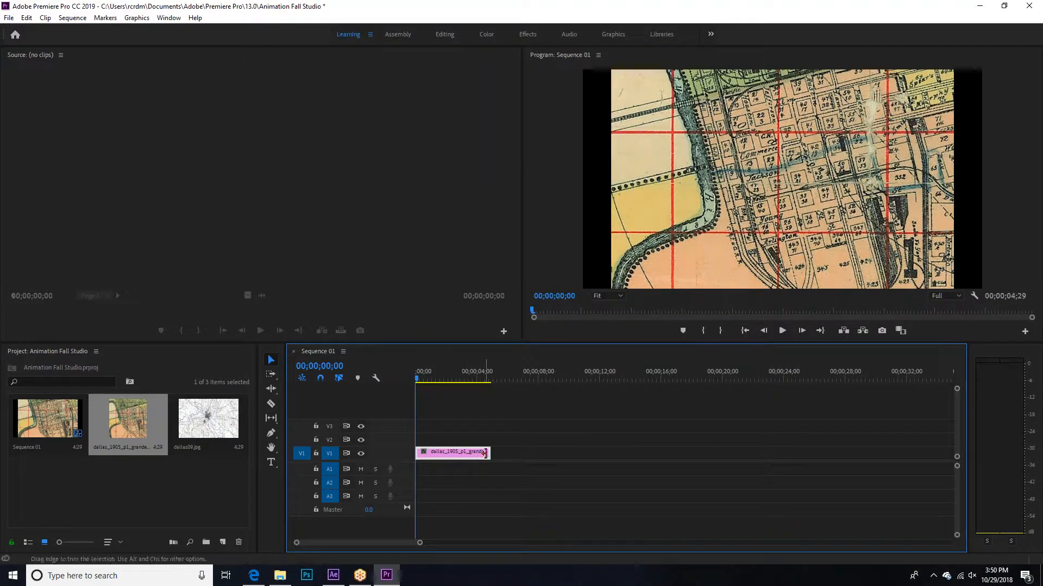
pyautogui.moveTo(488, 451); pyautogui.dragTo(461, 452)
# Step: Set the duration of the dallas_1905_p1_grande clip on V1 to 00;00;01;00
pyautogui.rightClick(437, 454)
pyautogui.rightClick(431, 454)
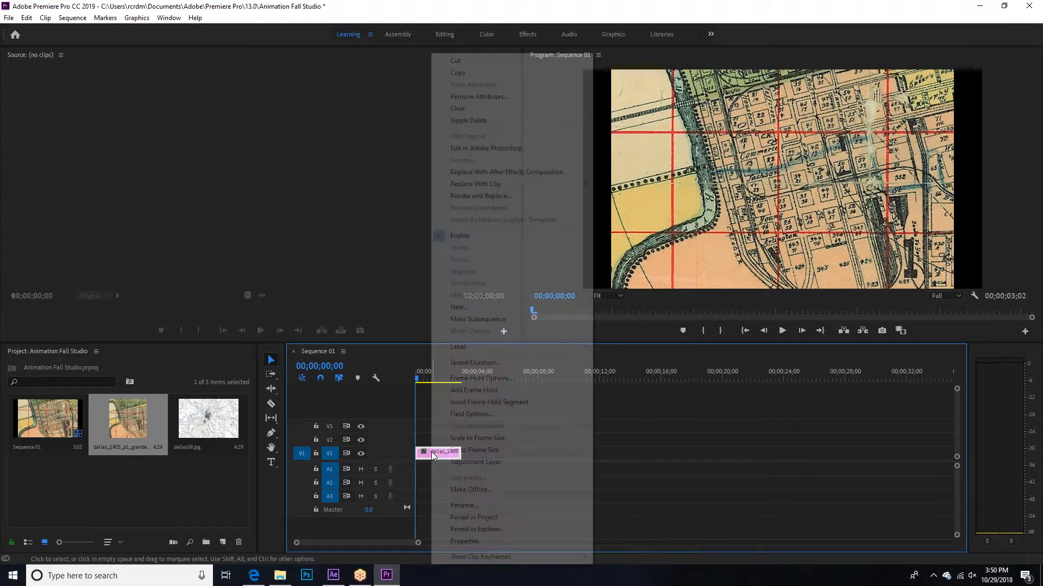
pyautogui.click(481, 364)
pyautogui.moveTo(528, 269); pyautogui.dragTo(496, 269)
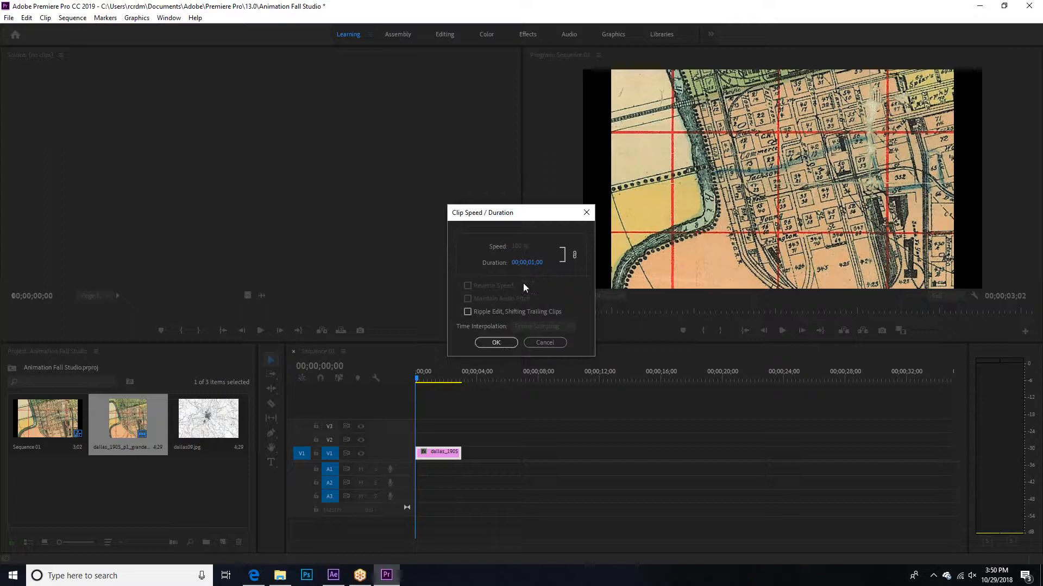
pyautogui.moveTo(543, 267); pyautogui.dragTo(534, 273)
pyautogui.click(500, 343)
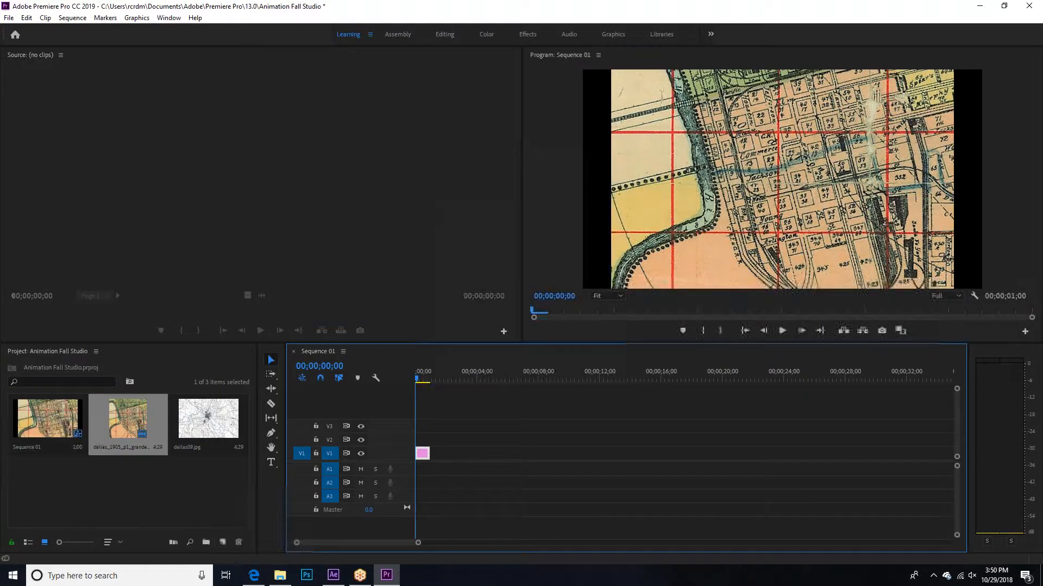
# Step: Place the dallas09.jpg image on video track V2, starting where the V1 clip ends
pyautogui.click(211, 425)
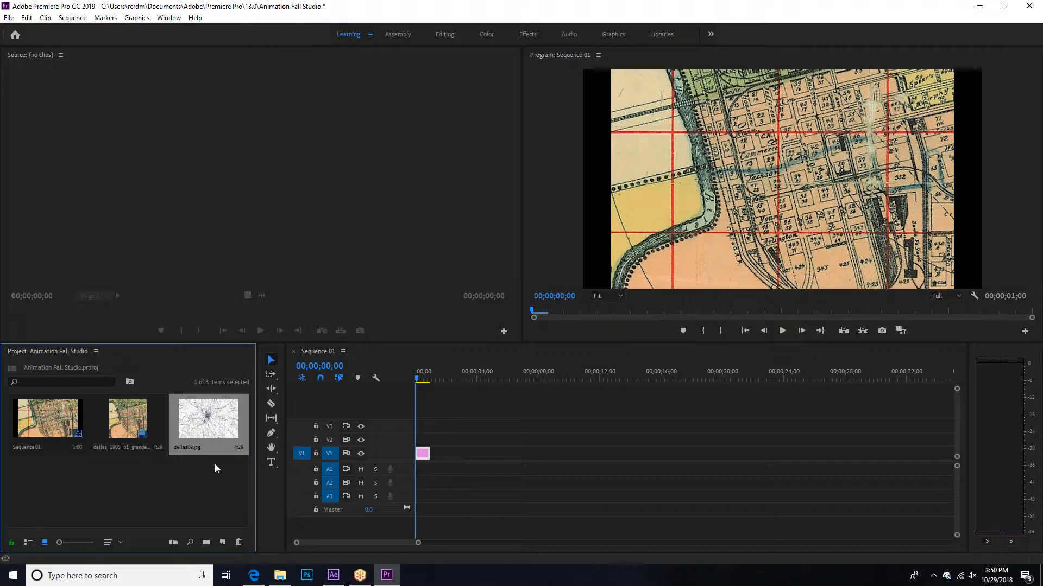
pyautogui.moveTo(206, 421); pyautogui.dragTo(436, 445)
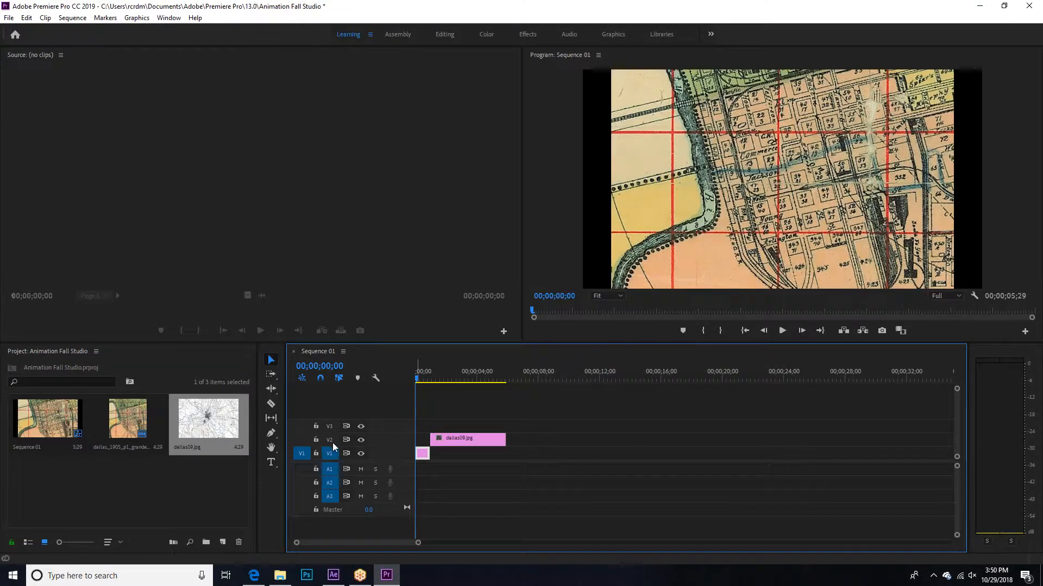
# Step: Set the duration of the dallas09.jpg clip on V2 to 00;00;02;00
pyautogui.rightClick(456, 437)
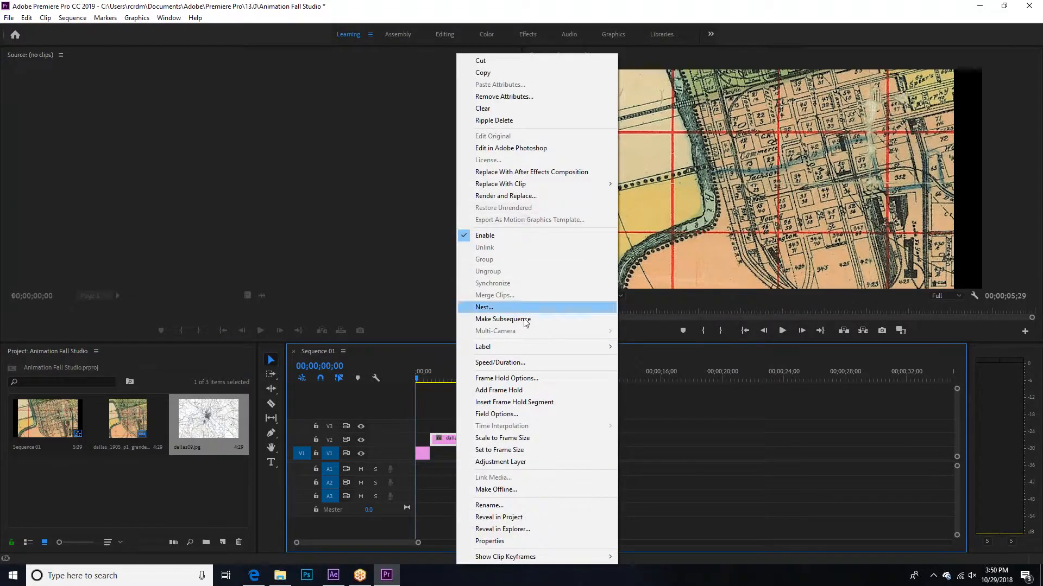
pyautogui.rightClick(450, 438)
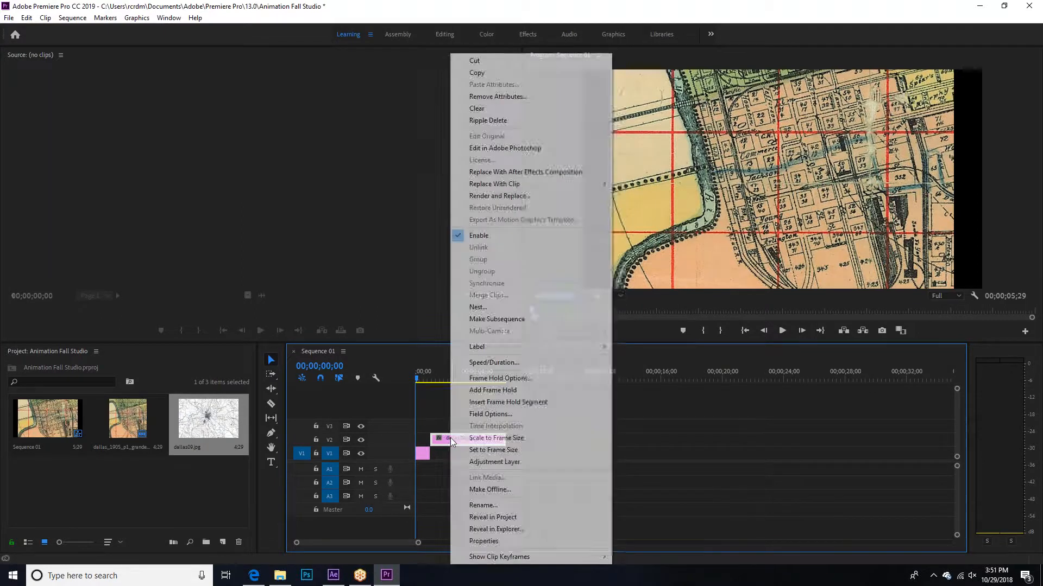
pyautogui.click(500, 362)
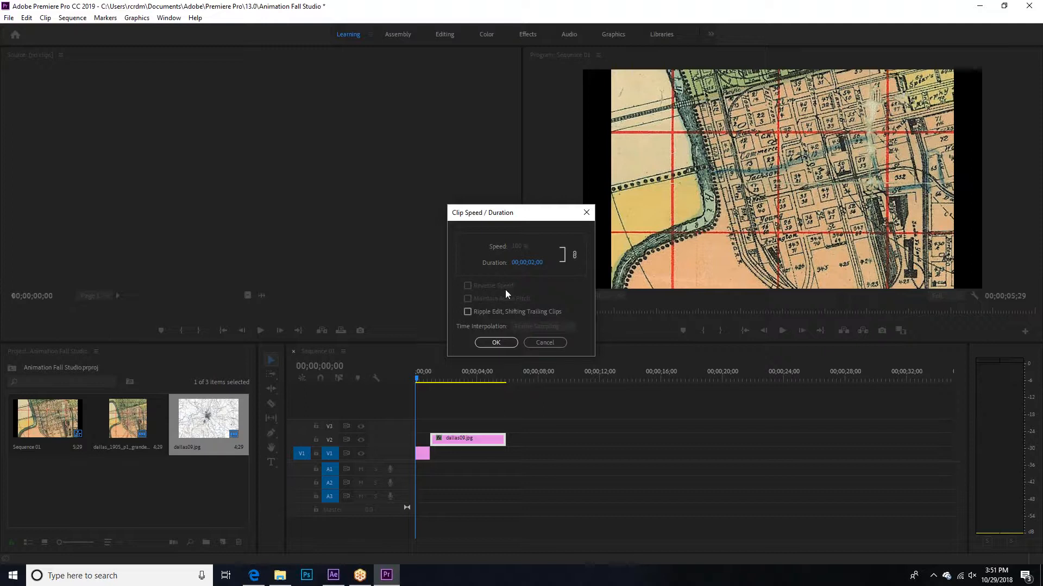
pyautogui.click(502, 341)
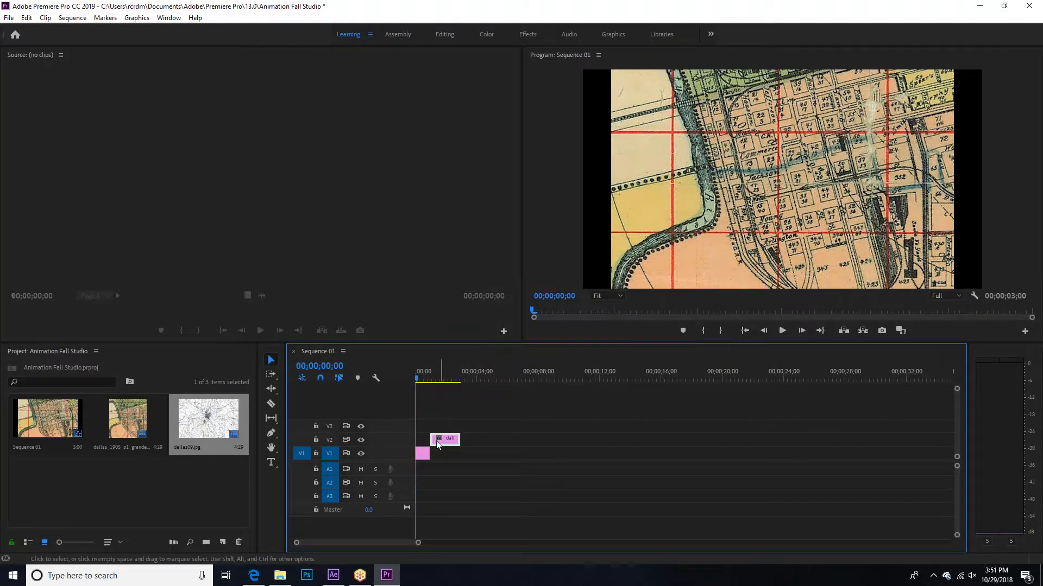
# Step: Open the dallas_1905_p1_grande clip from V1 in the Source Monitor
pyautogui.moveTo(418, 543); pyautogui.dragTo(395, 543)
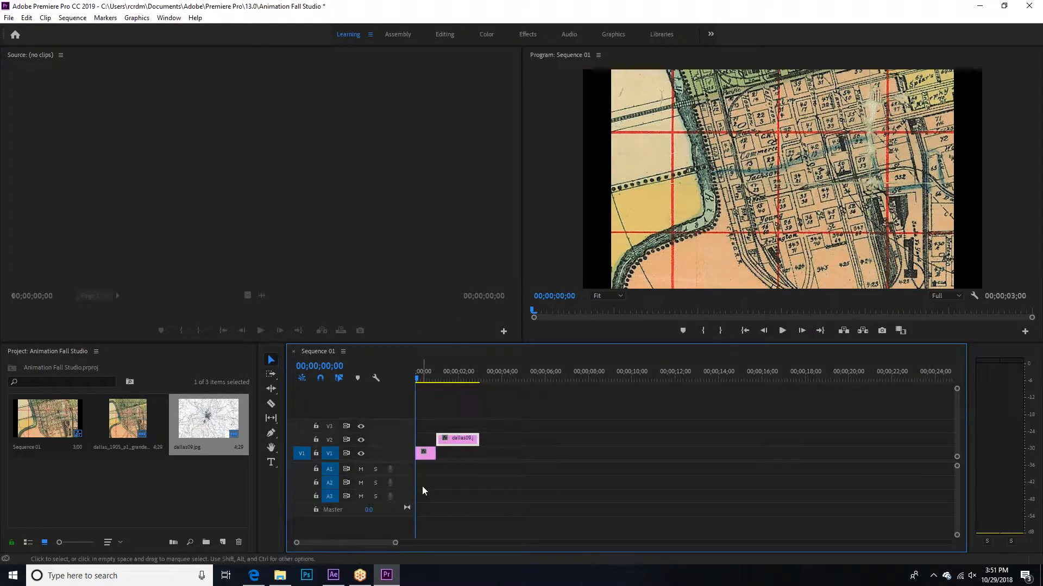
pyautogui.click(425, 453)
pyautogui.rightClick(423, 454)
pyautogui.click(419, 431)
pyautogui.click(425, 454)
pyautogui.click(426, 455)
pyautogui.click(425, 454)
pyautogui.doubleClick(423, 454)
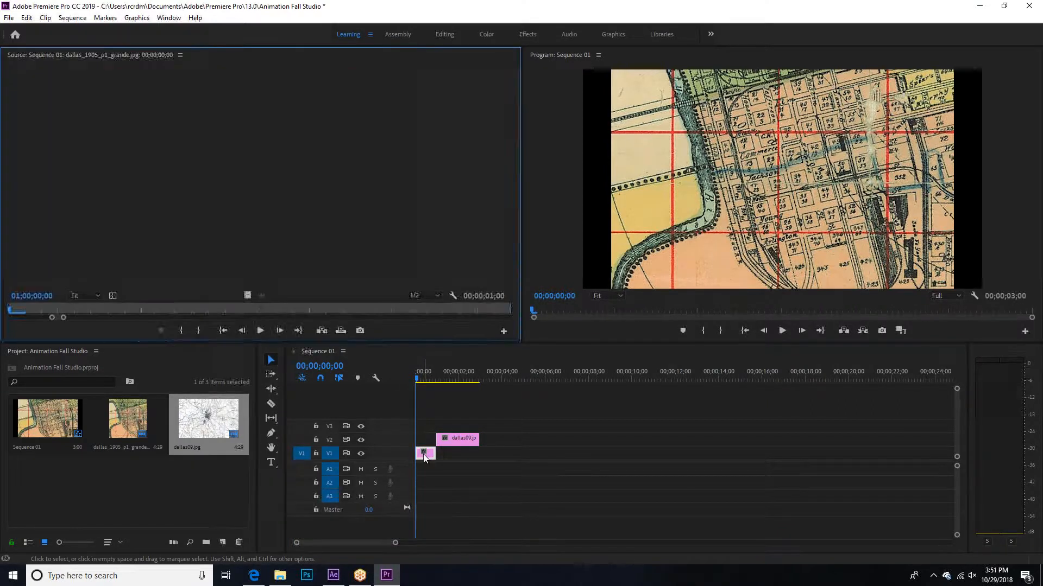
pyautogui.click(423, 454)
pyautogui.click(423, 454)
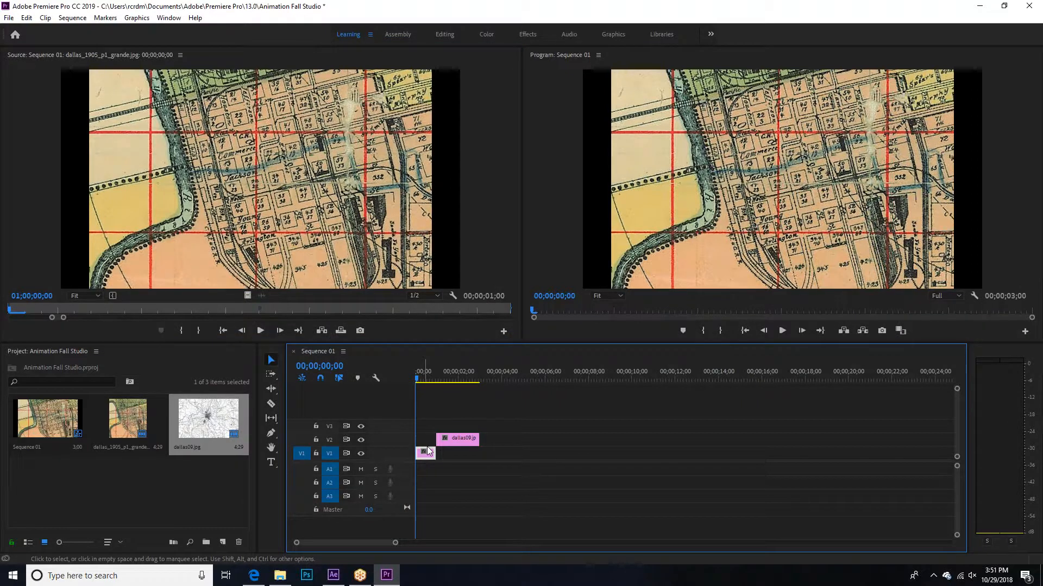
# Step: Set the duration of the dallas_1905_p1_grande clip on V1 to 00;00;02;00
pyautogui.rightClick(428, 455)
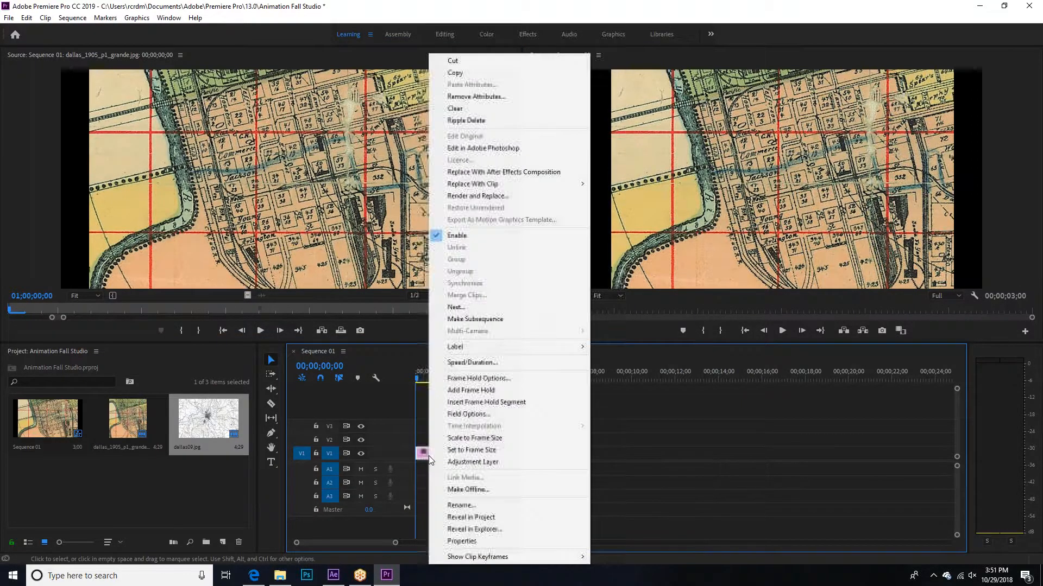
pyautogui.click(493, 362)
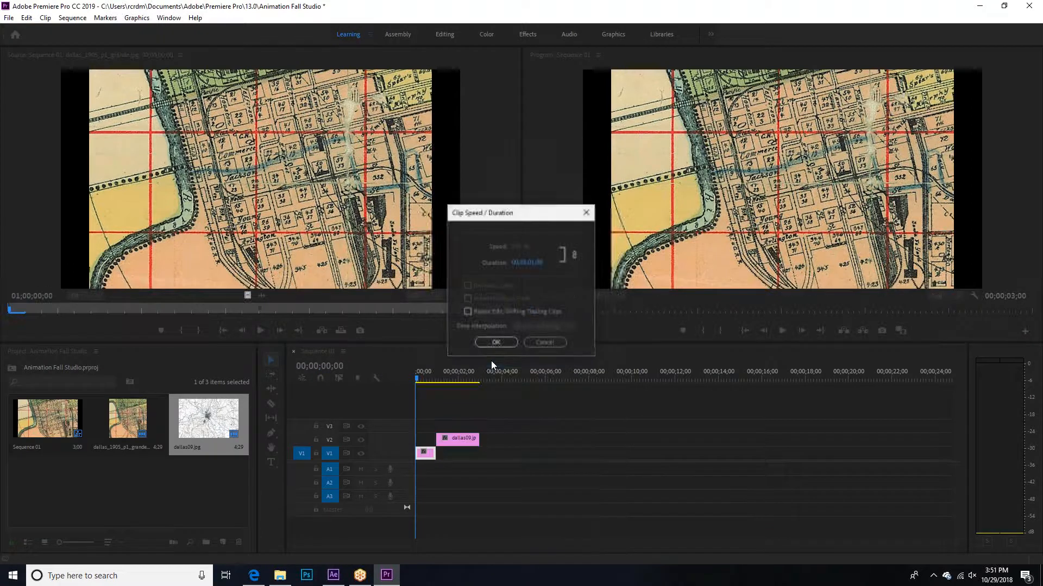
pyautogui.moveTo(524, 263); pyautogui.dragTo(557, 269)
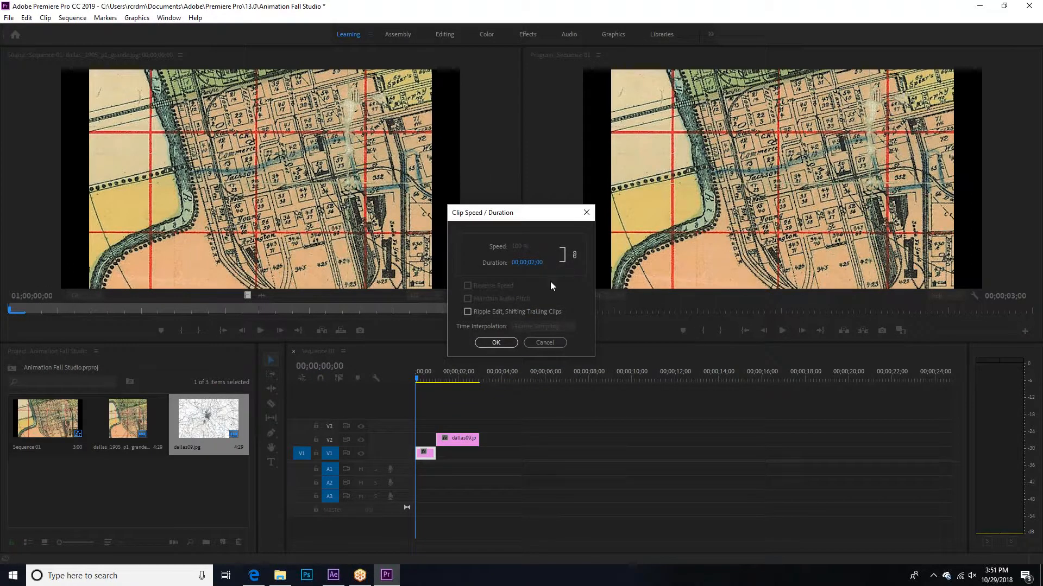
pyautogui.click(513, 342)
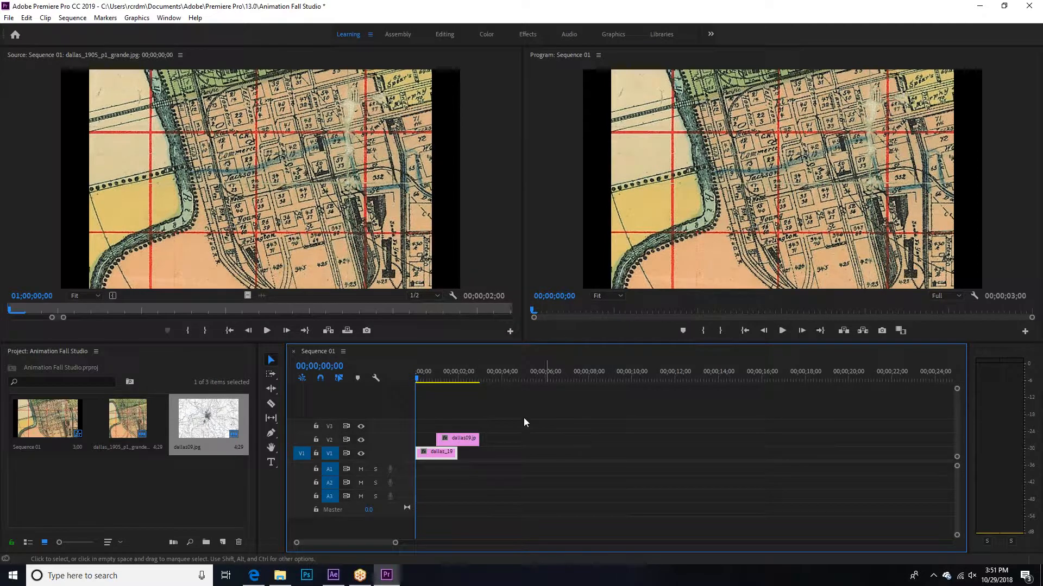
# Step: Move the playhead to 00;00;00;18 and open the dallas09.jpg clip from V2 in the Source Monitor
pyautogui.click(12, 141)
pyautogui.doubleClick(59, 470)
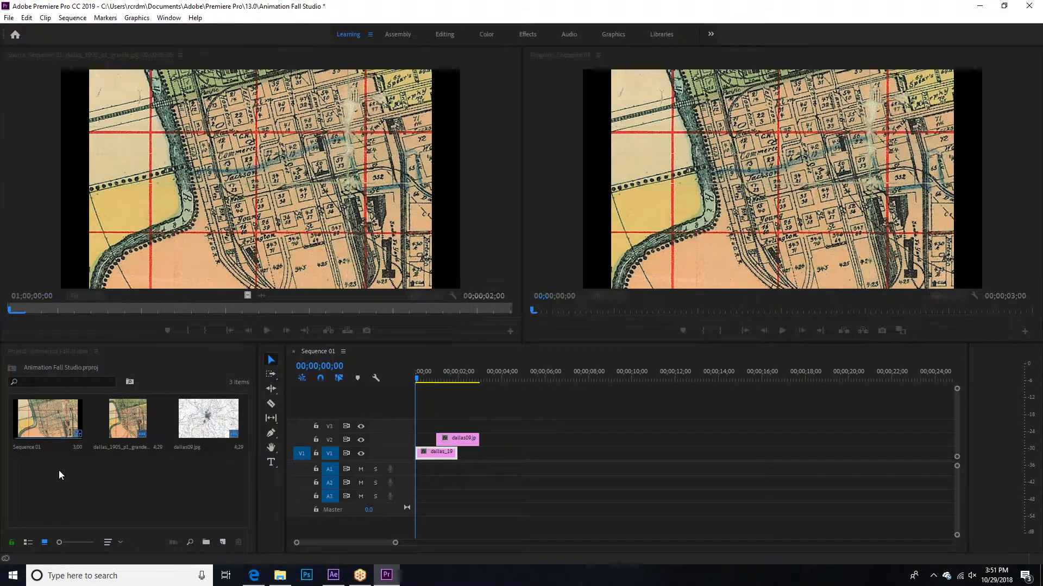
pyautogui.click(491, 317)
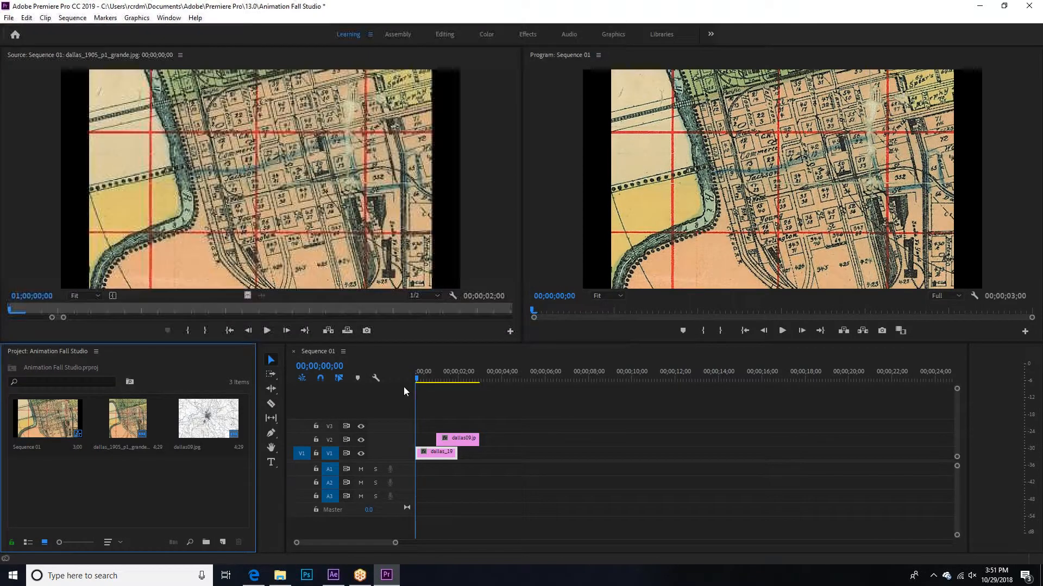
pyautogui.click(428, 379)
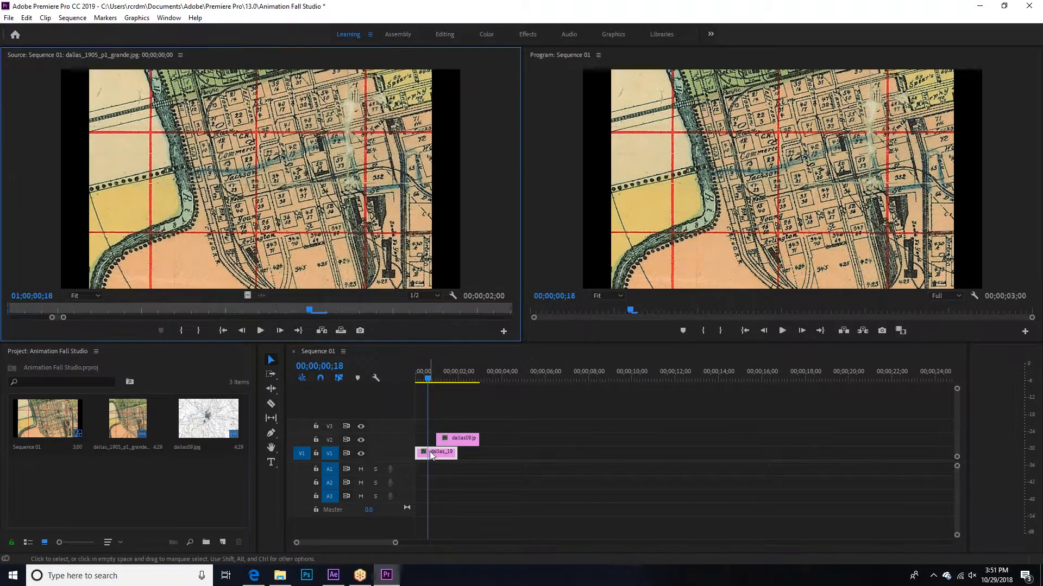
pyautogui.doubleClick(456, 438)
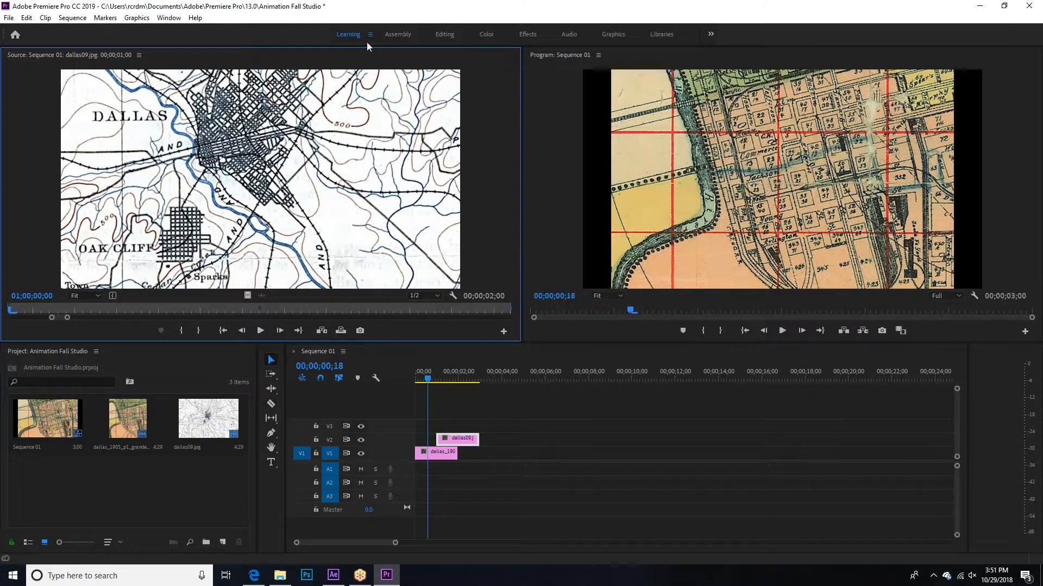
# Step: Dismiss the Home screen and switch to the All Panels workspace
pyautogui.click(348, 34)
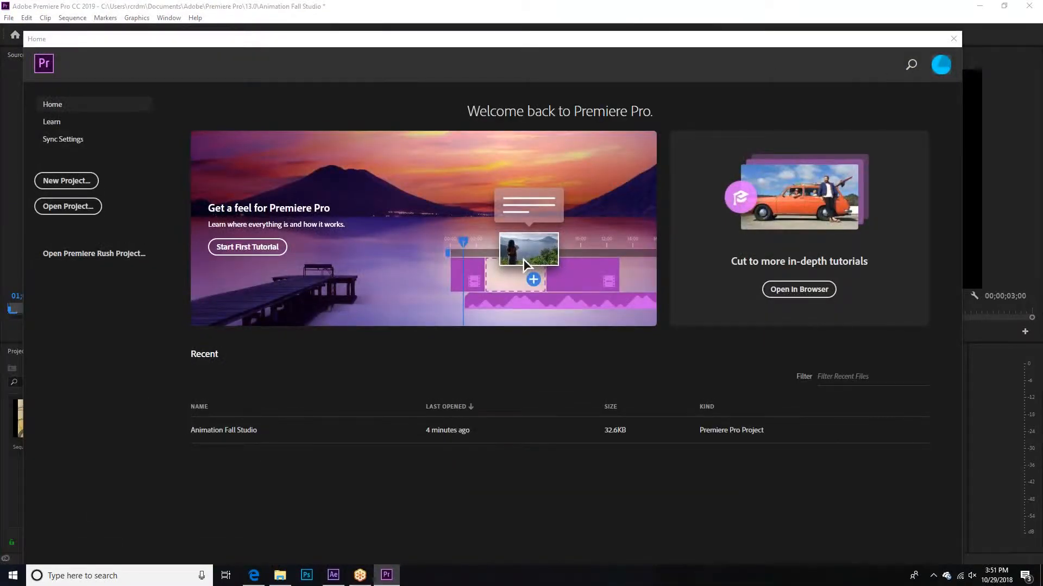
pyautogui.click(954, 39)
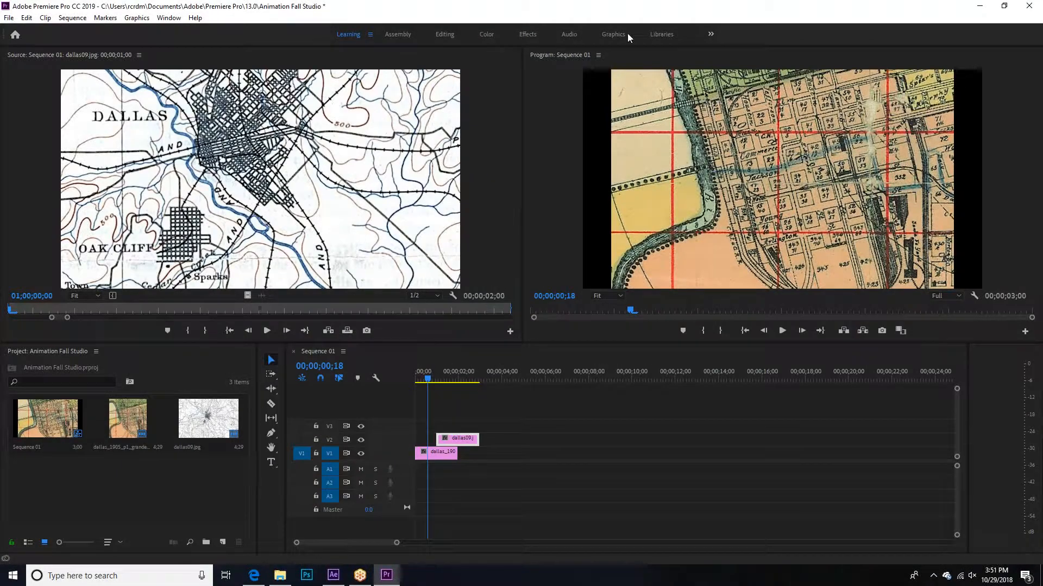
pyautogui.click(711, 34)
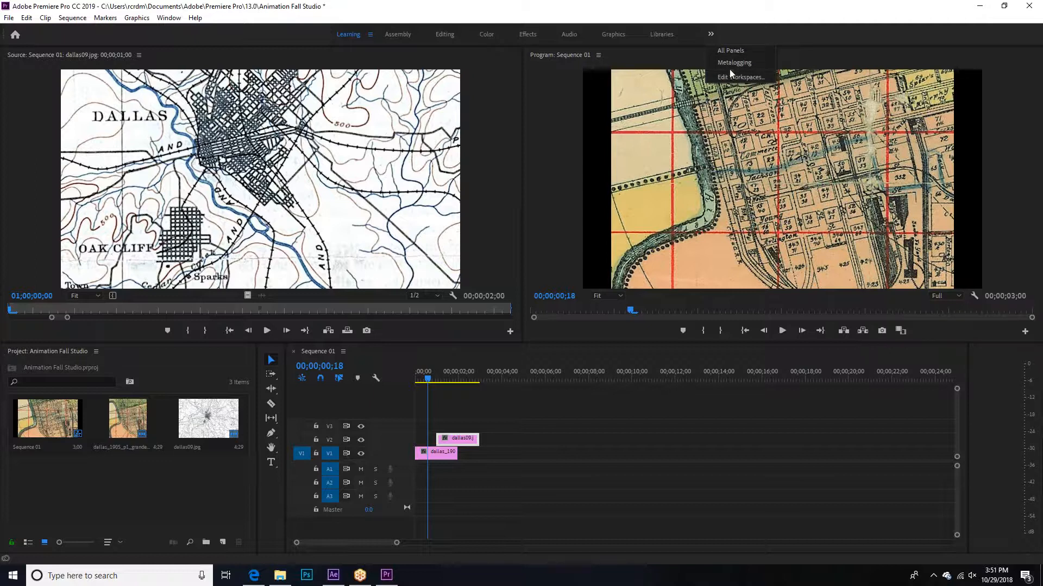
pyautogui.click(730, 50)
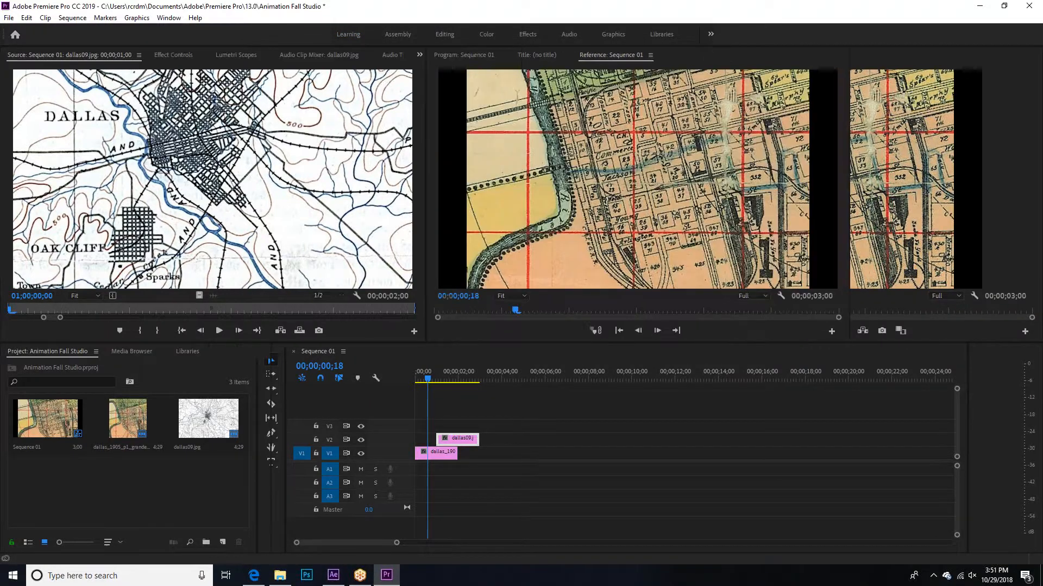
# Step: Close the Info, Effects, Essential Graphics, Essential Sound and Lumetri Color panels
pyautogui.click(1027, 55)
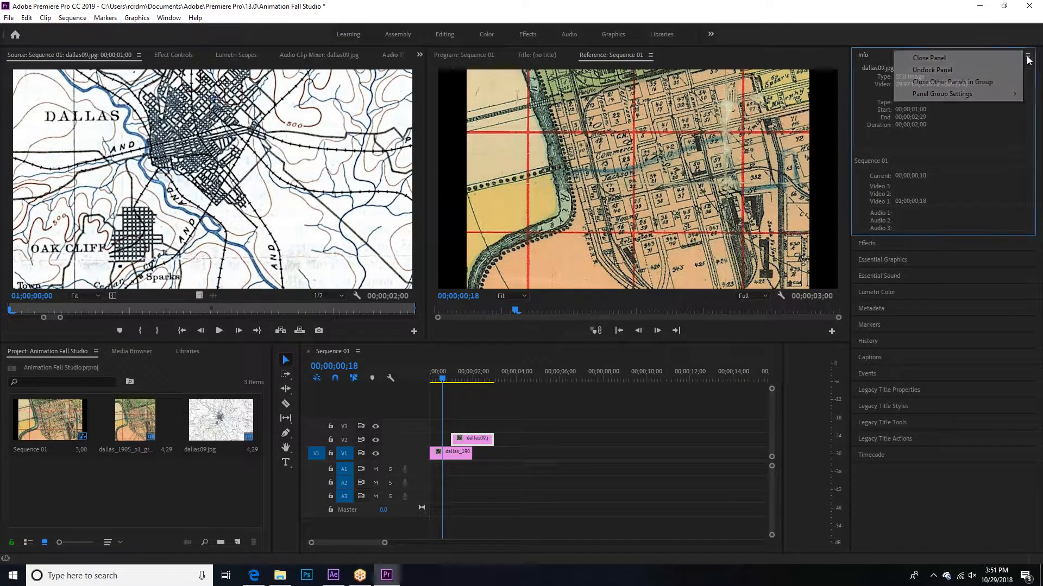
pyautogui.click(923, 59)
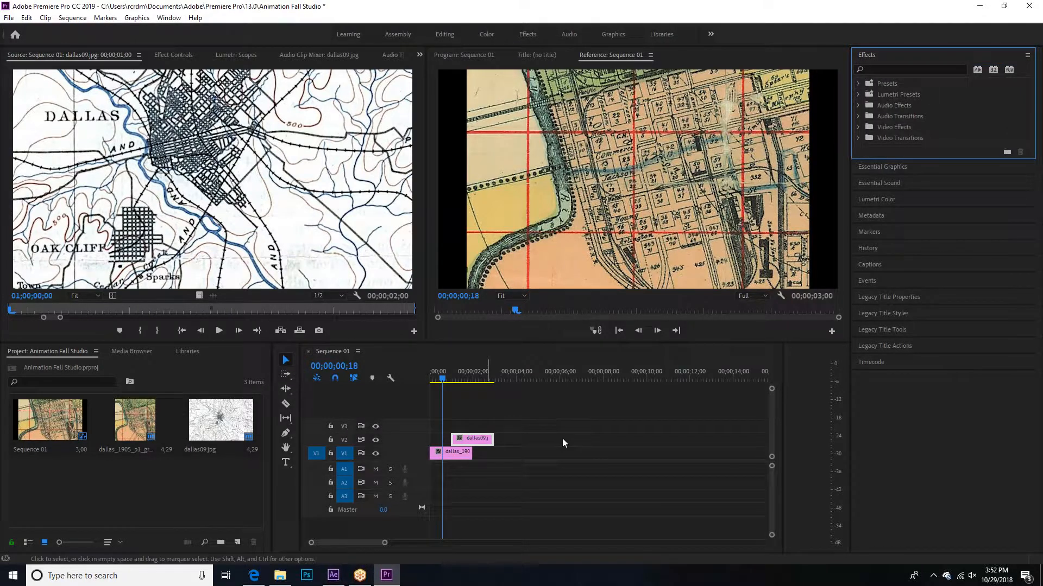
pyautogui.click(1027, 55)
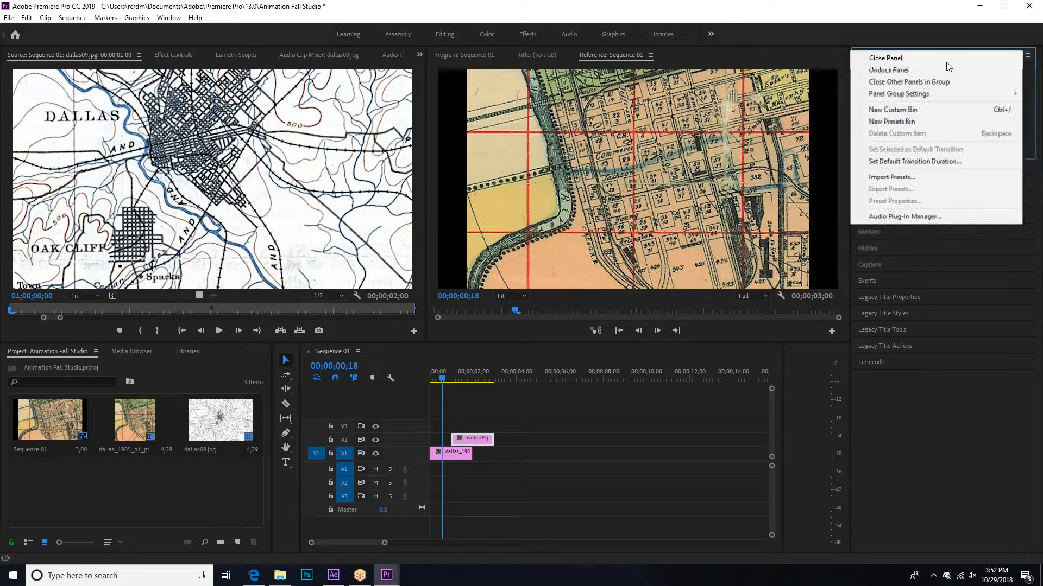
pyautogui.click(999, 58)
pyautogui.click(1027, 55)
pyautogui.click(961, 58)
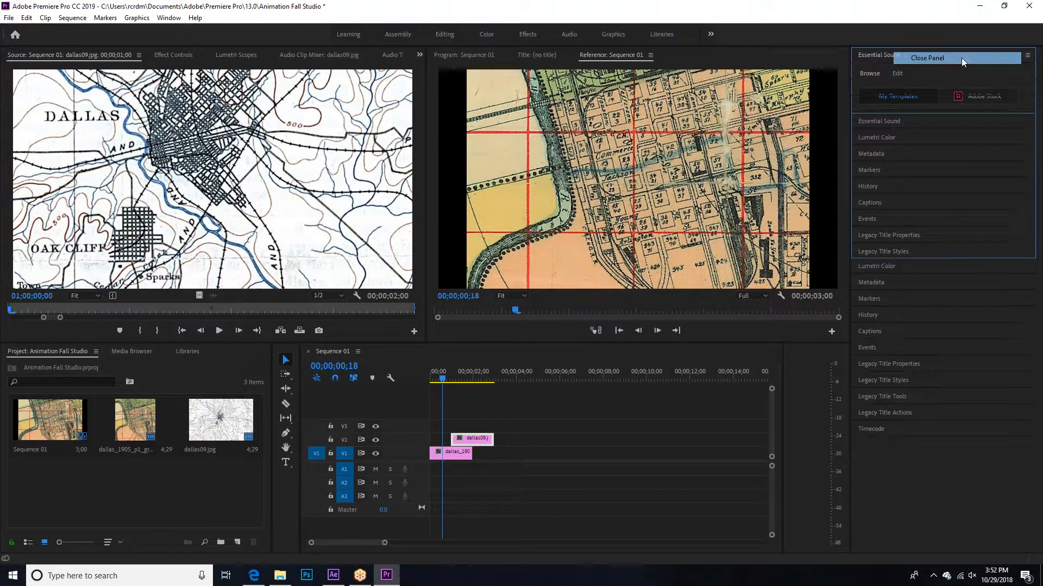
pyautogui.click(962, 55)
pyautogui.click(1027, 55)
pyautogui.click(948, 60)
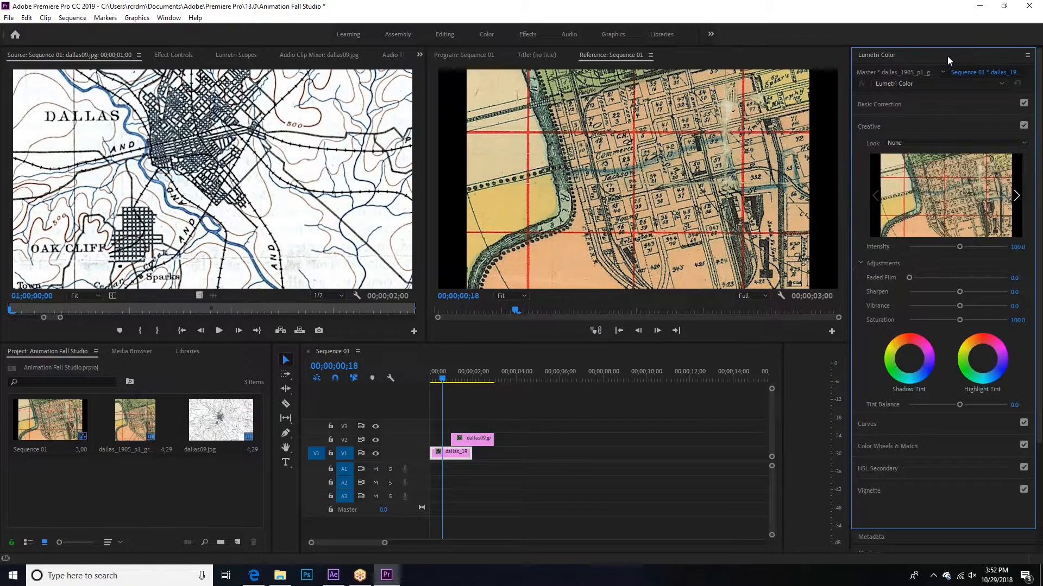
pyautogui.click(1026, 56)
pyautogui.click(923, 58)
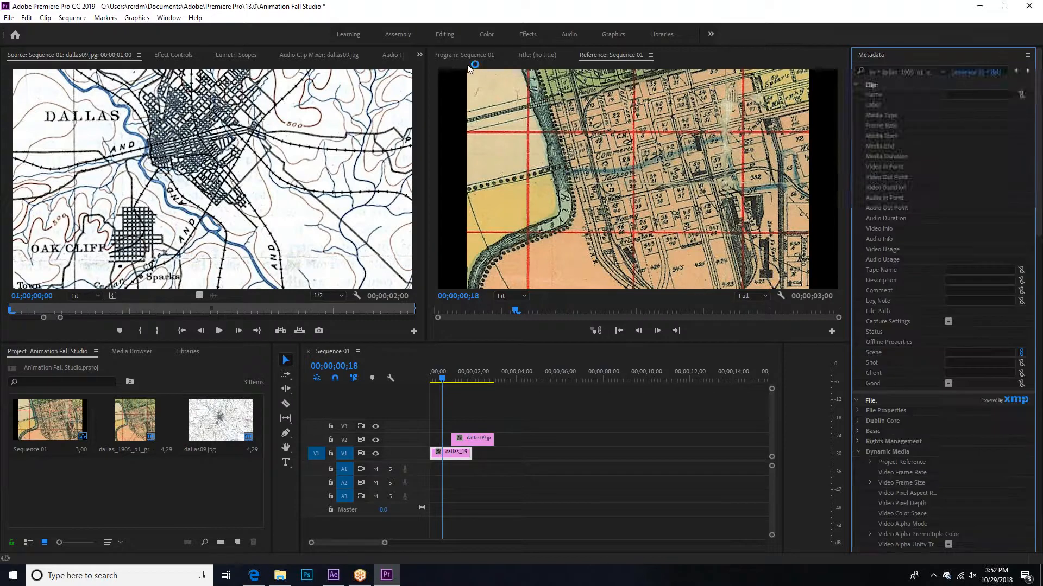
# Step: Switch to the Editing workspace
pyautogui.click(169, 17)
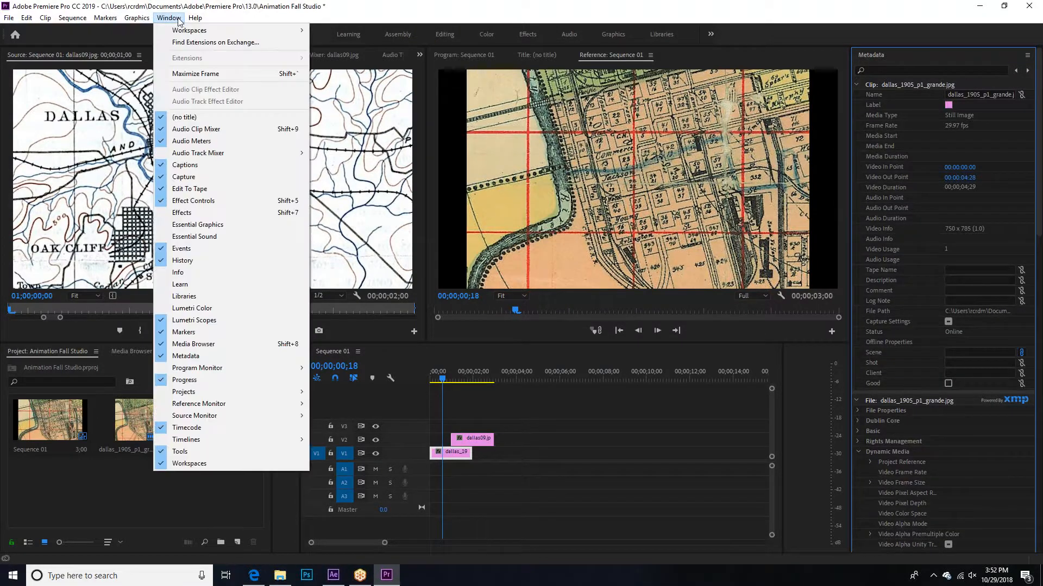
pyautogui.moveTo(196, 32)
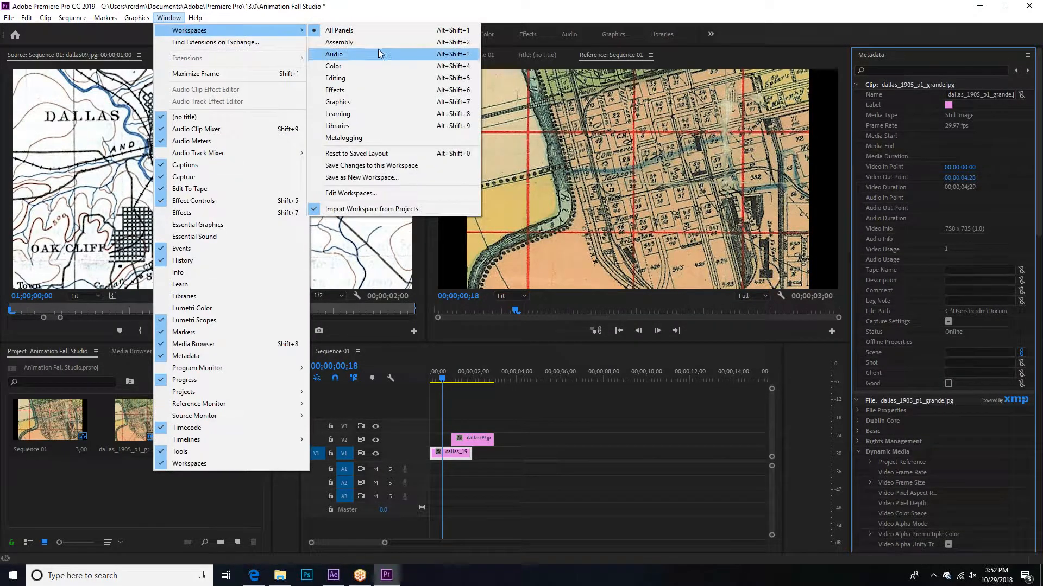
pyautogui.click(366, 80)
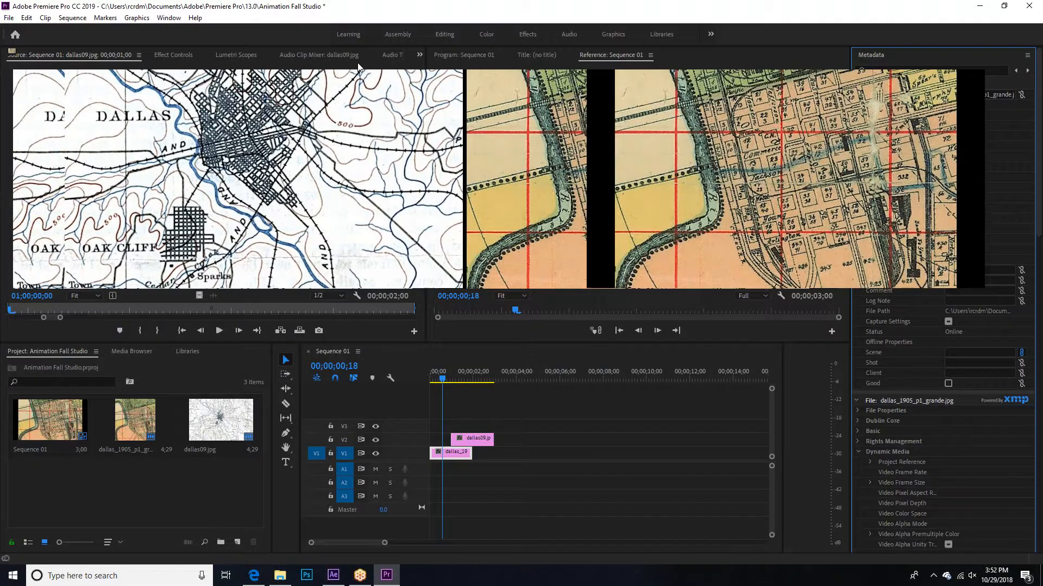
# Step: Return the playhead to the start of the sequence and open the dallas_1905_p1_grande clip from V1 in the Source Monitor
pyautogui.click(486, 461)
pyautogui.press('Home')
pyautogui.doubleClick(481, 454)
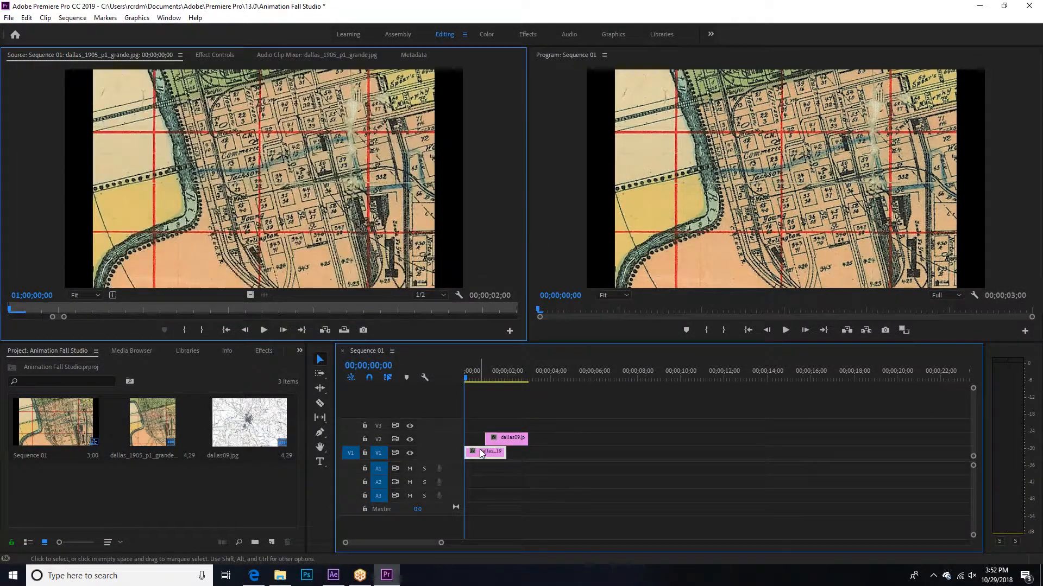
pyautogui.moveTo(466, 378)
pyautogui.mouseDown()
pyautogui.moveTo(497, 378)
pyautogui.moveTo(461, 381)
pyautogui.mouseUp()
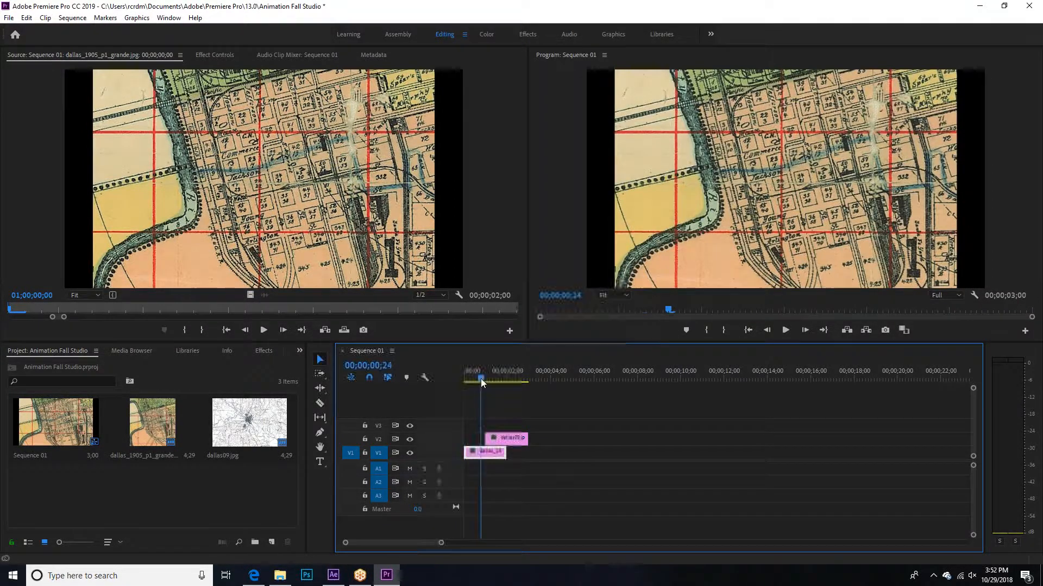
pyautogui.doubleClick(483, 453)
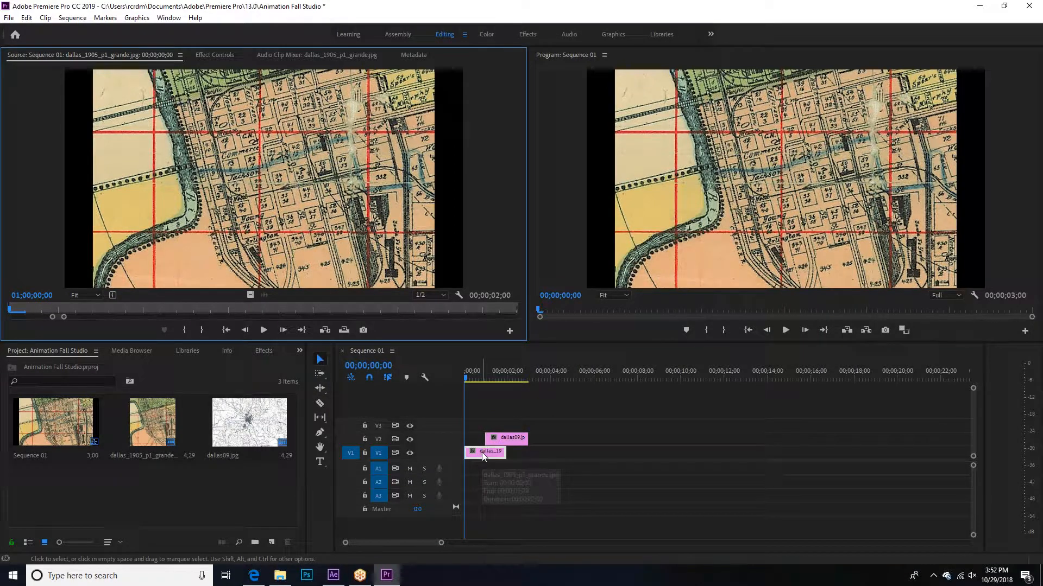
pyautogui.click(482, 453)
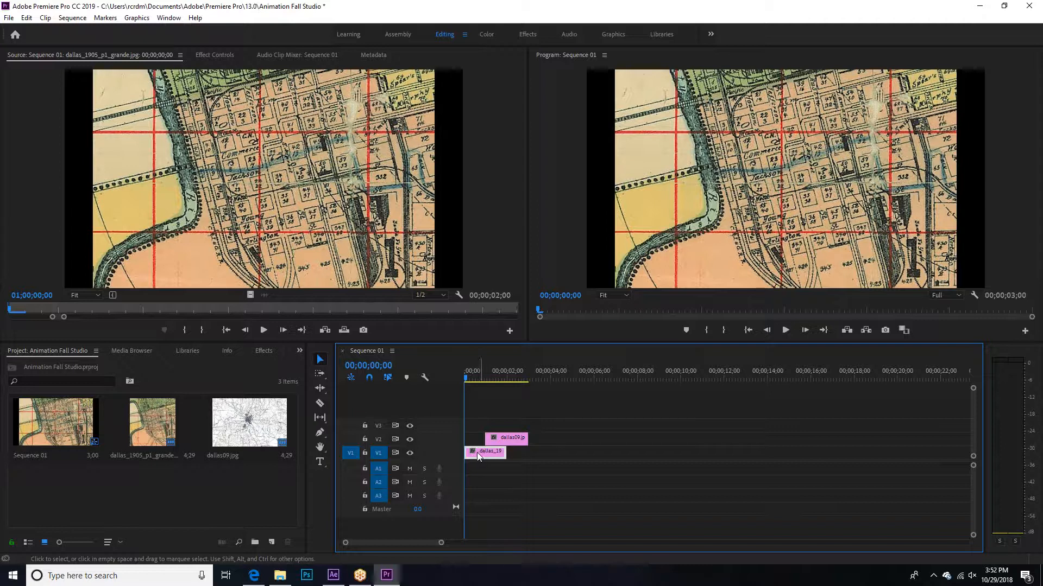
# Step: Show the effect controls of the dallas_1905_p1_grande clip and expand its Motion properties
pyautogui.click(215, 56)
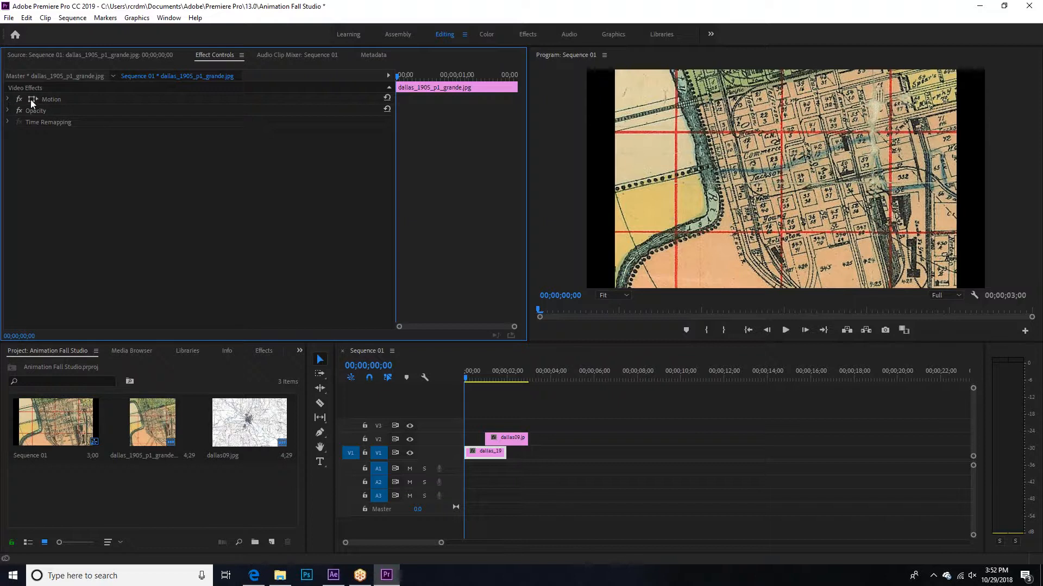
pyautogui.click(14, 101)
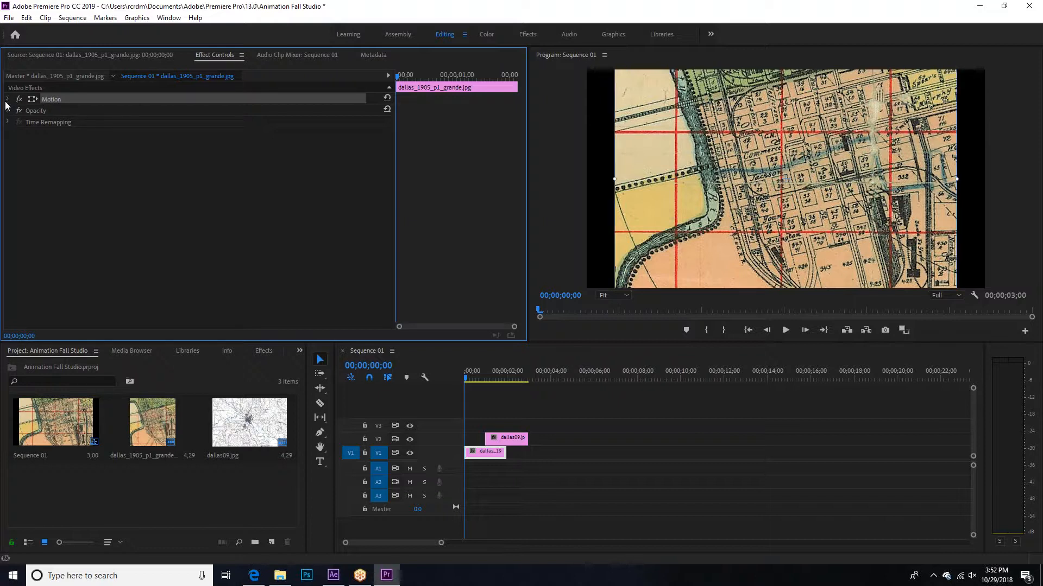
pyautogui.click(8, 99)
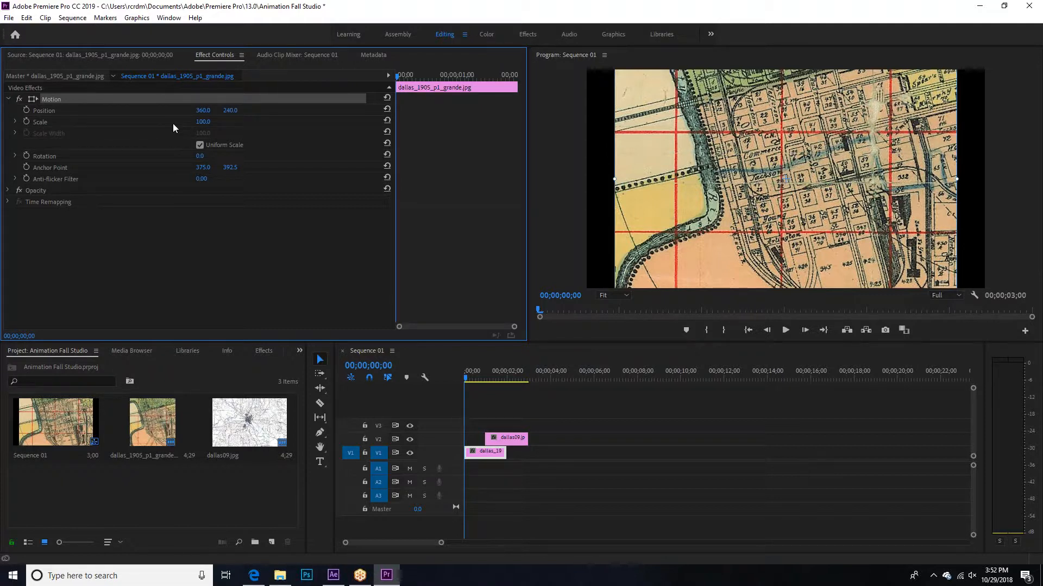
pyautogui.moveTo(204, 126)
pyautogui.mouseDown()
pyautogui.moveTo(213, 123)
pyautogui.moveTo(177, 124)
pyautogui.moveTo(212, 123)
pyautogui.mouseUp()
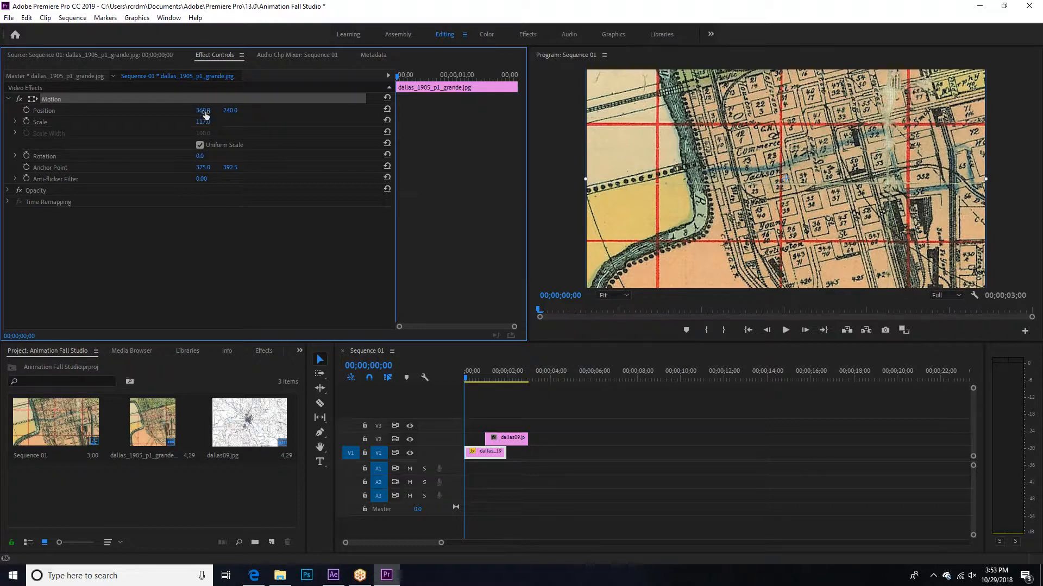
pyautogui.moveTo(203, 113); pyautogui.dragTo(160, 113)
pyautogui.hotkey('ctrl', 'z')
pyautogui.moveTo(201, 156); pyautogui.dragTo(344, 156)
pyautogui.hotkey('ctrl', 'z')
pyautogui.click(221, 258)
# Step: Set the dallas_1905_p1_grande clip's scale to 118 so it fills the frame, and collapse its Motion properties
pyautogui.moveTo(204, 122)
pyautogui.mouseDown()
pyautogui.moveTo(179, 121)
pyautogui.moveTo(213, 124)
pyautogui.mouseUp()
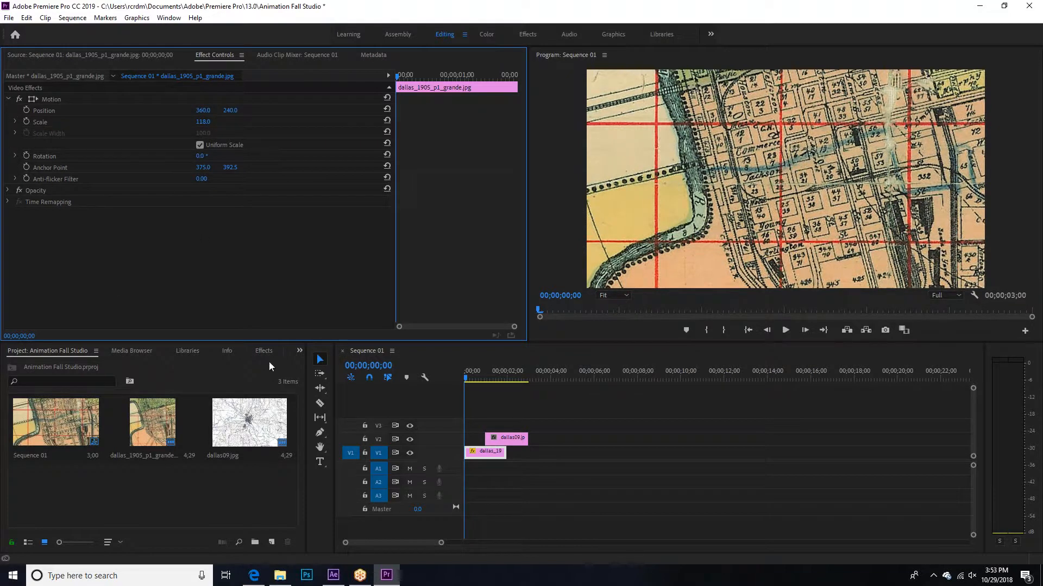
pyautogui.click(8, 99)
# Step: Open the dallas09 clip from V2 in the Source Monitor and show its effect controls
pyautogui.click(518, 441)
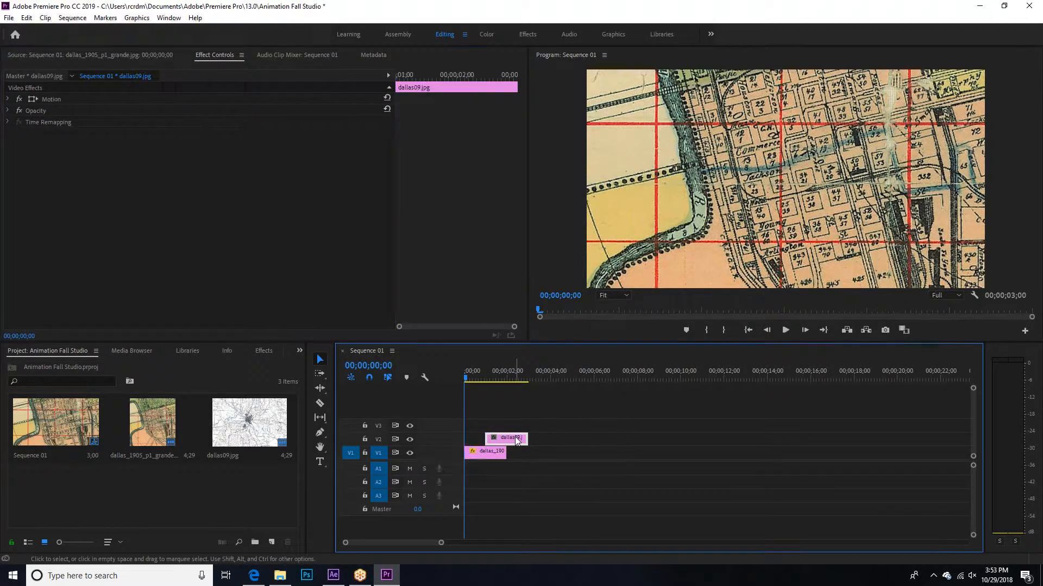
pyautogui.click(467, 378)
pyautogui.moveTo(467, 379); pyautogui.dragTo(490, 372)
pyautogui.doubleClick(515, 440)
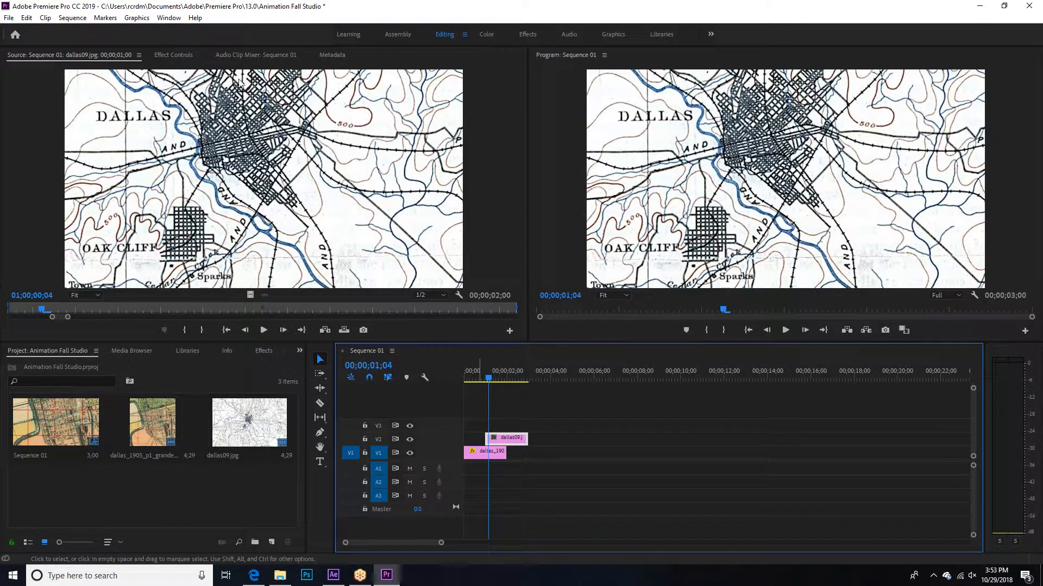
pyautogui.click(168, 53)
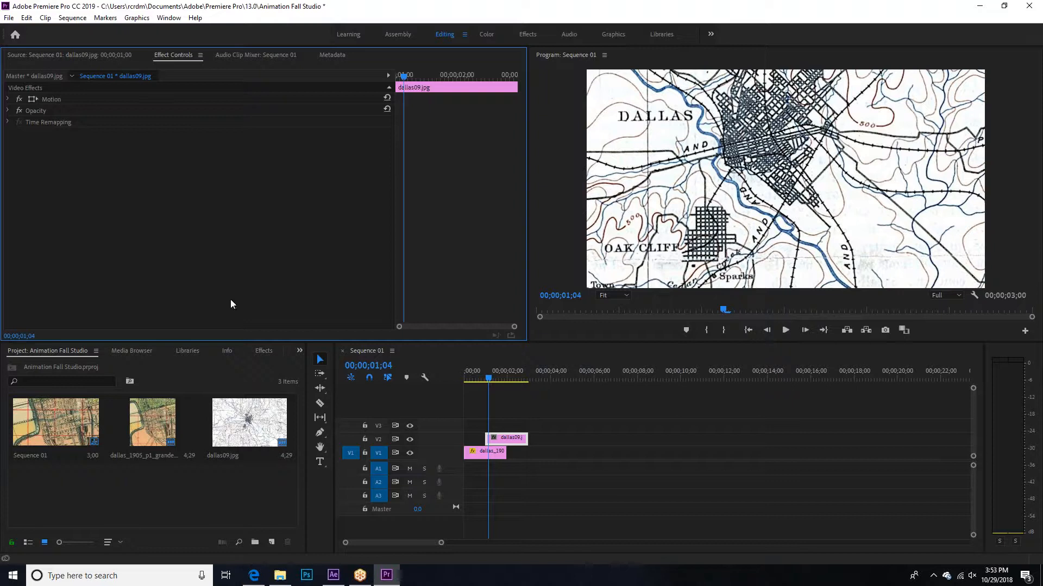
# Step: Place the playhead at 00;00;01;00 in the sequence, exactly at the start of the dallas09 clip
pyautogui.click(481, 378)
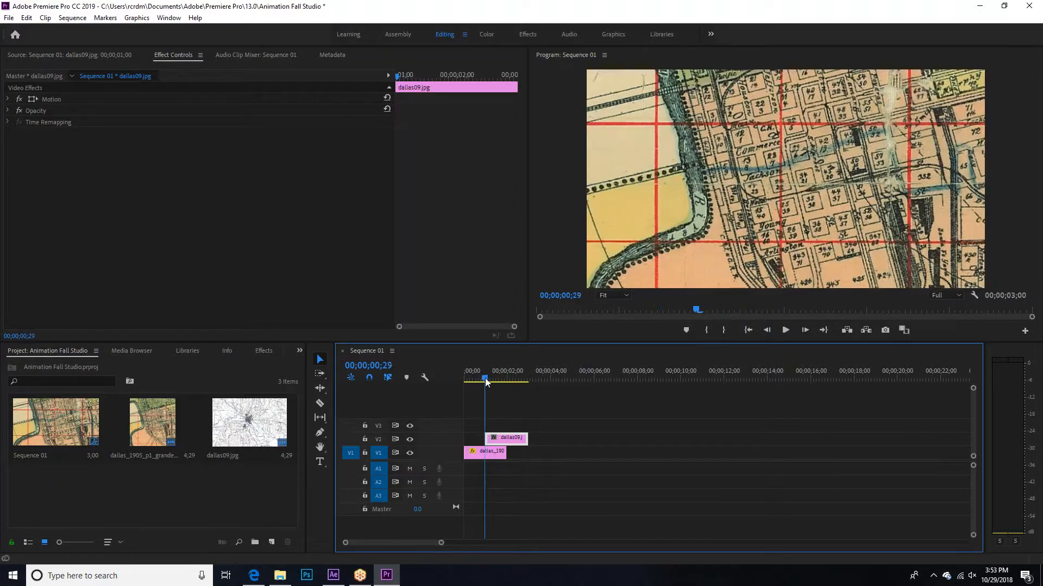
pyautogui.moveTo(481, 379)
pyautogui.mouseDown()
pyautogui.moveTo(498, 382)
pyautogui.moveTo(486, 383)
pyautogui.mouseUp()
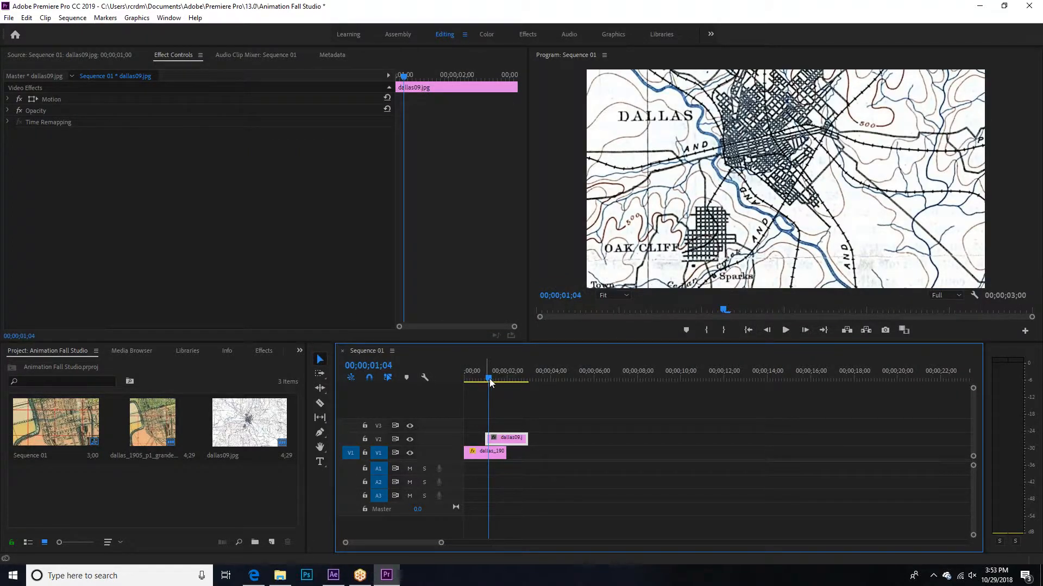
pyautogui.moveTo(491, 376); pyautogui.dragTo(487, 377)
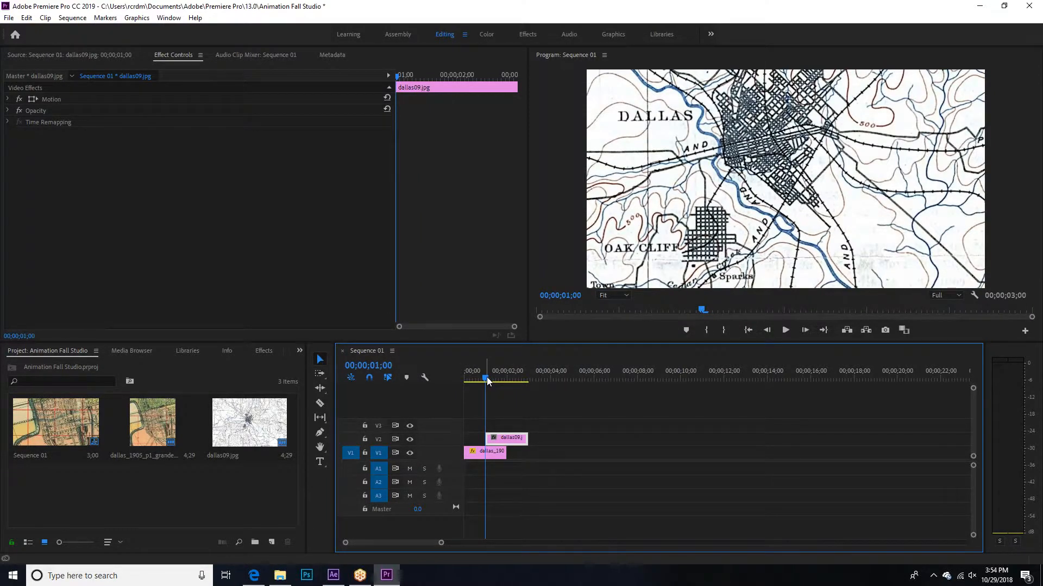
pyautogui.moveTo(490, 377)
pyautogui.mouseDown()
pyautogui.moveTo(508, 383)
pyautogui.moveTo(486, 380)
pyautogui.mouseUp()
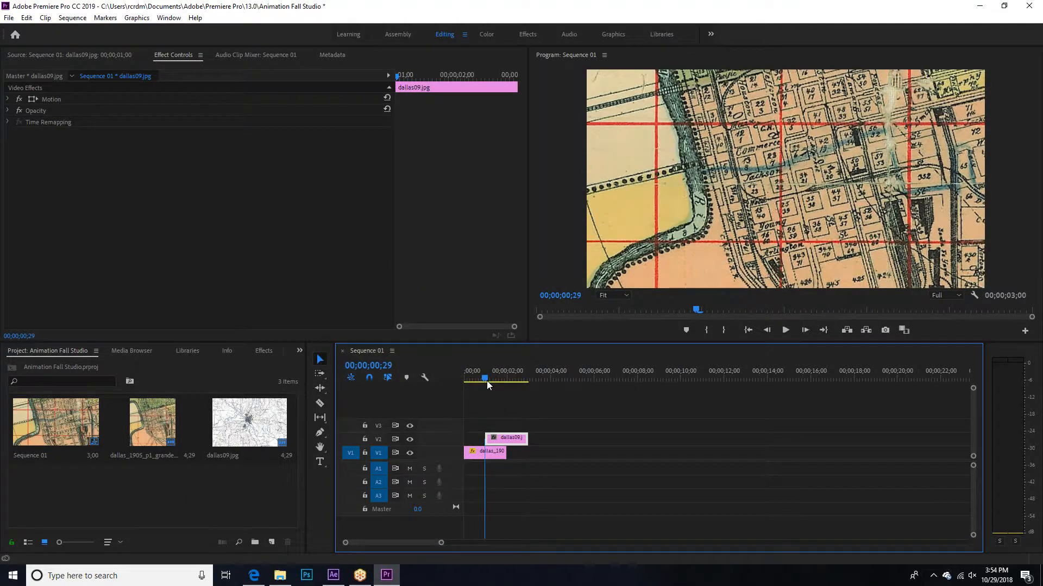
pyautogui.moveTo(440, 545); pyautogui.dragTo(352, 549)
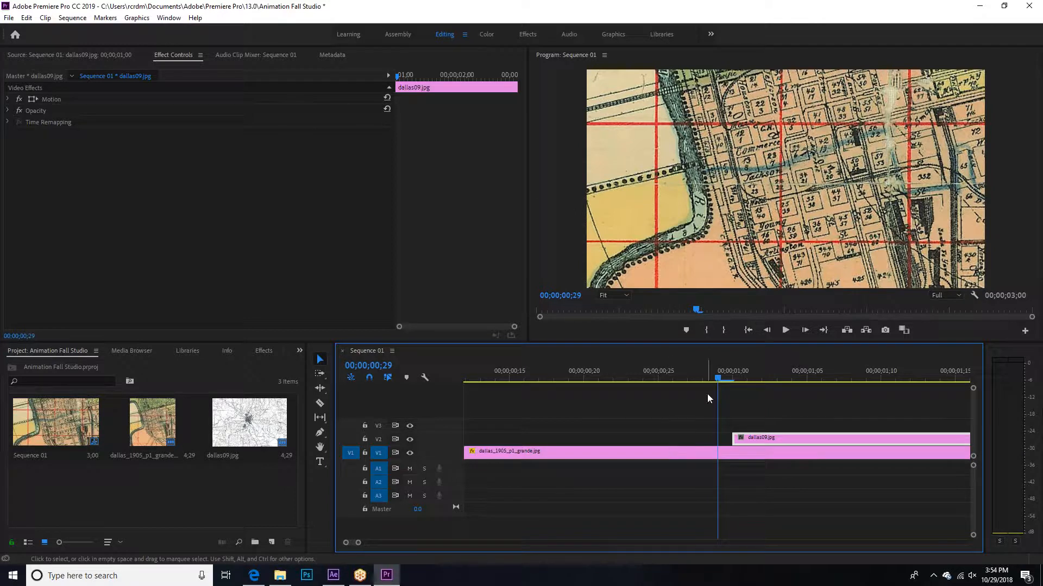
pyautogui.click(728, 377)
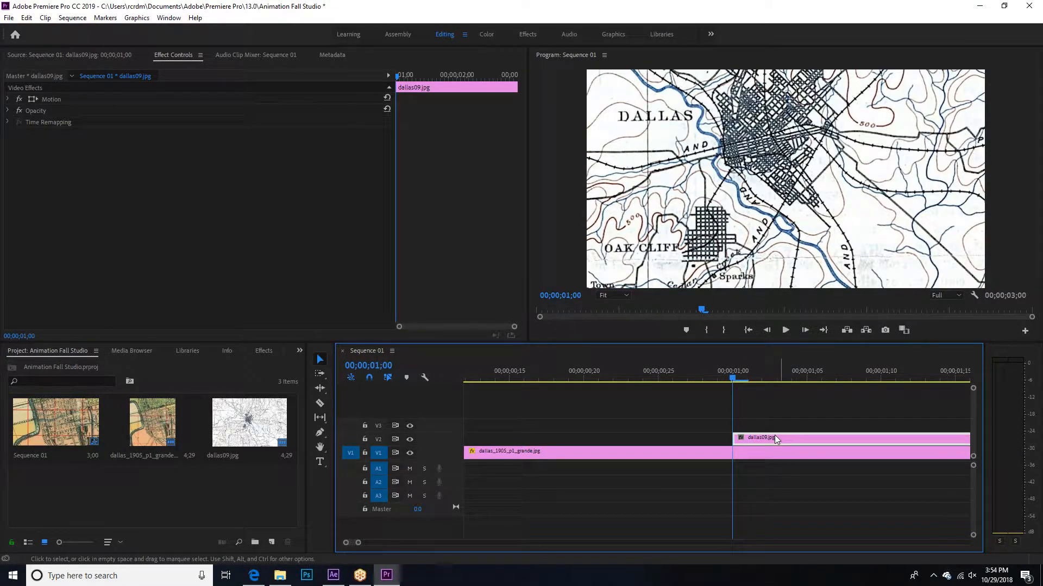
# Step: Expand the Opacity properties of the dallas09 clip and add an opacity keyframe at 00;00;01;00
pyautogui.click(171, 54)
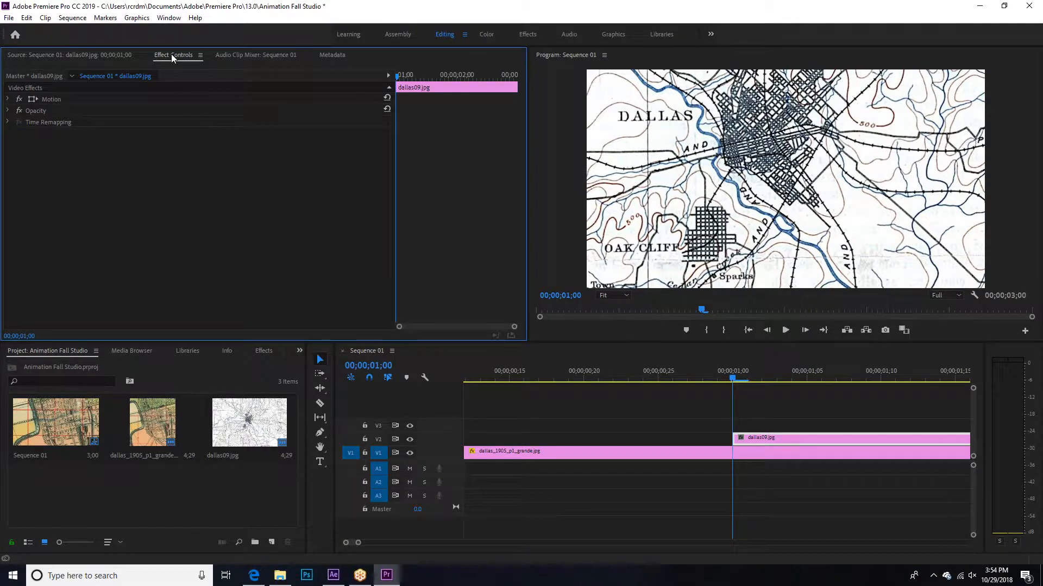
pyautogui.click(7, 110)
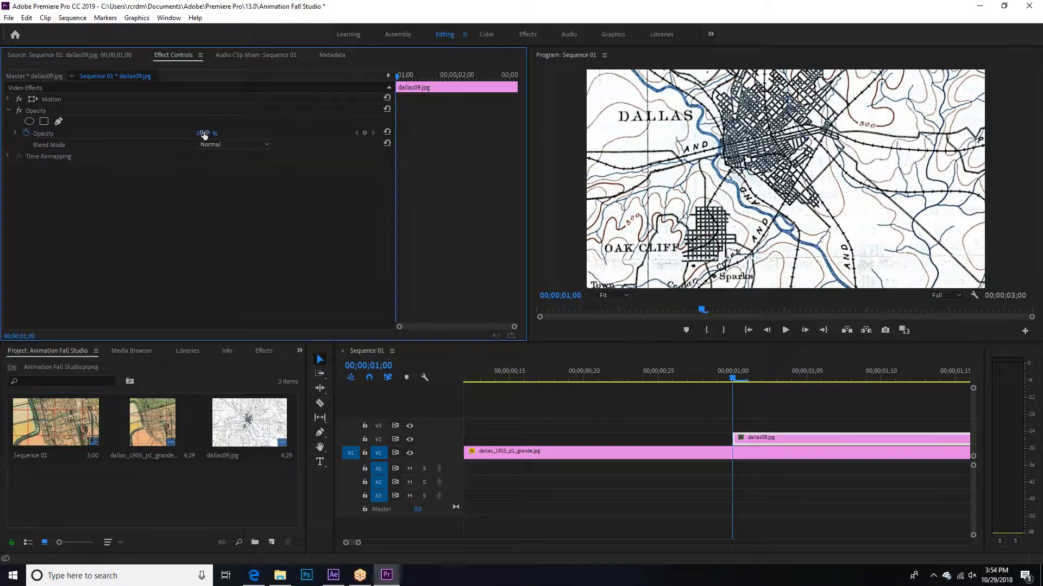
pyautogui.moveTo(215, 133)
pyautogui.mouseDown()
pyautogui.moveTo(291, 135)
pyautogui.moveTo(42, 136)
pyautogui.moveTo(216, 134)
pyautogui.moveTo(139, 136)
pyautogui.moveTo(205, 141)
pyautogui.mouseUp()
pyautogui.moveTo(360, 545); pyautogui.dragTo(371, 544)
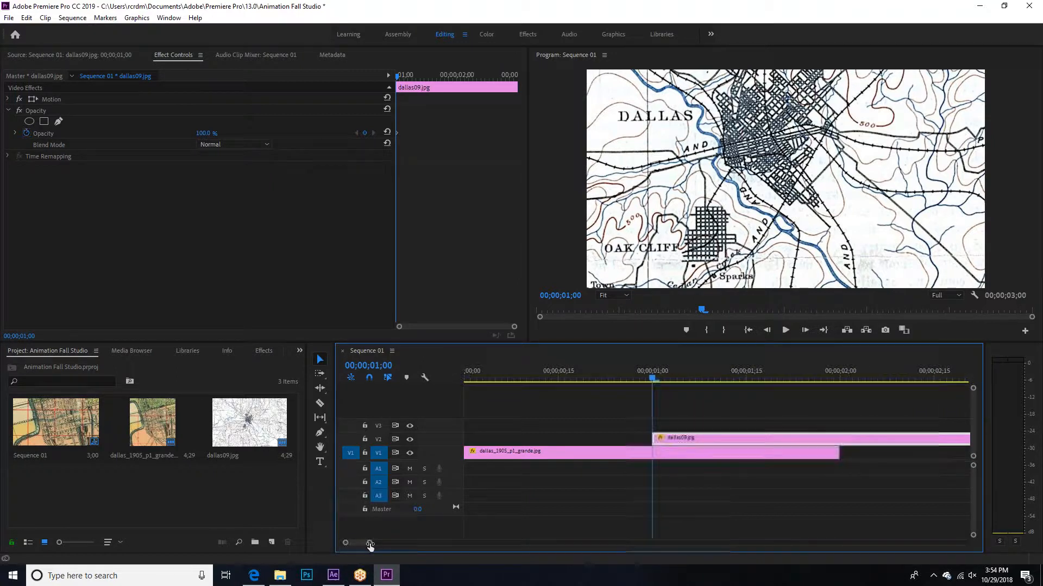
pyautogui.click(397, 137)
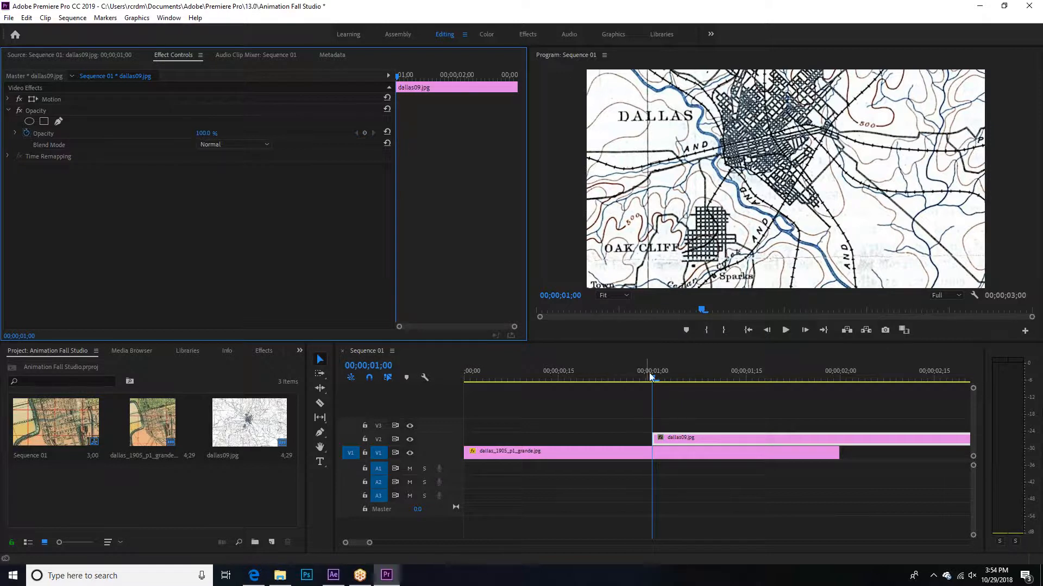
pyautogui.click(365, 133)
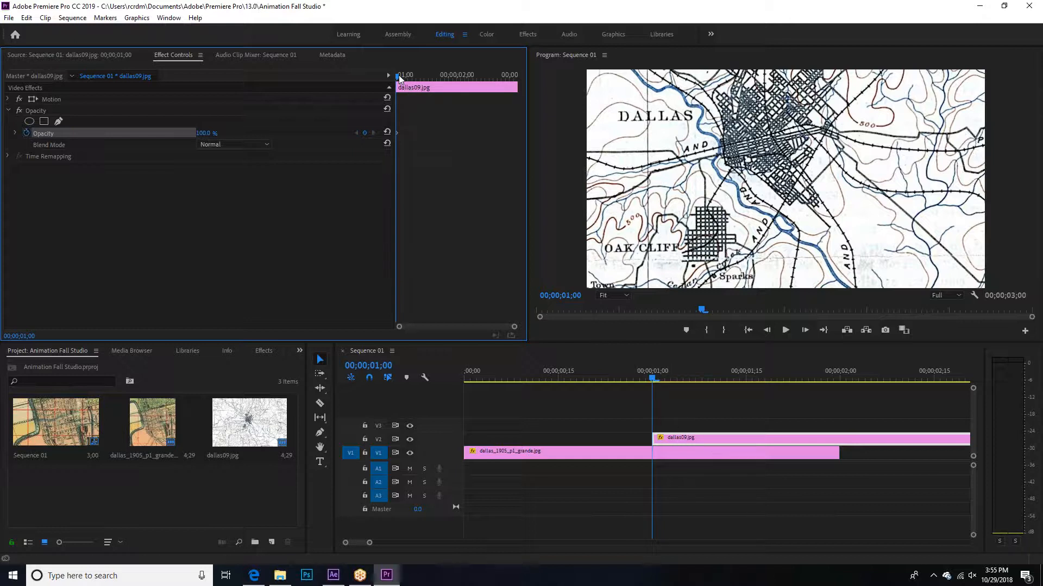
# Step: Add a second opacity keyframe at 00;00;02;00 and set the opacity at 00;00;01;00 to 0%
pyautogui.moveTo(399, 75); pyautogui.dragTo(458, 79)
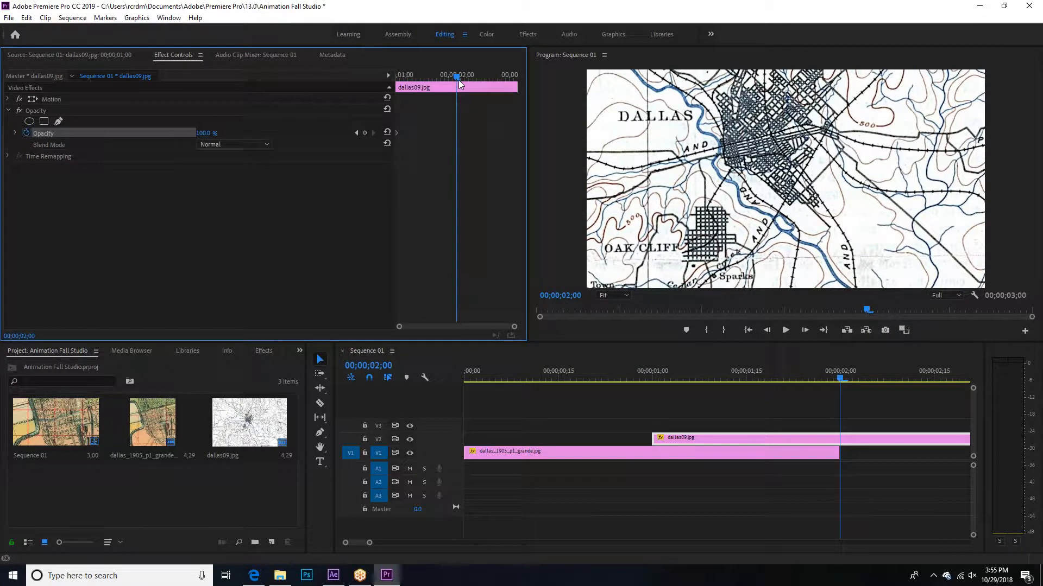
pyautogui.click(364, 133)
pyautogui.moveTo(453, 76); pyautogui.dragTo(396, 86)
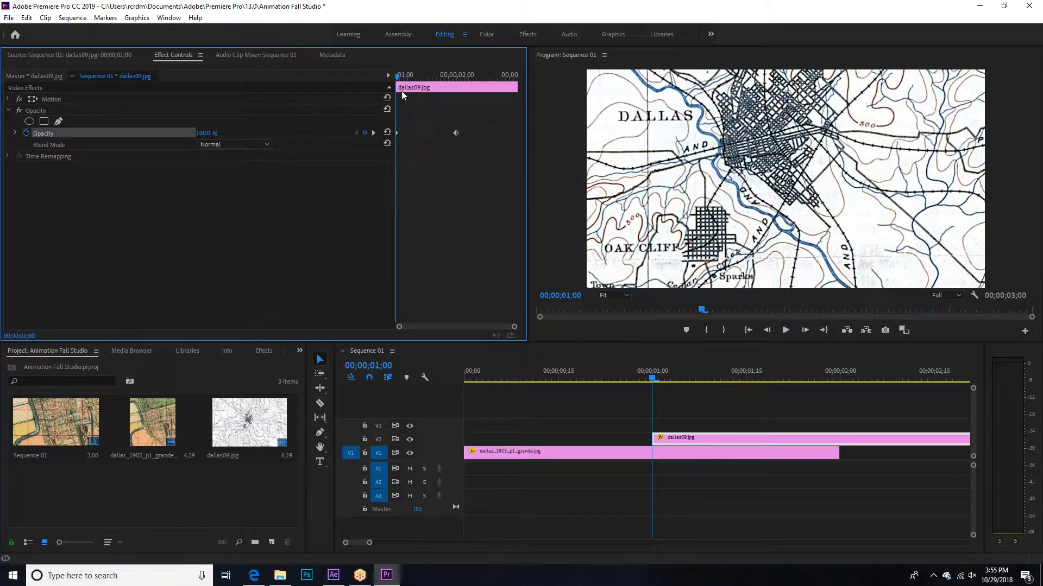
pyautogui.moveTo(216, 134); pyautogui.dragTo(211, 131)
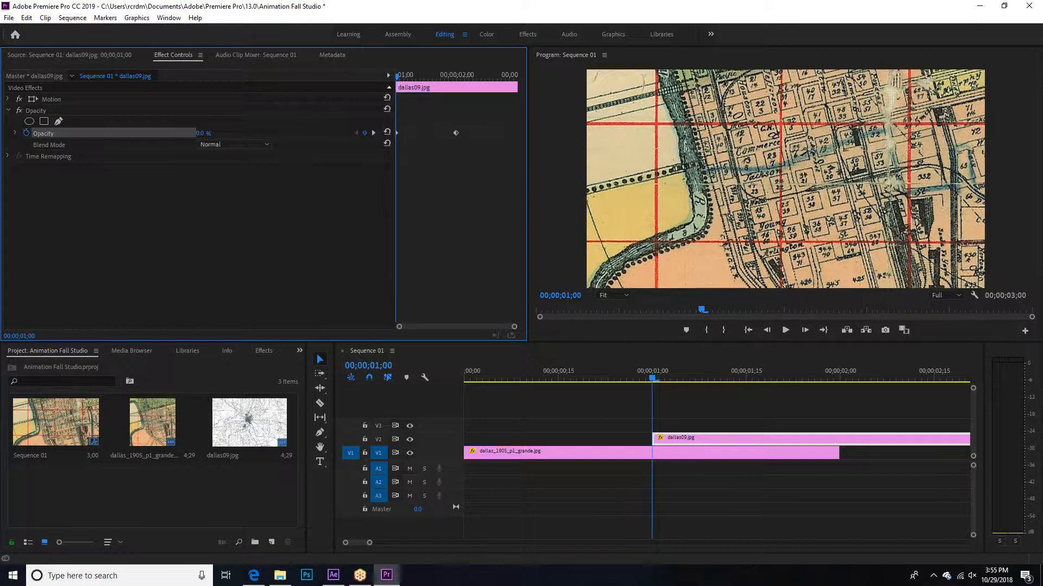
# Step: Play the sequence from its start to preview the fade-in of the dallas09 clip
pyautogui.moveTo(397, 77); pyautogui.dragTo(397, 184)
pyautogui.moveTo(369, 543); pyautogui.dragTo(408, 543)
pyautogui.click(787, 328)
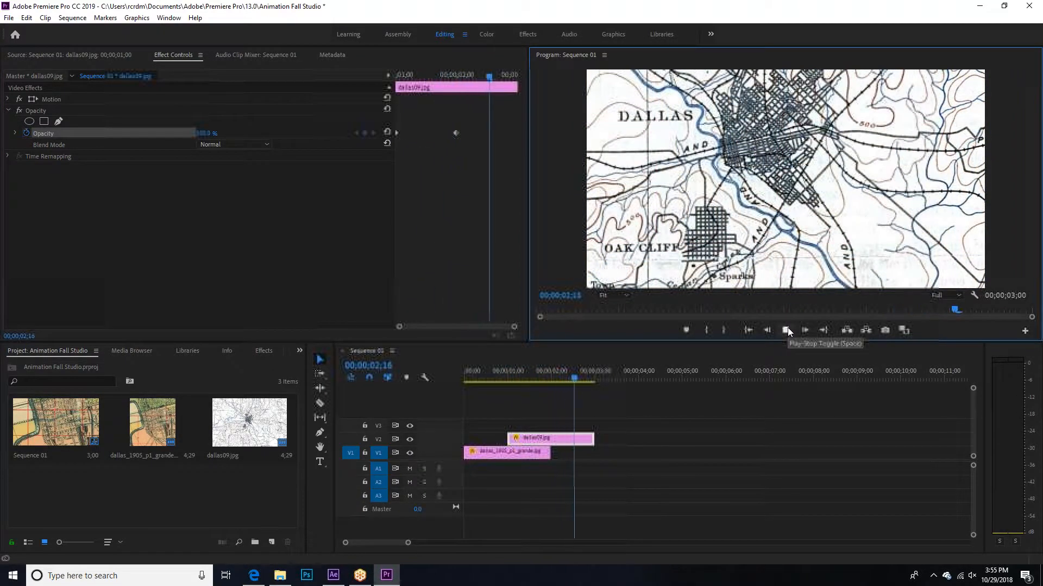
pyautogui.click(563, 374)
pyautogui.moveTo(542, 383); pyautogui.dragTo(411, 392)
pyautogui.click(784, 331)
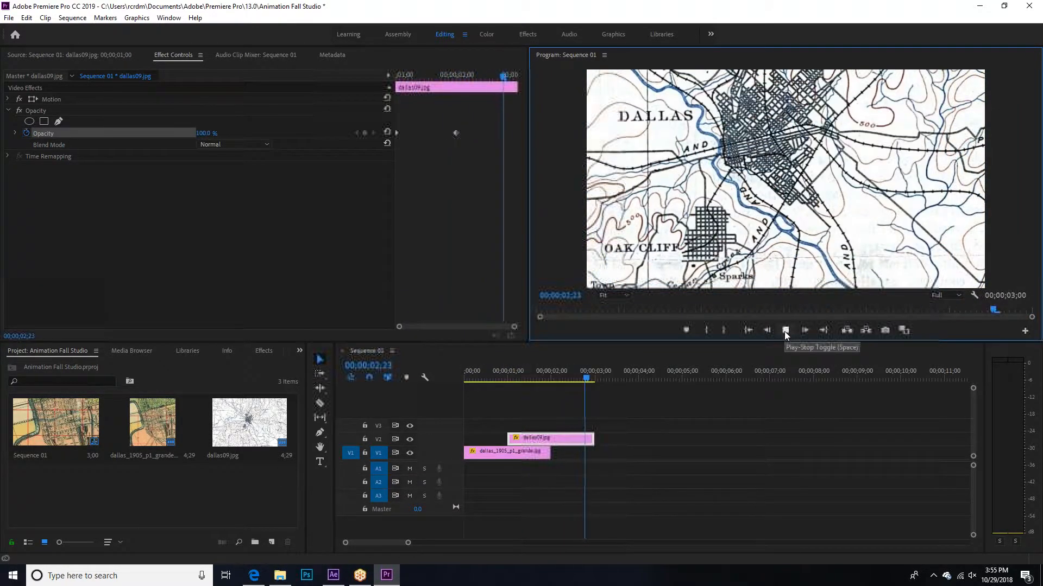
pyautogui.moveTo(595, 379); pyautogui.dragTo(448, 384)
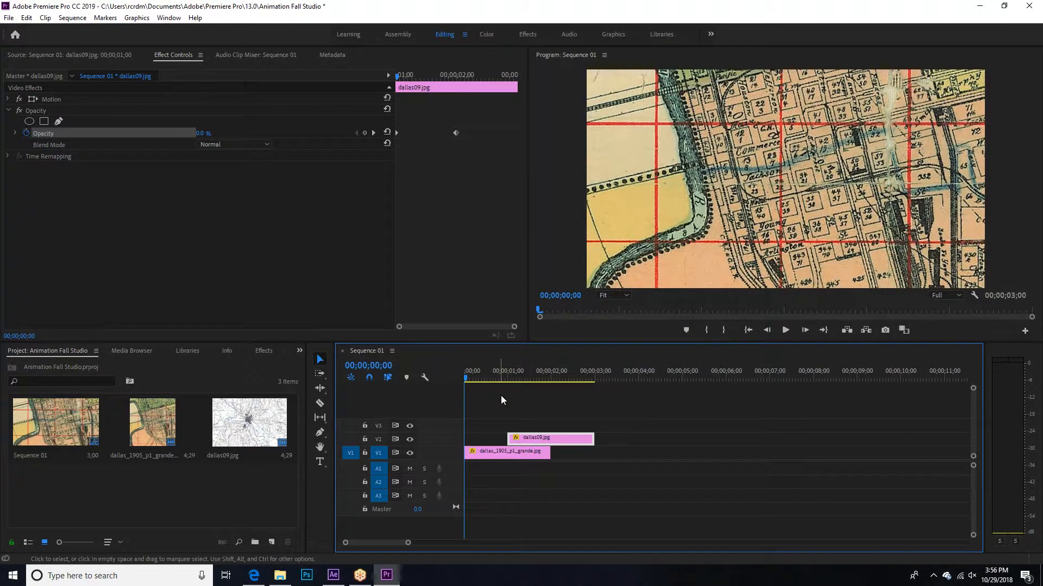
# Step: Expand the dallas09 clip's Motion and Opacity properties and set its opacity to 25% at 00;00;01;00
pyautogui.moveTo(474, 380); pyautogui.dragTo(507, 377)
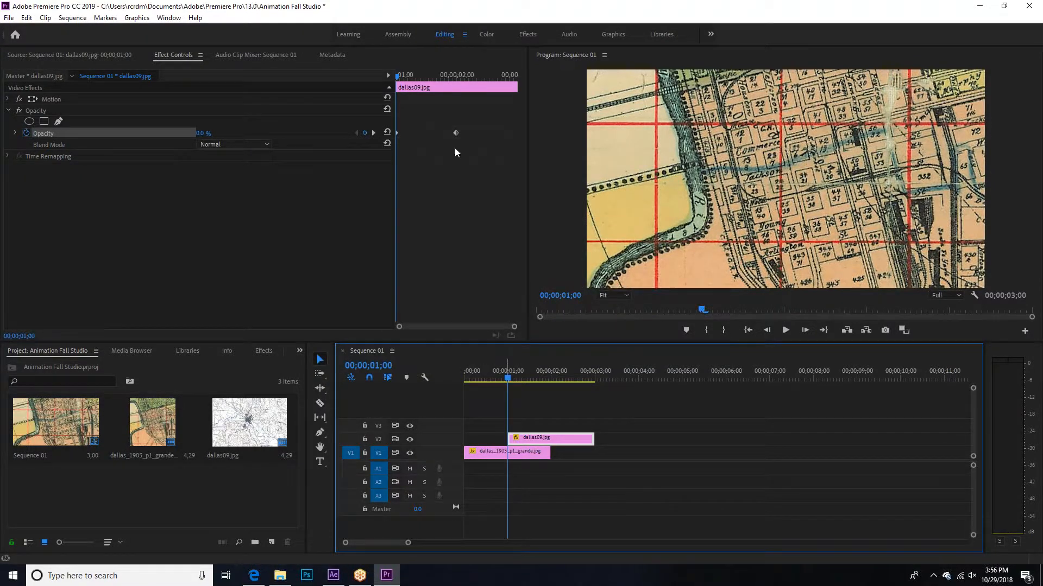
pyautogui.click(8, 111)
pyautogui.click(9, 100)
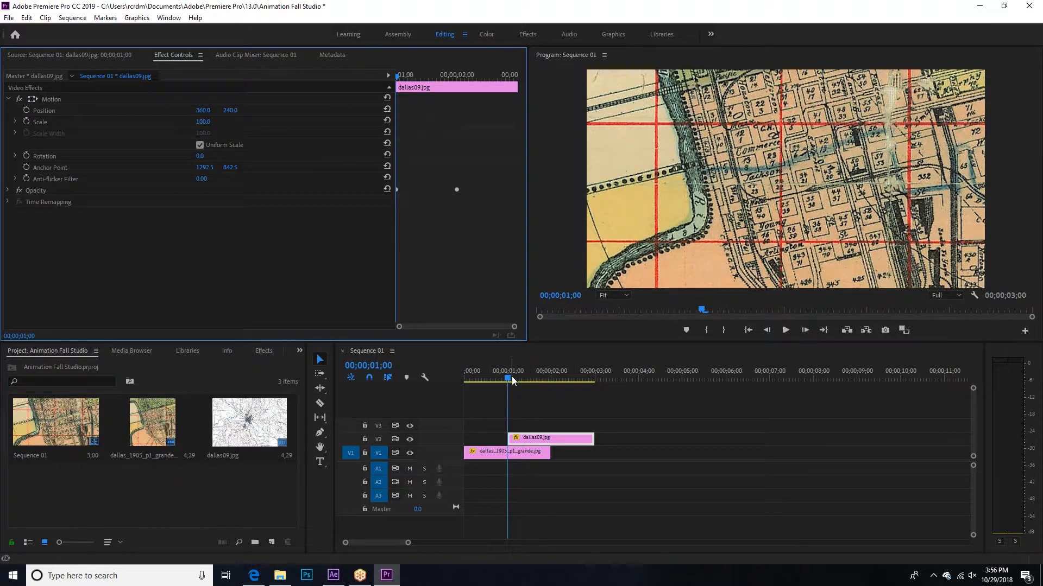
pyautogui.click(37, 191)
pyautogui.click(8, 191)
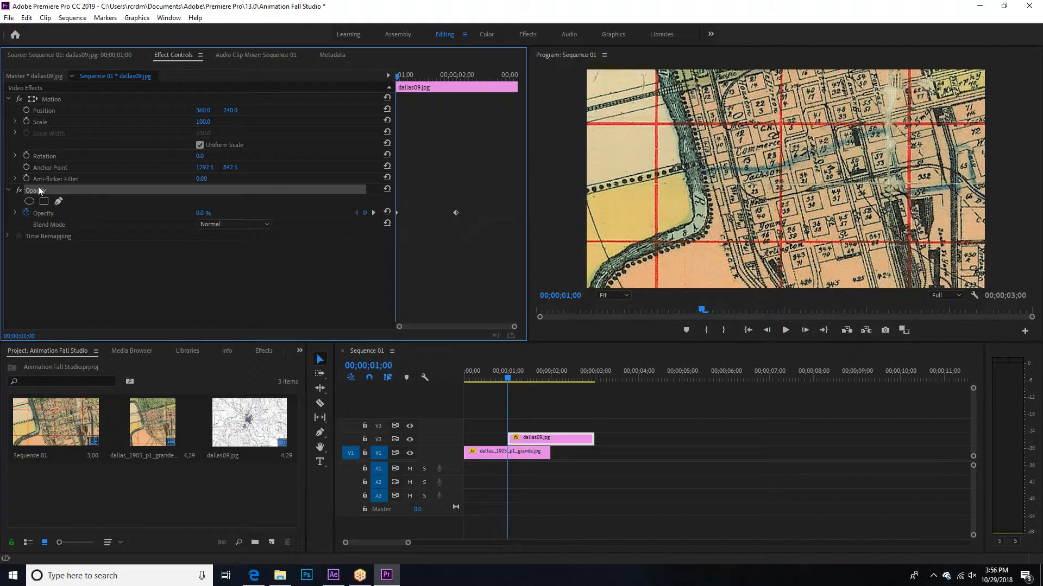
pyautogui.moveTo(209, 216); pyautogui.dragTo(216, 214)
# Step: Keyframe the dallas09 clip's horizontal position from 1786 at 00;00;01;00 to 1060 at 00;00;02;00
pyautogui.click(541, 441)
pyautogui.click(63, 111)
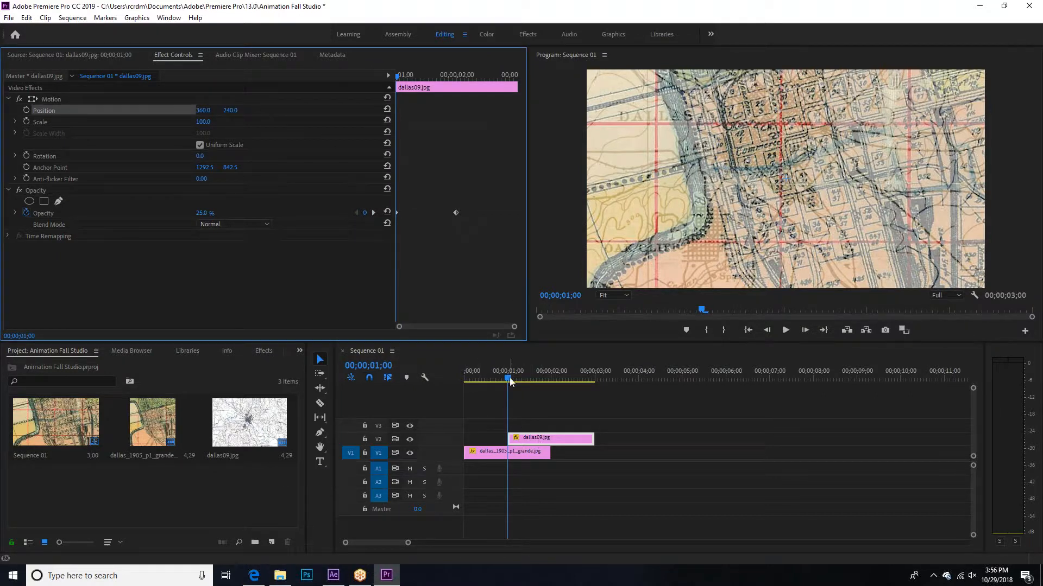
pyautogui.click(202, 111)
pyautogui.click(262, 119)
pyautogui.moveTo(209, 111); pyautogui.dragTo(988, 141)
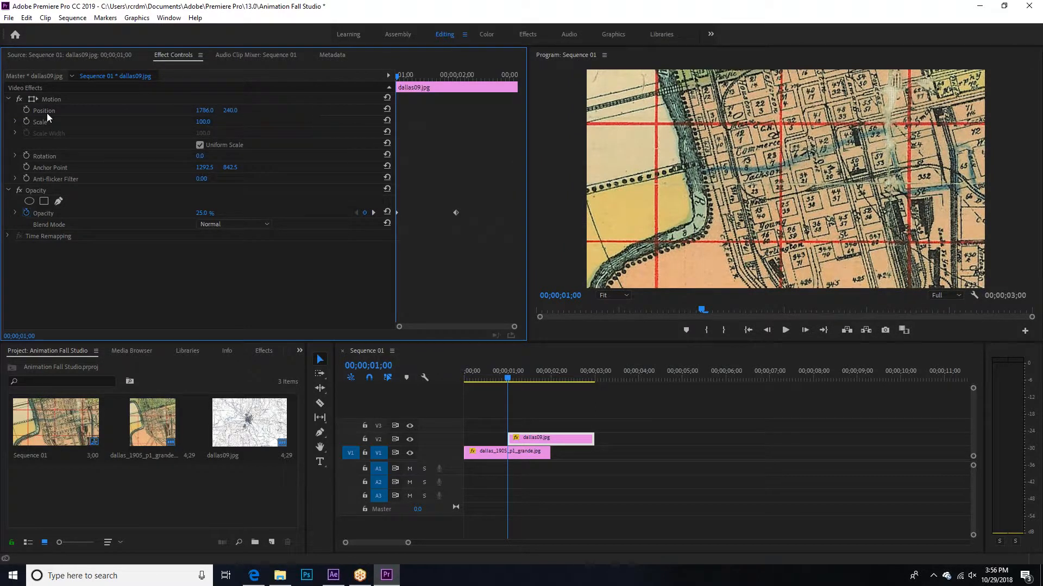
pyautogui.click(29, 110)
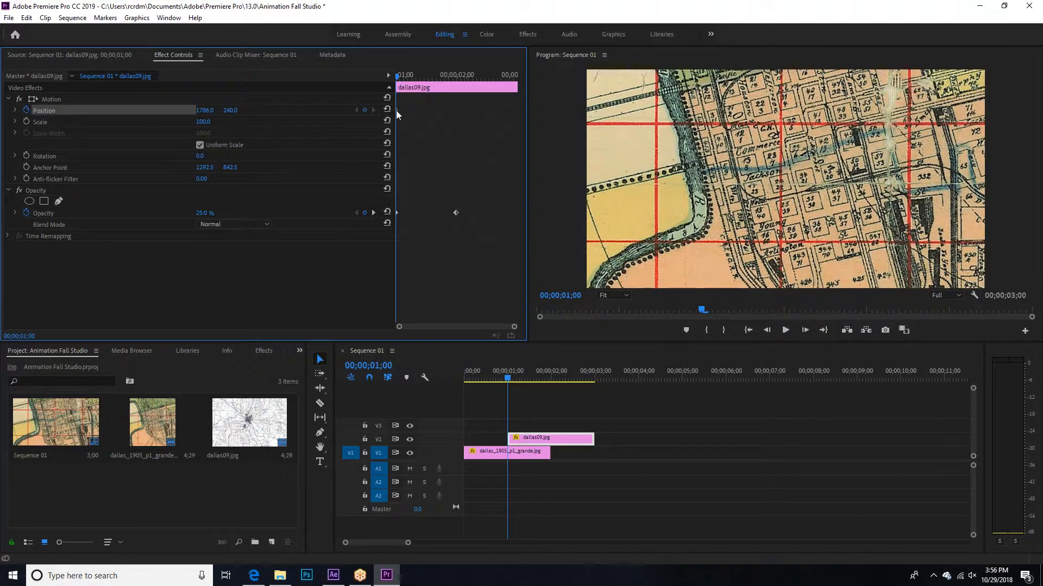
pyautogui.moveTo(397, 74); pyautogui.dragTo(457, 81)
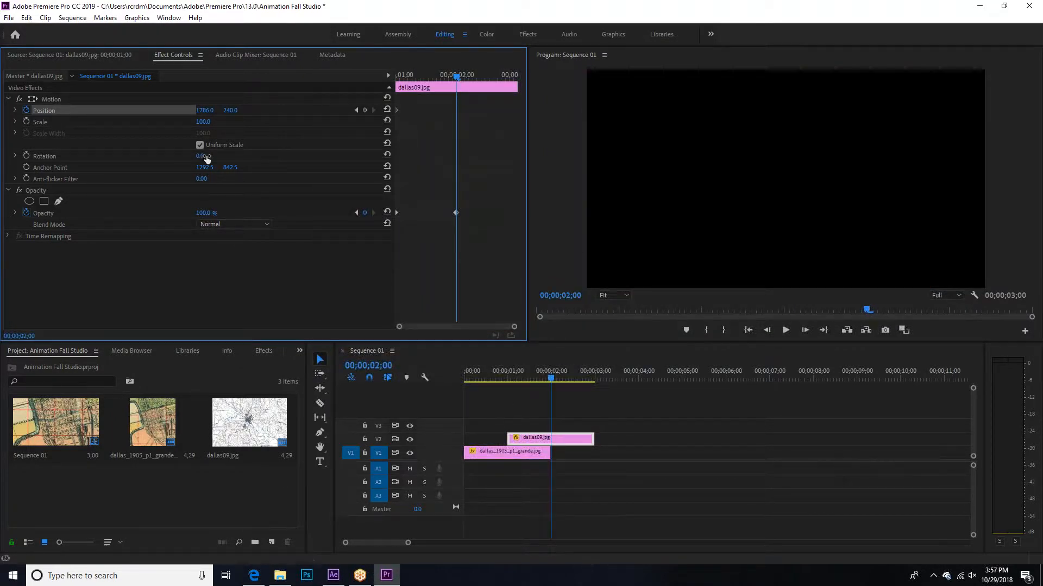
pyautogui.moveTo(210, 111); pyautogui.dragTo(26, 111)
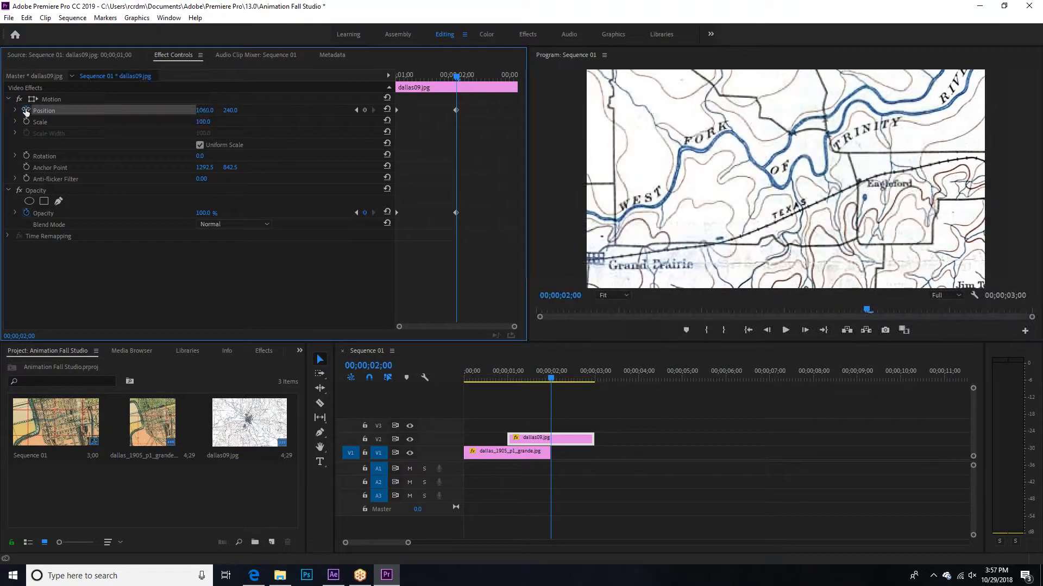
# Step: Play the sequence from its start to preview the dallas09 clip sliding in, and return the playhead to 00;00;01;00
pyautogui.click(546, 380)
pyautogui.moveTo(546, 381); pyautogui.dragTo(455, 394)
pyautogui.click(784, 331)
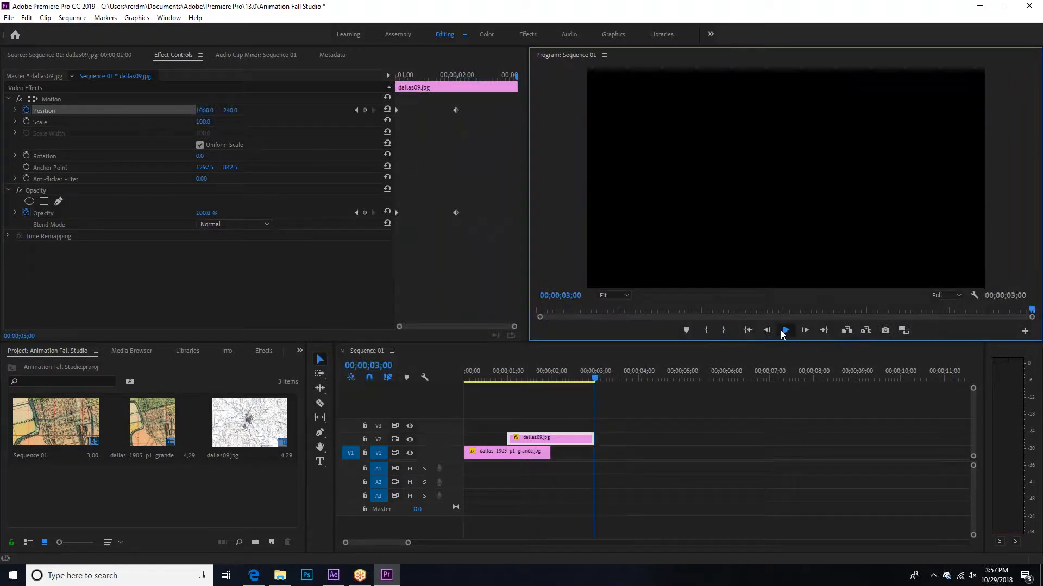
pyautogui.click(783, 332)
pyautogui.moveTo(614, 380); pyautogui.dragTo(507, 383)
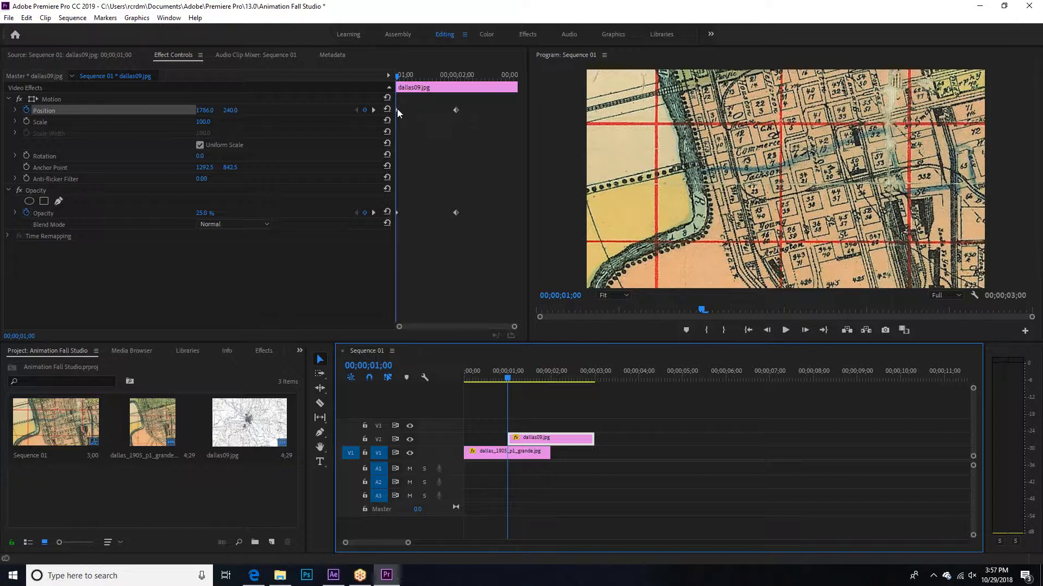
pyautogui.moveTo(397, 76)
pyautogui.mouseDown()
pyautogui.moveTo(462, 74)
pyautogui.moveTo(397, 75)
pyautogui.mouseUp()
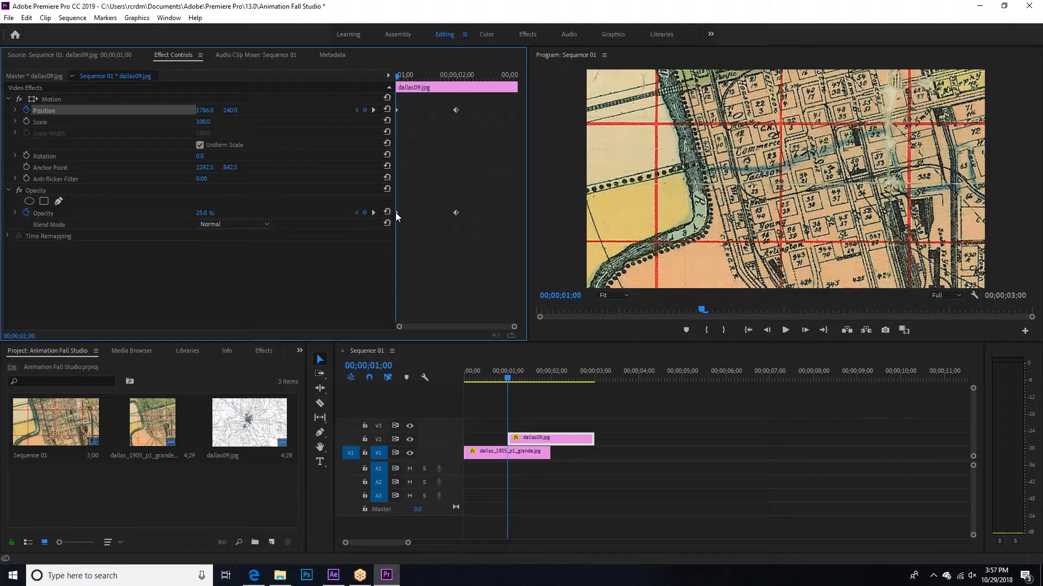
pyautogui.click(402, 78)
pyautogui.moveTo(402, 78)
pyautogui.mouseDown()
pyautogui.moveTo(456, 77)
pyautogui.moveTo(396, 77)
pyautogui.mouseUp()
# Step: Try to open the media export settings for the sequence
pyautogui.click(10, 18)
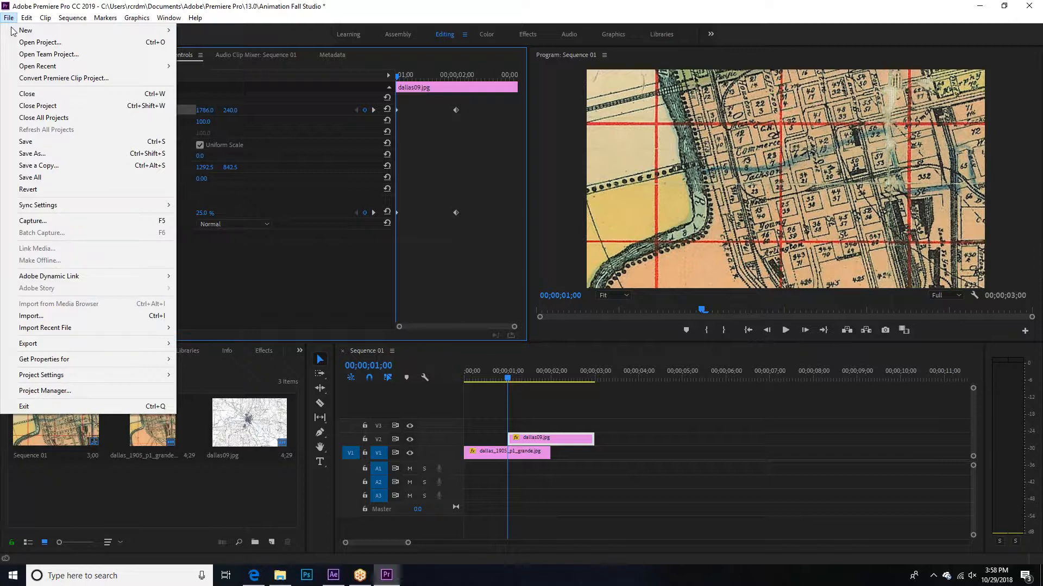
pyautogui.moveTo(68, 343)
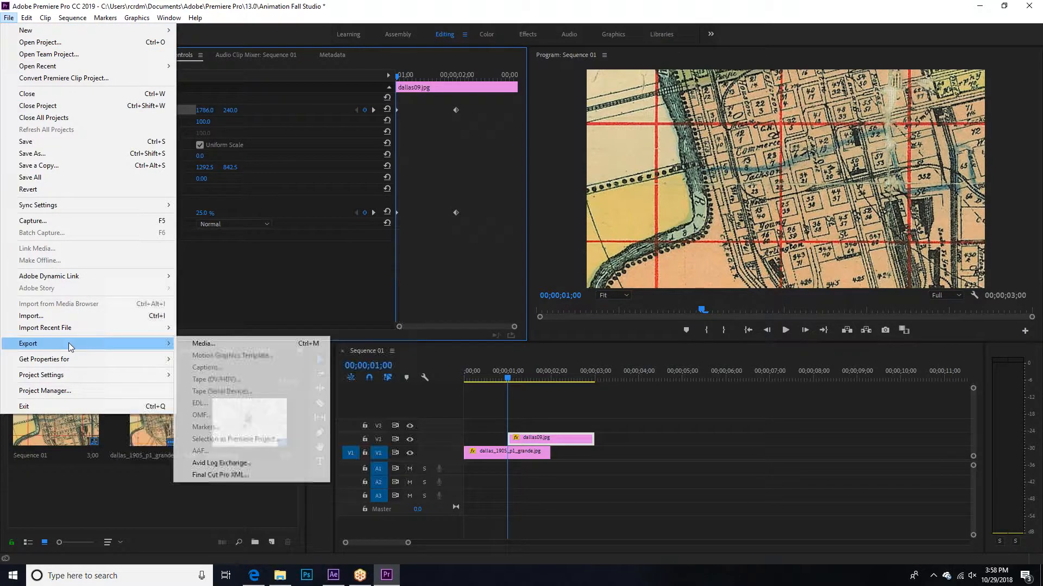
pyautogui.click(210, 346)
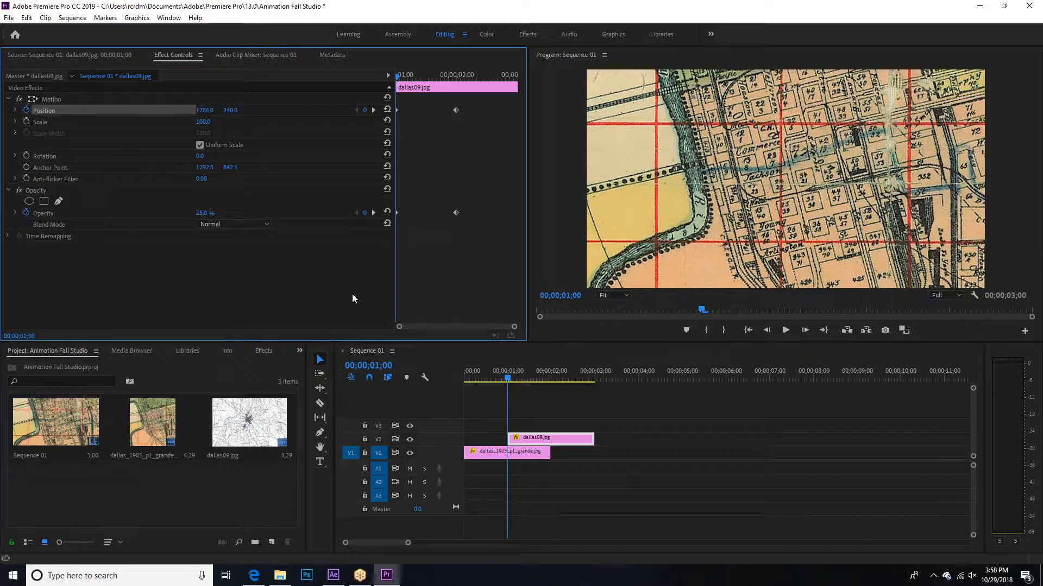
pyautogui.click(8, 18)
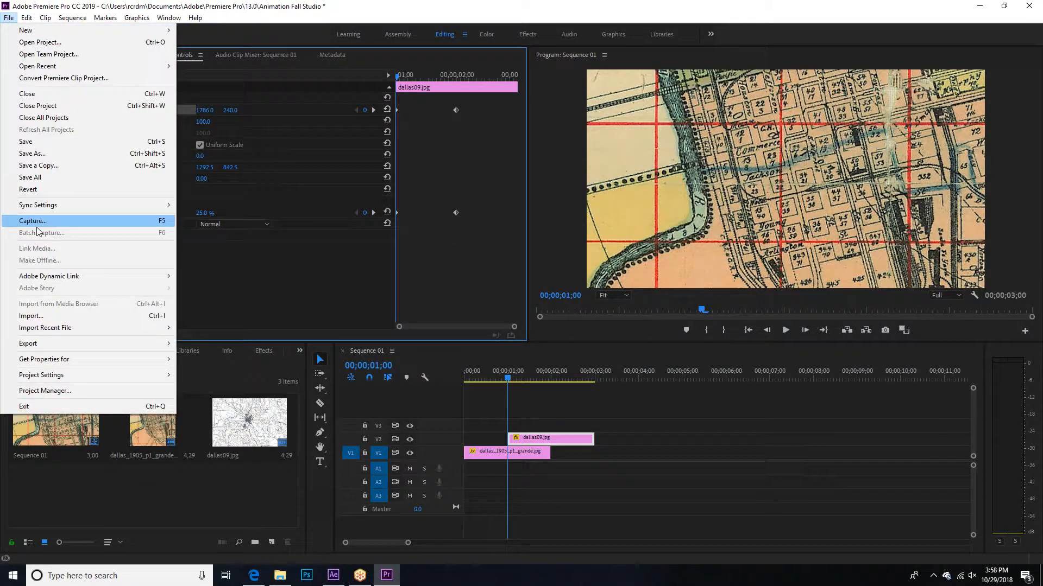
pyautogui.moveTo(58, 347)
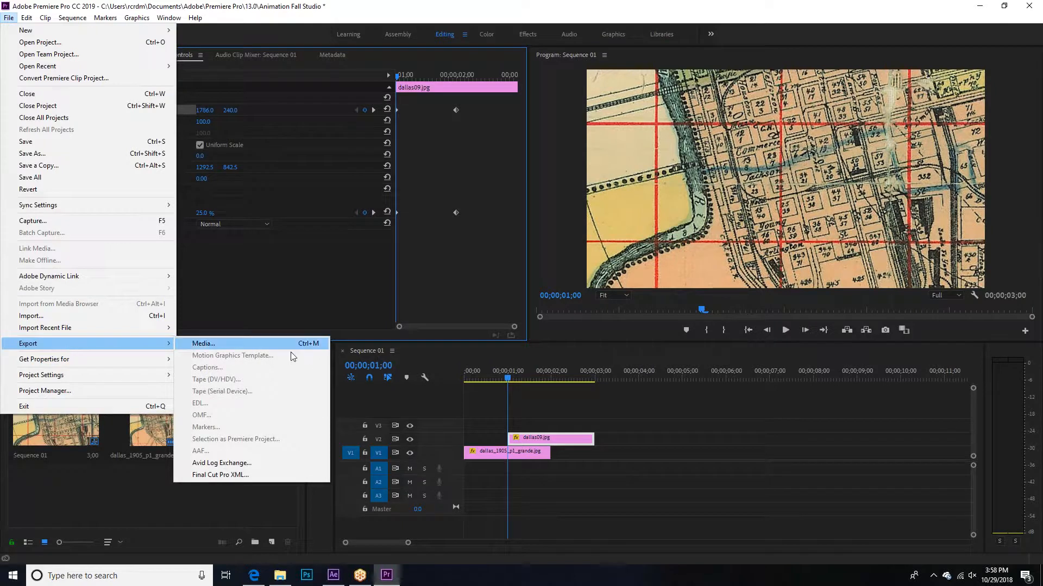
pyautogui.click(204, 343)
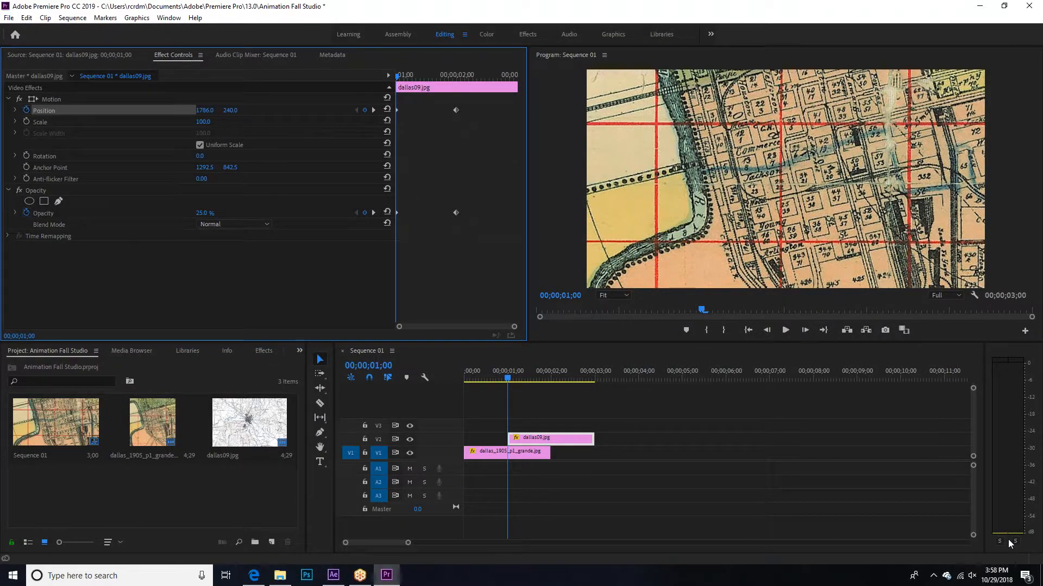
# Step: Deselect the dallas09 clip and play the sequence from 00;00;01;00, stopping at about 00;00;02;02
pyautogui.click(827, 442)
pyautogui.click(785, 330)
pyautogui.click(785, 330)
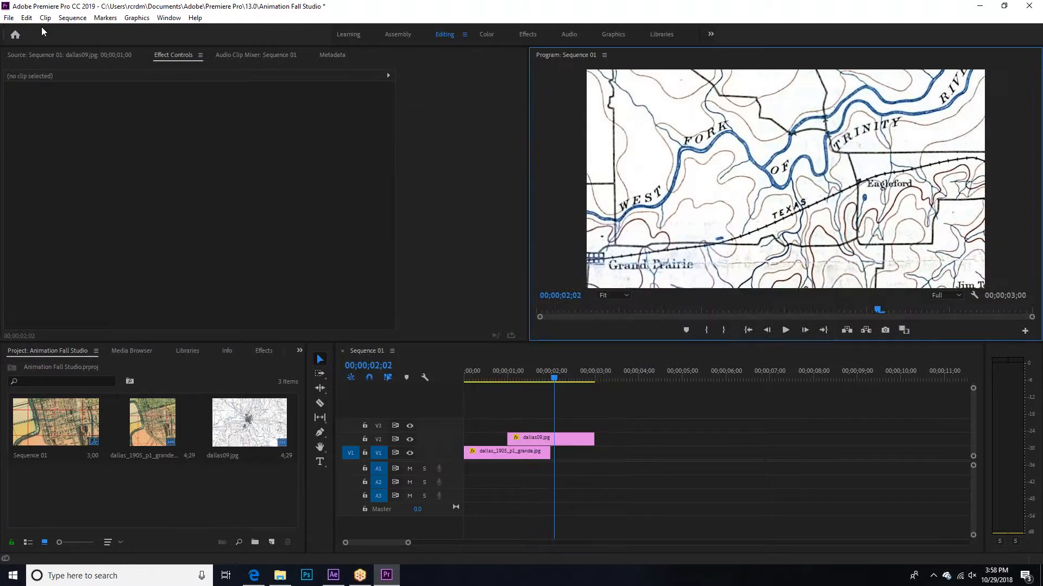
# Step: Open the media export settings for the sequence and set the export format to H.264
pyautogui.click(9, 17)
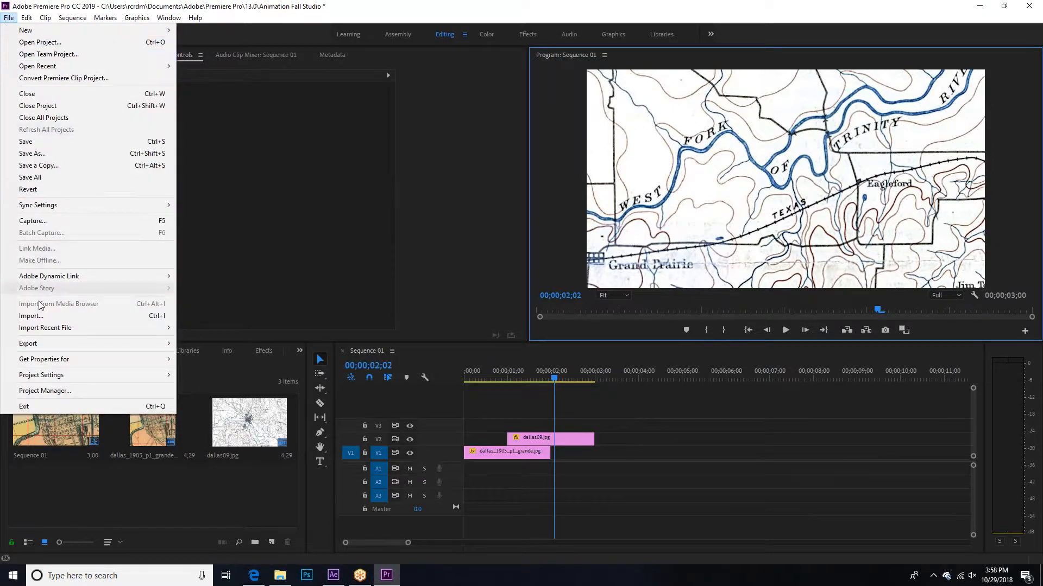
pyautogui.moveTo(43, 345)
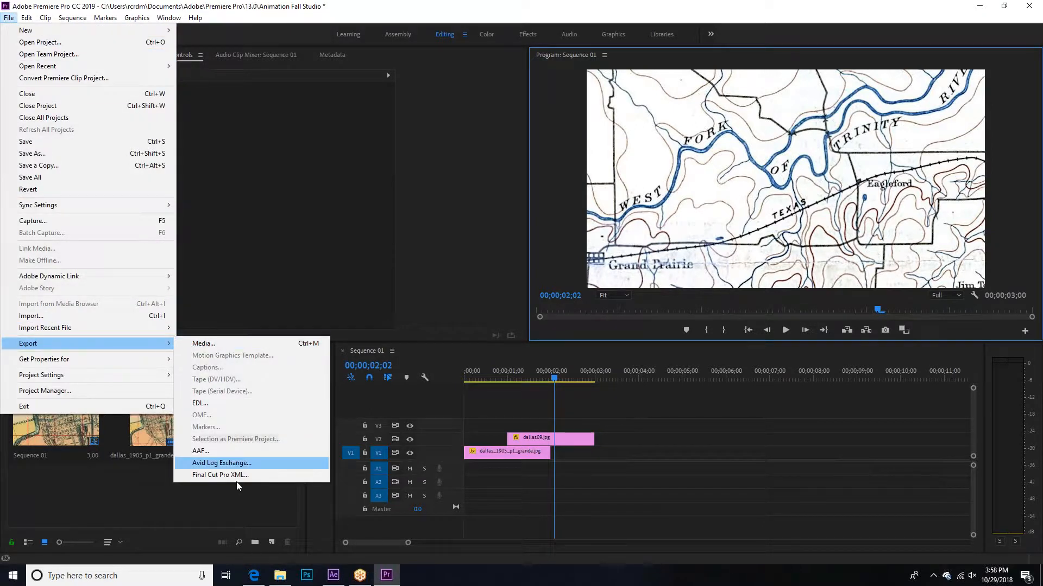
pyautogui.click(212, 343)
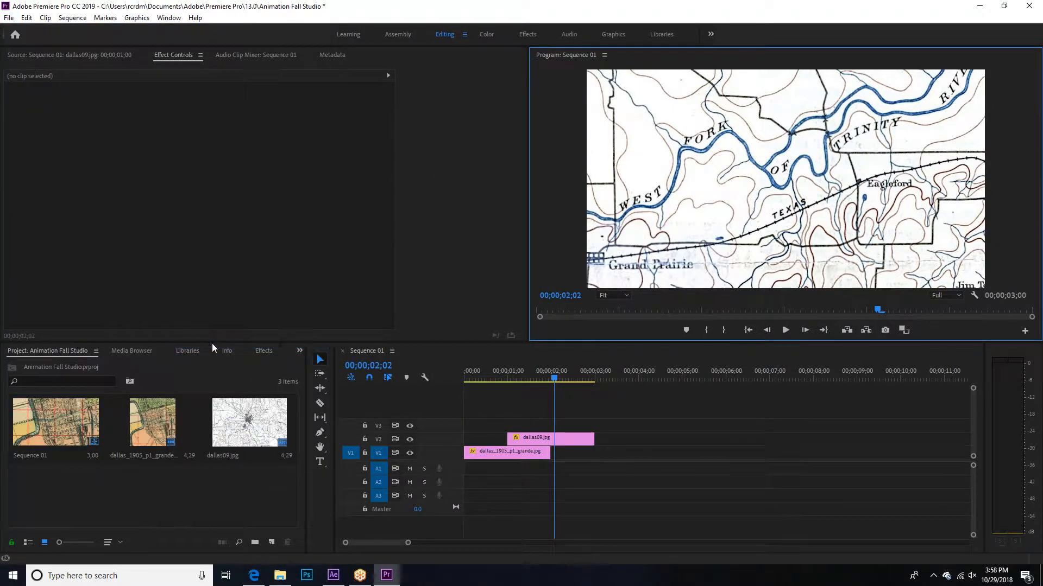
pyautogui.moveTo(371, 59); pyautogui.dragTo(328, 53)
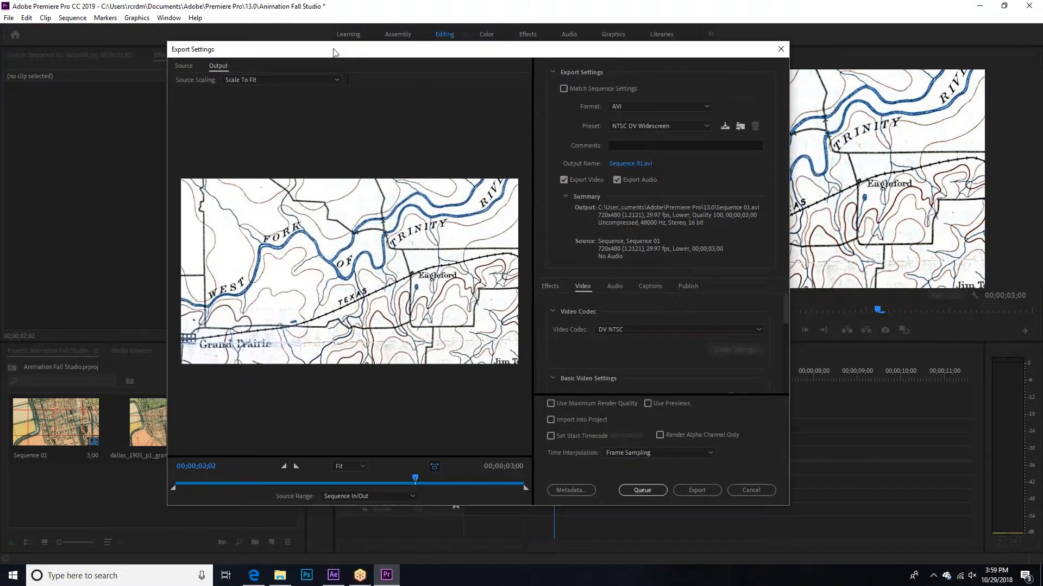
pyautogui.click(634, 106)
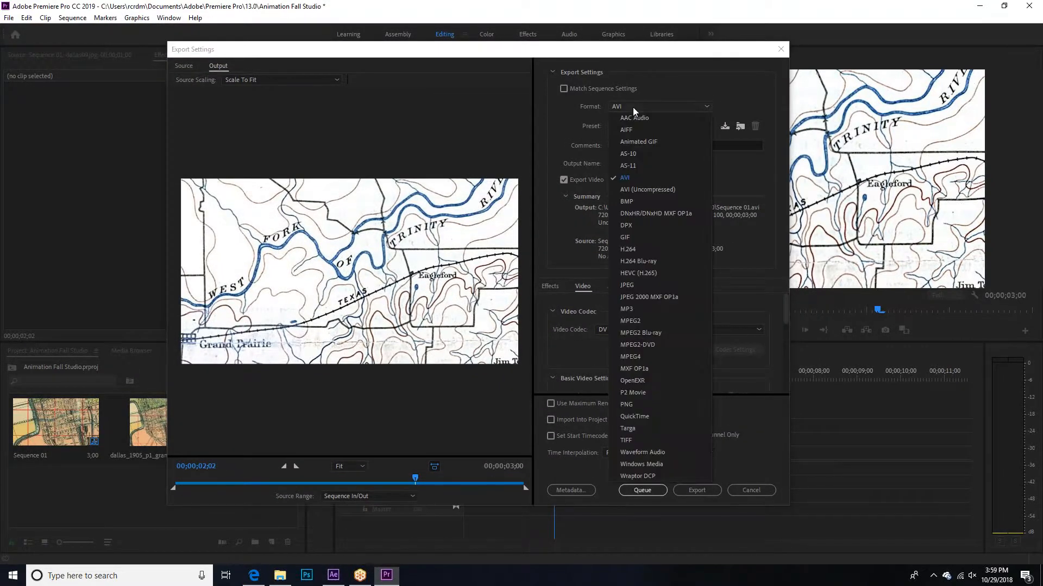
pyautogui.click(641, 106)
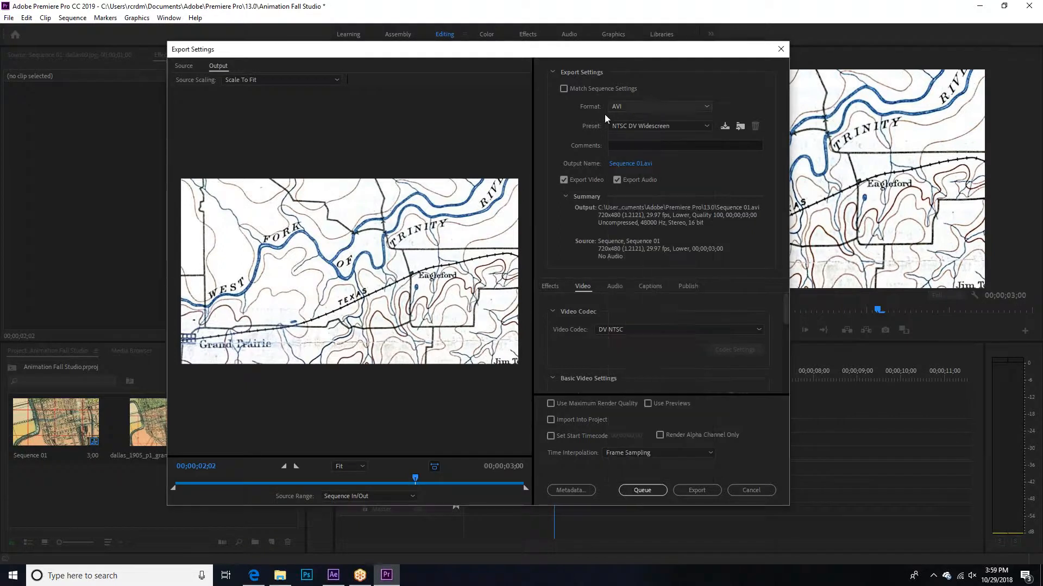
pyautogui.click(623, 105)
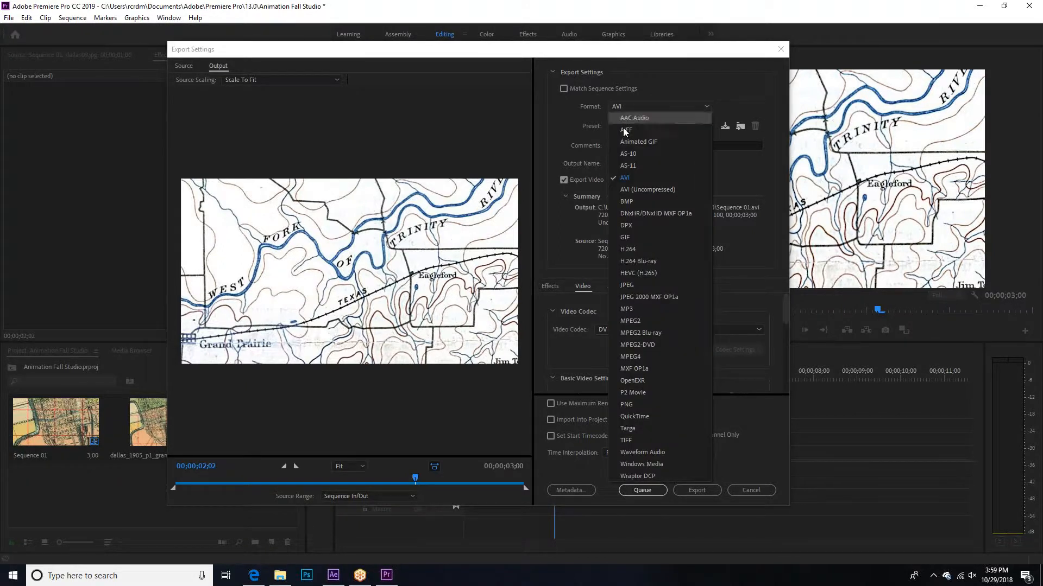
pyautogui.click(643, 244)
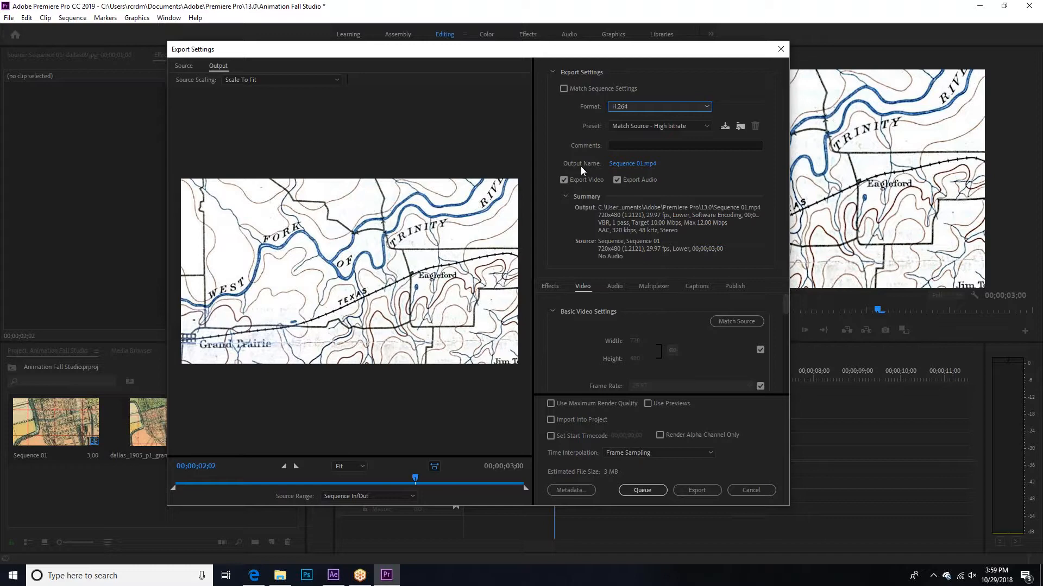
# Step: Name the output file Animation Test 02 in the Fall 2018 Studio Animation folder and export the video
pyautogui.click(629, 166)
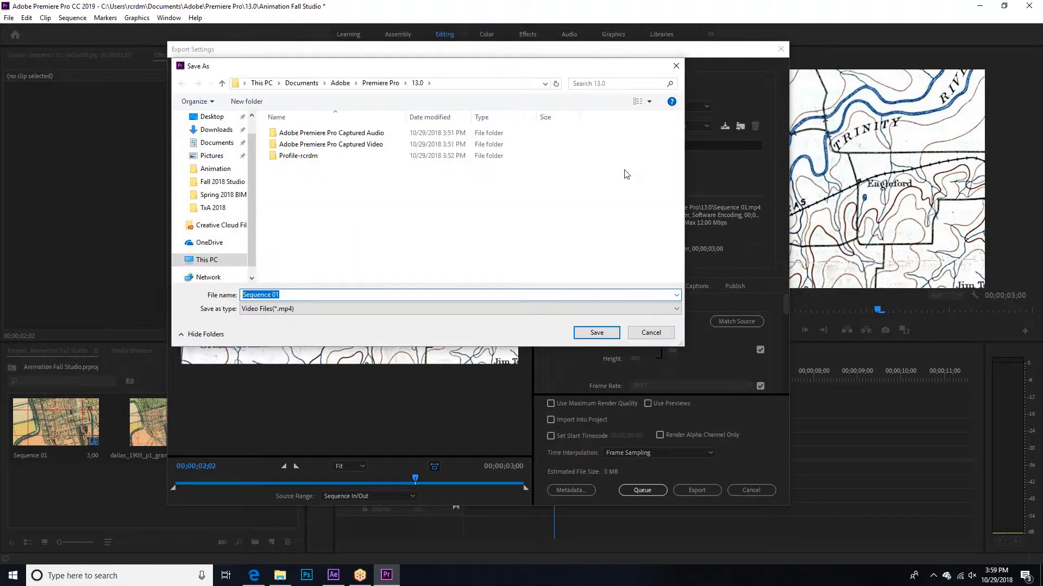
pyautogui.click(675, 66)
pyautogui.click(624, 164)
pyautogui.click(220, 182)
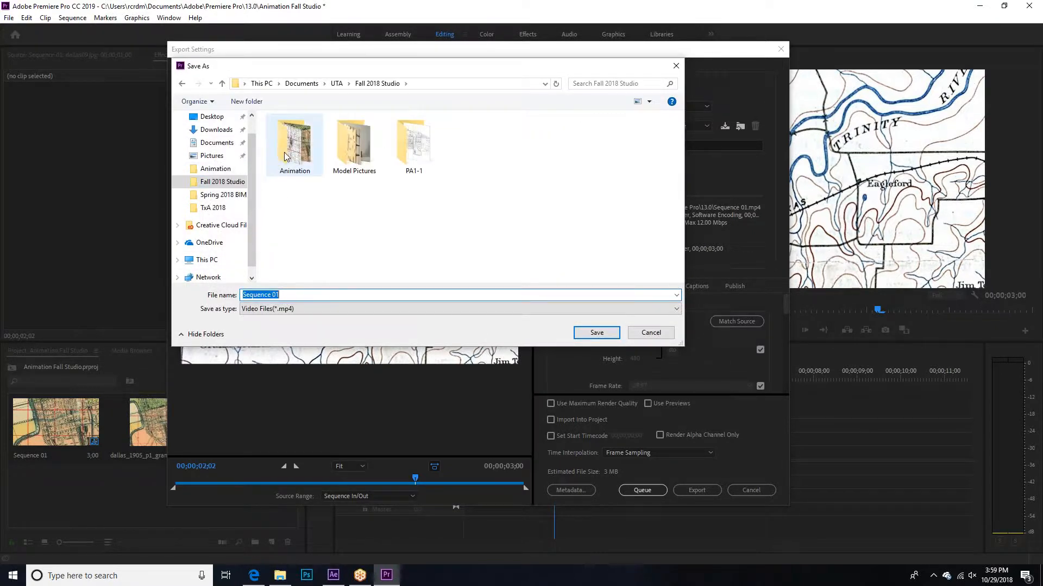
pyautogui.doubleClick(282, 152)
pyautogui.write('Anim')
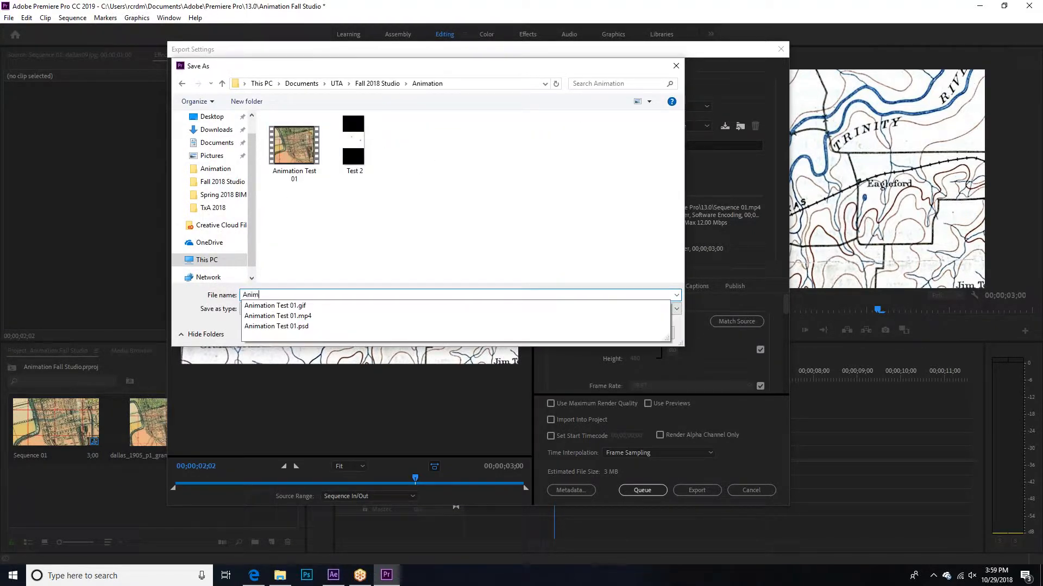
pyautogui.write('ation ')
pyautogui.write('Text ')
pyautogui.write('02')
pyautogui.press('Return')
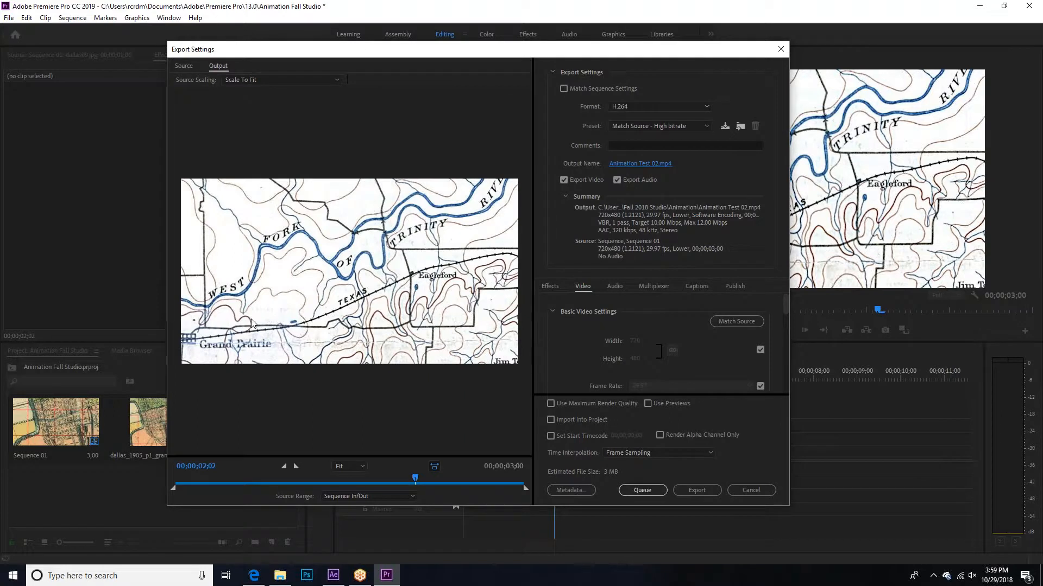
pyautogui.click(703, 487)
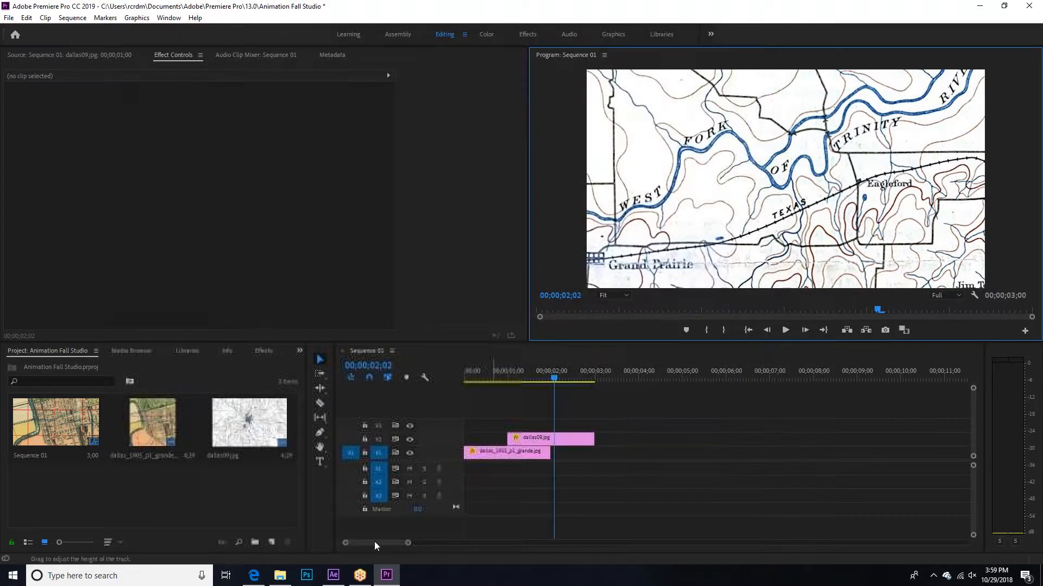
# Step: Switch to File Explorer, play the exported Animation Test 02 video enlarged, and return to Premiere Pro with the playhead at the sequence start
pyautogui.click(280, 575)
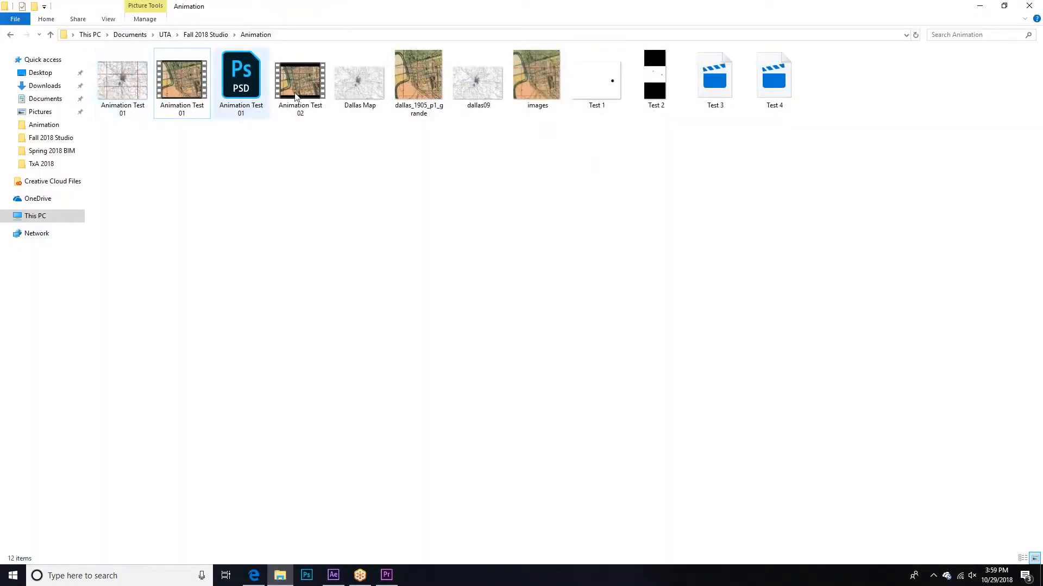
pyautogui.click(315, 82)
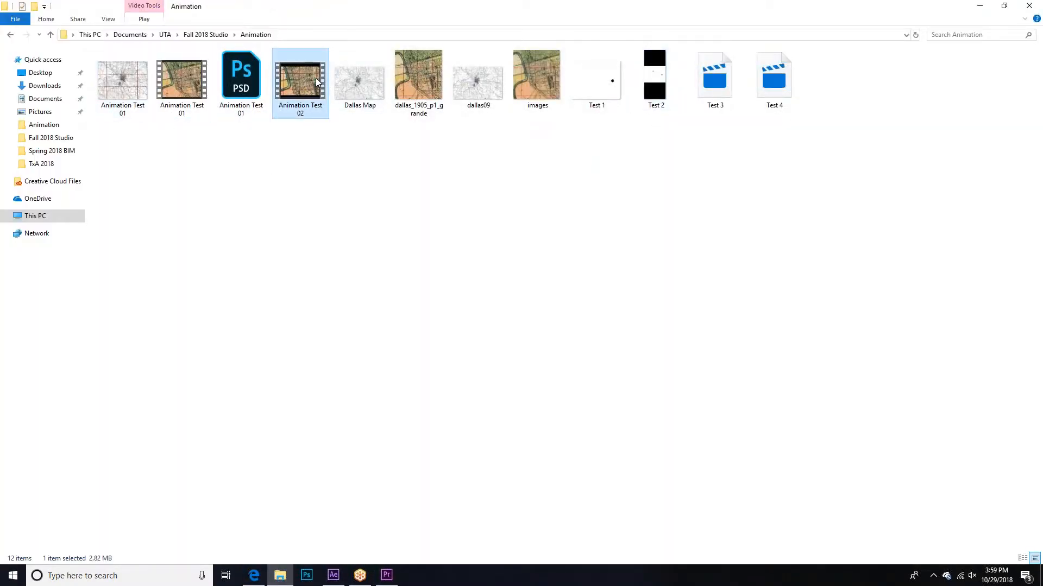
pyautogui.doubleClick(316, 80)
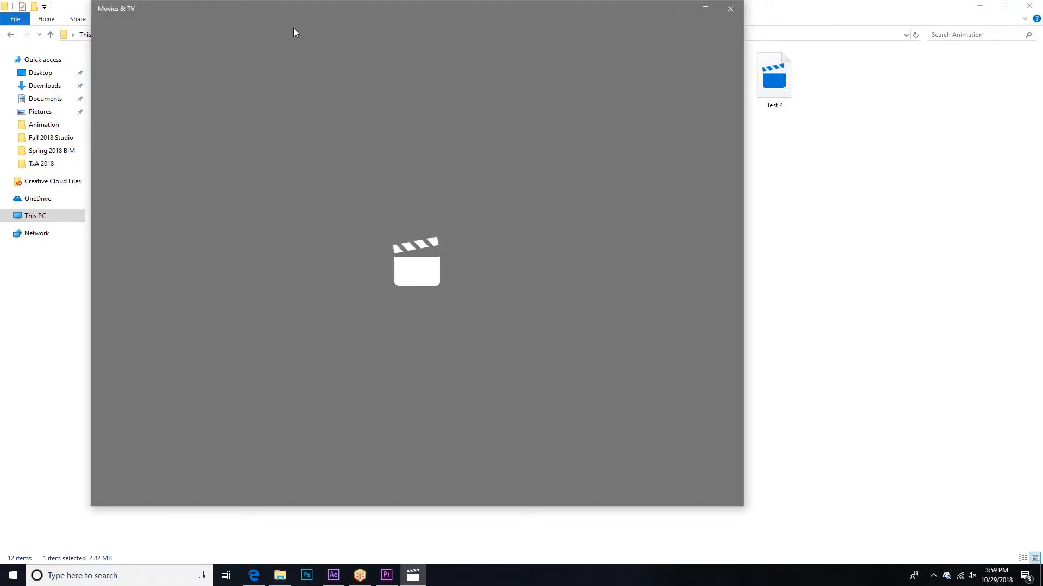
pyautogui.moveTo(271, 4); pyautogui.dragTo(354, 116)
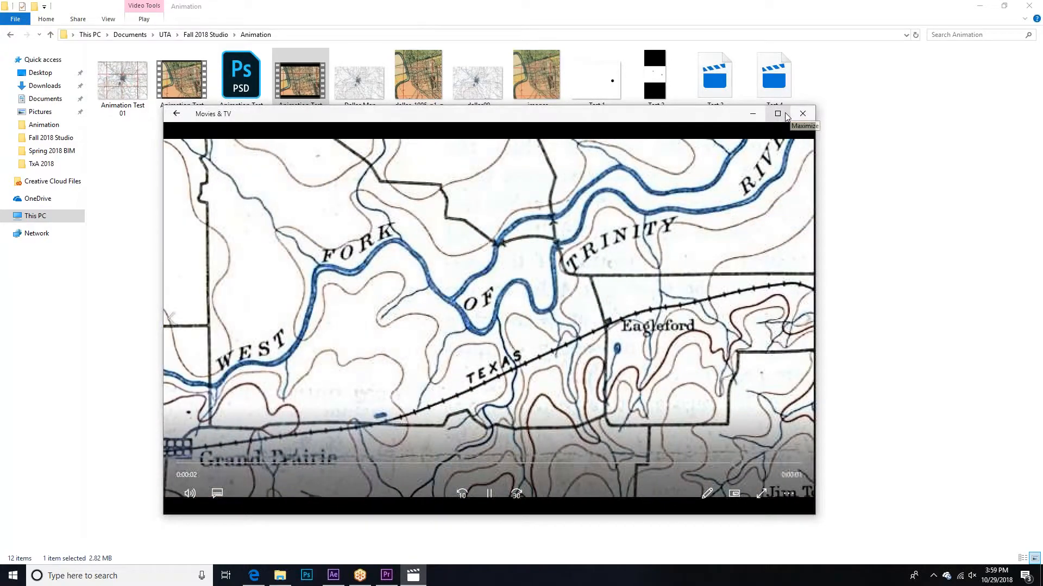
pyautogui.click(780, 114)
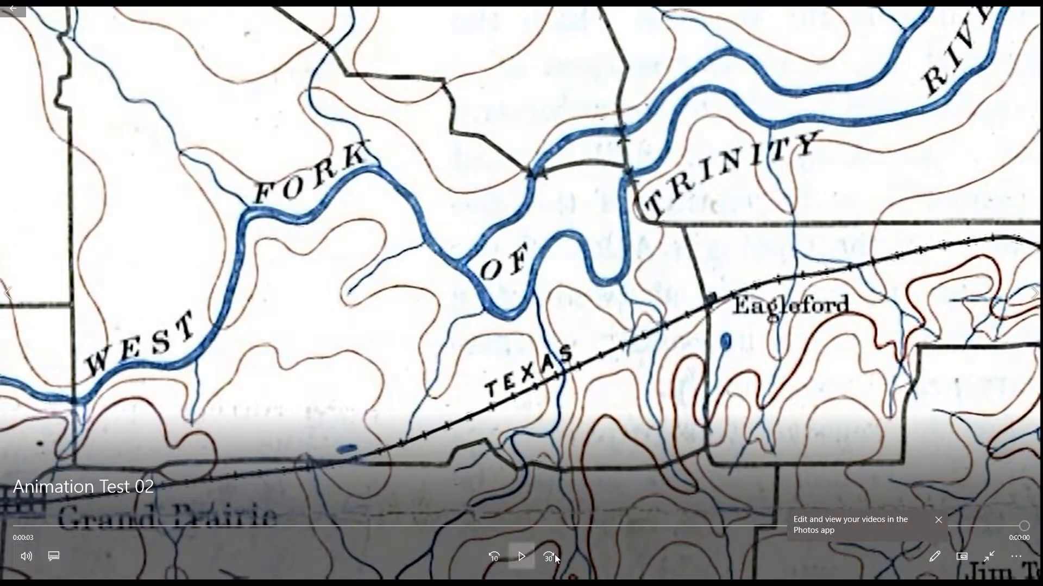
pyautogui.click(522, 557)
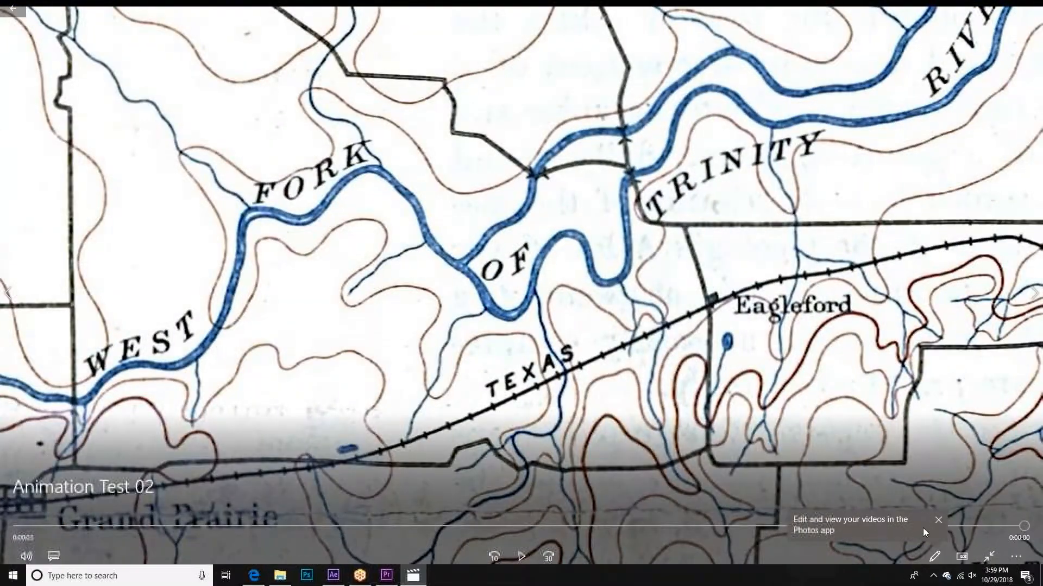
pyautogui.click(940, 522)
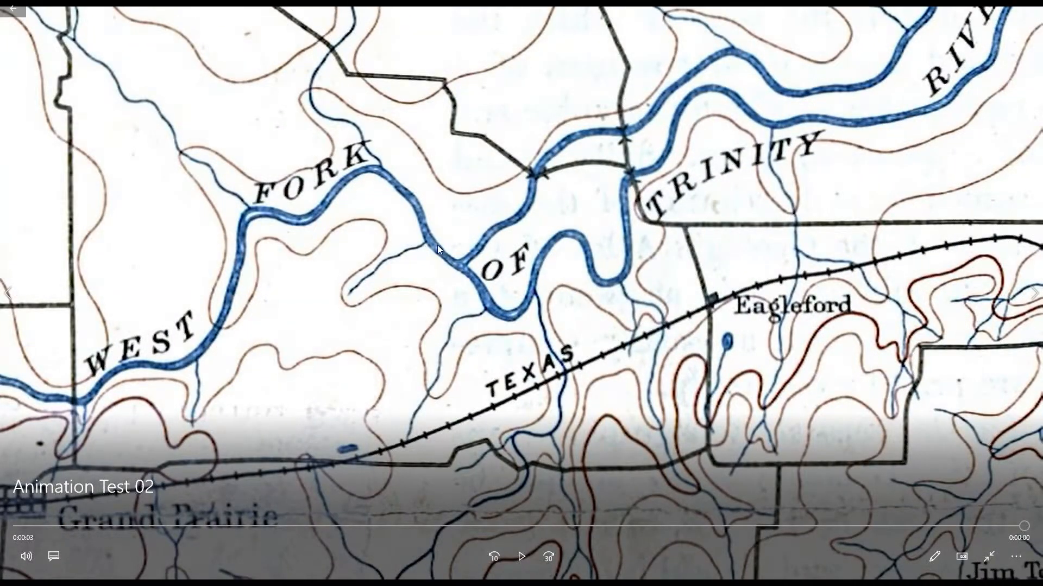
pyautogui.press('Escape')
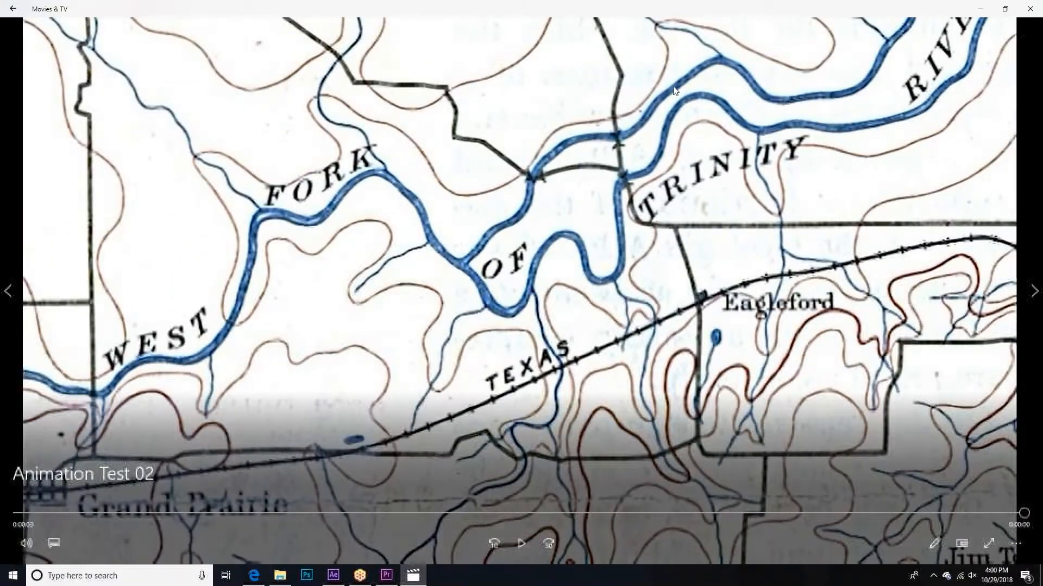
pyautogui.click(1030, 8)
pyautogui.click(979, 6)
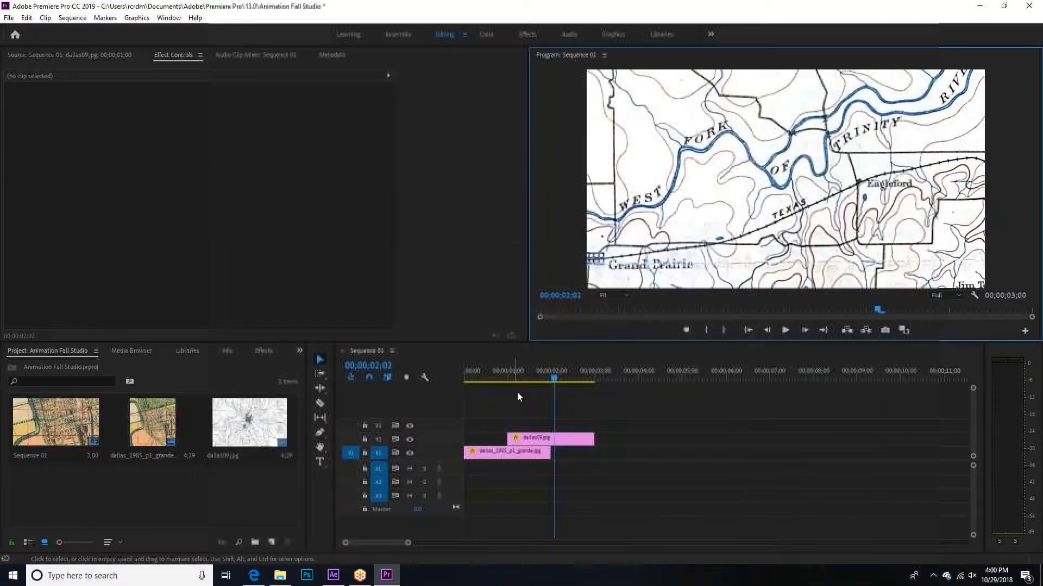
pyautogui.moveTo(508, 374); pyautogui.dragTo(413, 379)
# Step: Switch to the Edge browser and preview the ProcessREJECTED video on Vimeo, skipping to 03:36 and 05:02 and back to its beginning
pyautogui.click(254, 576)
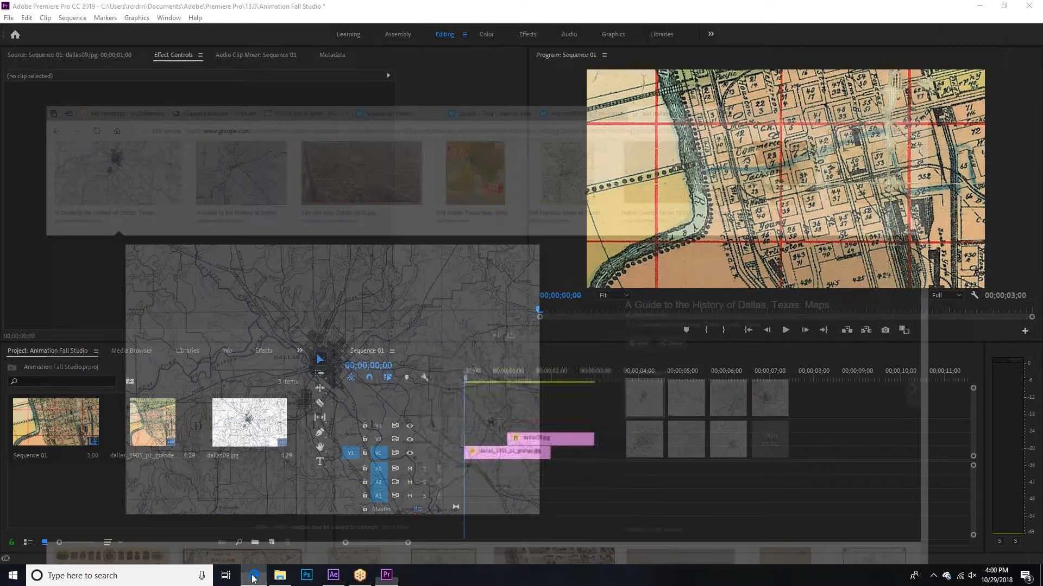
pyautogui.click(632, 9)
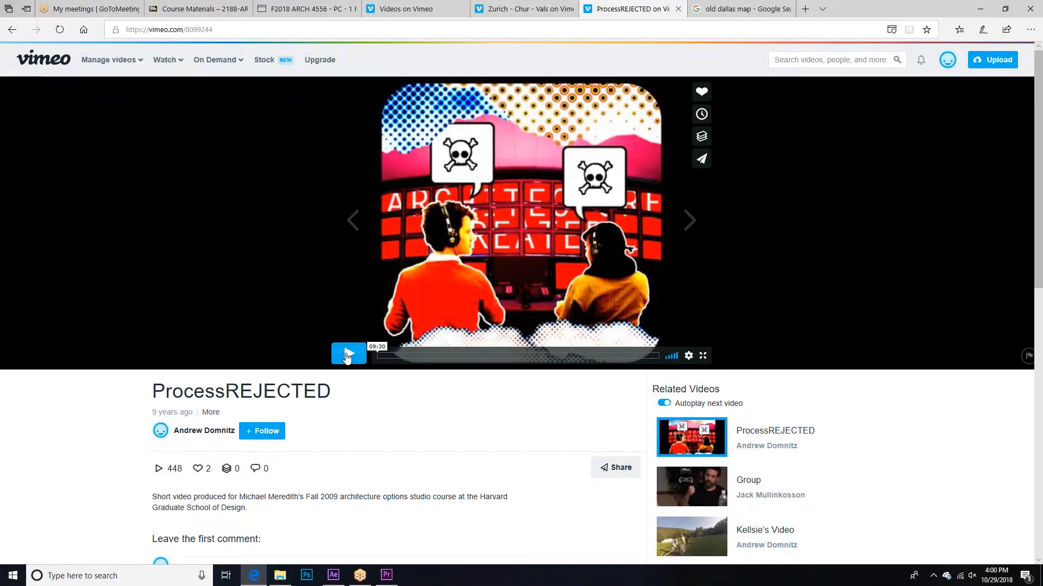
pyautogui.click(348, 356)
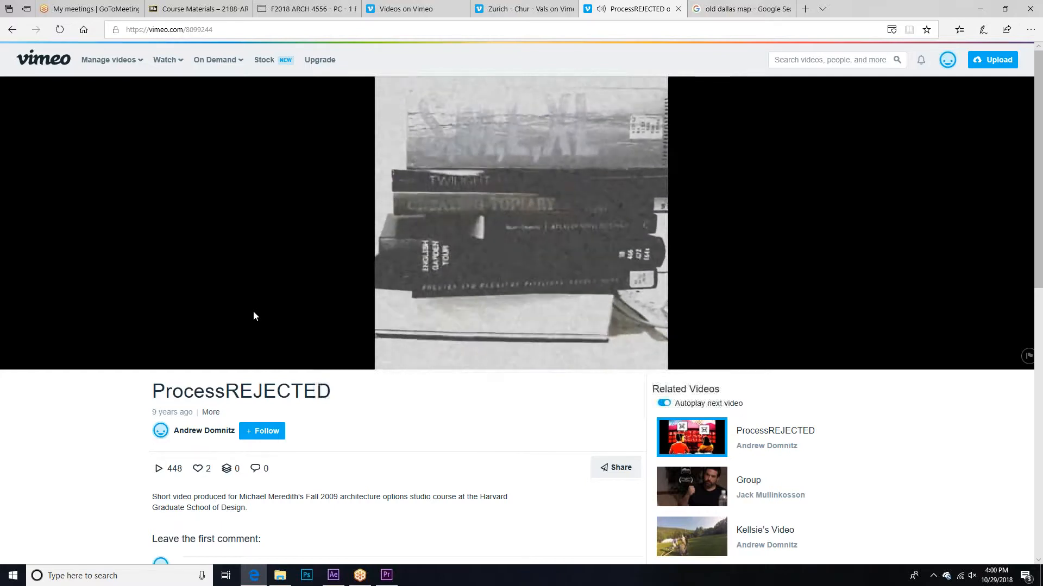
pyautogui.click(485, 356)
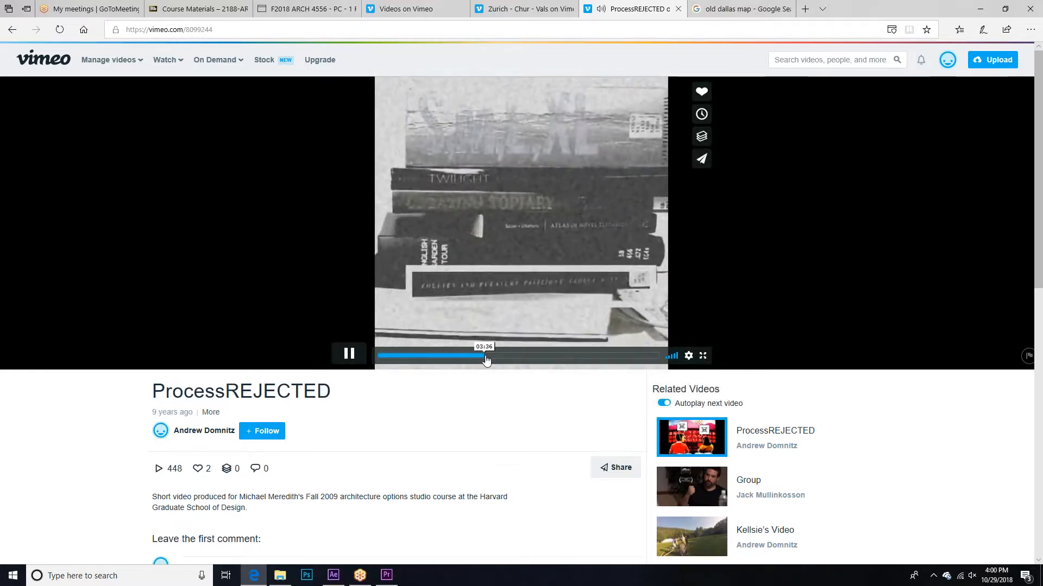
pyautogui.click(527, 357)
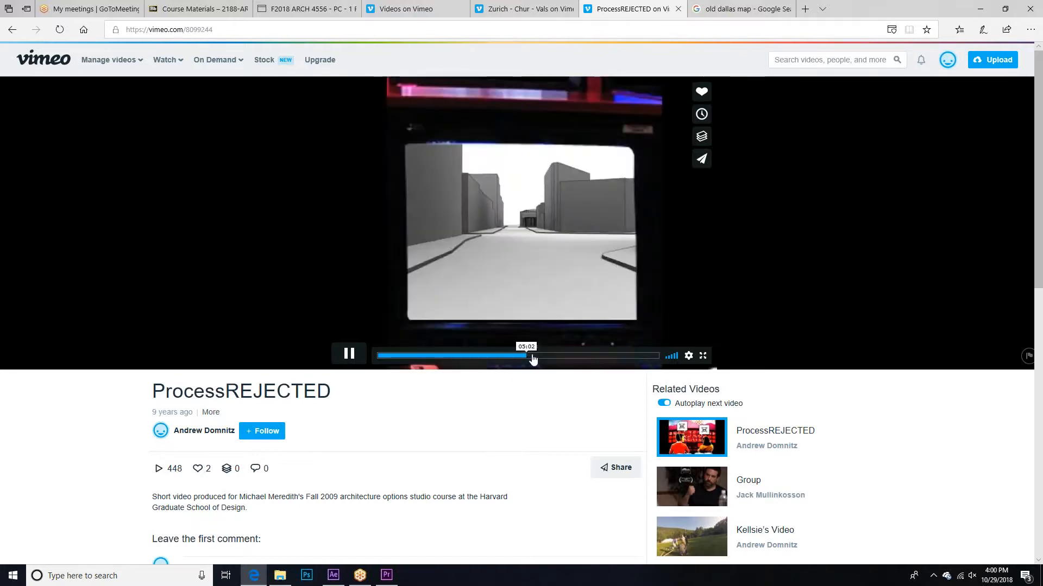
pyautogui.moveTo(527, 356); pyautogui.dragTo(339, 356)
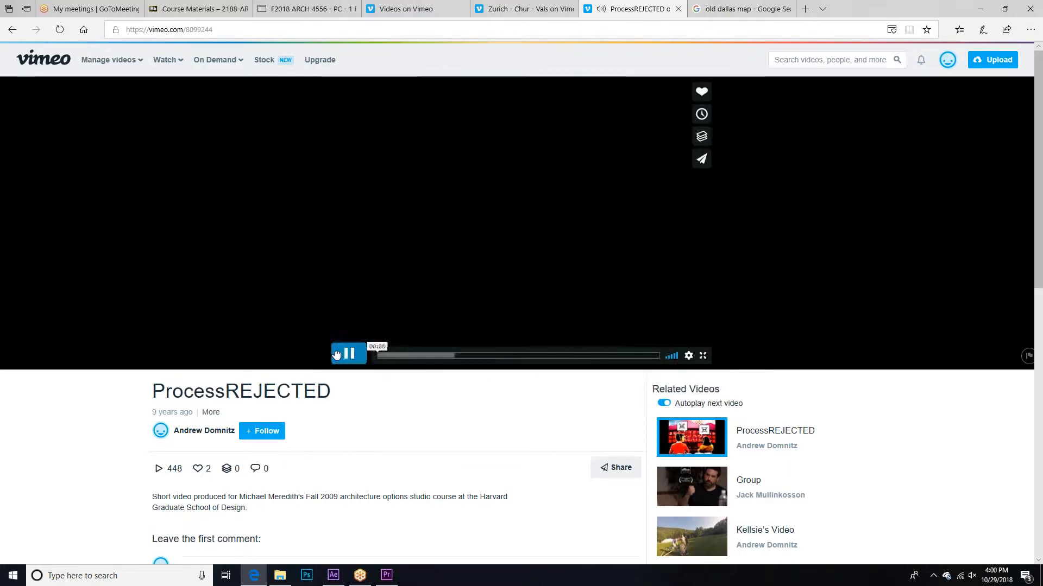
# Step: Pause the ProcessREJECTED video and run a web search for story board in a new browser tab
pyautogui.click(349, 360)
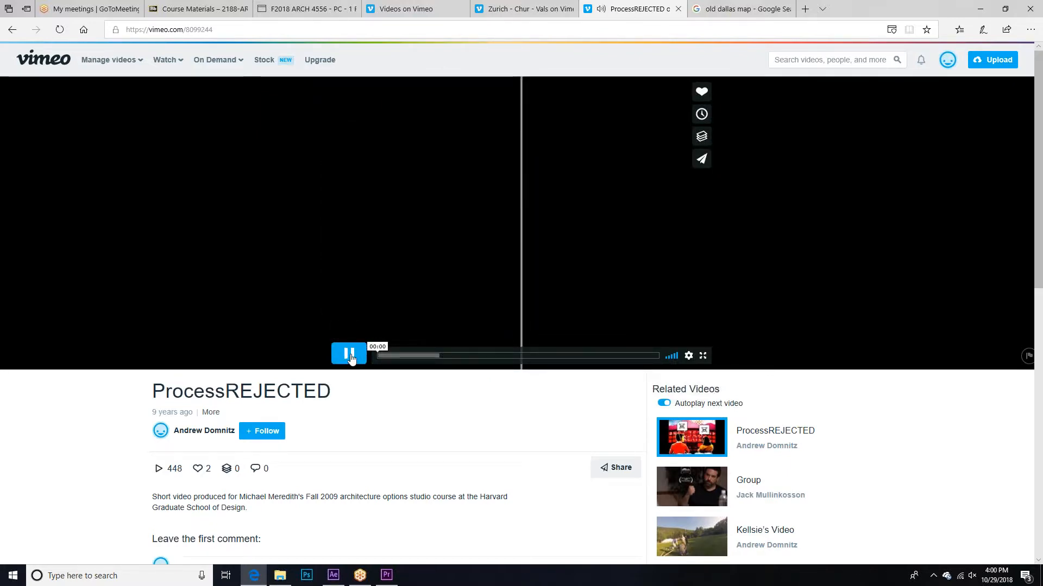
pyautogui.click(349, 356)
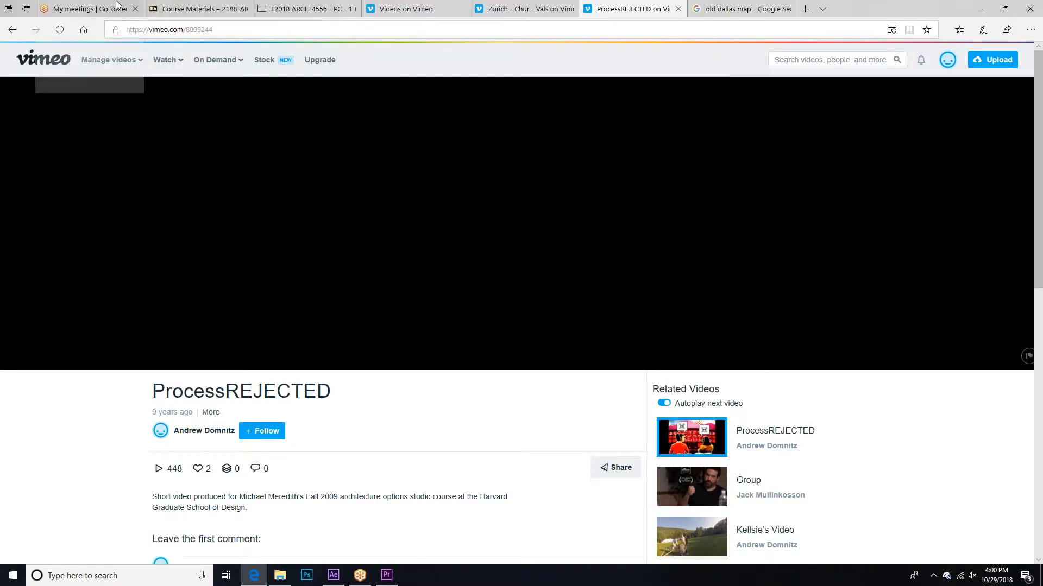
pyautogui.click(804, 10)
pyautogui.write('sot')
pyautogui.press('BackSpace')
pyautogui.press('BackSpace')
pyautogui.write('tory board')
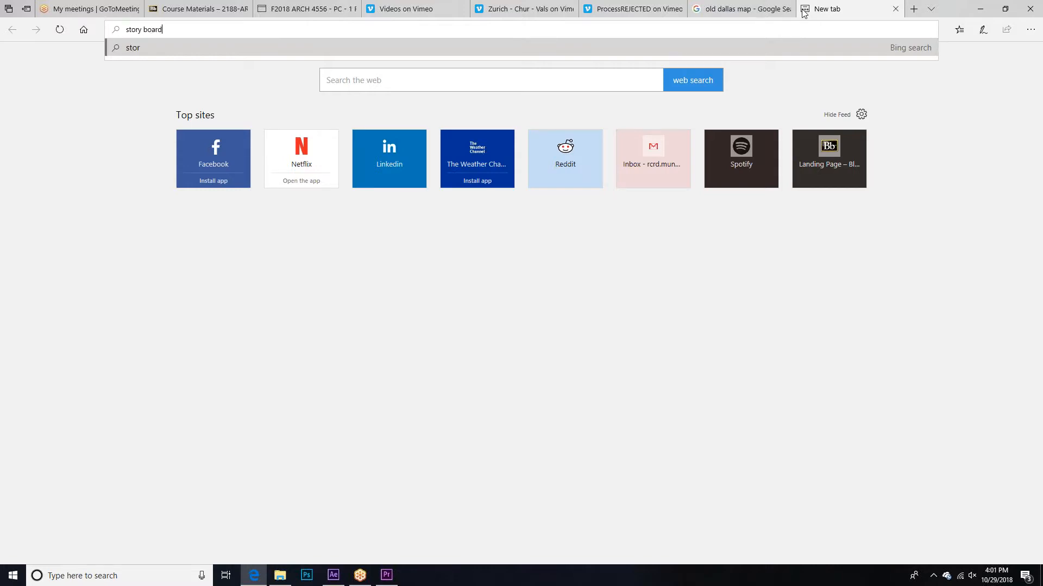
pyautogui.press('Return')
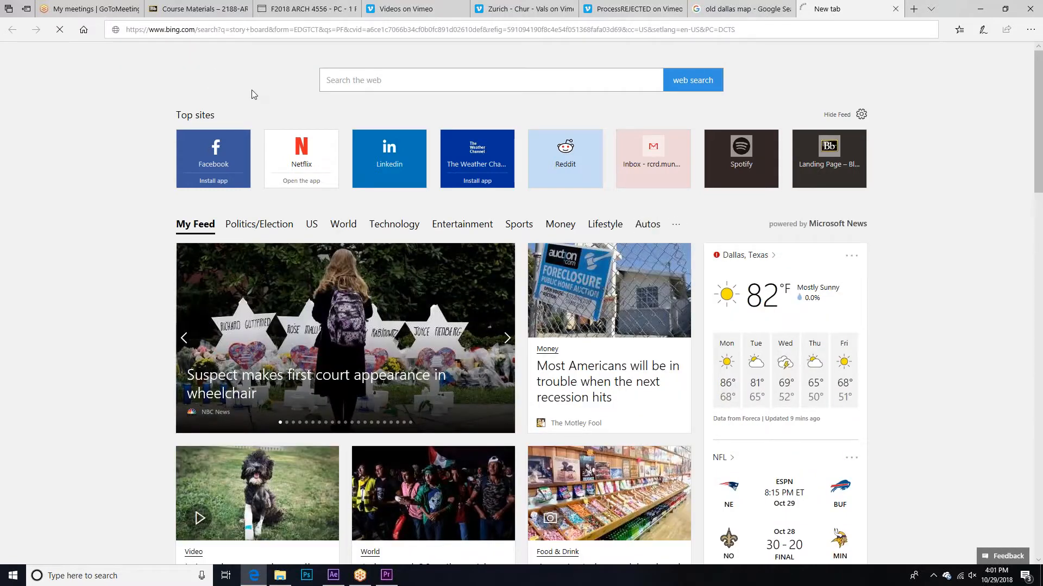
# Step: Load google.com in the new tab and close the old dallas map search tab
pyautogui.click(341, 30)
pyautogui.write('googl')
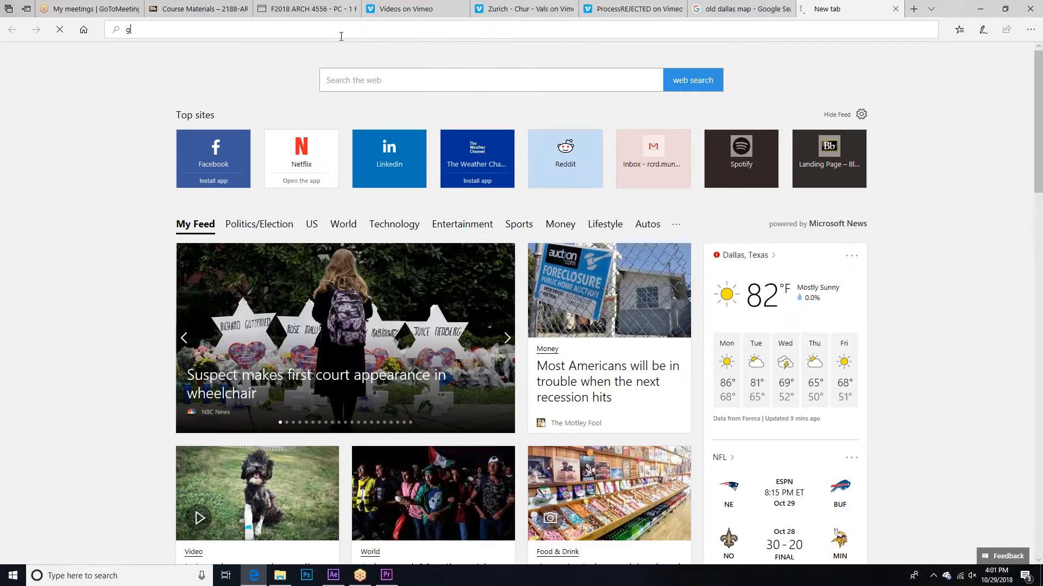
pyautogui.press('Return')
pyautogui.click(754, 9)
pyautogui.click(787, 9)
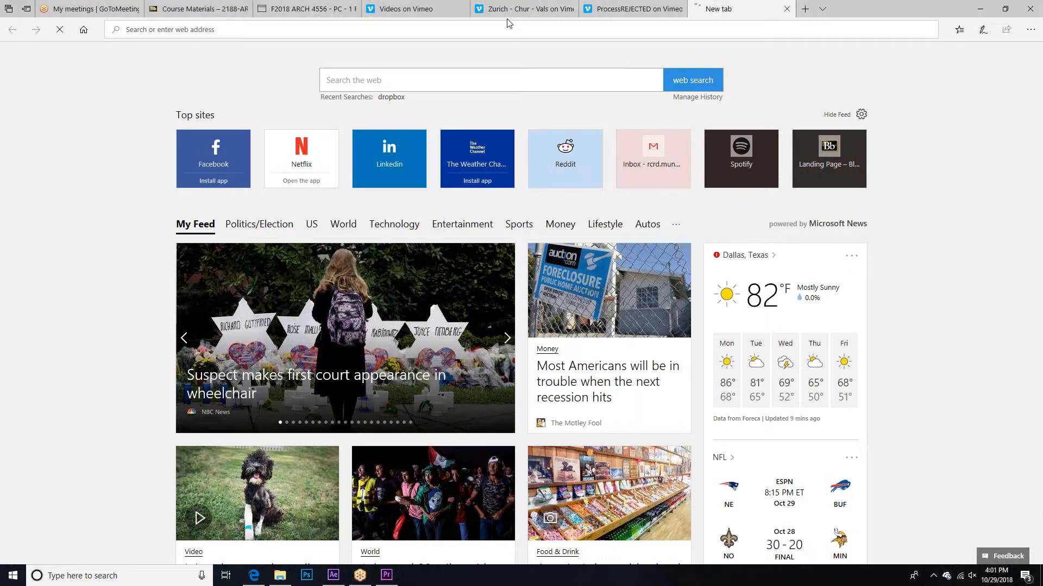
pyautogui.press('Return')
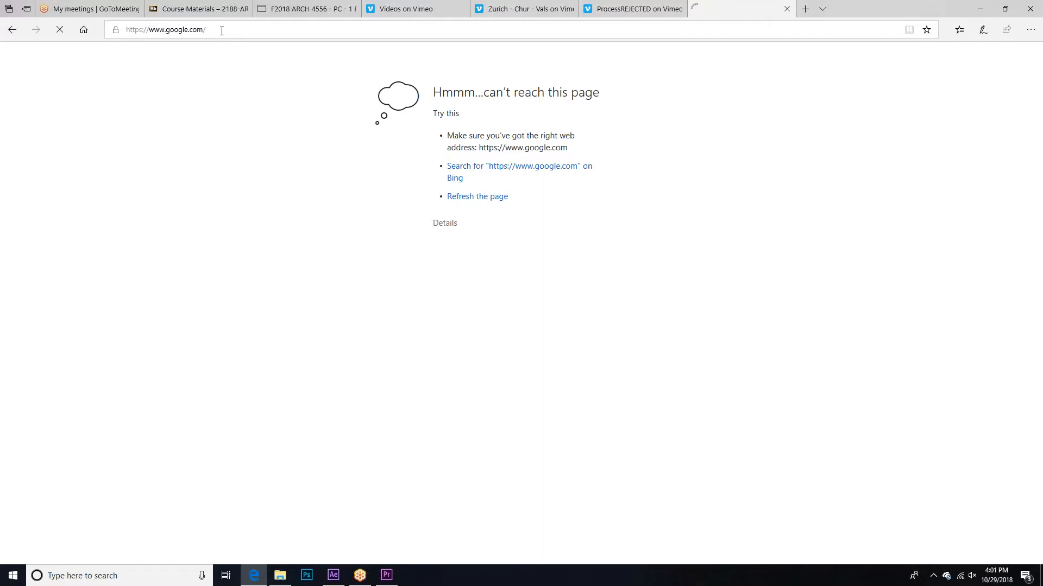
# Step: Search Google for storyboard and show the image results
pyautogui.click(419, 224)
pyautogui.write('stor')
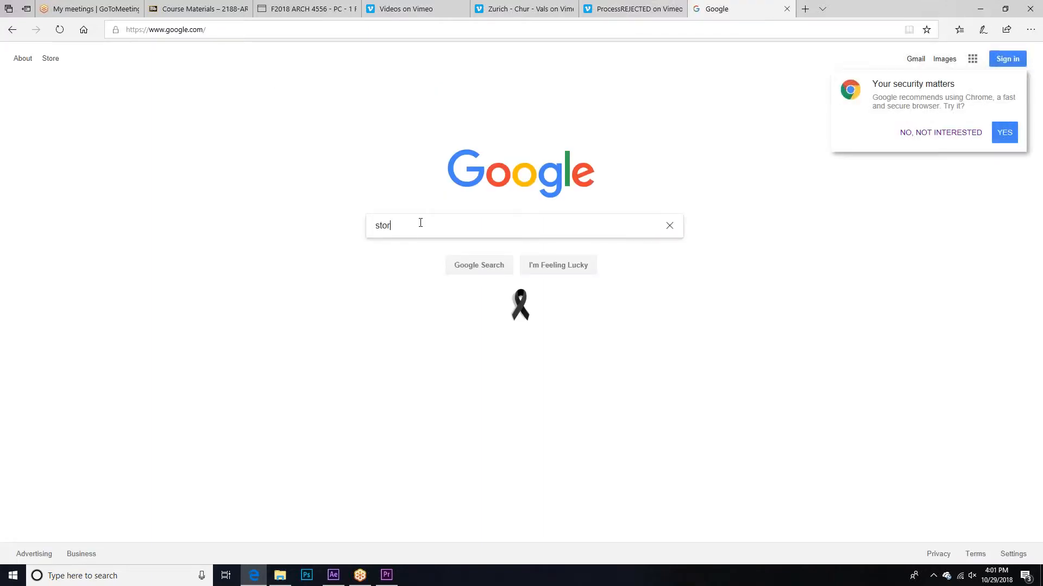
pyautogui.write('y board')
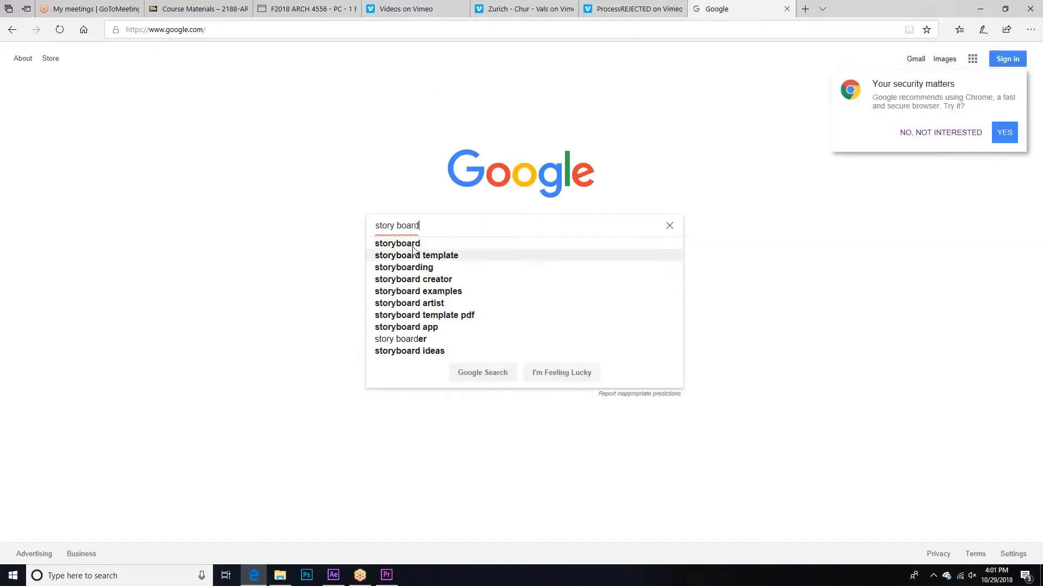
pyautogui.click(416, 245)
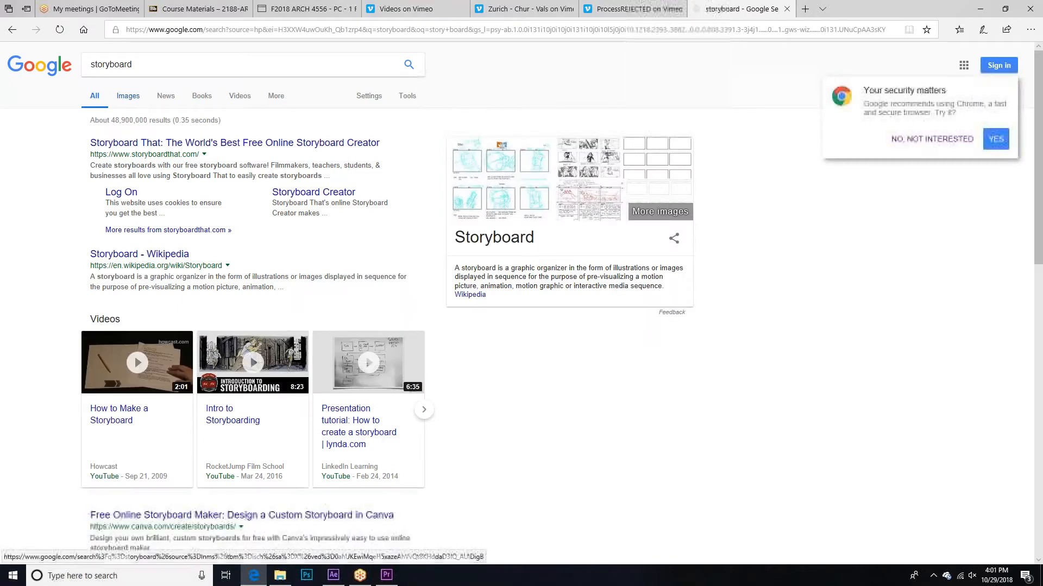
pyautogui.click(128, 95)
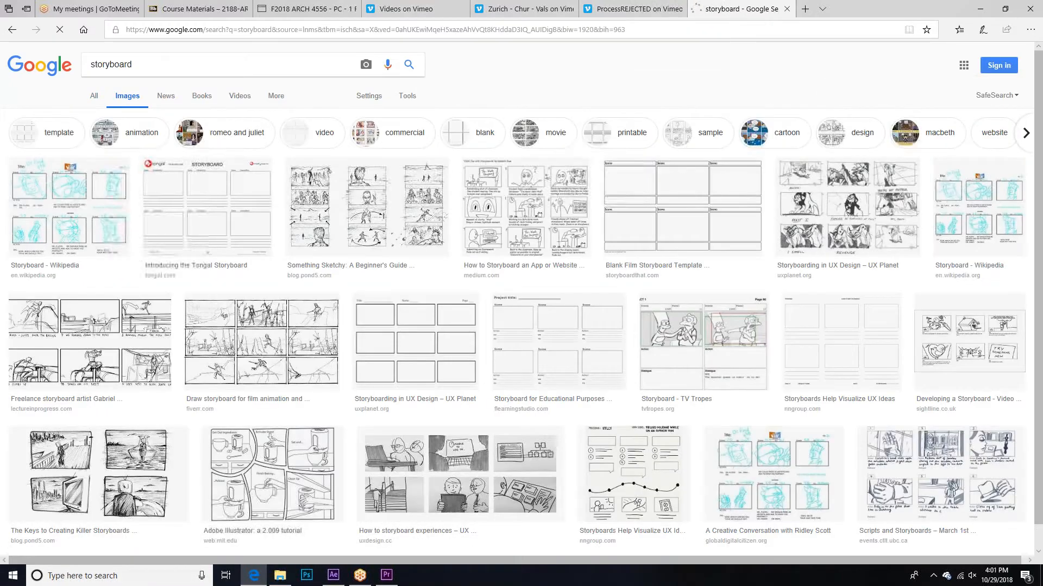
# Step: Preview the Something Sketchy beginner's guide storyboard and the STORYBOARDS illustration sheet, finishing on the Something Sketchy image
pyautogui.click(374, 202)
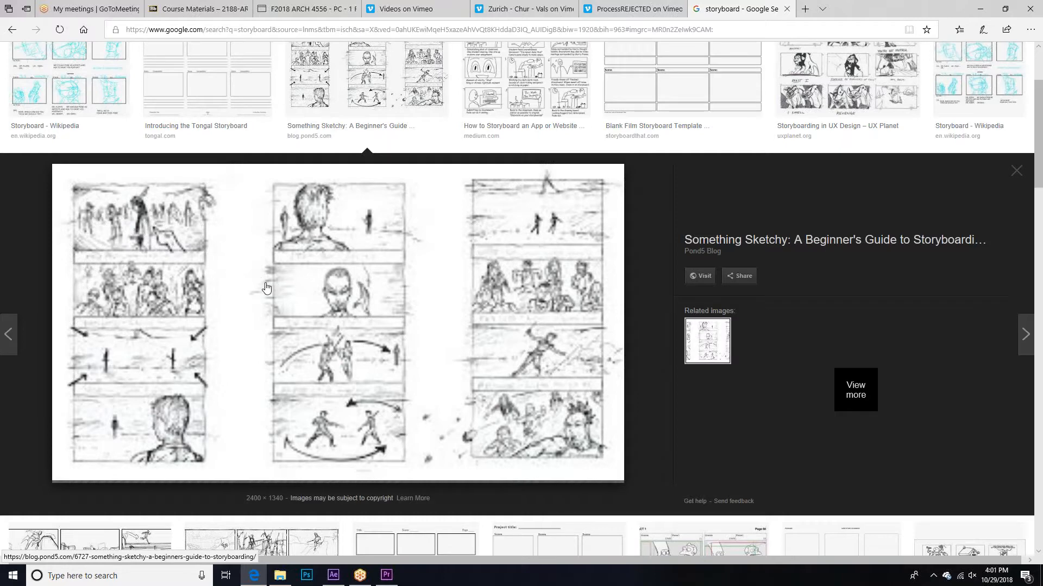
pyautogui.scroll(3, 235, 288)
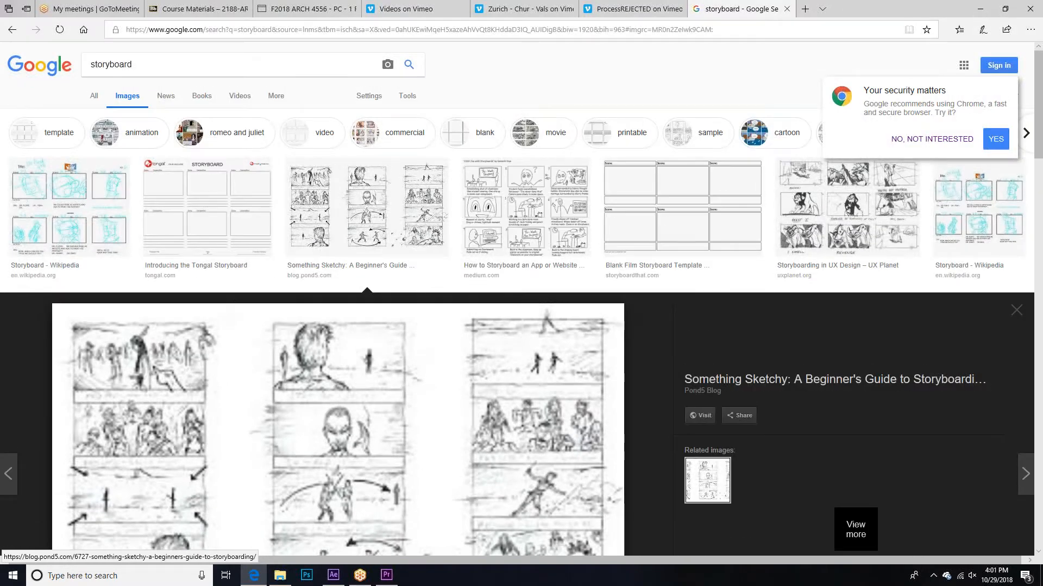
pyautogui.scroll(-10, 271, 269)
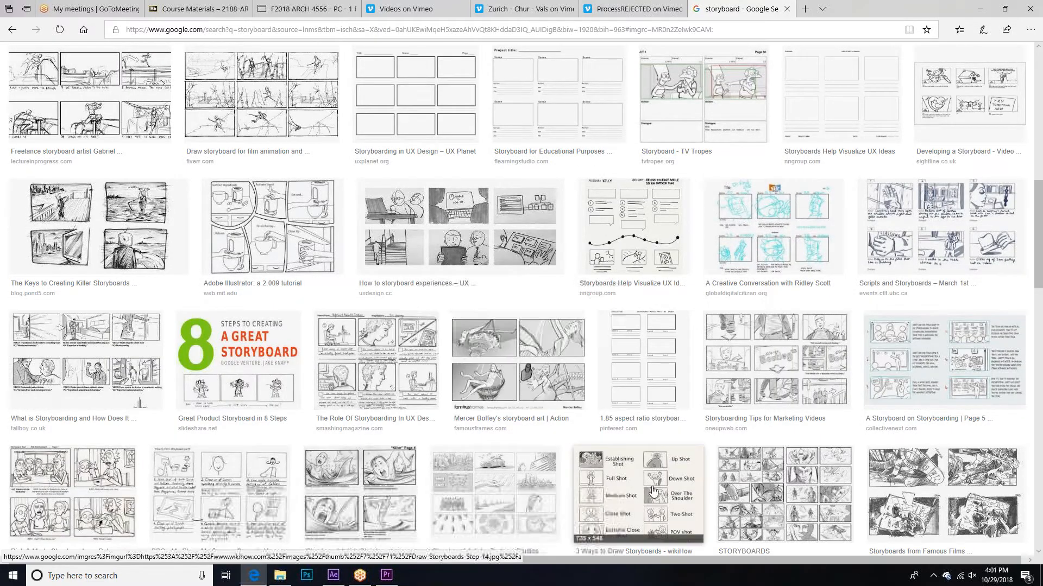
pyautogui.click(742, 495)
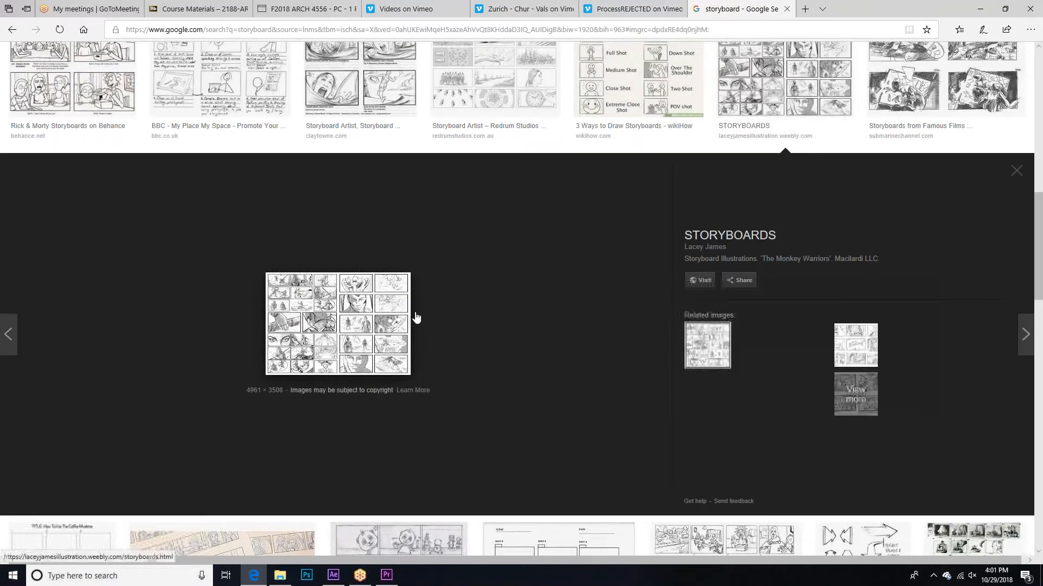
pyautogui.scroll(5, 414, 317)
pyautogui.click(328, 223)
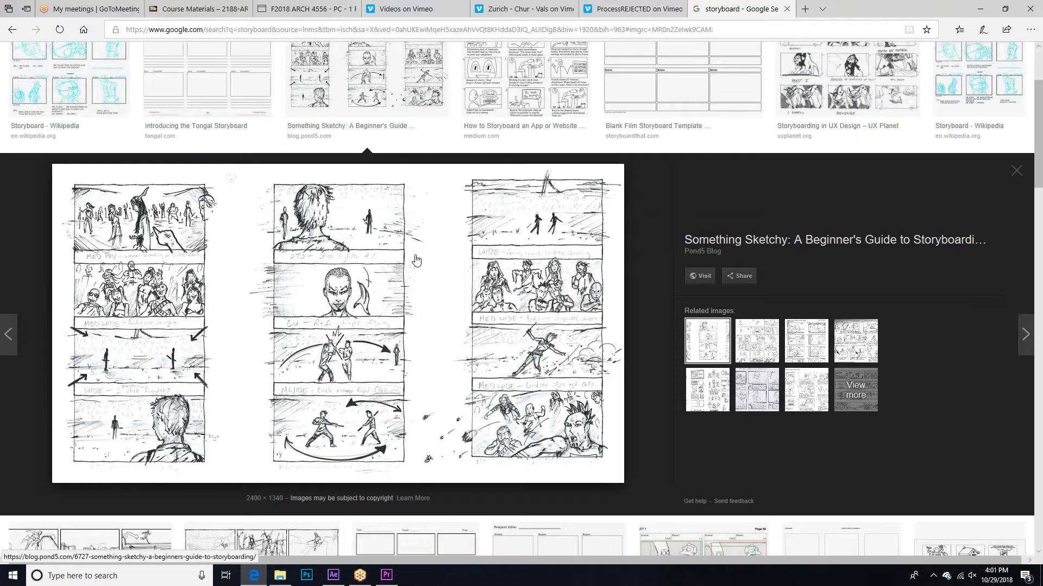
pyautogui.scroll(1, 416, 260)
pyautogui.scroll(4, 416, 260)
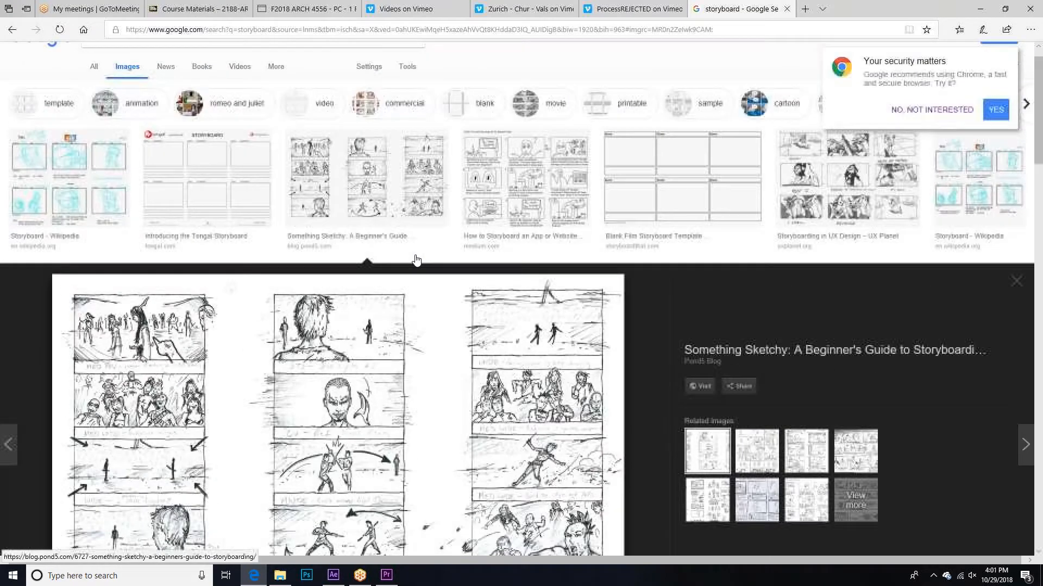
# Step: Compare the Blank Film Storyboard Template with the Wikipedia storyboard and other first-row examples, ending on the blank template
pyautogui.click(692, 210)
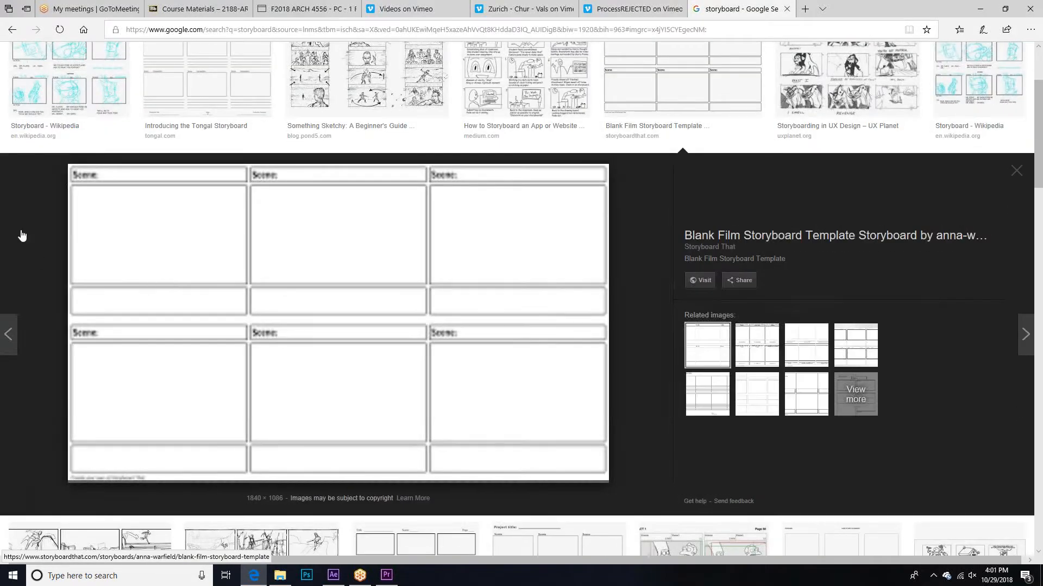
pyautogui.scroll(4, 21, 233)
pyautogui.click(85, 204)
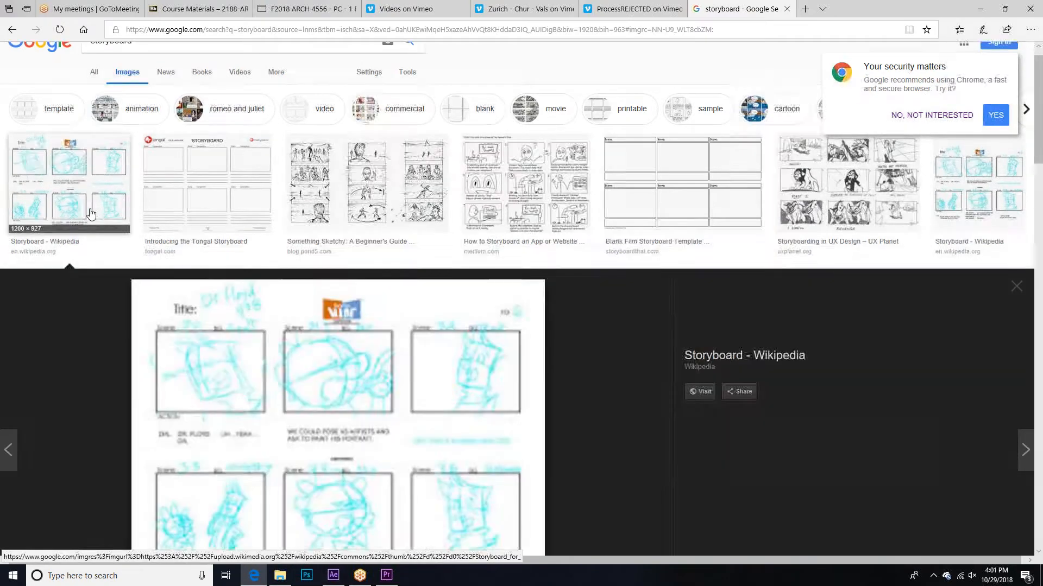
pyautogui.scroll(-4, 162, 207)
pyautogui.click(277, 90)
pyautogui.click(367, 82)
pyautogui.click(525, 82)
pyautogui.scroll(4, 687, 174)
pyautogui.click(687, 173)
pyautogui.scroll(-4, 687, 174)
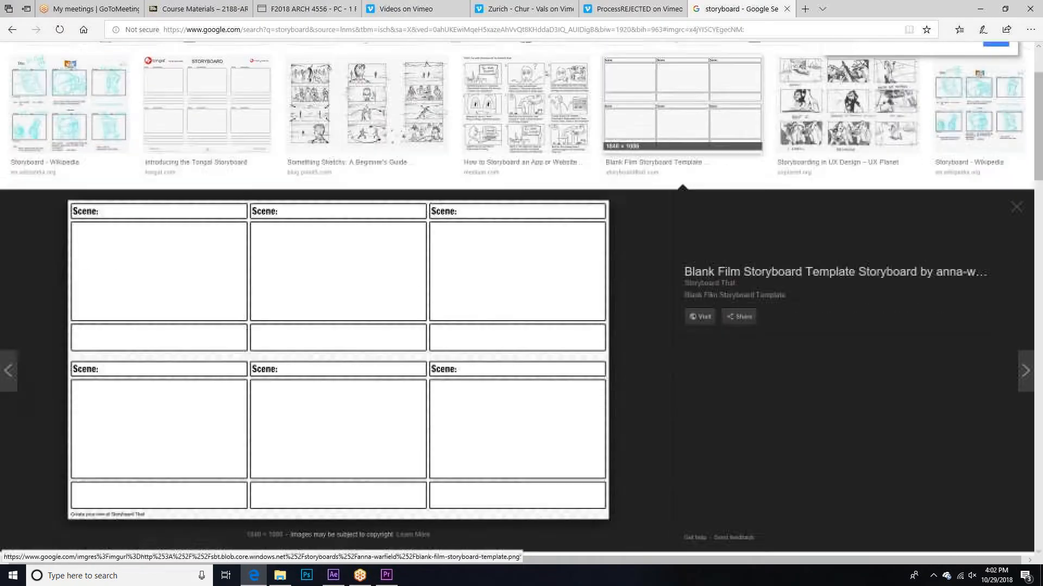
# Step: Examine the UX Planet, second Wikipedia, Adobe Illustrator tutorial and How to storyboard experiences images, ending at the start of the results
pyautogui.click(910, 127)
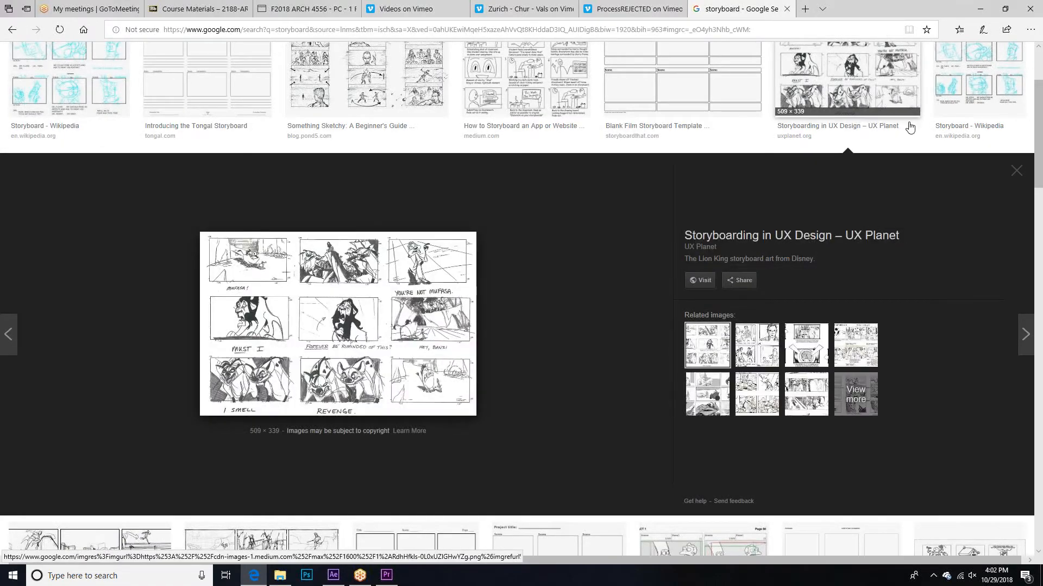
pyautogui.click(977, 82)
pyautogui.scroll(-8, 384, 300)
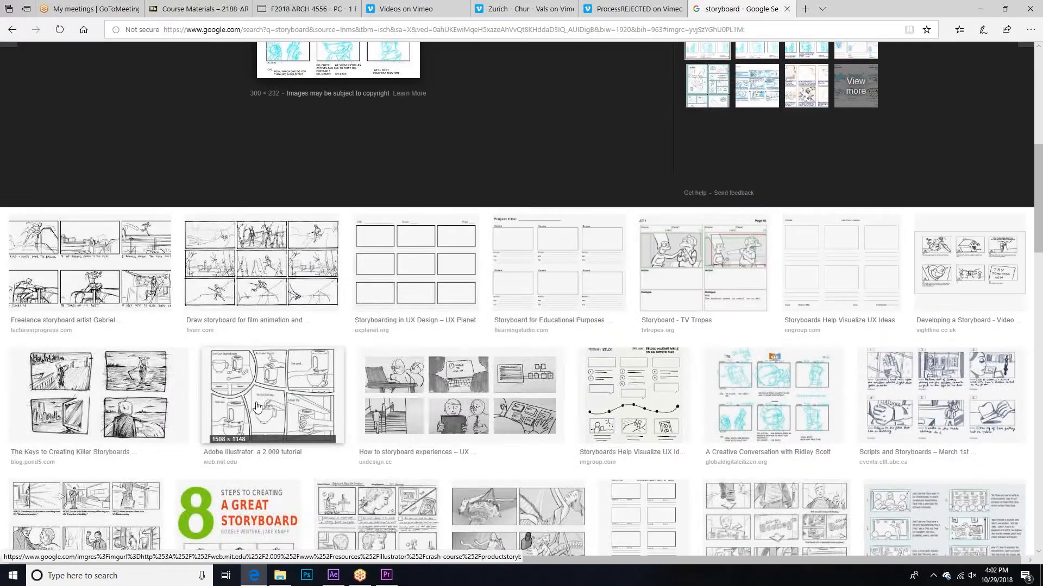
pyautogui.click(272, 397)
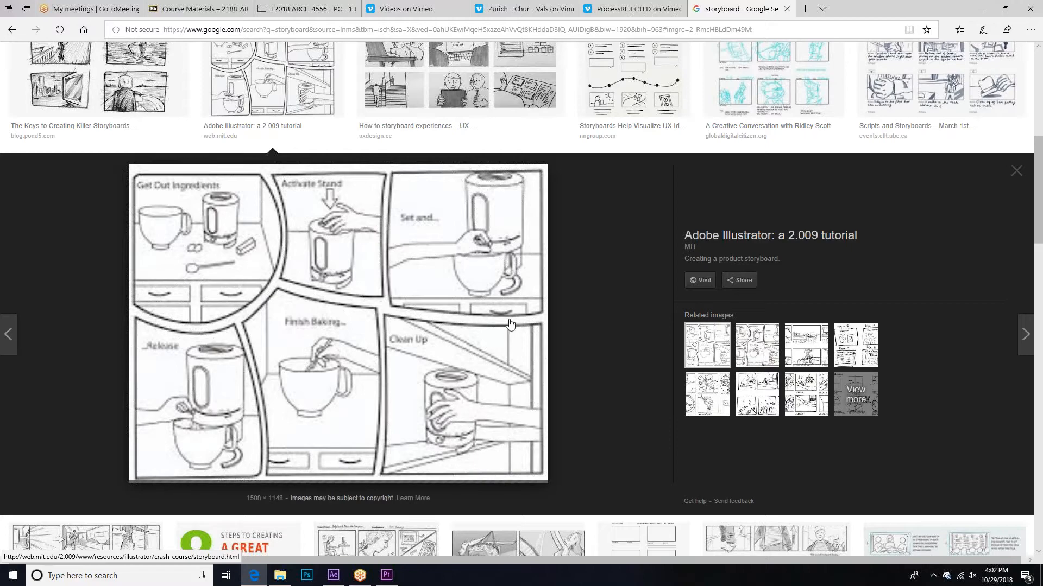
pyautogui.scroll(4, 308, 412)
pyautogui.click(460, 272)
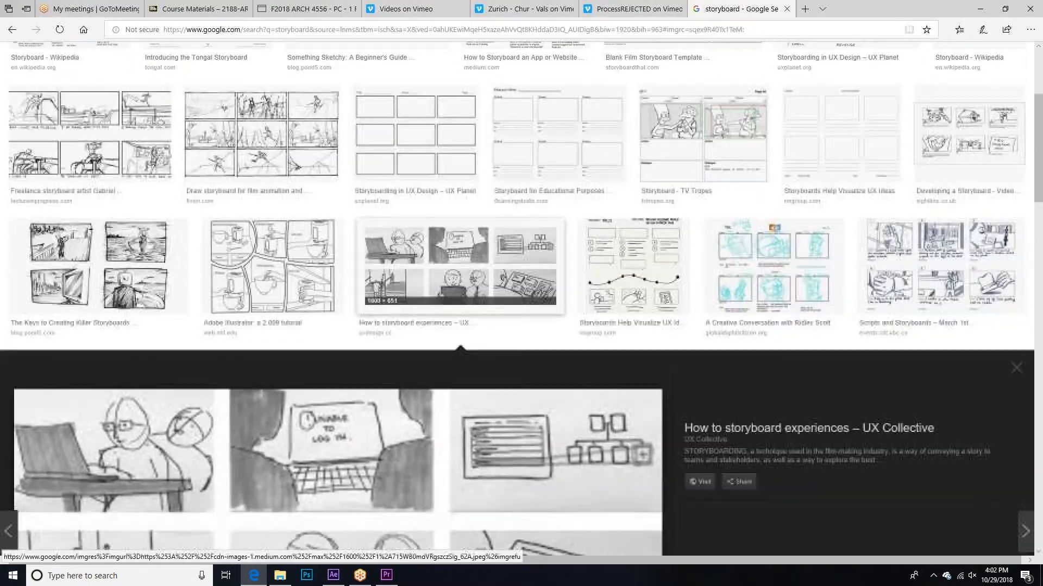
pyautogui.scroll(-8, 255, 292)
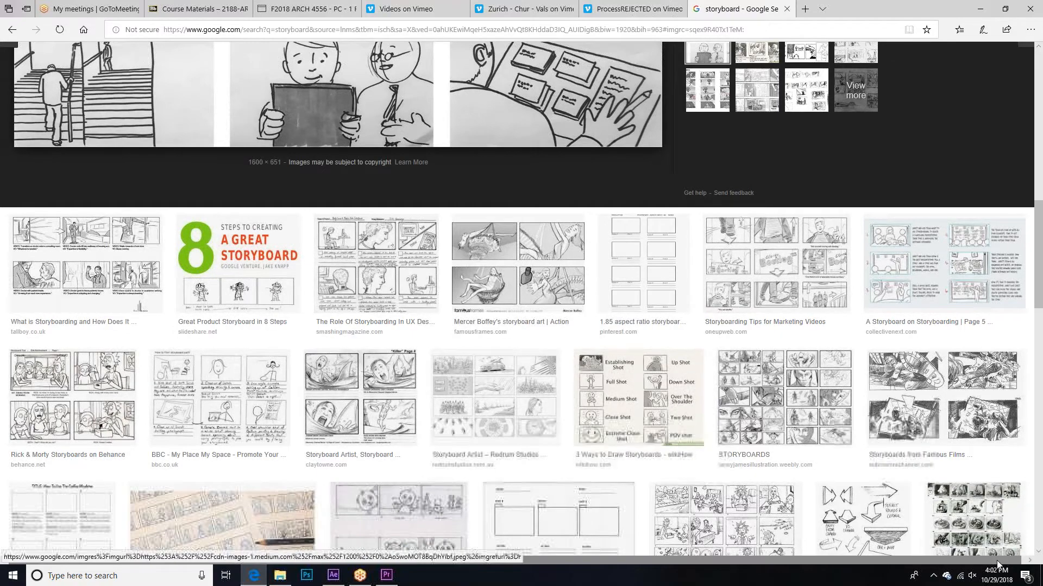
pyautogui.moveTo(1037, 255); pyautogui.dragTo(1037, 106)
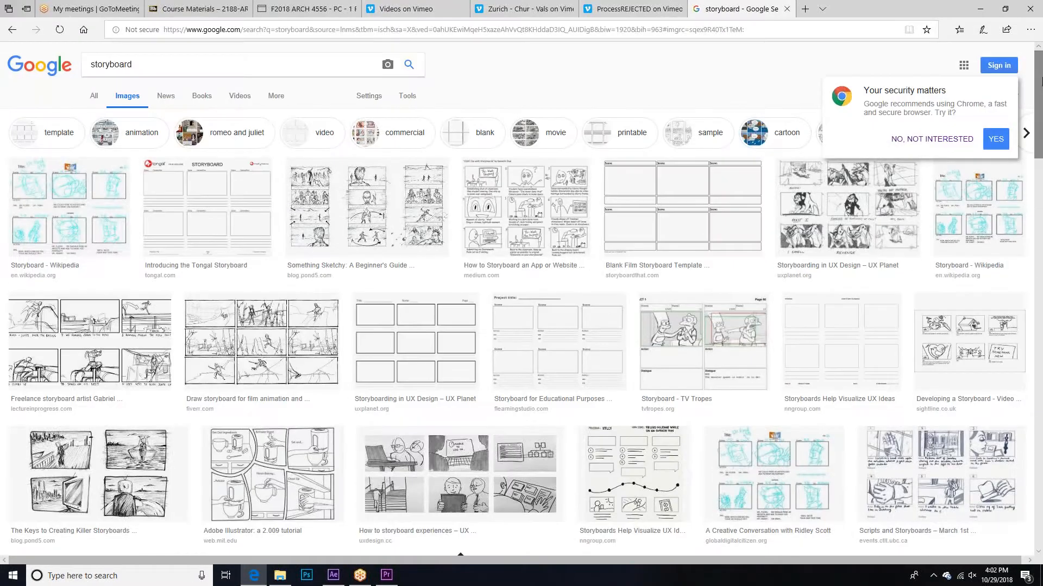
# Step: Dismiss Google's Chrome recommendation and close the storyboard search tab to return to the ProcessREJECTED video
pyautogui.click(914, 141)
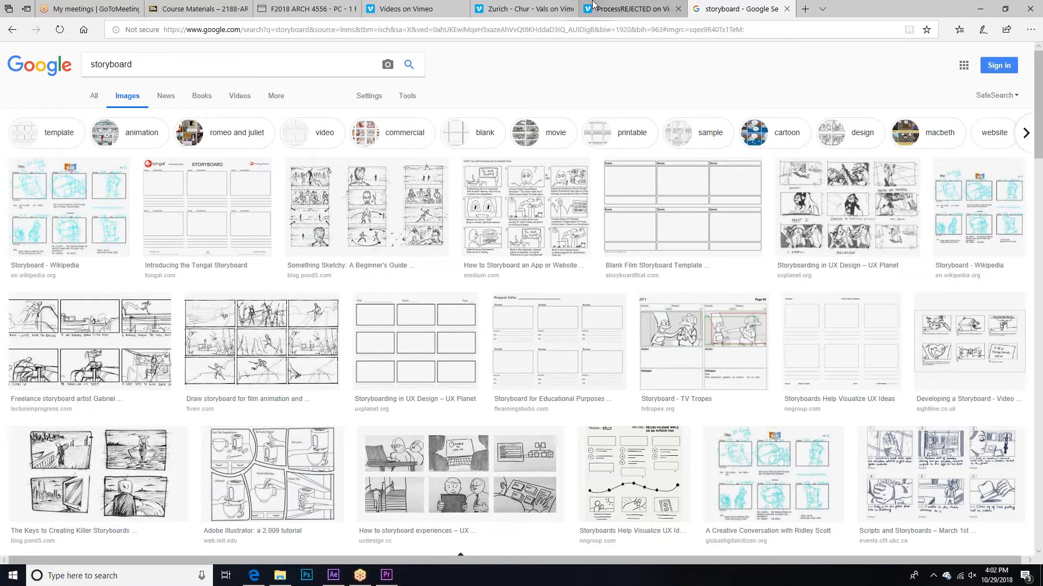
pyautogui.moveTo(538, 4)
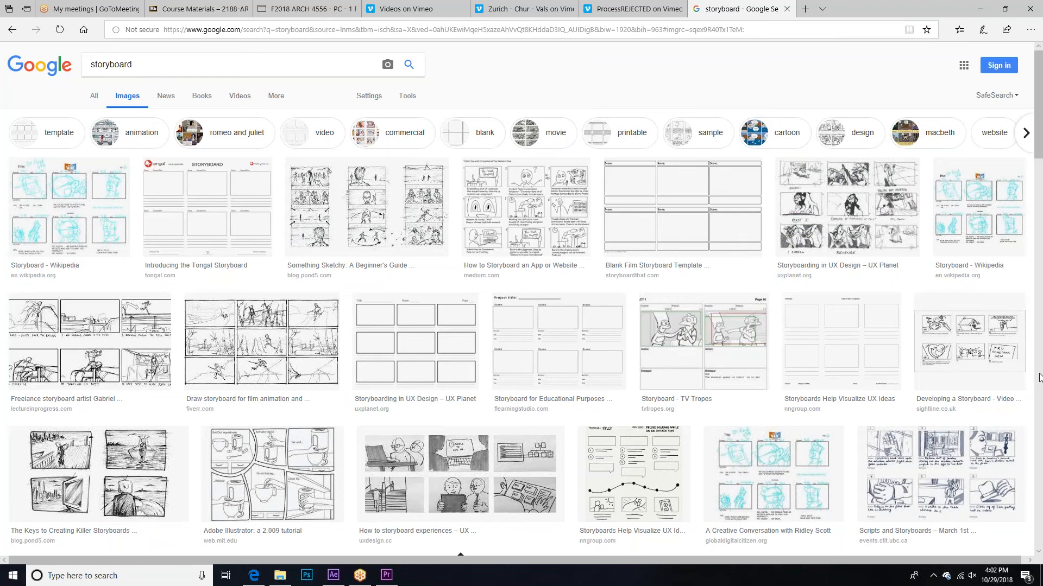
pyautogui.click(785, 9)
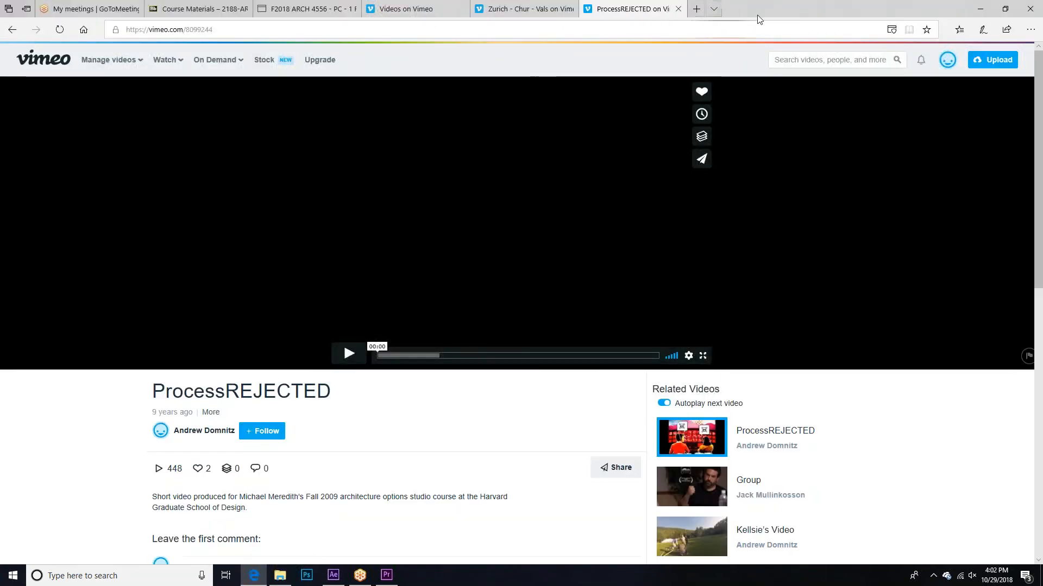